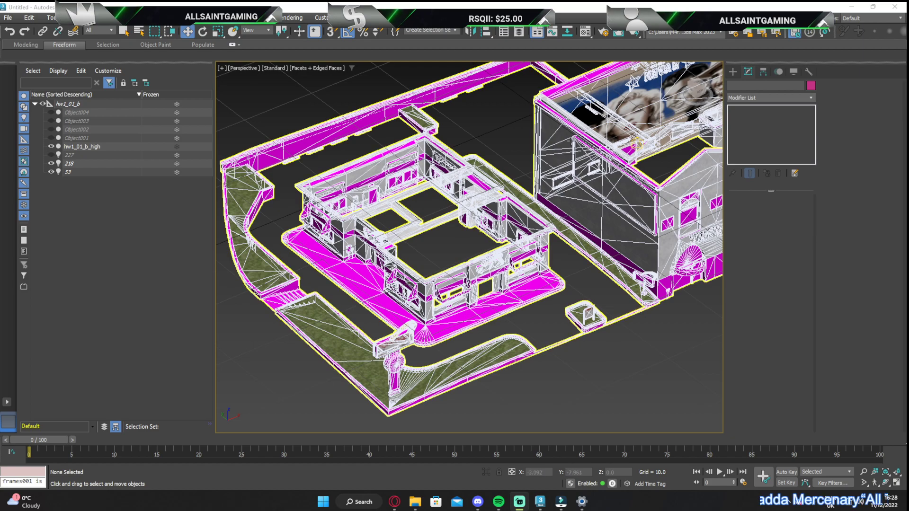
alt+middle_drag(481, 231, 551, 227)
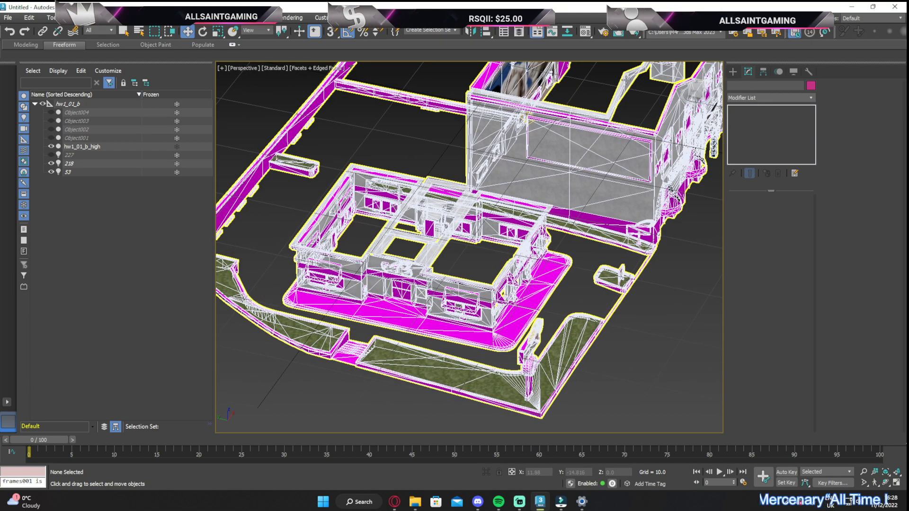
alt+middle_drag(484, 215, 390, 219)
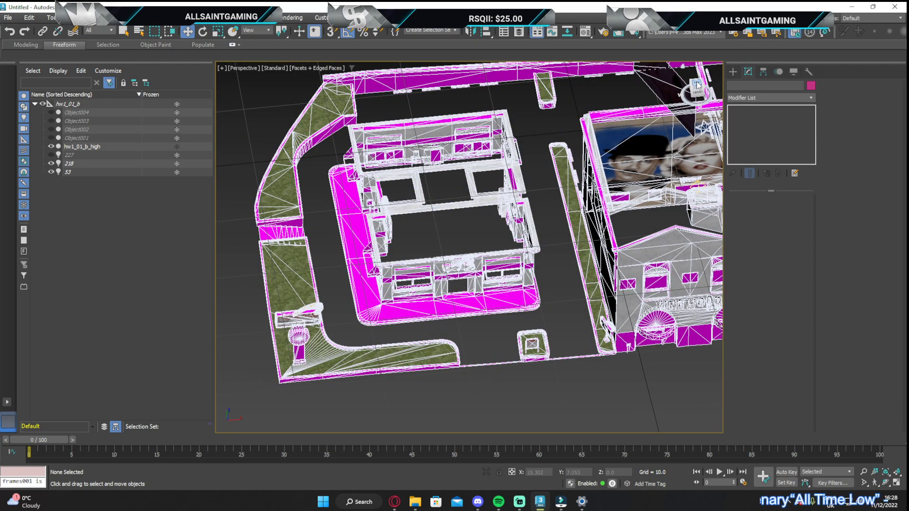
click(697, 85)
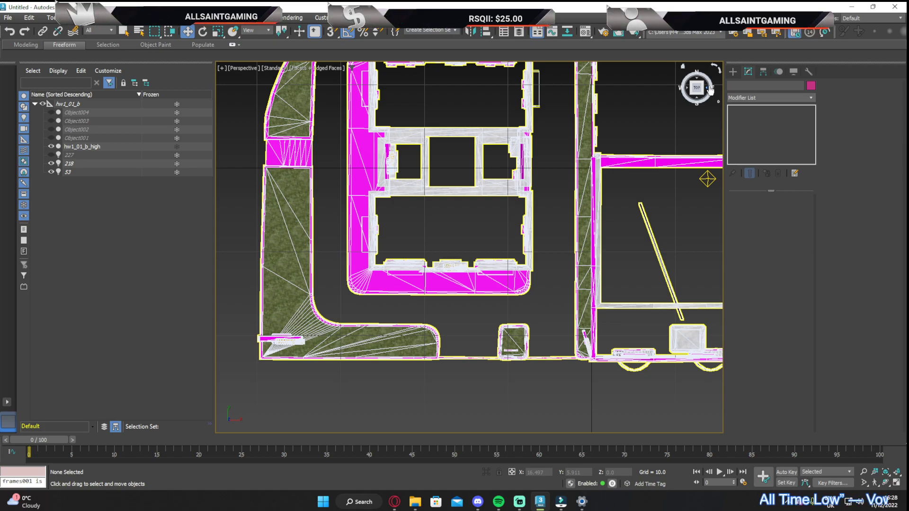
click(695, 88)
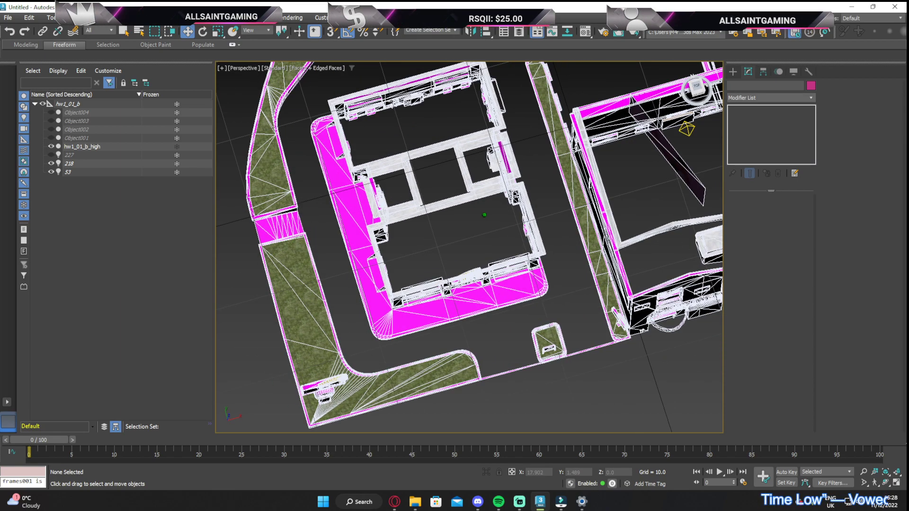
drag(692, 88, 672, 70)
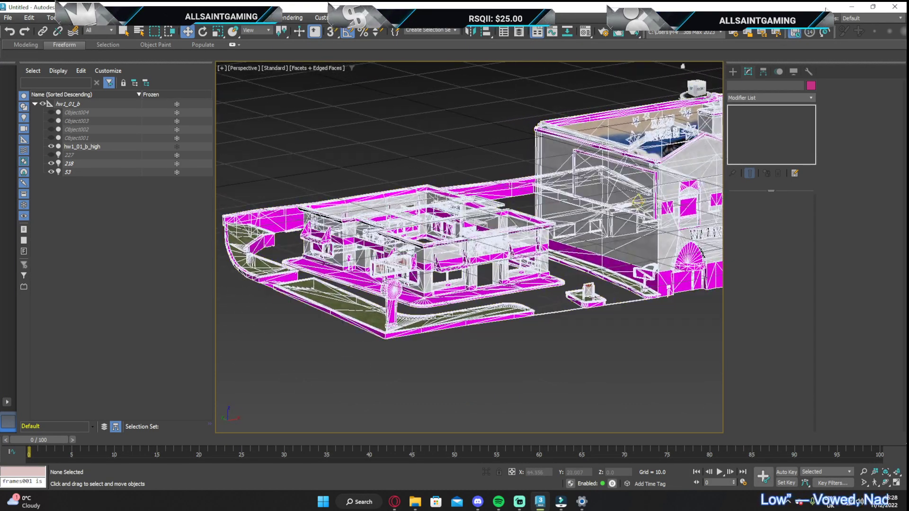
Switch to the desktop, open the tutorial folder and check the export subfolders inside it
click(849, 8)
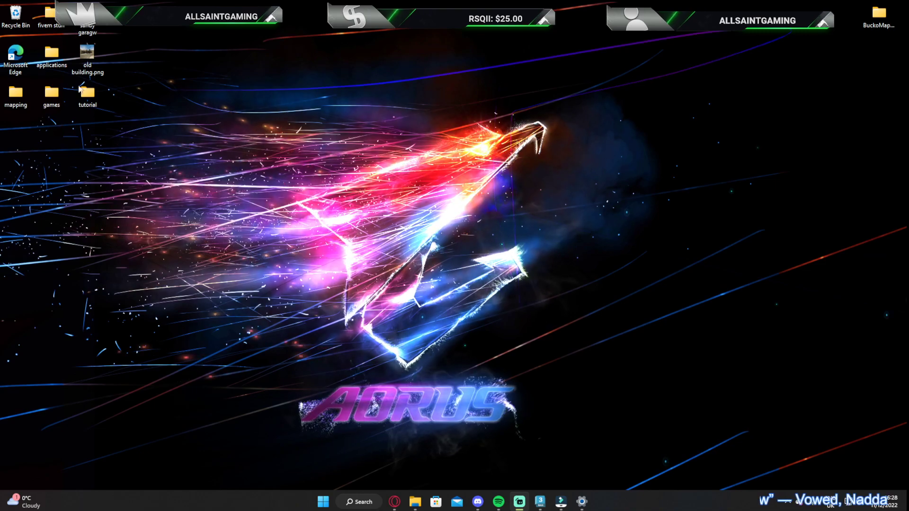
double_click(96, 103)
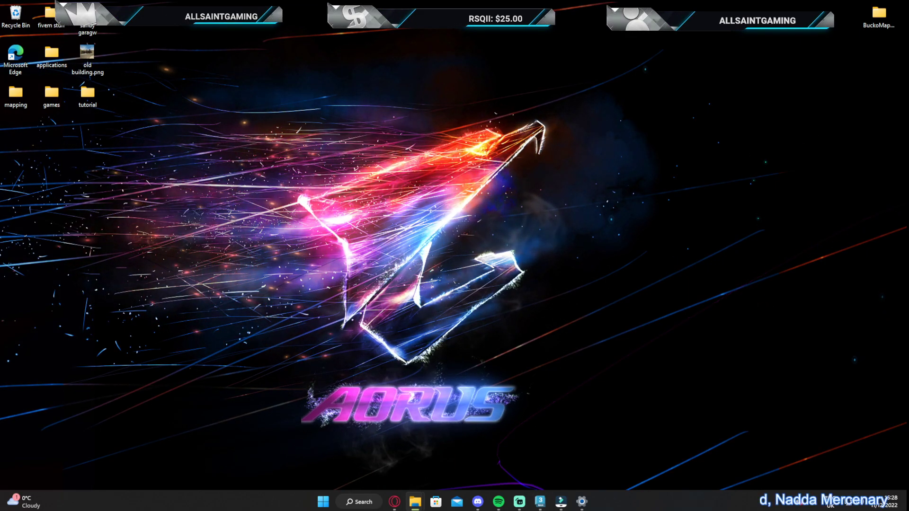
drag(810, 66, 577, 66)
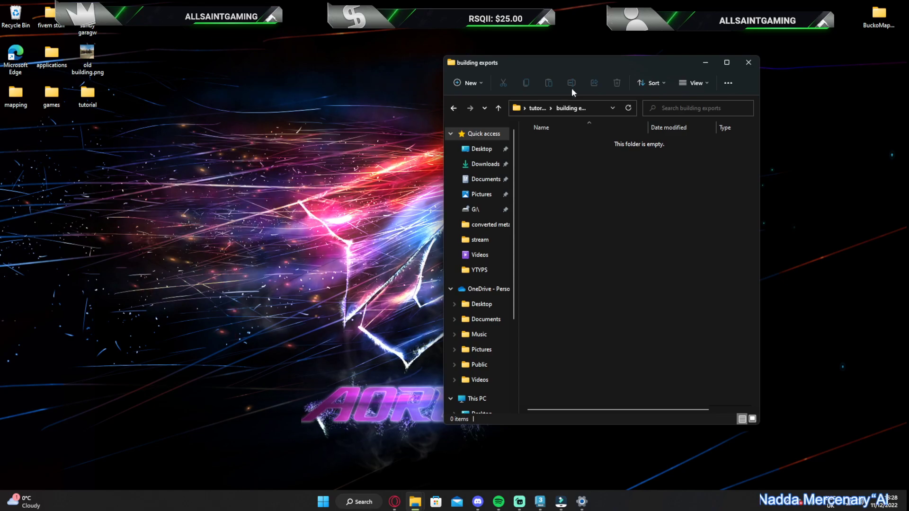
click(453, 109)
double_click(567, 172)
click(454, 108)
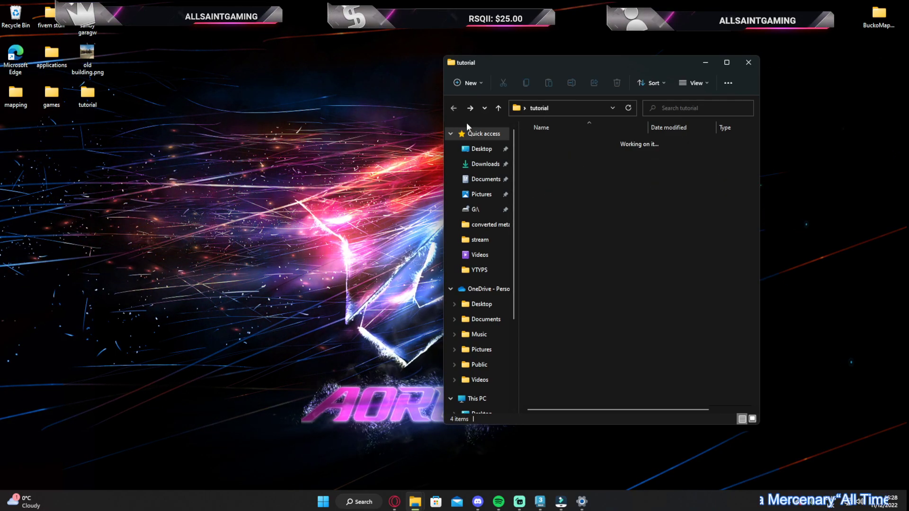
Delete all files from the stream subfolder and return to the tutorial folder
double_click(545, 187)
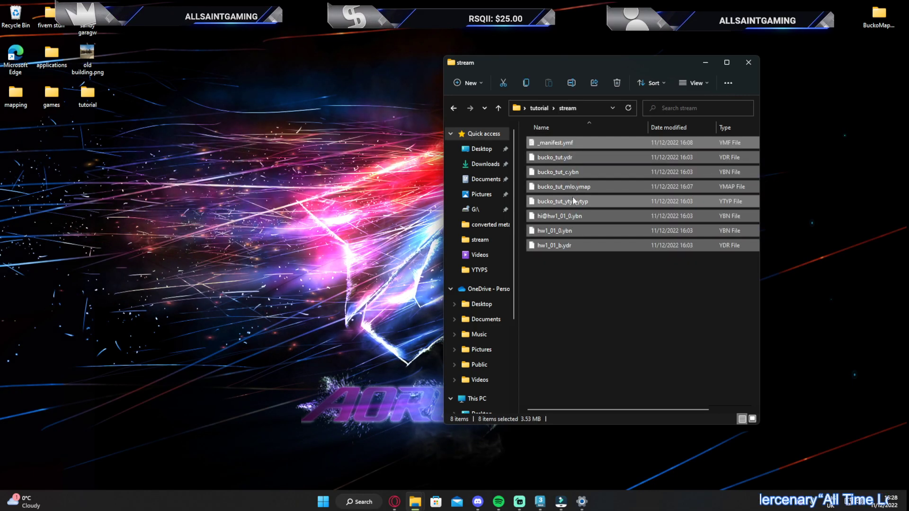
drag(567, 287, 575, 130)
key(Delete)
click(454, 108)
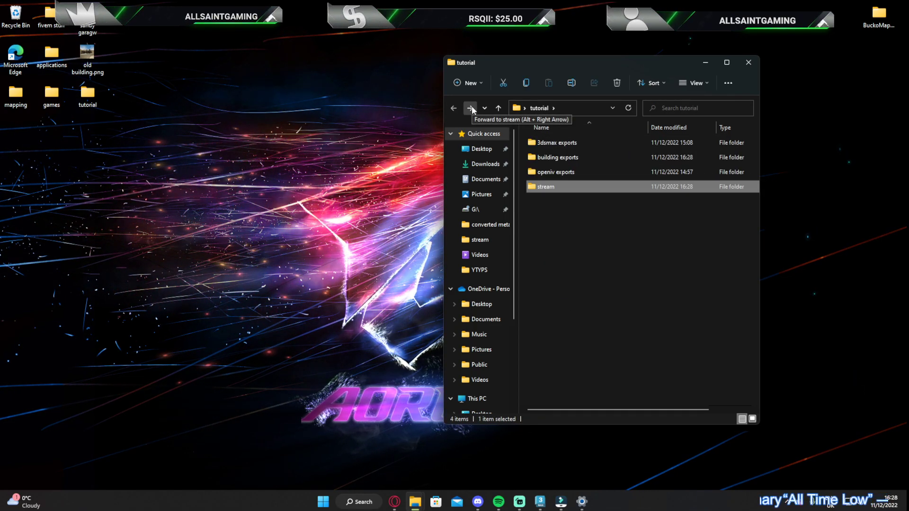
Check the contents of the 3dsmax exports, building exports, openiv exports and stream folders
double_click(554, 141)
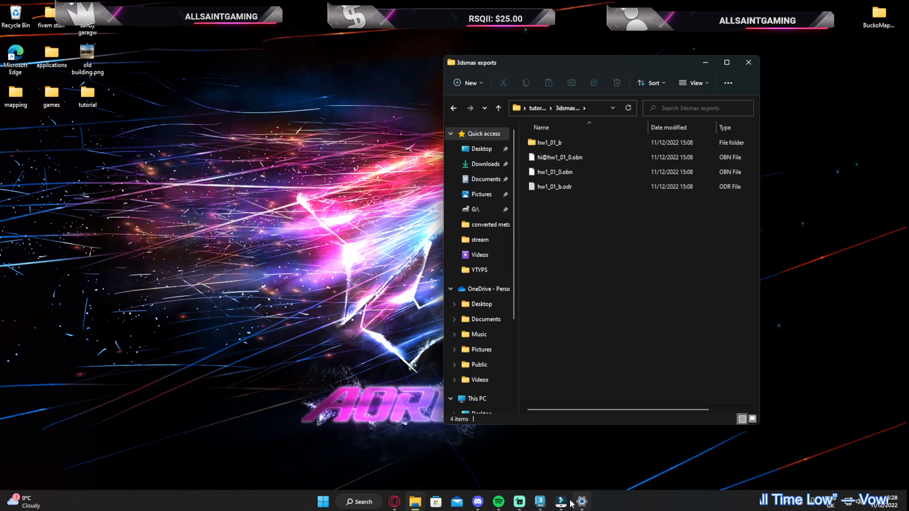
mouse_move(560, 501)
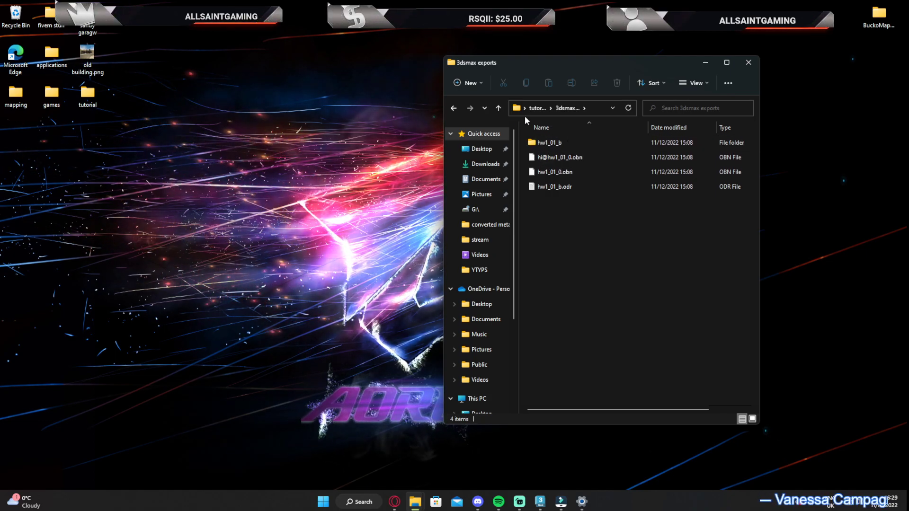
click(453, 108)
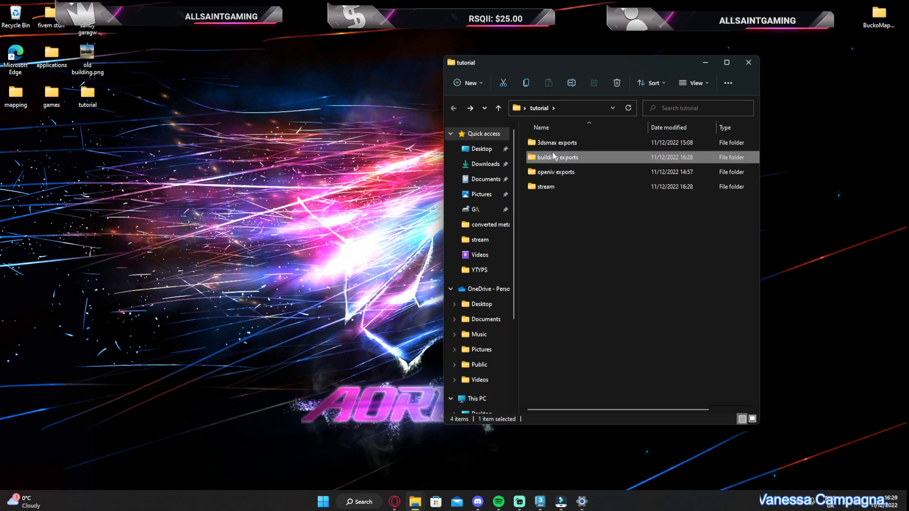
double_click(554, 157)
click(457, 108)
double_click(549, 172)
click(454, 108)
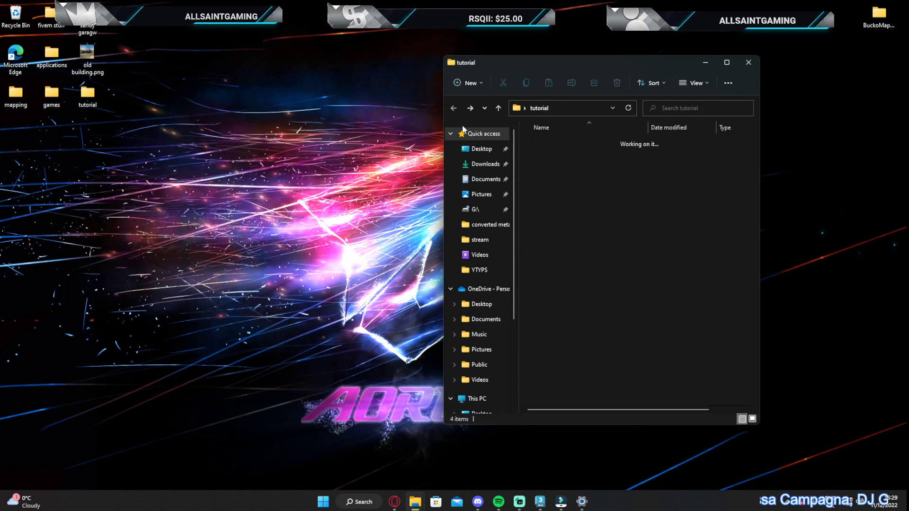
click(546, 187)
double_click(546, 187)
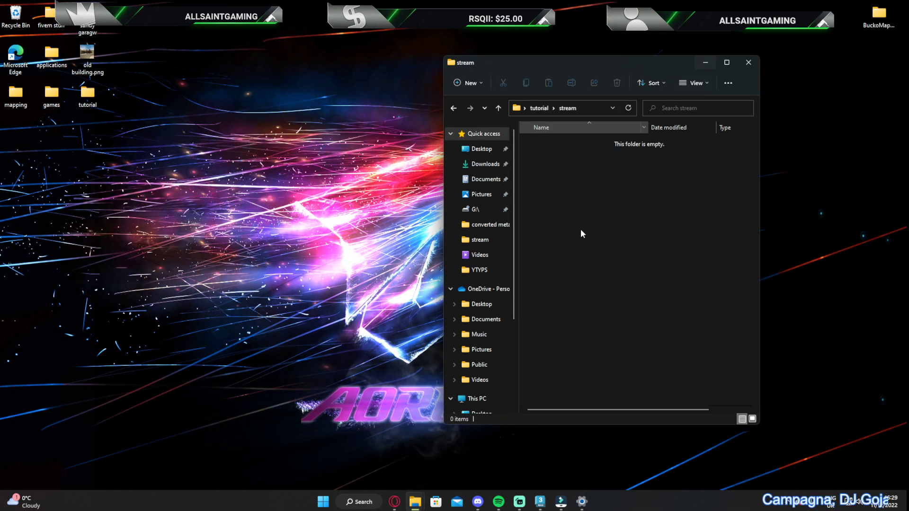
Launch OpenIV and open the GTA V game files
click(364, 503)
text(openiv)
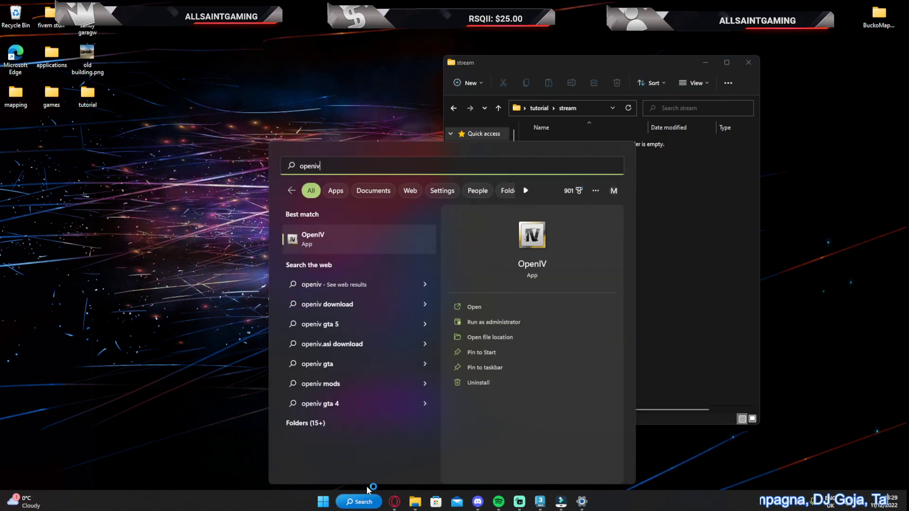
key(Return)
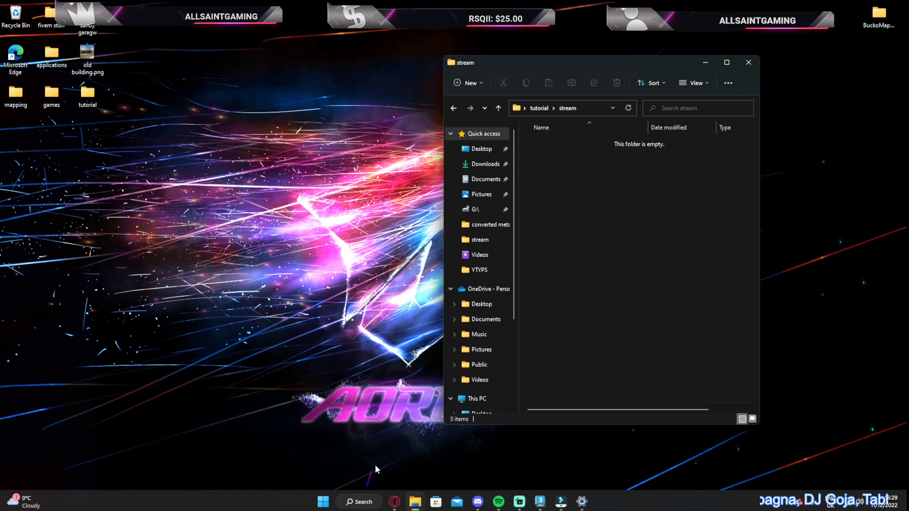
click(415, 268)
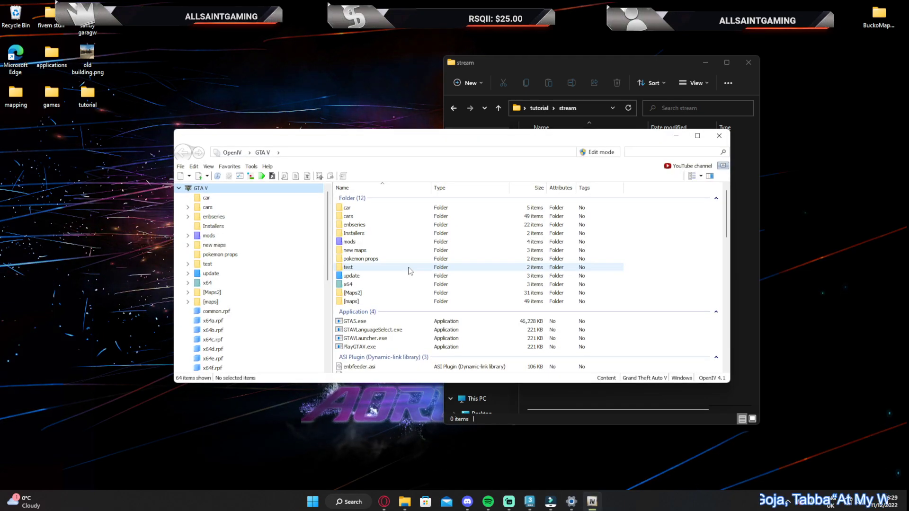
Open the tuts folder inside the gta5 levels folder of custom_dlc from the favorites
click(356, 243)
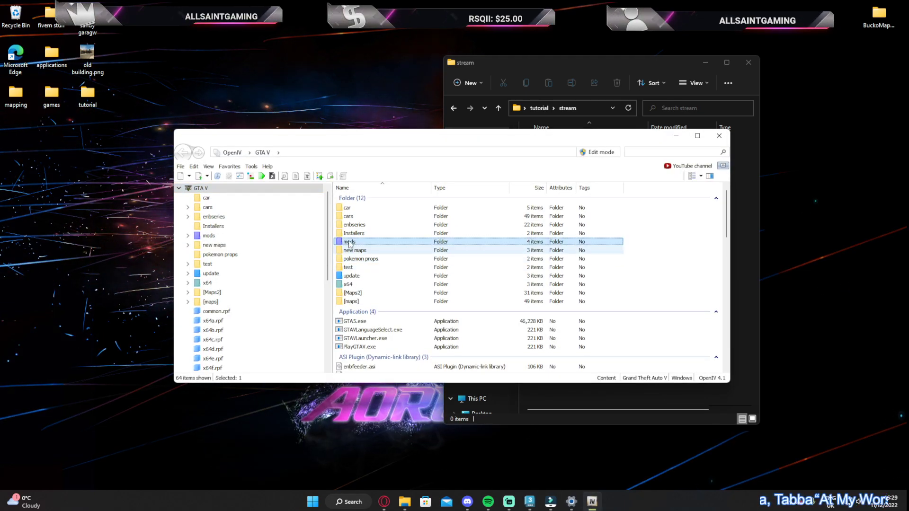
click(230, 166)
click(253, 211)
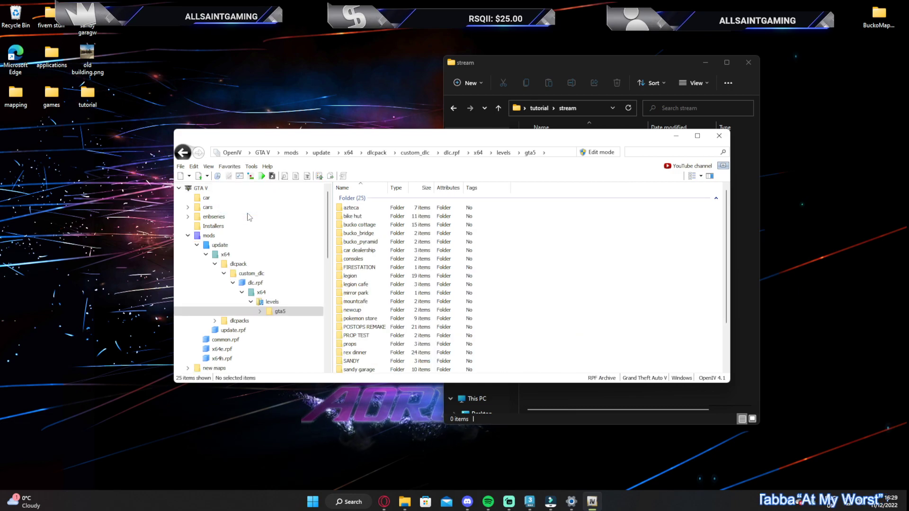
double_click(349, 348)
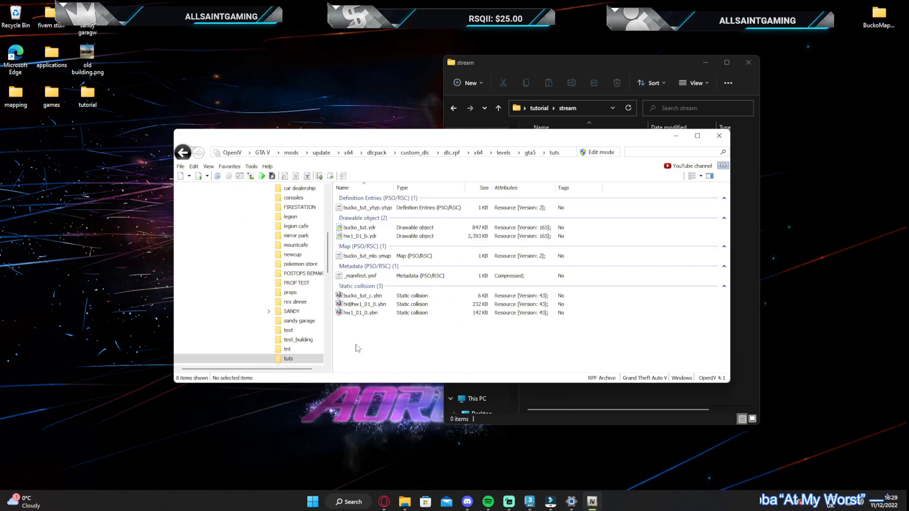
Enable edit mode and delete bucko_tut.ydr and hw1_01_0.ybn from the tuts folder
click(366, 237)
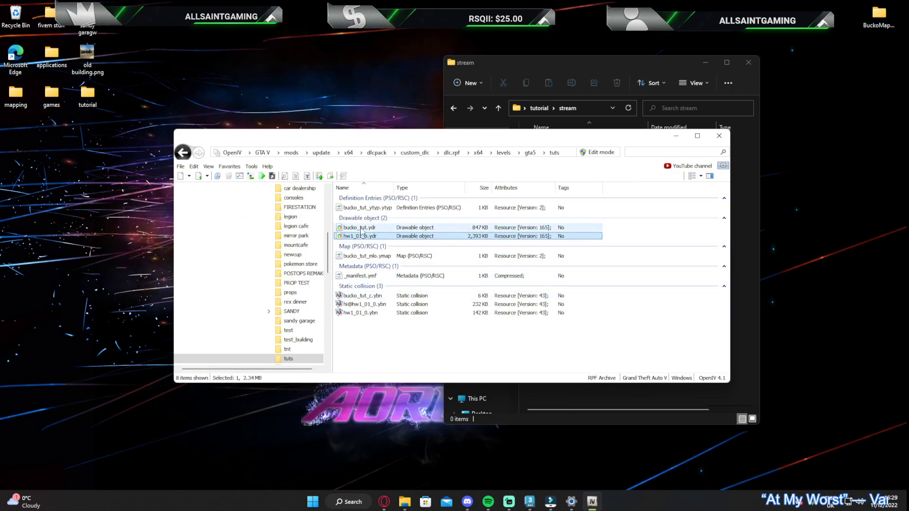
click(367, 228)
ctrl+click(367, 312)
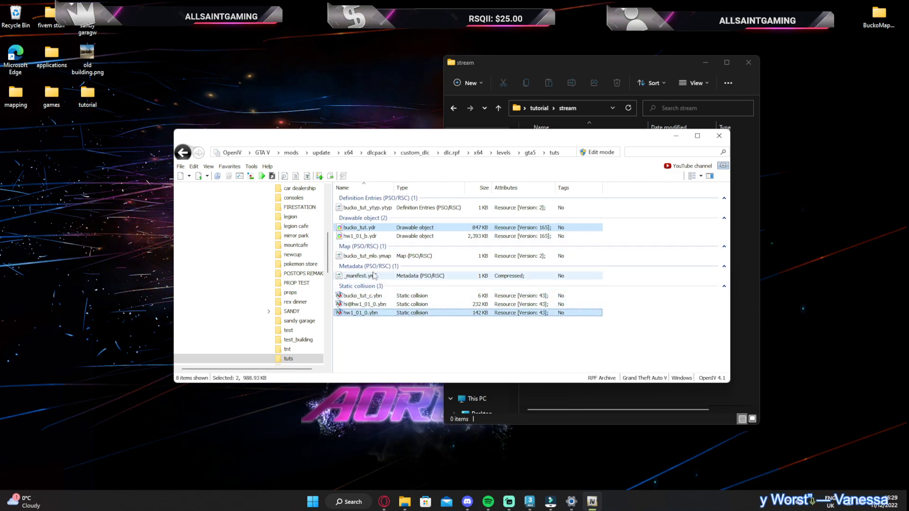
click(601, 153)
click(483, 282)
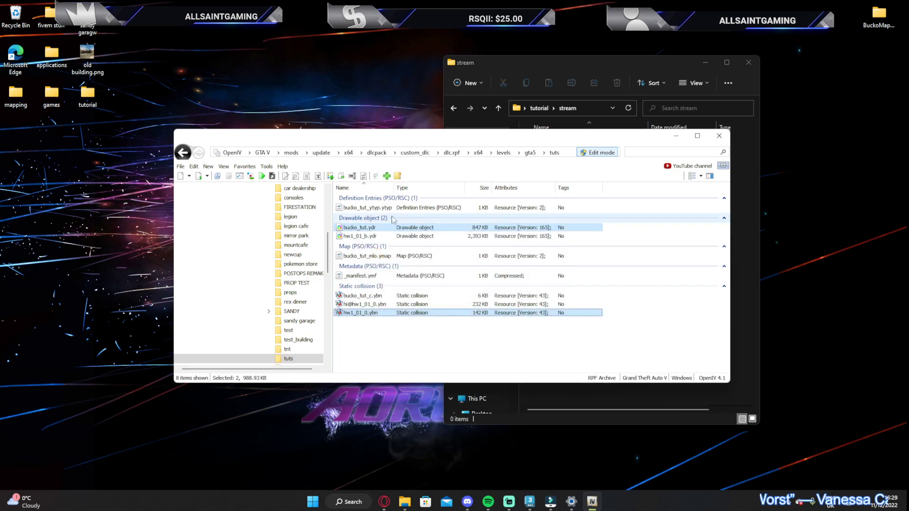
right_click(345, 227)
click(441, 321)
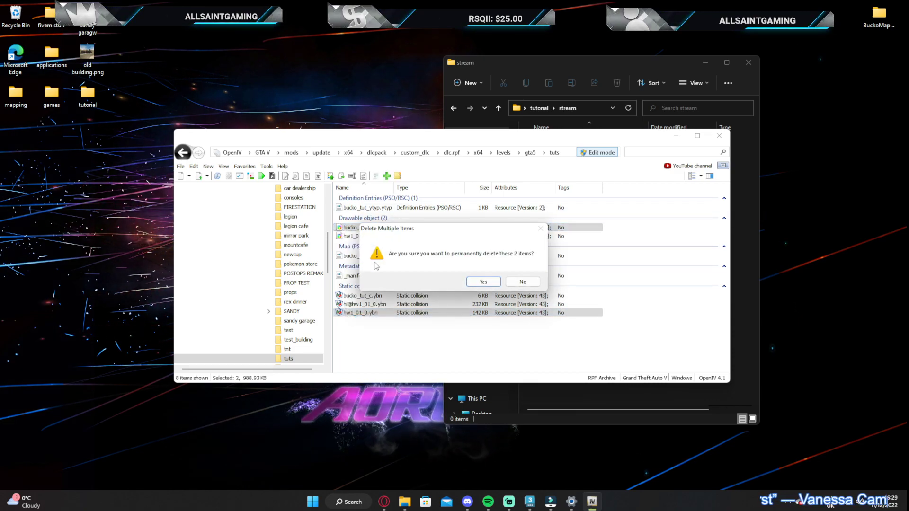
click(483, 282)
click(676, 137)
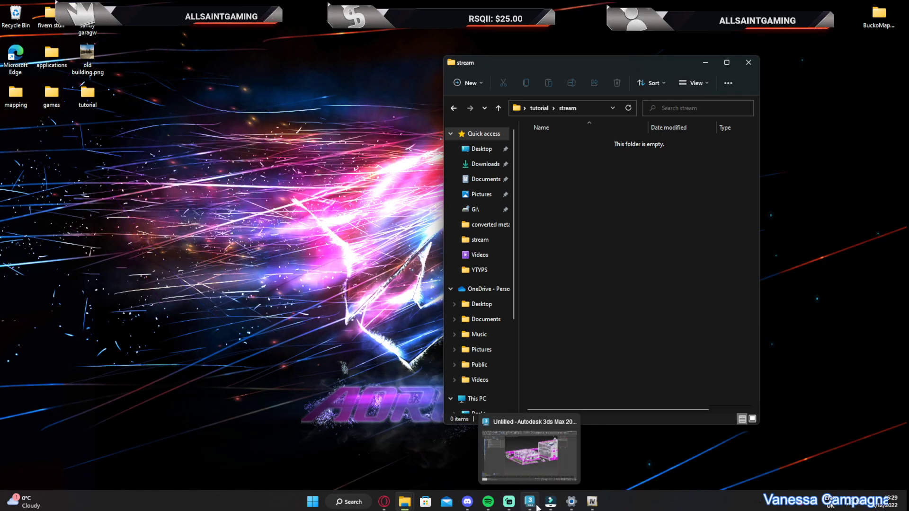
Switch back to 3ds Max and show the smaller building's roofless shell from above
click(530, 502)
drag(696, 93, 697, 122)
scroll(467, 269, up, 3)
scroll(468, 268, up, 5)
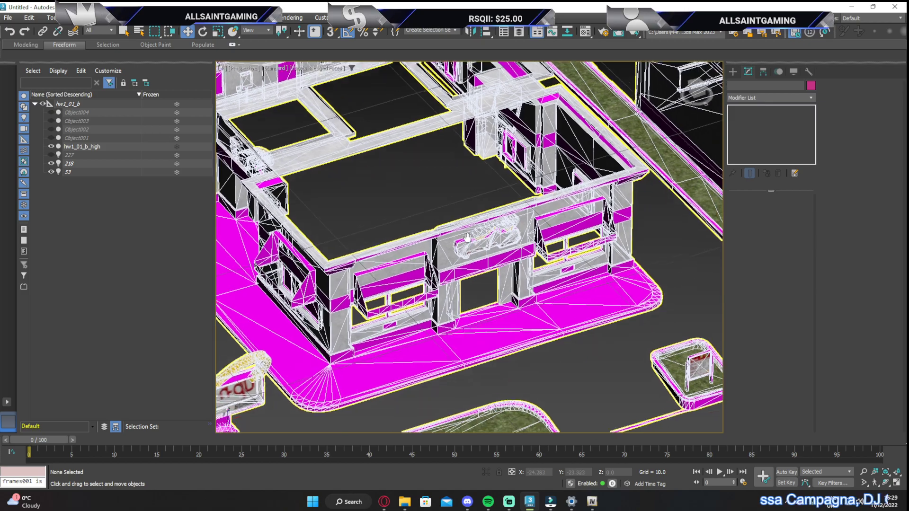
scroll(430, 316, down, 5)
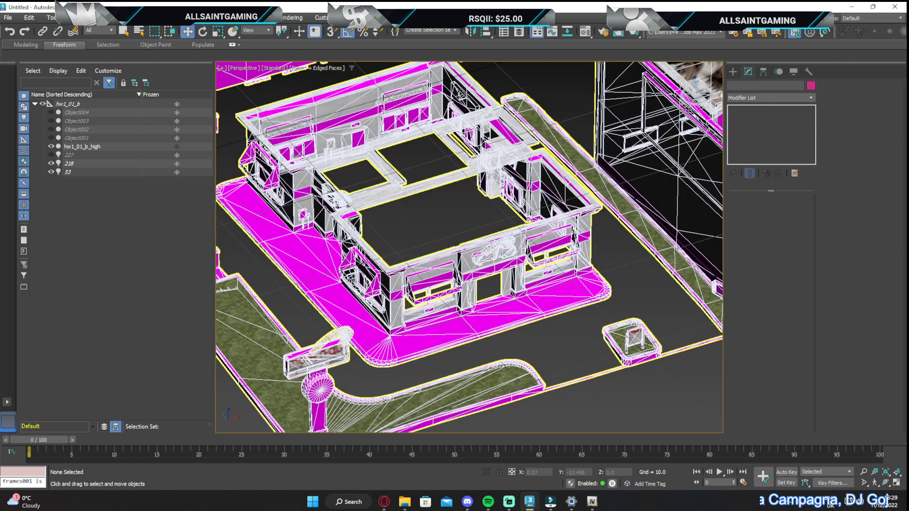
drag(699, 86, 718, 97)
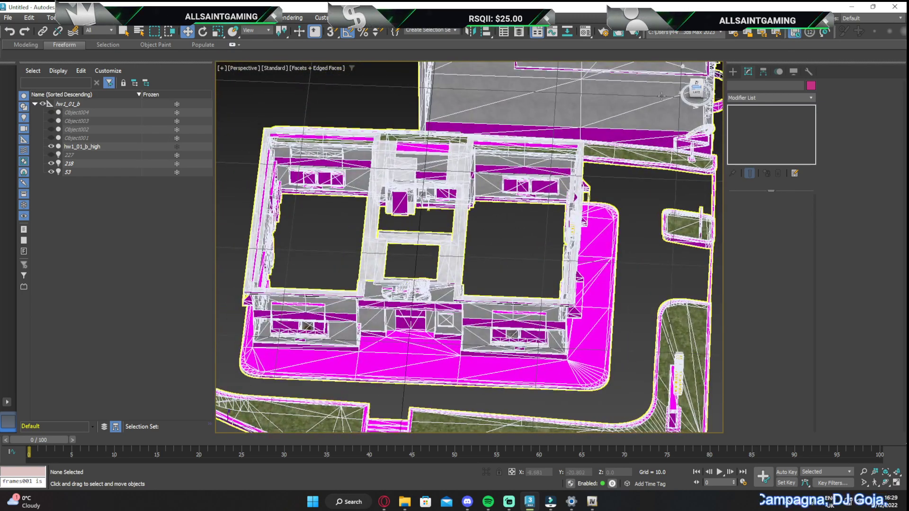
click(697, 84)
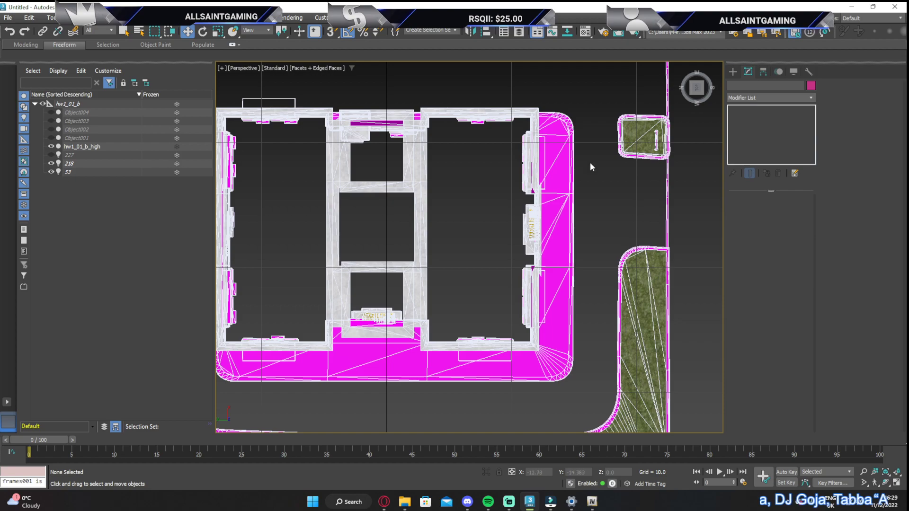
Create a standard box about 6.4 long, 16.2 wide and 6.4 high inside one end room of the smaller building
click(733, 72)
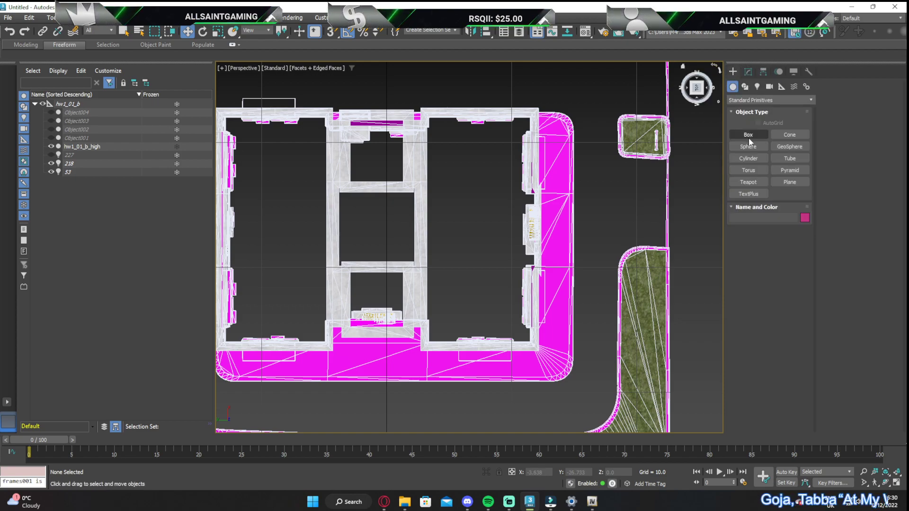
click(748, 136)
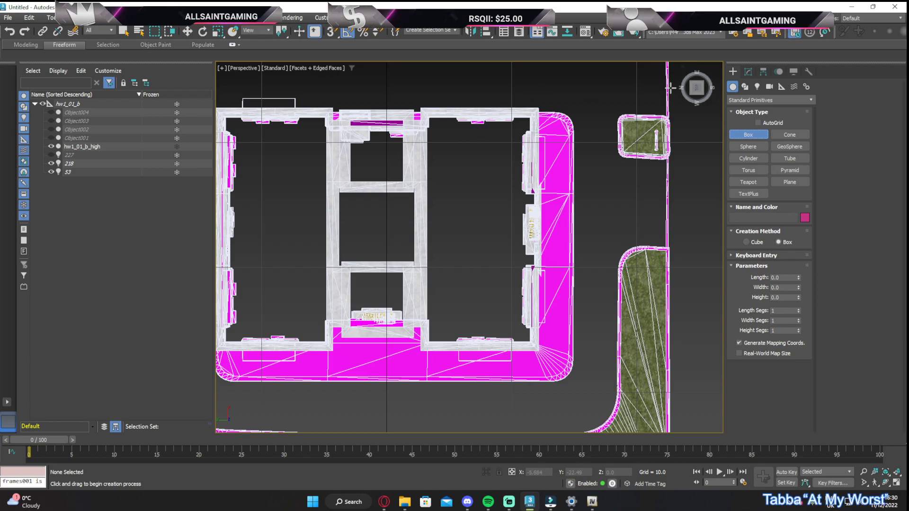
drag(692, 87, 717, 73)
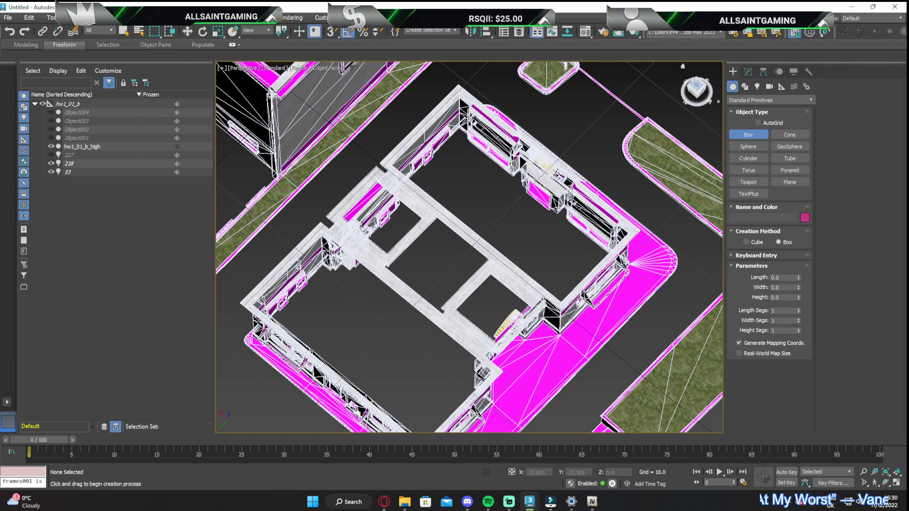
click(696, 86)
drag(409, 121, 615, 204)
click(588, 146)
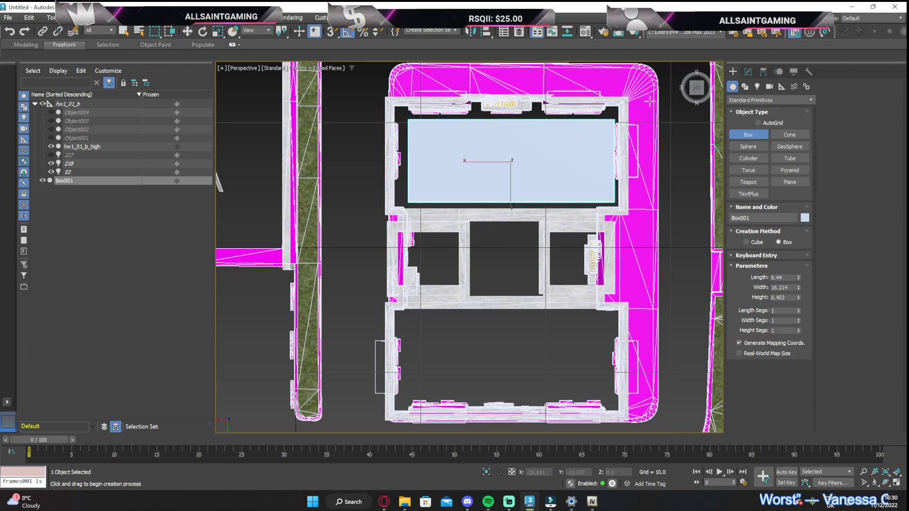
Delete the box that sits above the smaller building
mouse_move(695, 87)
mouse_down()
mouse_move(683, 64)
mouse_move(677, 84)
mouse_move(684, 80)
mouse_up()
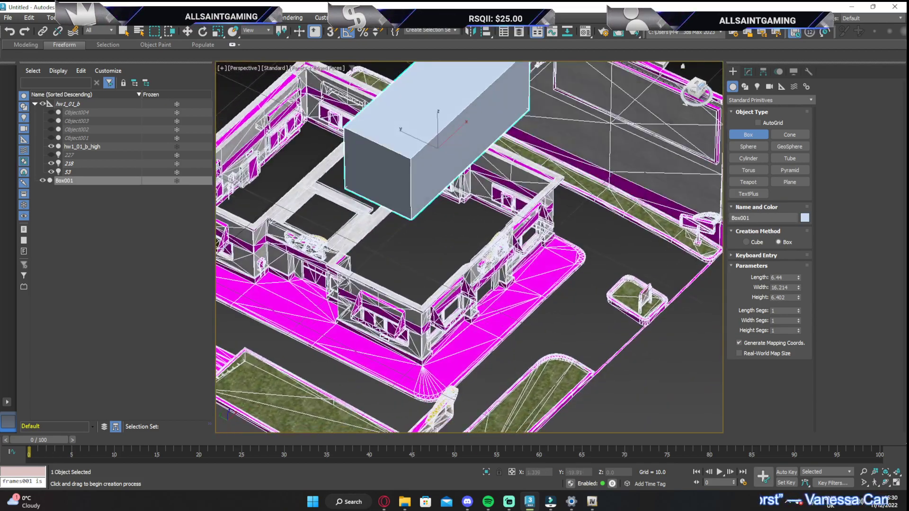
key(Delete)
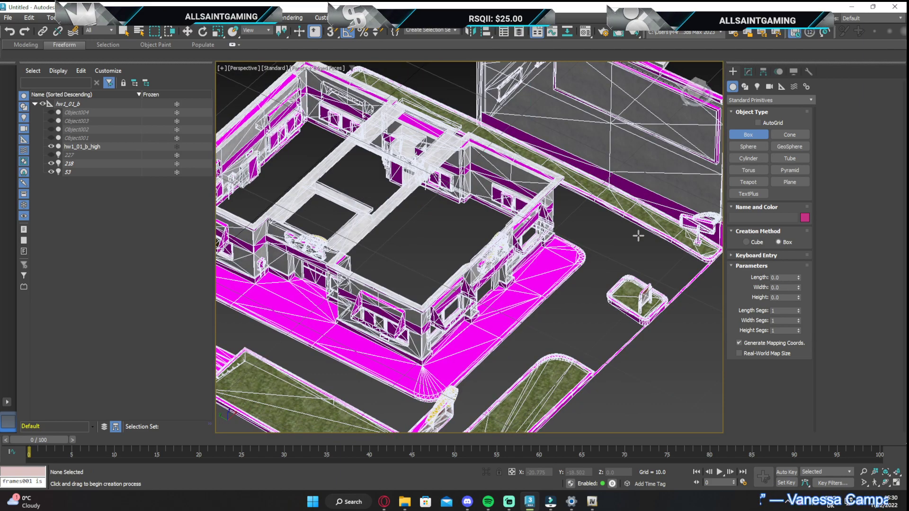
drag(683, 66, 699, 92)
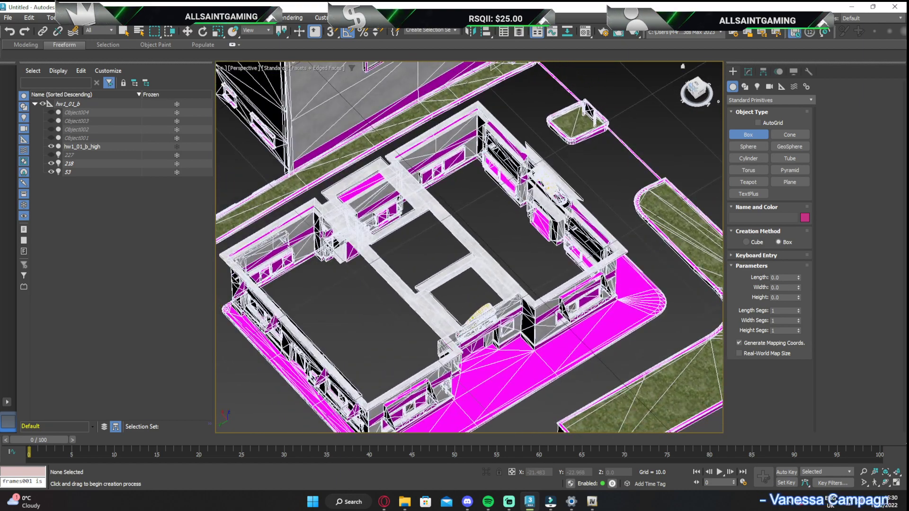
Select the building mesh hw1_01_b_high at edge level and pick the lower edge of the door panel in the end room
click(747, 72)
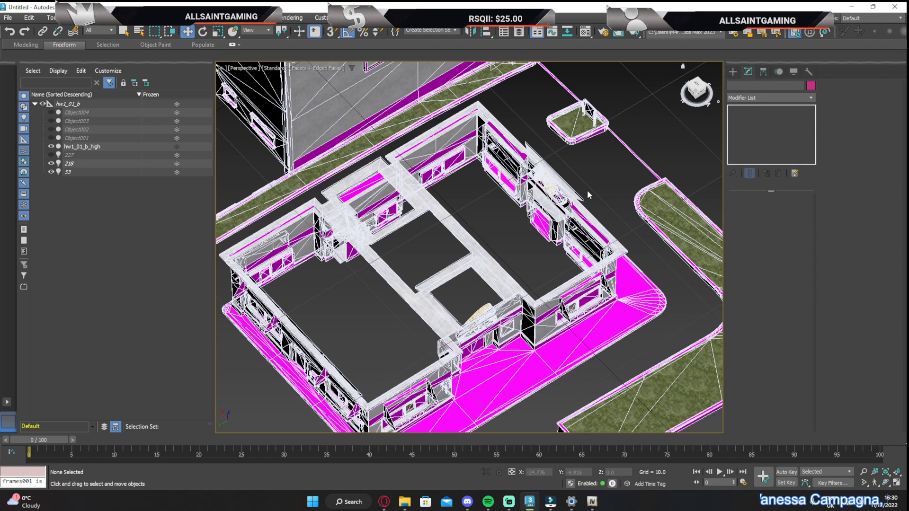
click(573, 192)
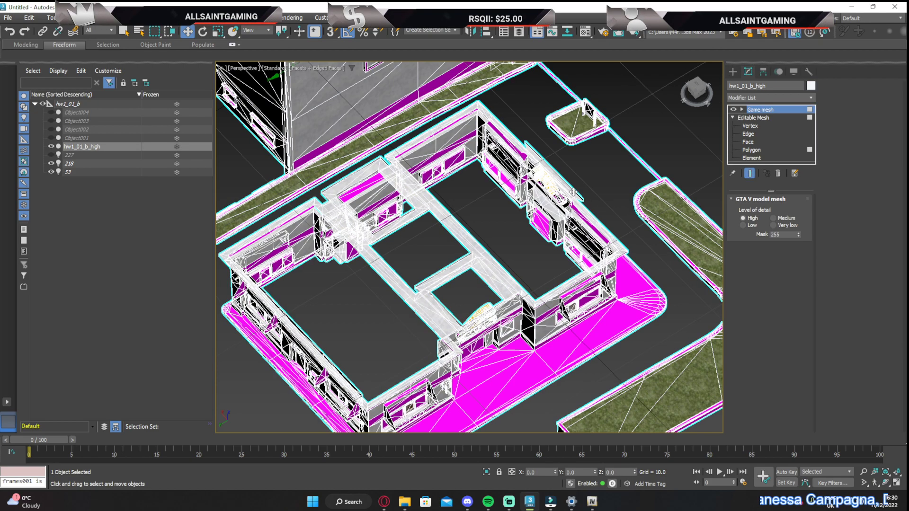
click(749, 134)
scroll(545, 225, up, 6)
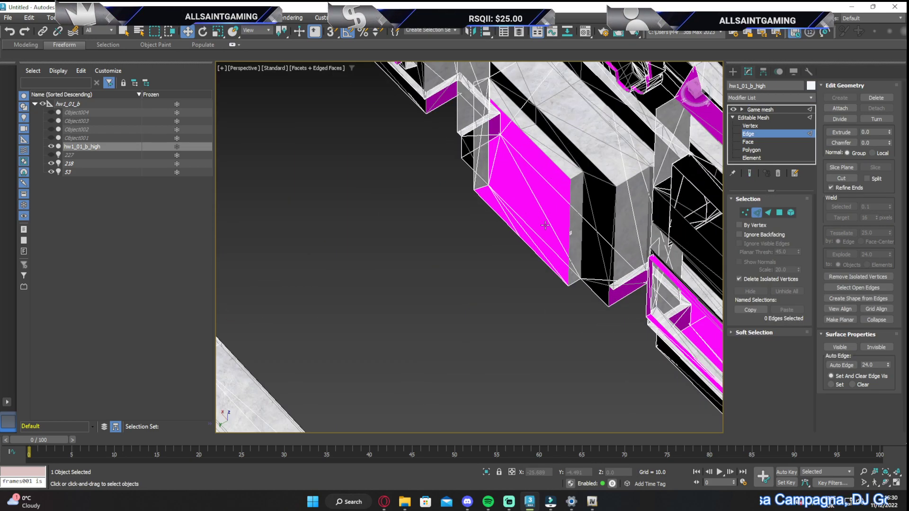
click(521, 246)
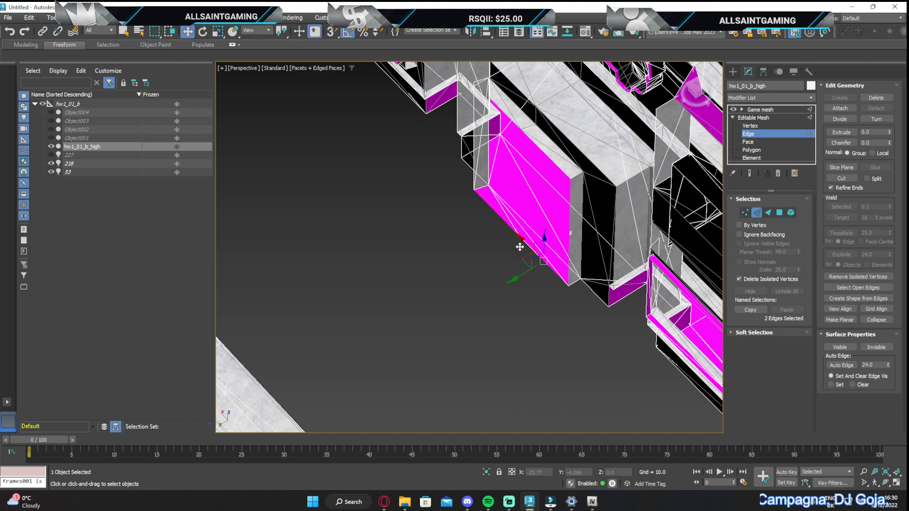
middle_drag(529, 274, 501, 279)
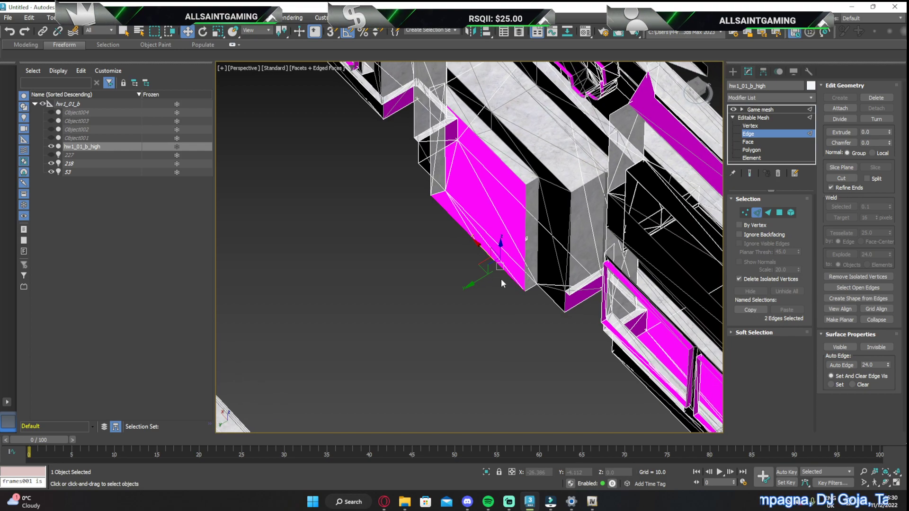
Select the lower edges beneath the window panels between the door and the nearer corner of the end room
middle_drag(623, 347, 531, 301)
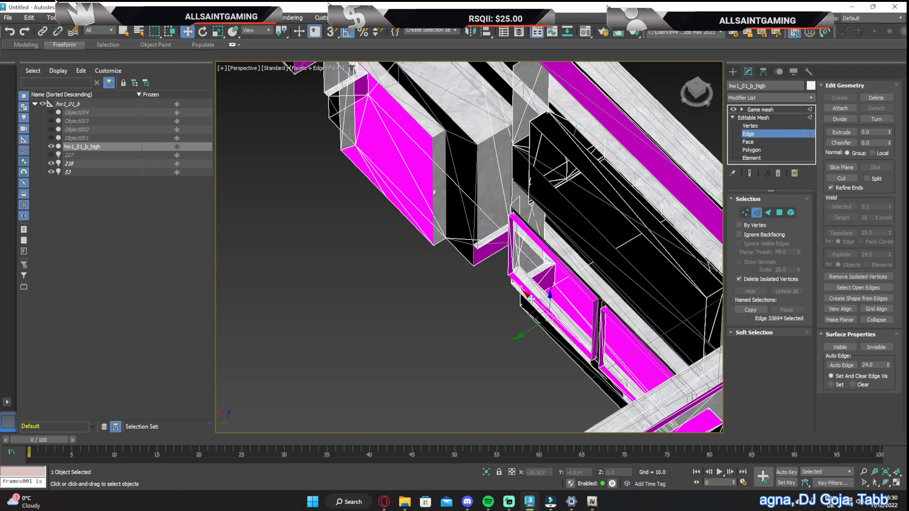
click(531, 299)
scroll(533, 300, up, 7)
scroll(509, 348, down, 7)
middle_drag(558, 374, 545, 321)
scroll(491, 323, up, 7)
ctrl+click(499, 323)
scroll(474, 316, down, 11)
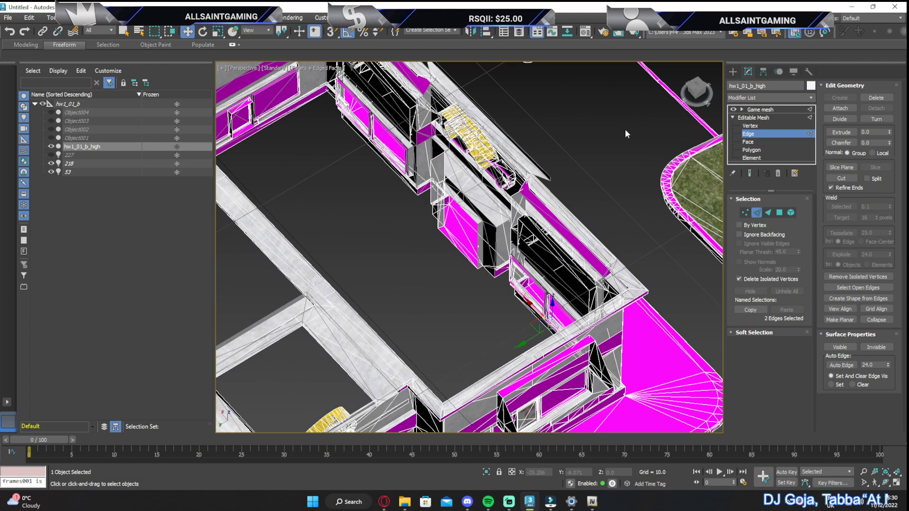
drag(693, 89, 528, 293)
scroll(520, 340, up, 10)
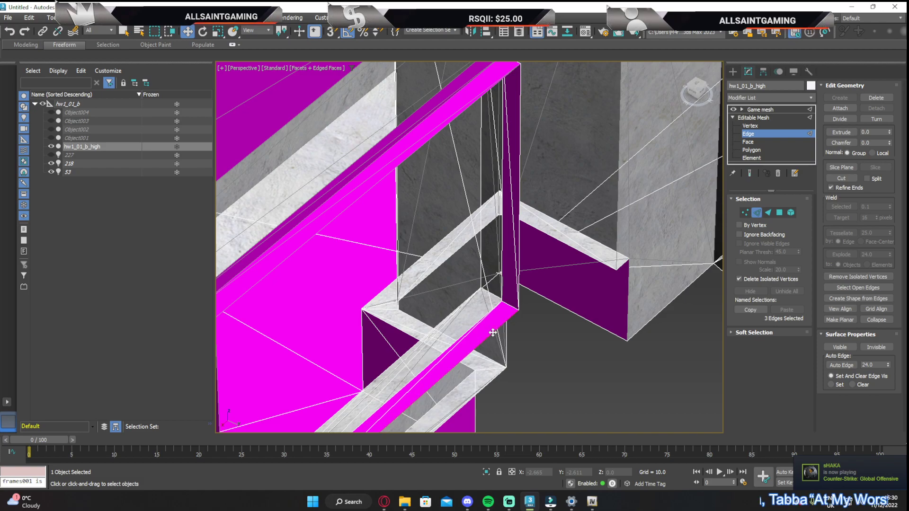
Add the lower edges beneath the window panels on the door's other side to the edge selection
scroll(493, 333, down, 4)
drag(698, 94, 645, 91)
middle_drag(374, 204, 514, 234)
scroll(309, 234, up, 5)
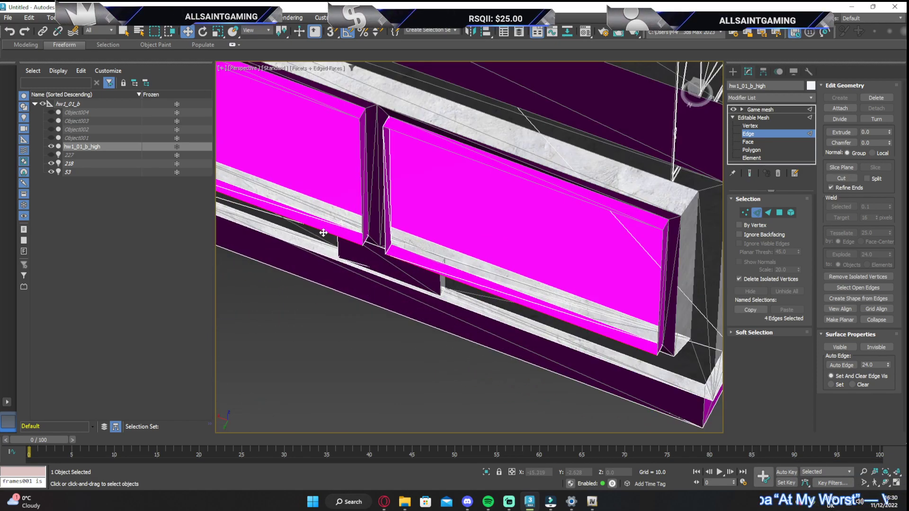
scroll(323, 232, down, 5)
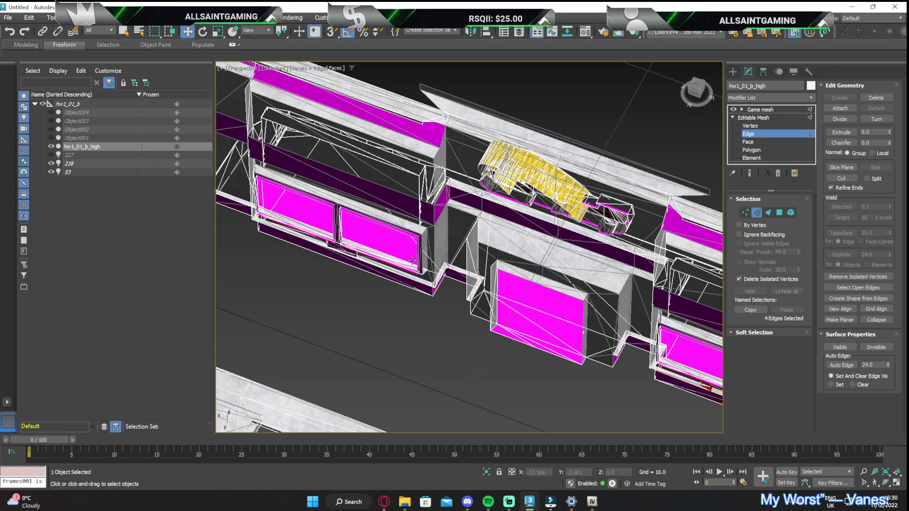
scroll(413, 260, down, 5)
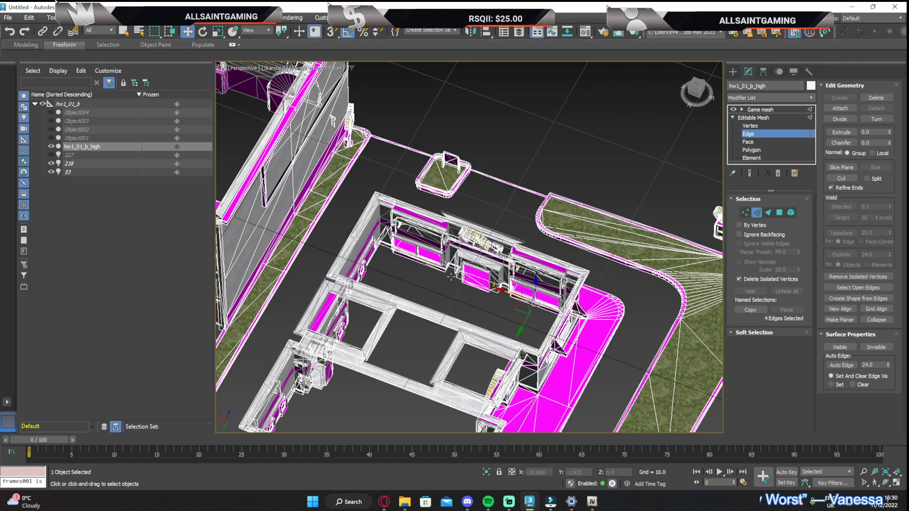
middle_drag(412, 260, 371, 198)
Turn on vertex snapping, add the door panel's lower edges and extend the selected edges across the room as floor strips
scroll(371, 198, up, 3)
middle_drag(310, 105, 344, 103)
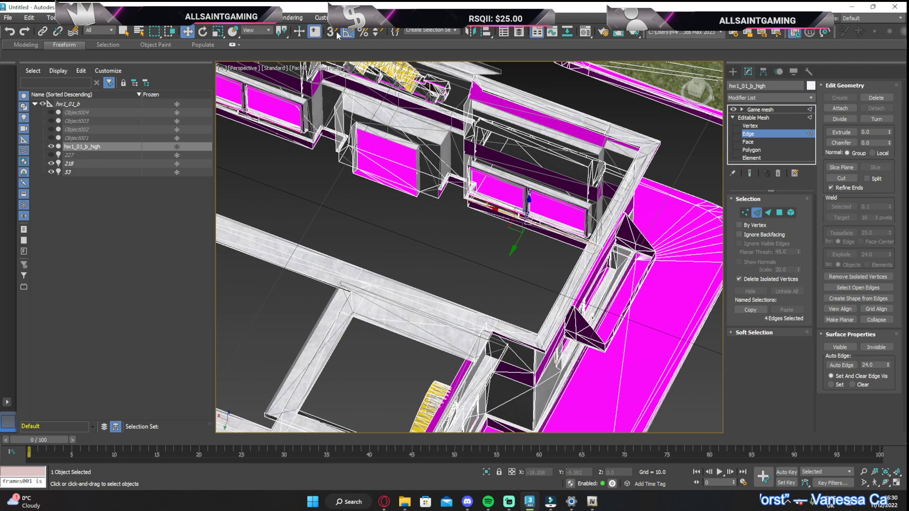
ctrl+click(481, 187)
drag(483, 225, 417, 197)
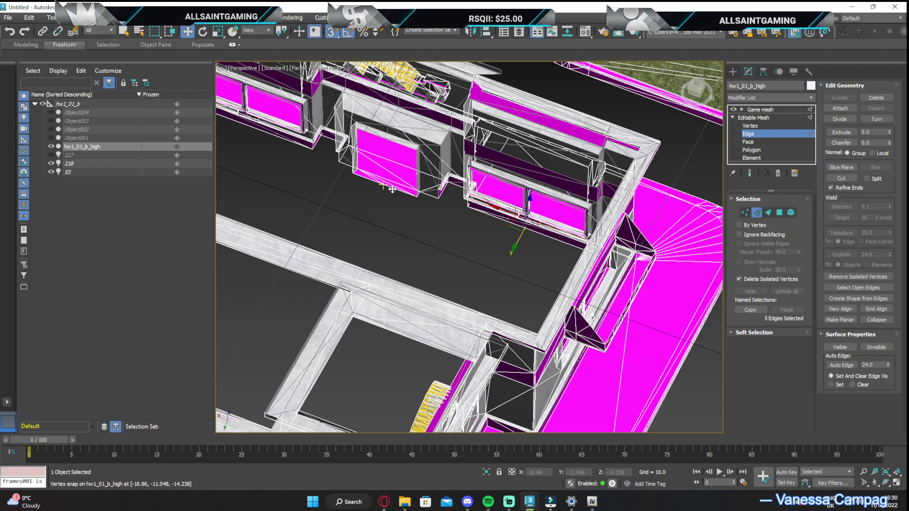
ctrl+click(397, 194)
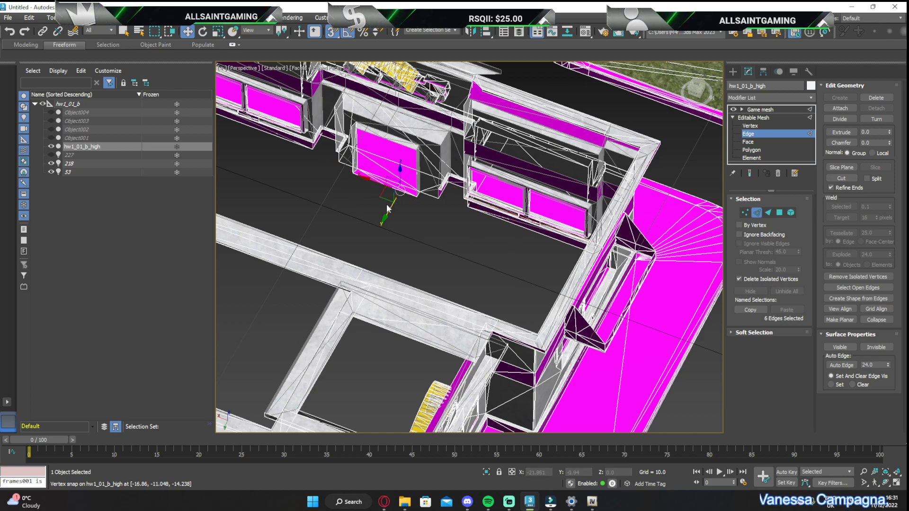
drag(387, 209, 340, 289)
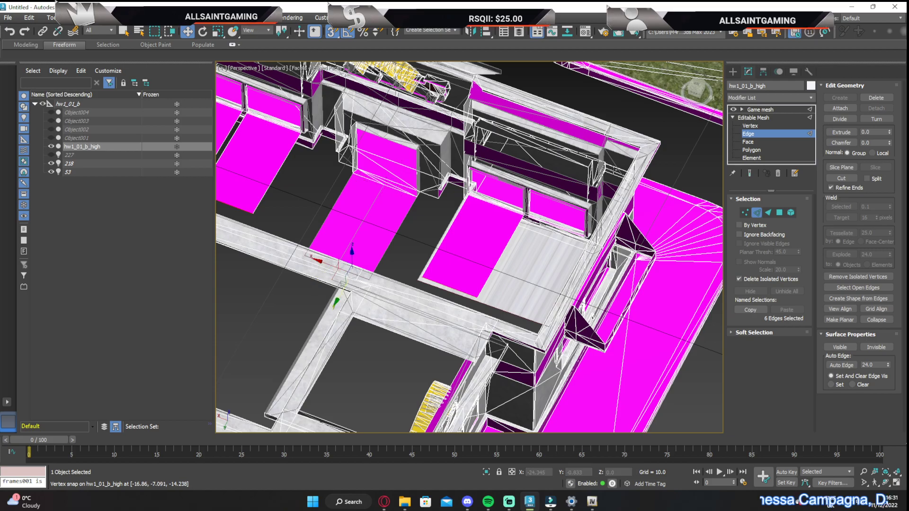
Undo the floor strips and the added edge selections on the building mesh
drag(695, 93, 725, 90)
middle_drag(535, 305, 486, 295)
key(ctrl+z)
key(ctrl+z)
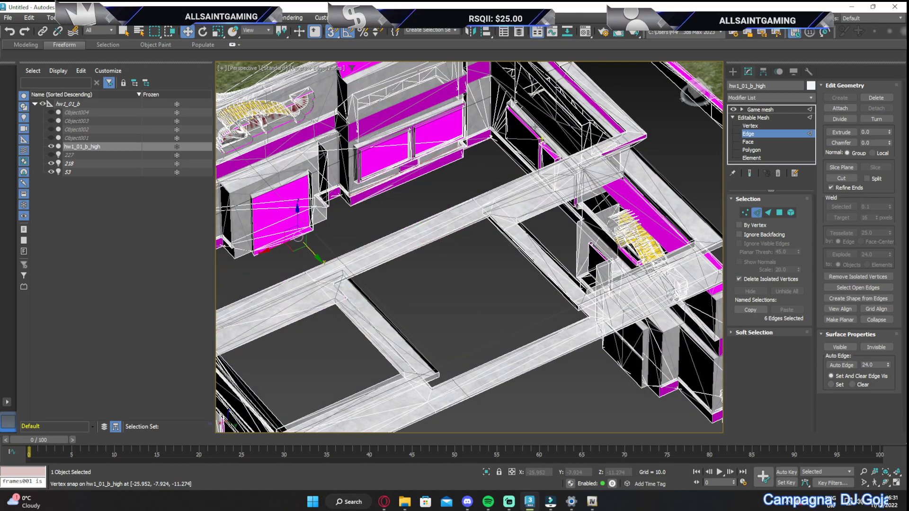
key(ctrl+z)
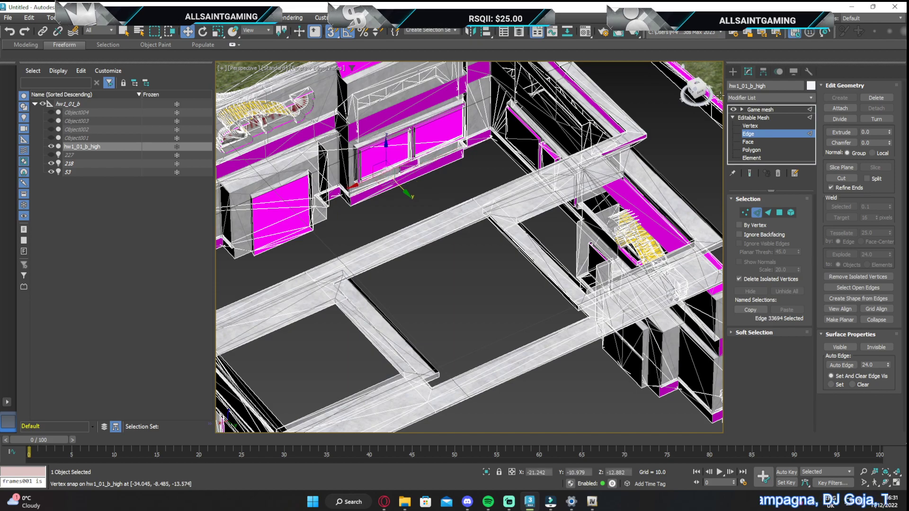
drag(696, 90, 722, 99)
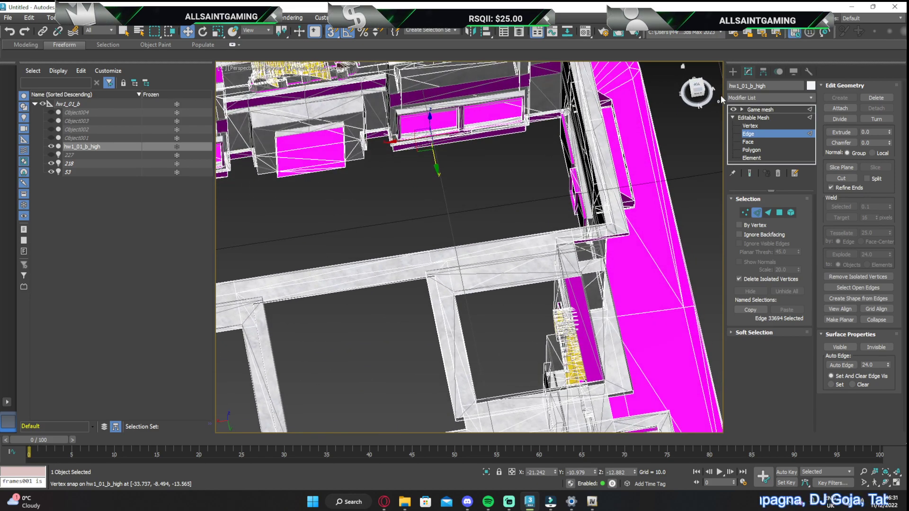
Create a standard box about 6.1 long, 16.4 wide and 5.9 high over the end room, working from the top view
click(733, 73)
click(697, 87)
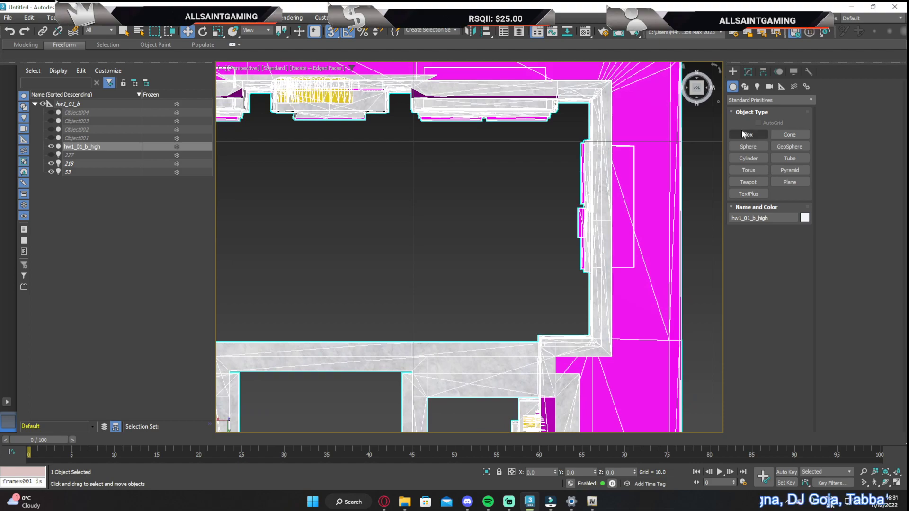
click(745, 134)
scroll(464, 220, down, 5)
middle_drag(454, 217, 564, 180)
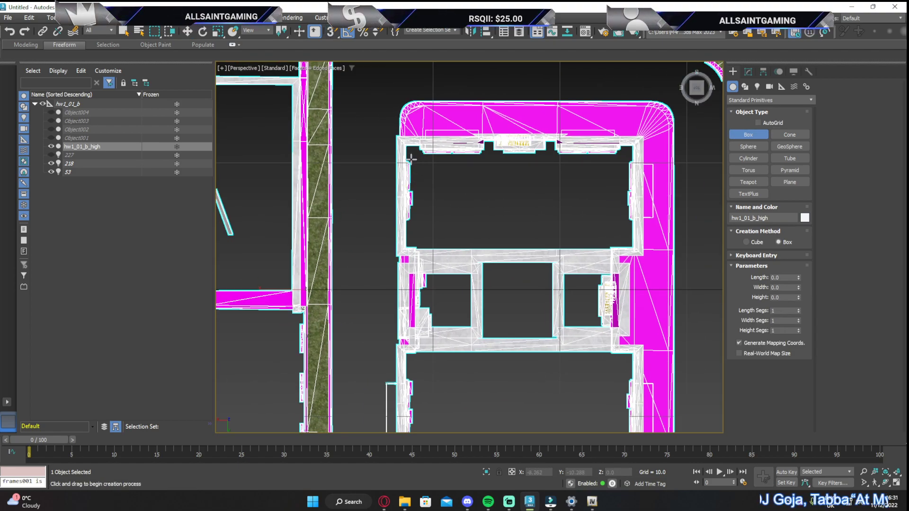
click(490, 261)
drag(420, 158, 628, 238)
click(627, 165)
Convert the new box to an Editable Poly
alt+middle_drag(649, 279, 569, 175)
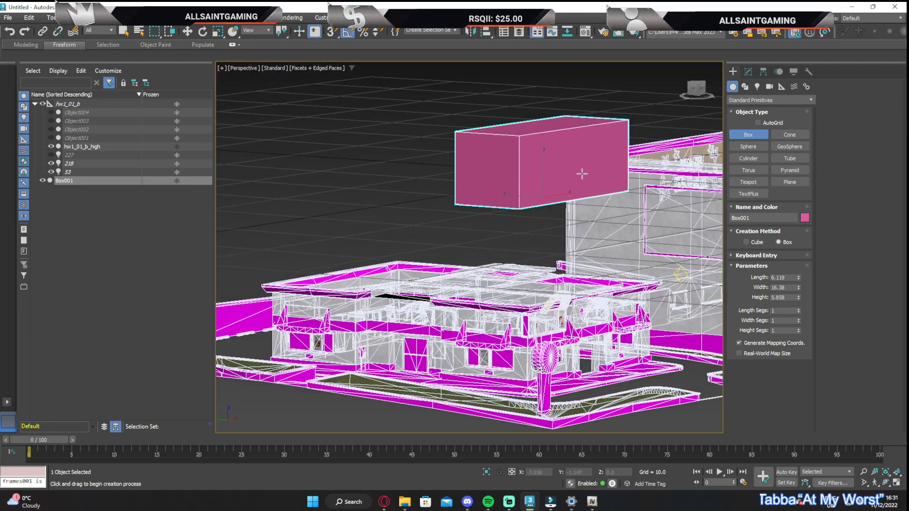
drag(704, 98, 682, 133)
middle_drag(682, 133, 585, 113)
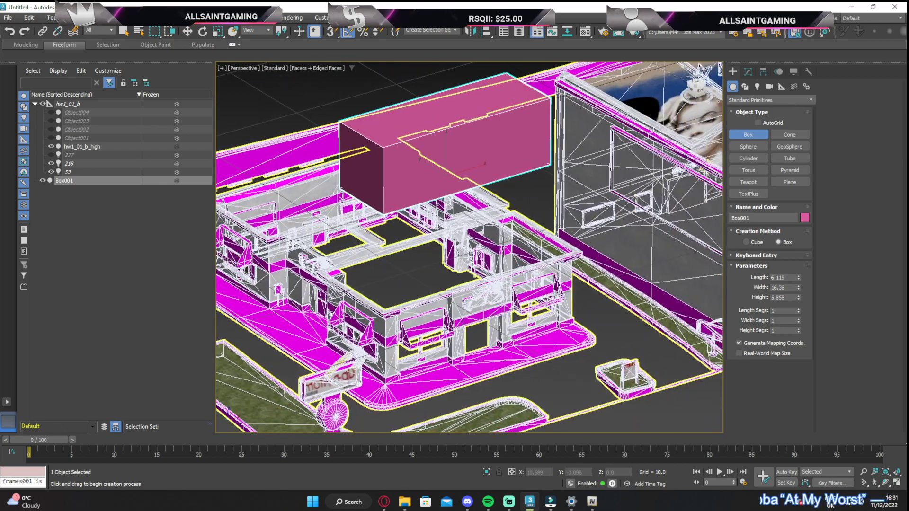
click(748, 72)
right_click(751, 109)
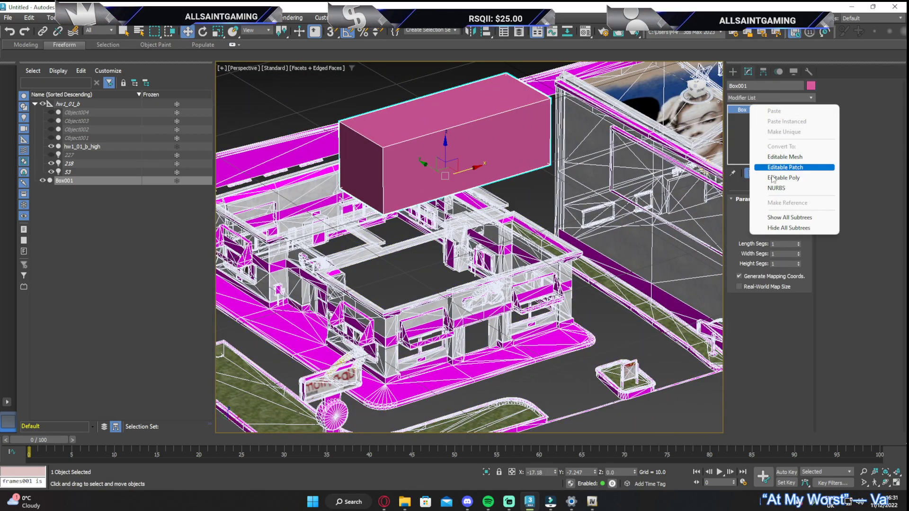
click(776, 174)
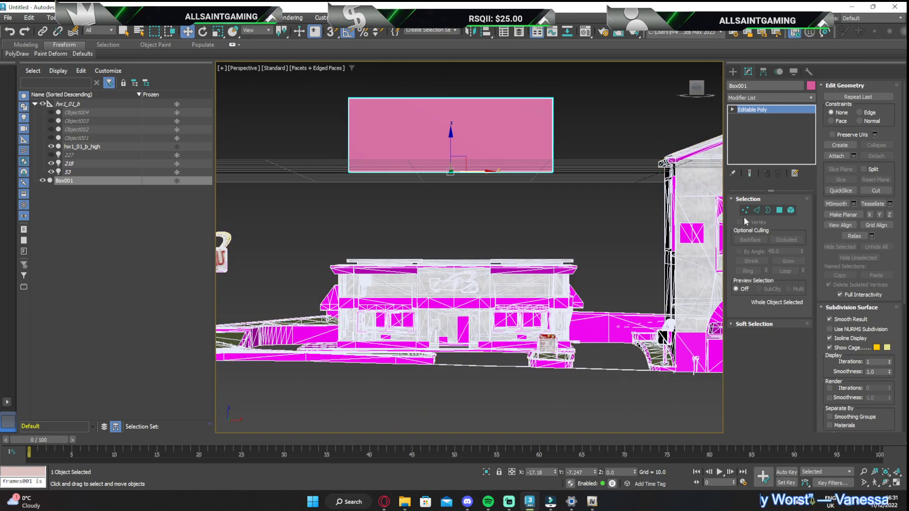
Select the box's four bottom vertices and lower them vertically to the smaller building's ground-floor level
click(744, 212)
drag(324, 150, 650, 223)
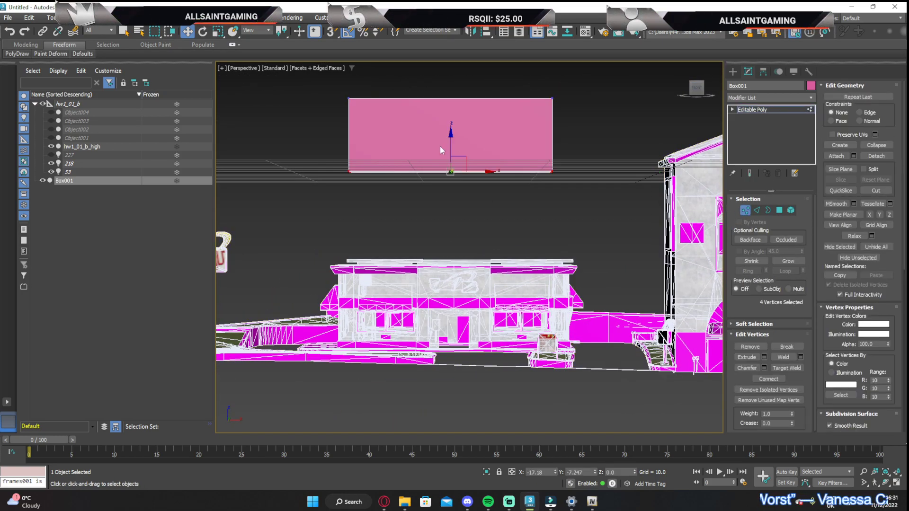
drag(450, 148, 450, 319)
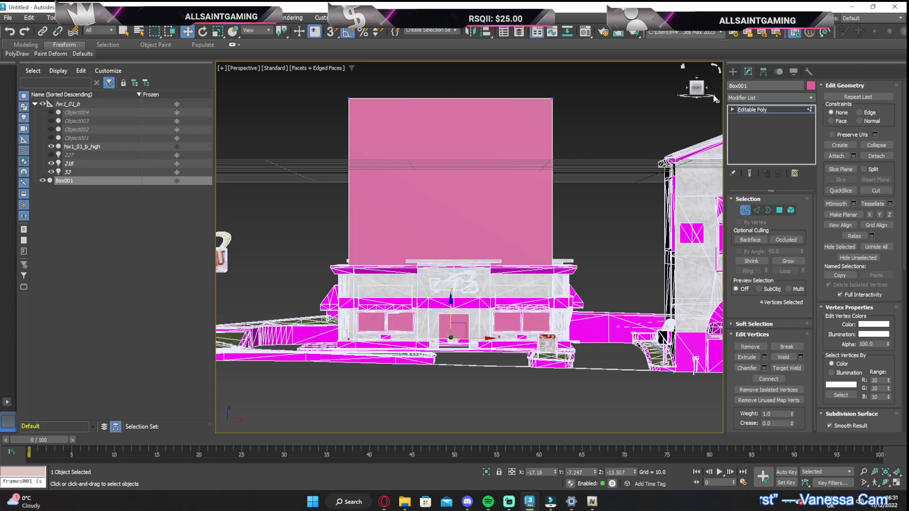
drag(701, 90, 392, 337)
alt+middle_drag(392, 337, 372, 342)
middle_drag(470, 235, 492, 184)
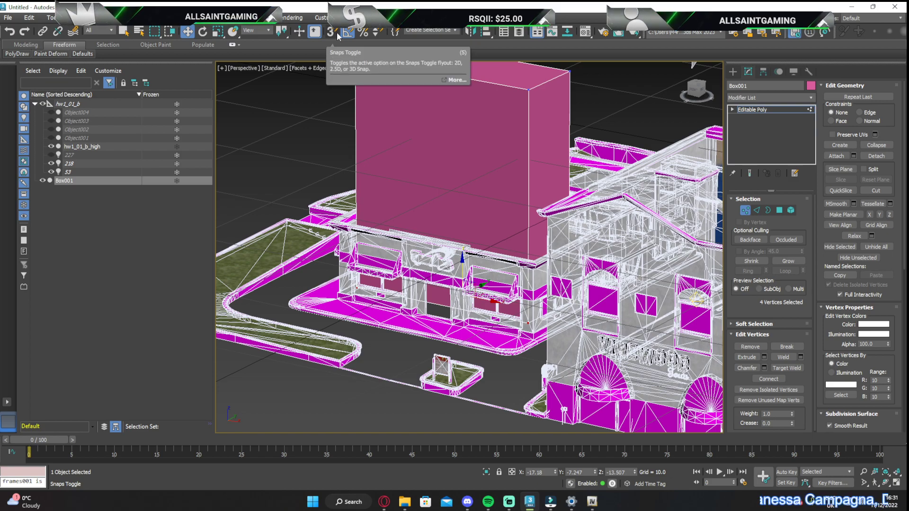
Set Vertex as the only active snap type in the Grid and Snap Settings and turn snapping on
right_click(336, 33)
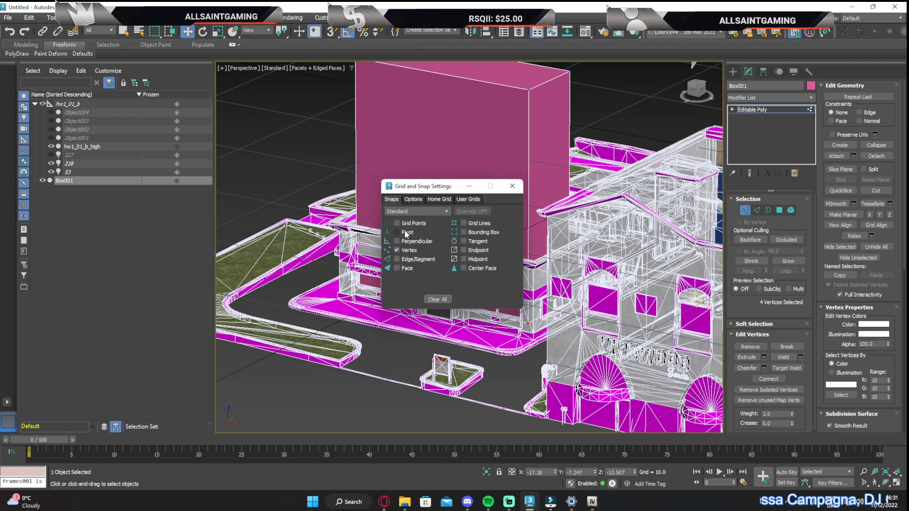
click(397, 250)
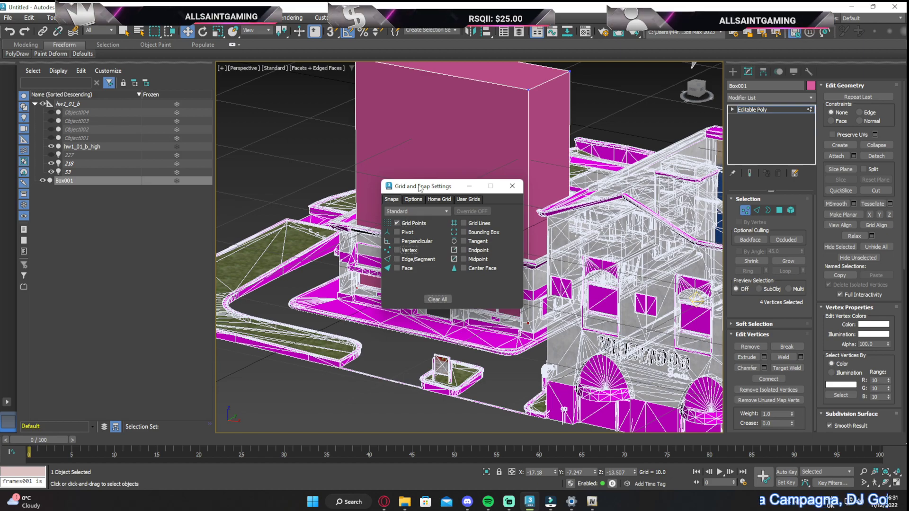
drag(423, 186, 496, 316)
scroll(410, 229, down, 5)
mouse_move(410, 229)
mouse_down()
mouse_move(416, 210)
mouse_move(403, 197)
mouse_move(311, 186)
mouse_move(258, 212)
mouse_move(386, 142)
mouse_move(513, 135)
mouse_move(559, 180)
mouse_move(649, 204)
mouse_move(625, 219)
mouse_move(498, 193)
mouse_move(393, 226)
mouse_move(405, 253)
mouse_up()
click(332, 31)
scroll(405, 252, up, 6)
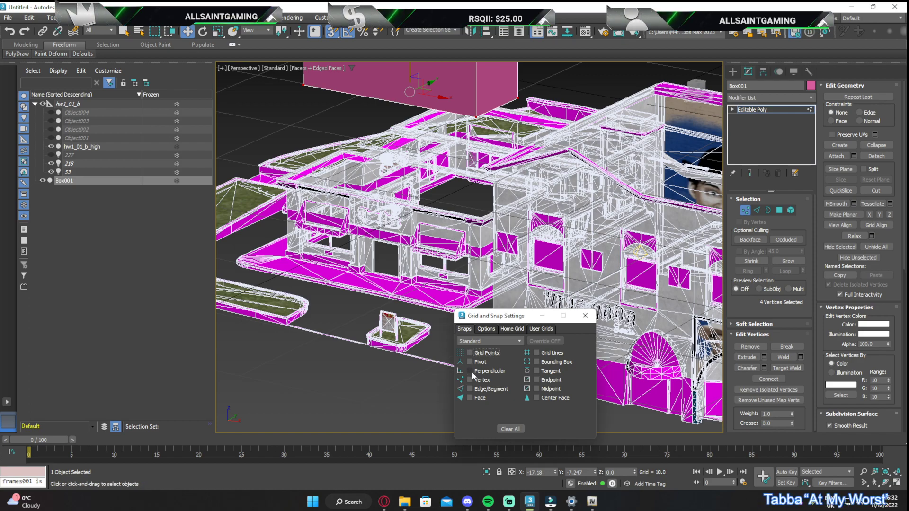
Check the home grid settings and the general and translation options for snapping
click(513, 329)
click(488, 329)
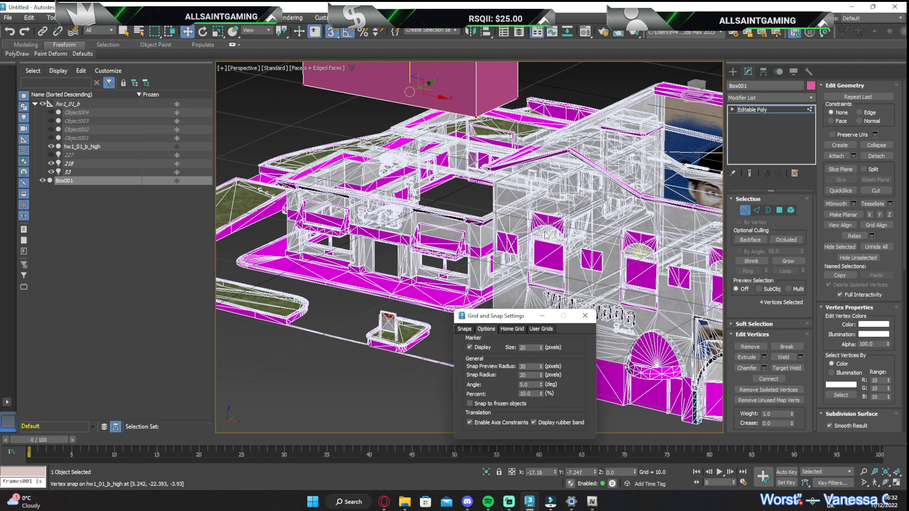
alt+middle_drag(436, 99, 423, 130)
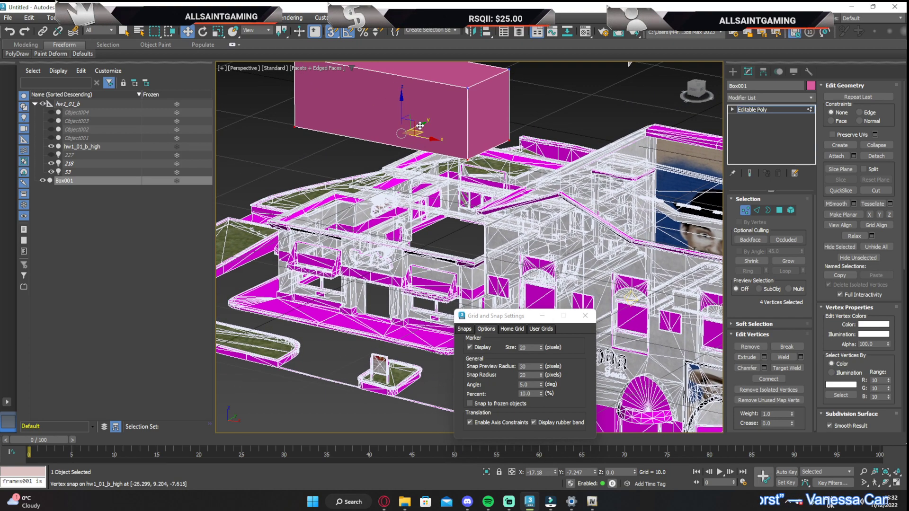
Select all eight vertices of the box and lower it vertically into the smaller building, snapping to a vertex on the building's front
drag(400, 110, 406, 133)
click(538, 313)
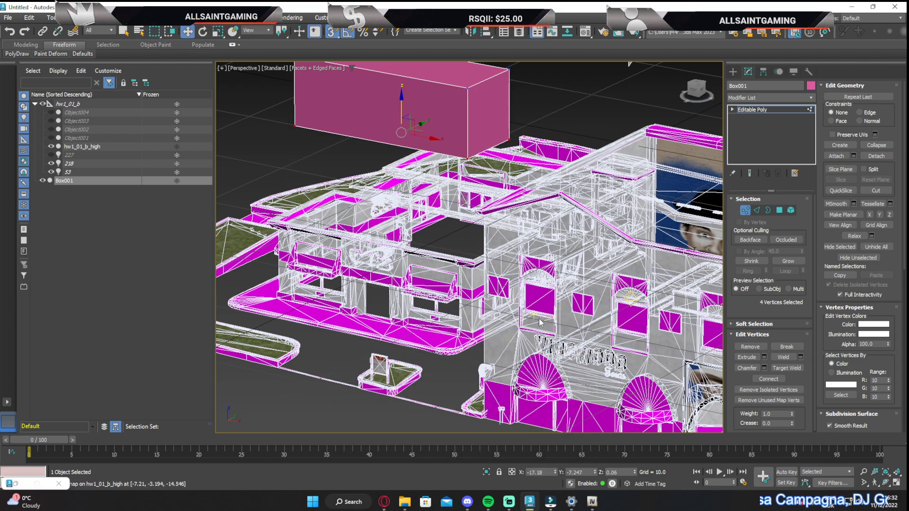
scroll(411, 157, down, 5)
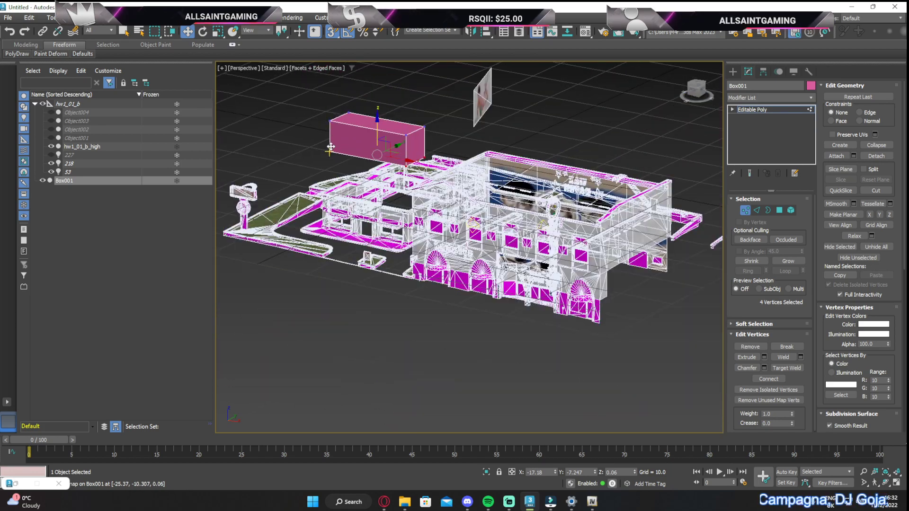
key(ctrl+a)
scroll(339, 137, up, 5)
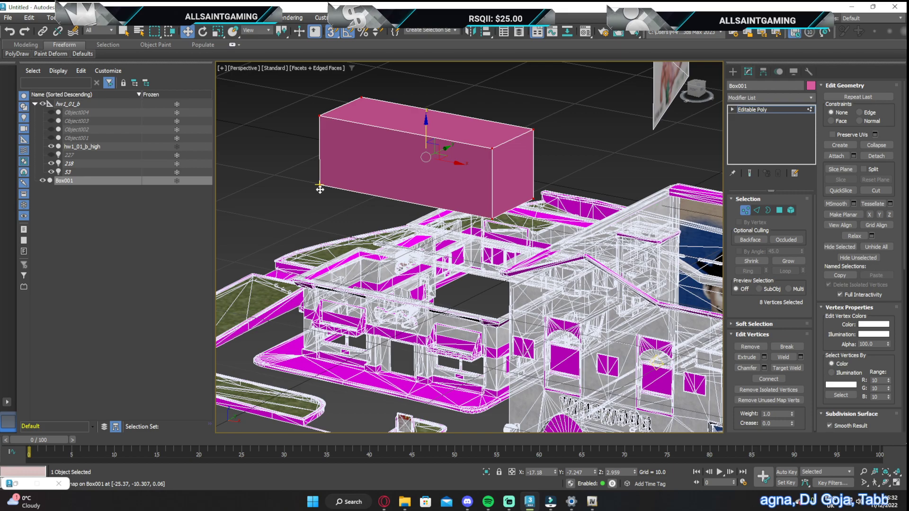
middle_drag(320, 189, 325, 152)
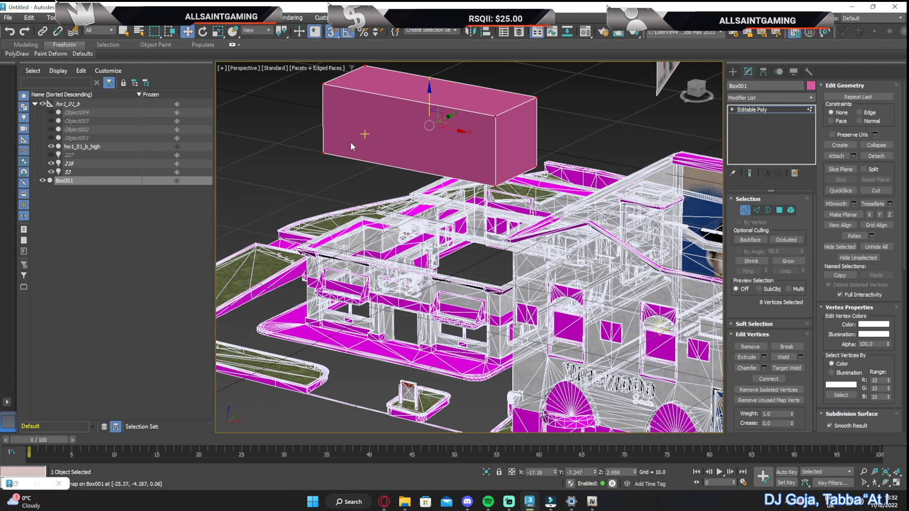
drag(322, 155, 399, 333)
scroll(398, 332, up, 5)
middle_drag(399, 332, 367, 315)
scroll(425, 297, down, 4)
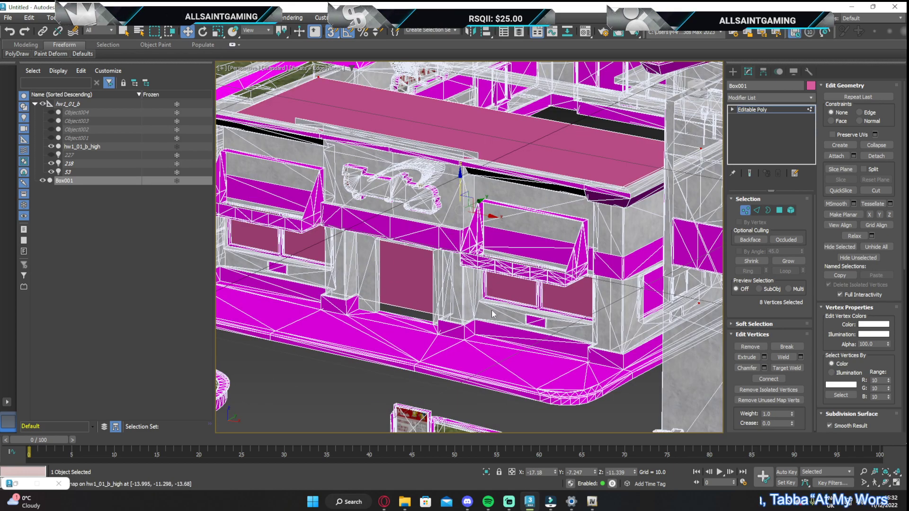
Move the box's front polygon outward along the Y axis, snapping it to the bottom corner vertex of the building's doorway
mouse_move(694, 90)
mouse_down()
mouse_move(675, 83)
mouse_move(707, 80)
mouse_up()
alt+middle_drag(364, 239, 279, 242)
scroll(535, 258, up, 5)
middle_drag(549, 258, 644, 161)
scroll(644, 161, up, 4)
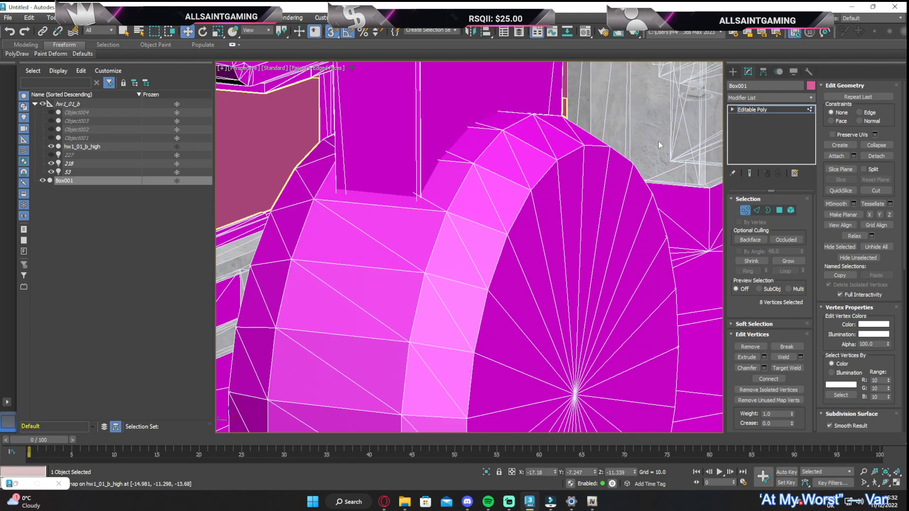
drag(696, 90, 682, 101)
middle_drag(663, 173, 601, 197)
scroll(539, 255, up, 3)
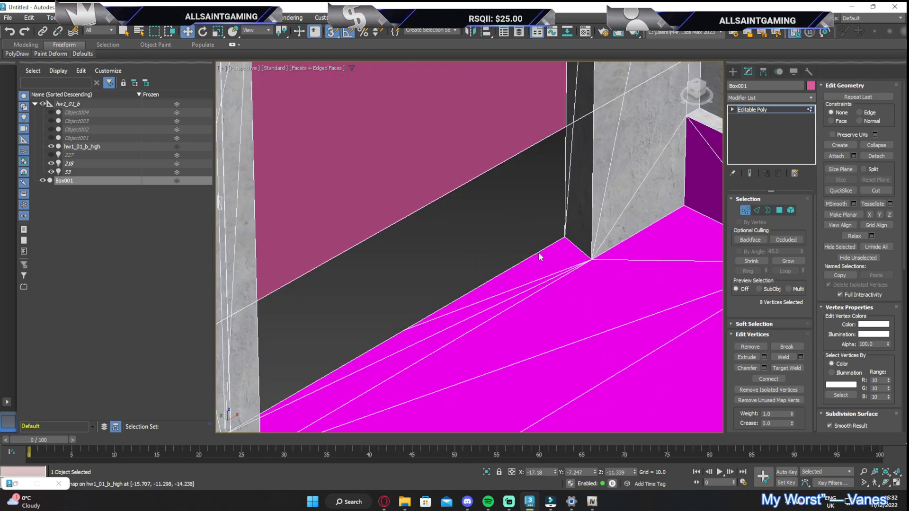
scroll(538, 251, down, 5)
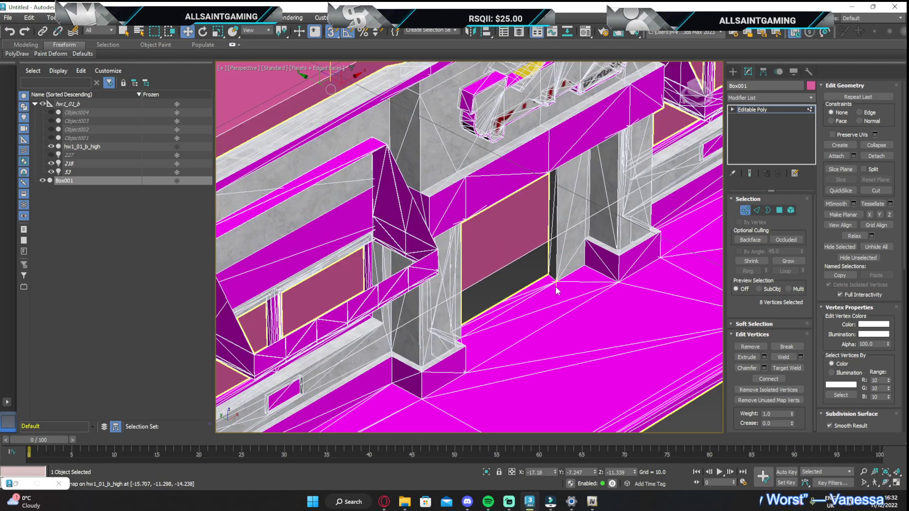
click(779, 209)
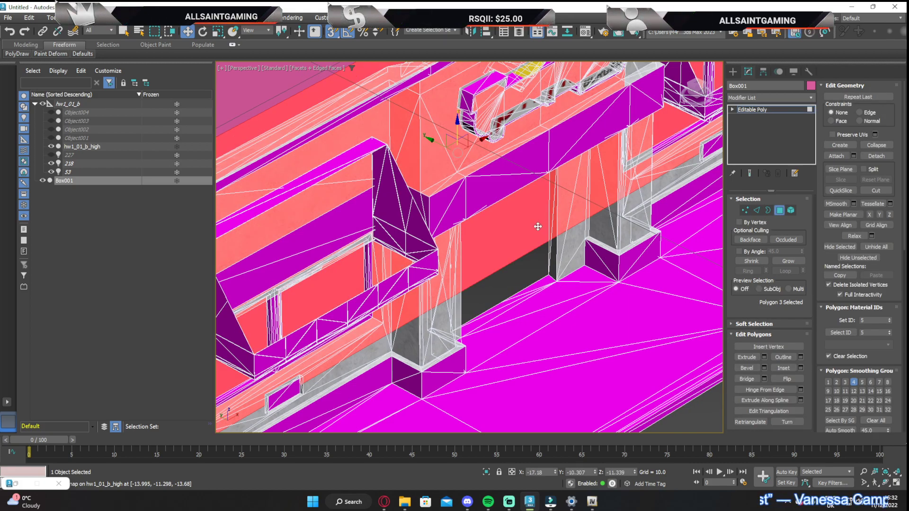
drag(430, 139, 547, 276)
scroll(547, 276, down, 10)
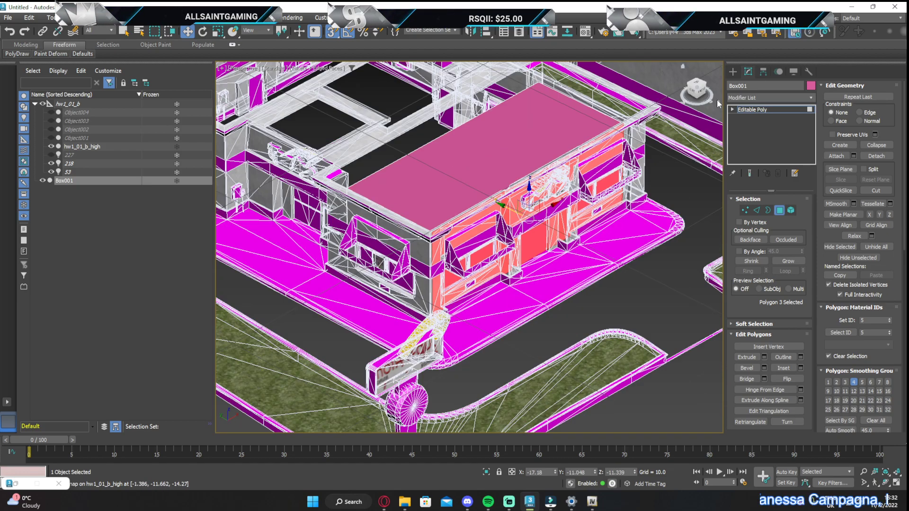
View the building from the front and QuickSlice the box's front polygon vertically along the doorway's left edge
click(701, 90)
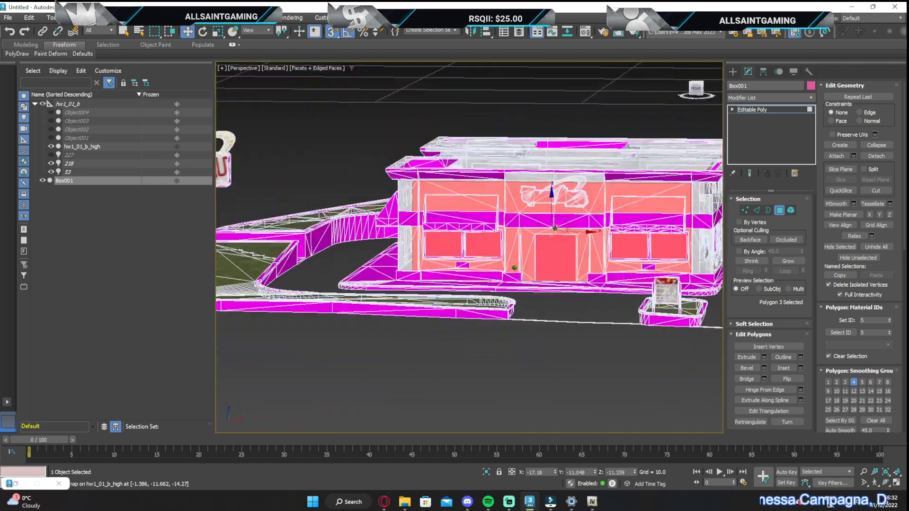
key(z)
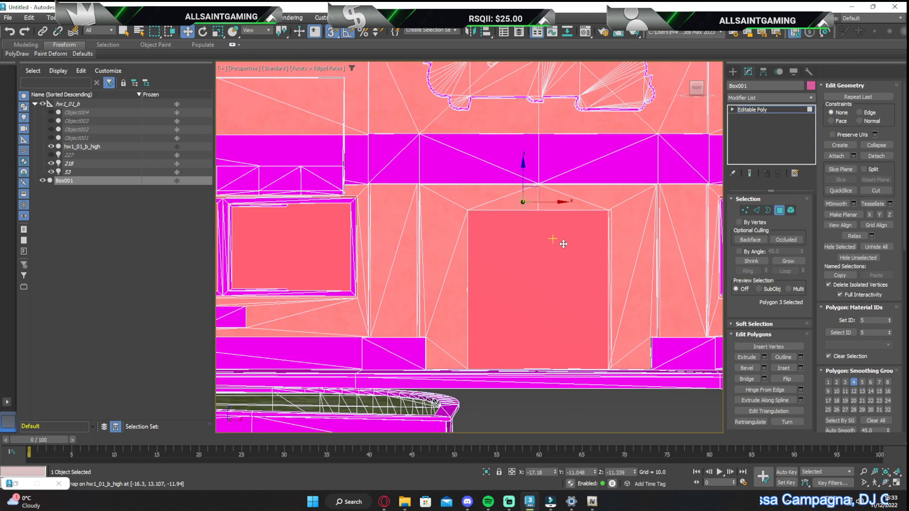
click(779, 211)
key(z)
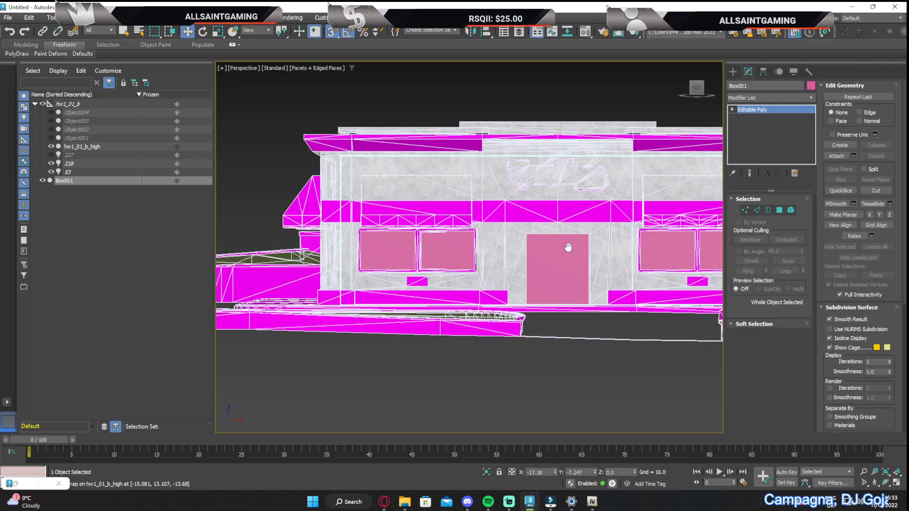
click(780, 210)
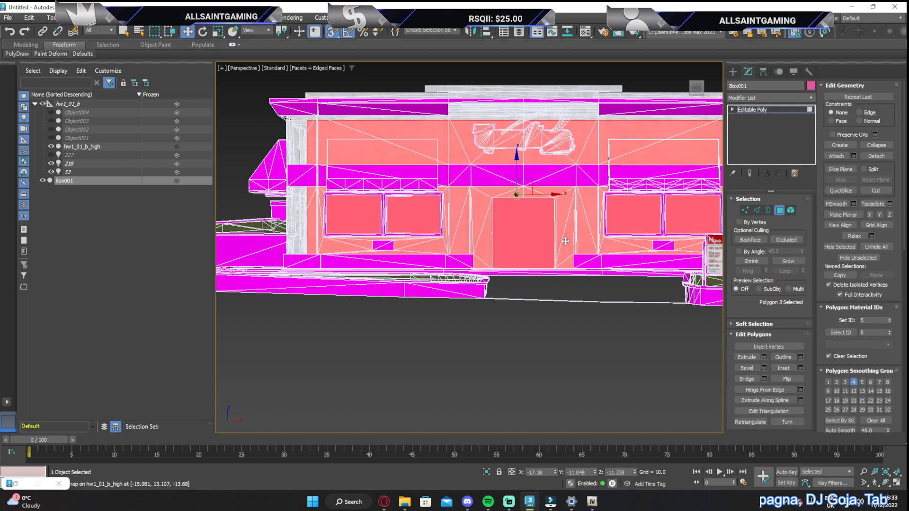
click(855, 191)
scroll(503, 282, up, 8)
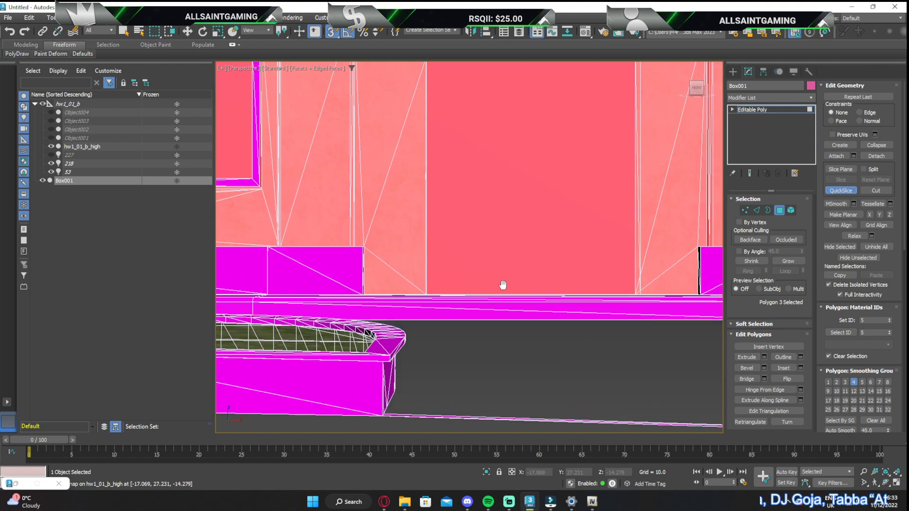
click(435, 316)
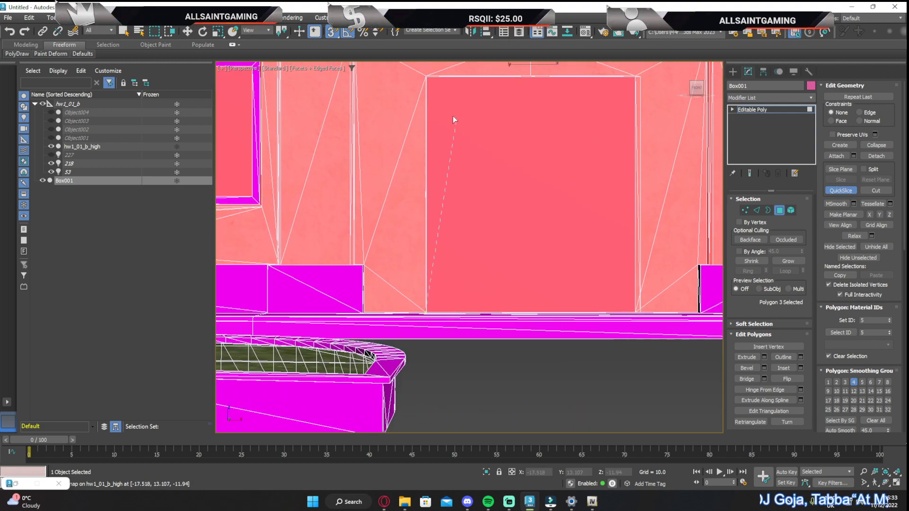
click(427, 79)
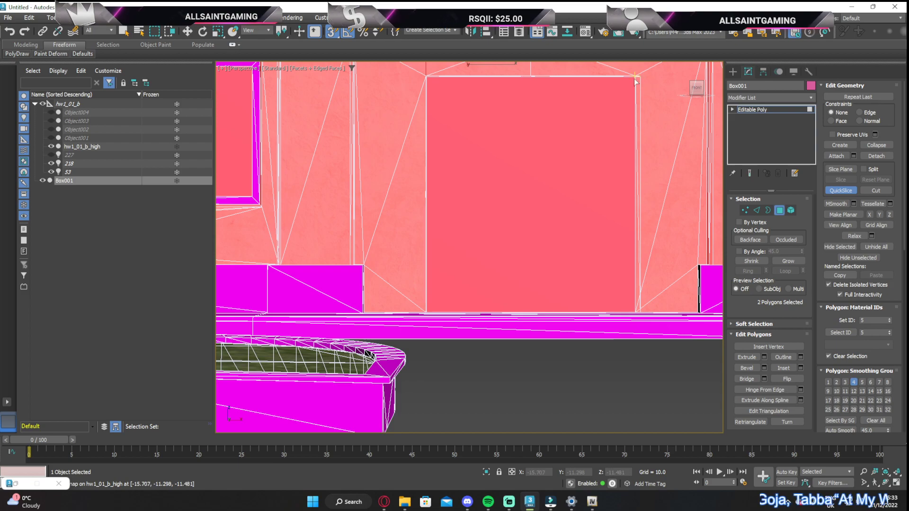
QuickSlice the front wall along the doorway's top and right edges, and delete the polygon filling the doorway
click(616, 82)
click(427, 79)
click(635, 76)
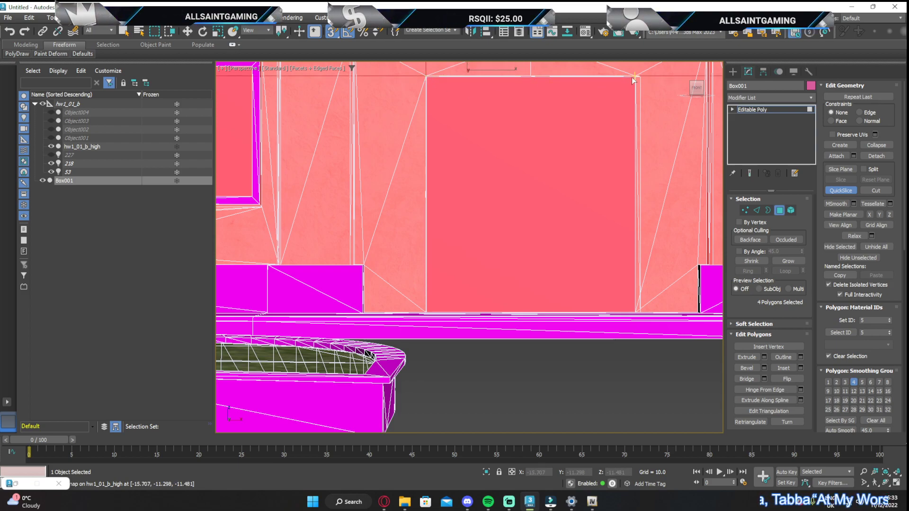
click(637, 315)
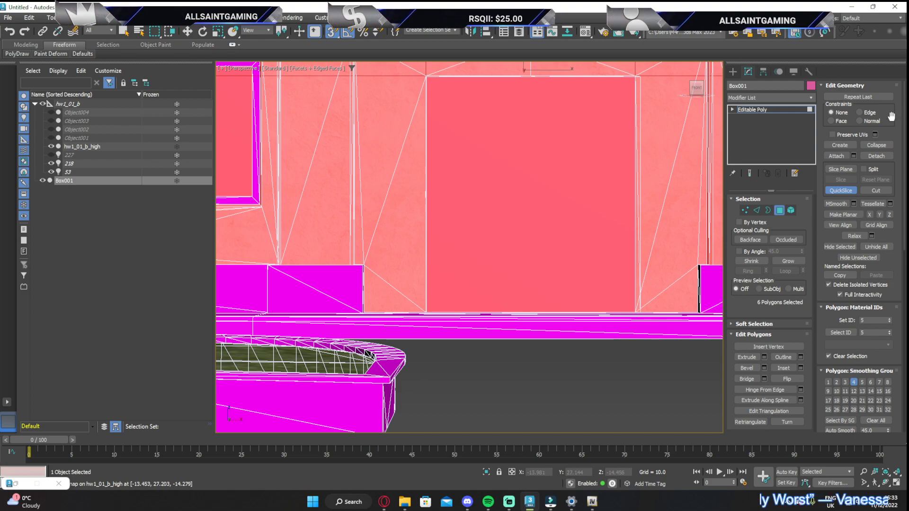
click(834, 191)
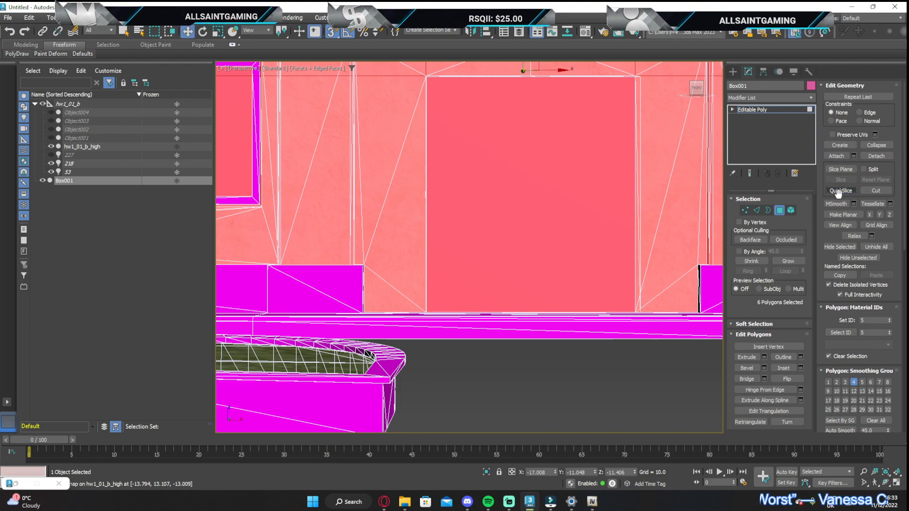
click(576, 176)
Select the two front-wall polygons to the right of the doorway, the lower one and the strip above it, behind the right-hand windows
scroll(481, 265, down, 8)
middle_drag(481, 265, 472, 280)
scroll(487, 232, up, 4)
click(486, 234)
middle_drag(574, 284, 499, 257)
click(561, 250)
middle_drag(554, 264, 514, 268)
scroll(534, 251, up, 5)
scroll(514, 269, down, 5)
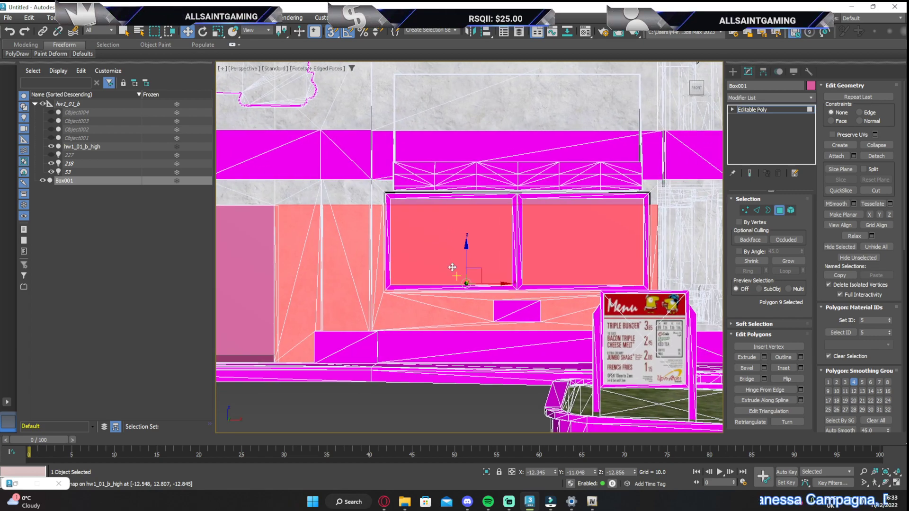
ctrl+click(434, 203)
scroll(458, 204, up, 4)
middle_drag(458, 203, 448, 181)
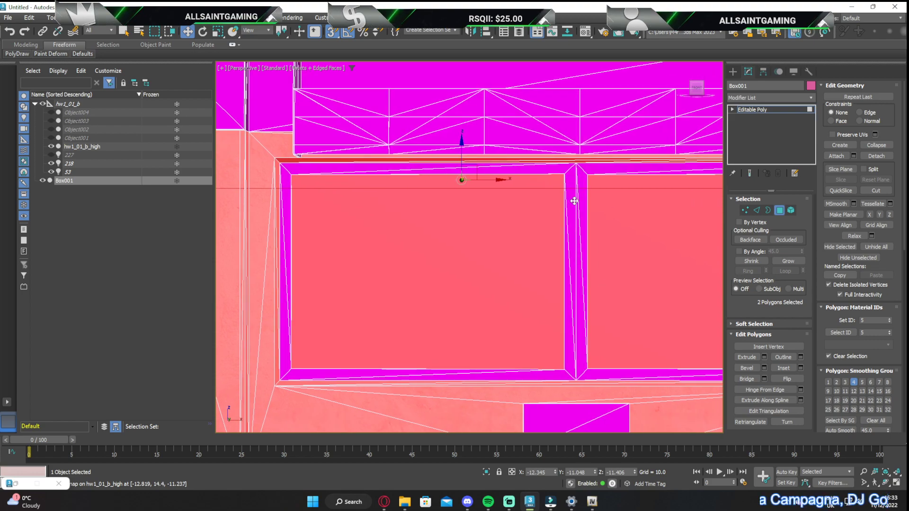
scroll(511, 229, down, 2)
scroll(393, 170, down, 3)
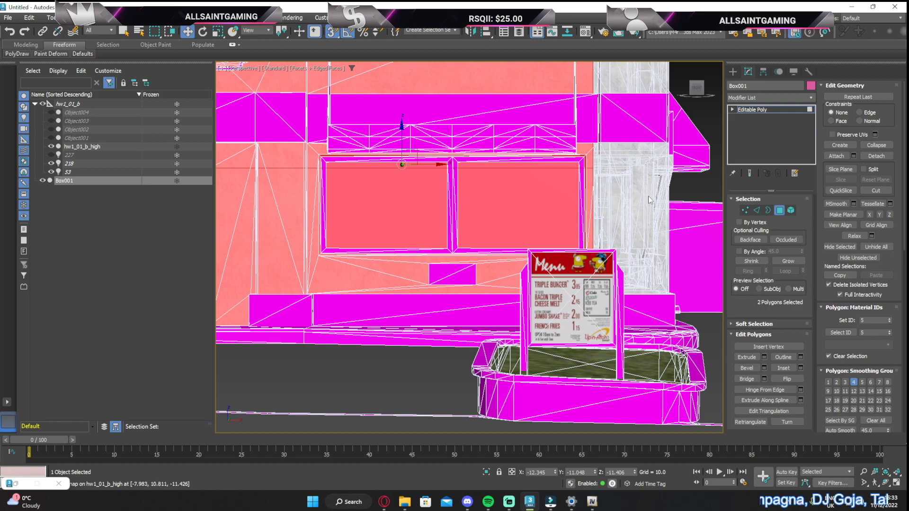
QuickSlice the selected polygons along the right-hand window pair's four outer edges and both sides of its centre mullion
click(840, 190)
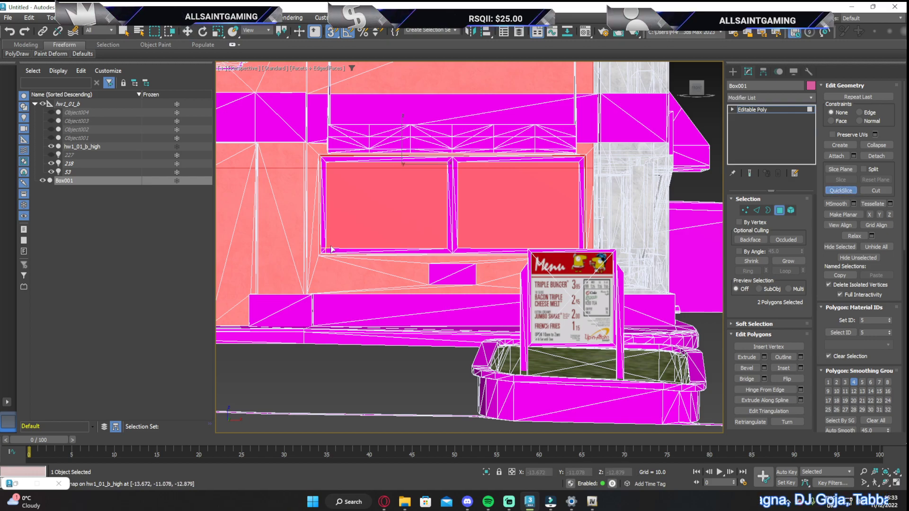
click(579, 249)
click(580, 166)
click(330, 167)
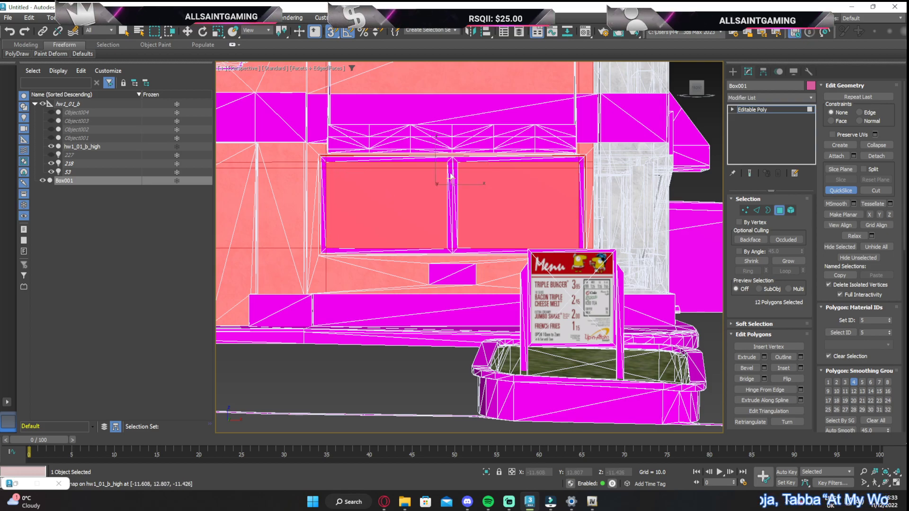
click(445, 247)
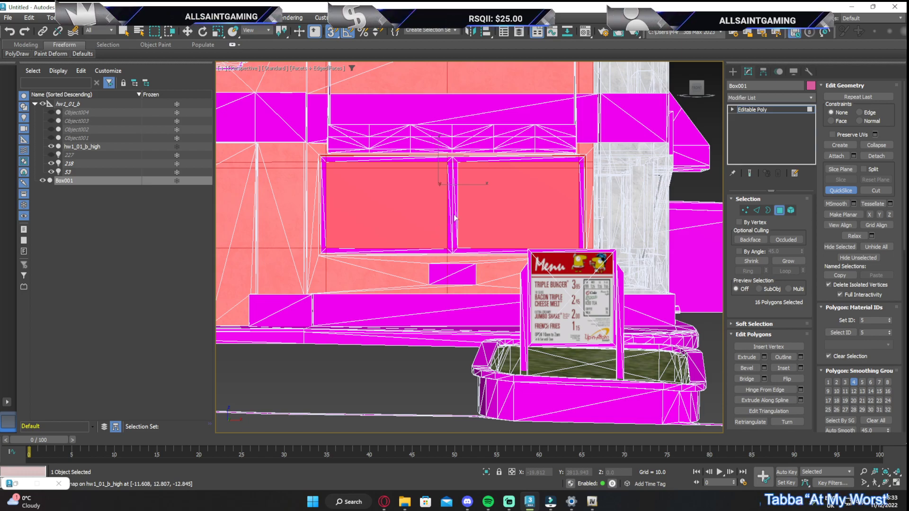
click(458, 243)
click(830, 189)
Delete the four sliced polygons that fill the two right-hand window openings, including the thin strips at their upper edge
click(561, 216)
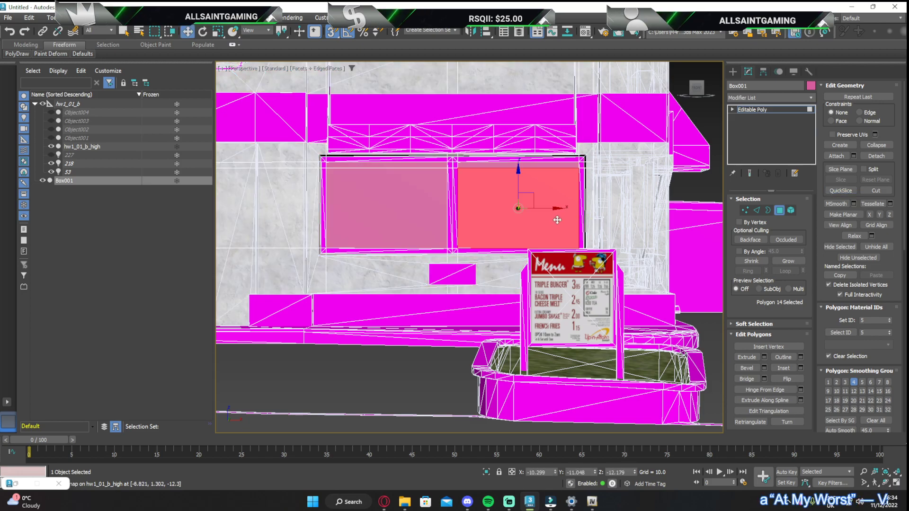
ctrl+click(489, 166)
ctrl+click(416, 165)
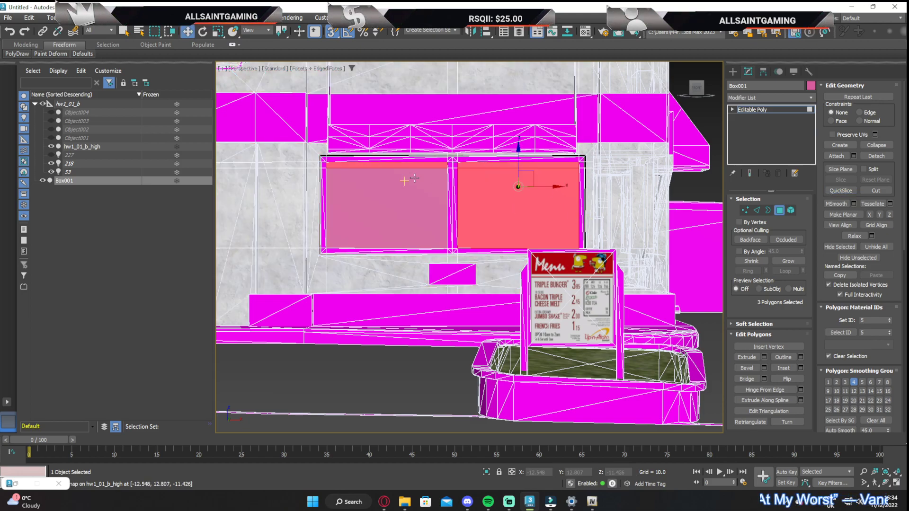
ctrl+click(423, 176)
key(ctrl+d)
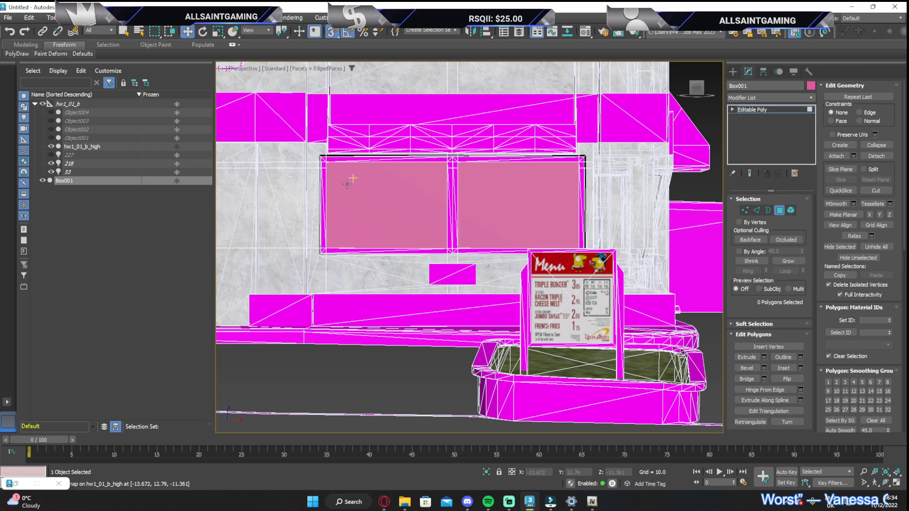
Select the two front-wall polygons to the left of the doorway, the upper strip and the lower one behind the left-hand windows
middle_drag(348, 184, 531, 158)
middle_drag(338, 156, 477, 138)
click(408, 125)
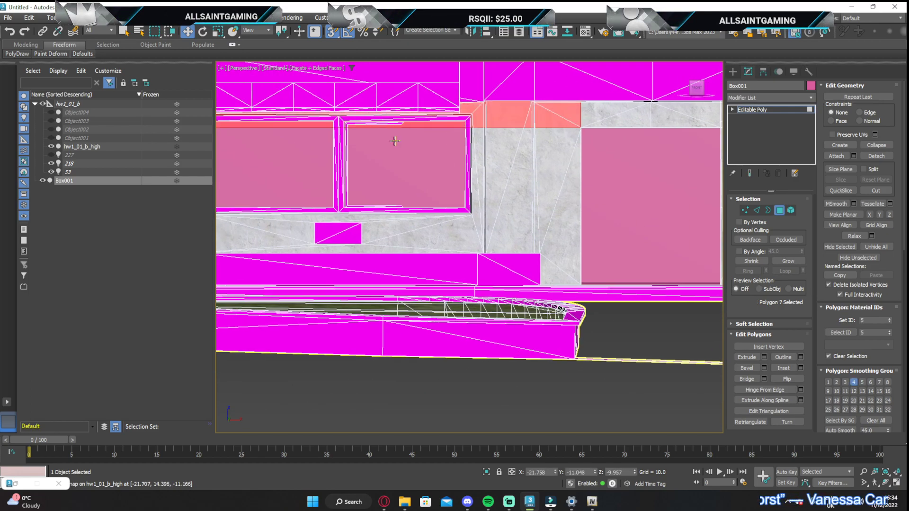
ctrl+click(310, 151)
middle_drag(386, 175, 530, 179)
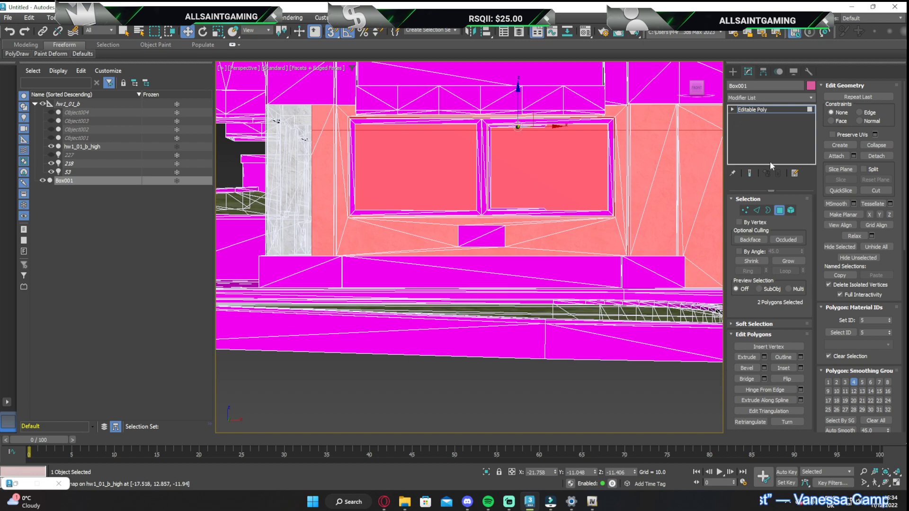
QuickSlice the selected polygons along the left-hand window pair's four outer edges and both sides of its centre mullion
click(837, 191)
click(354, 124)
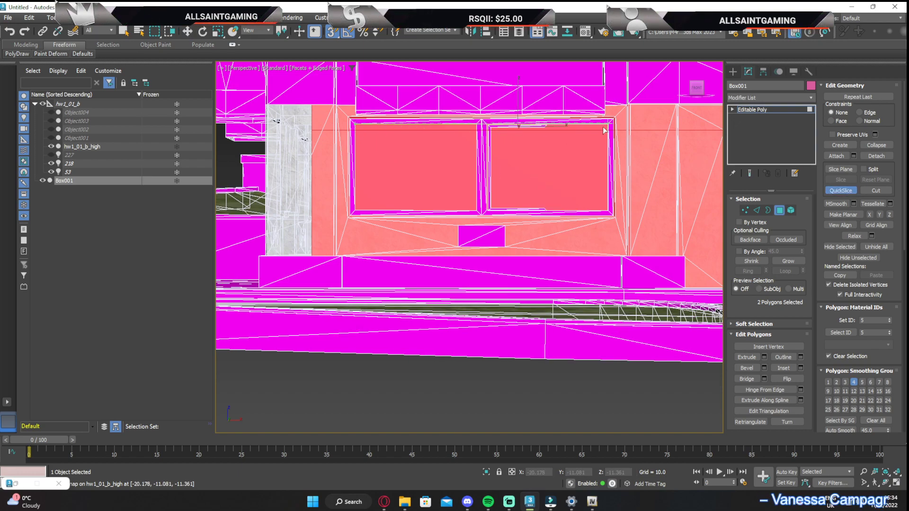
click(609, 127)
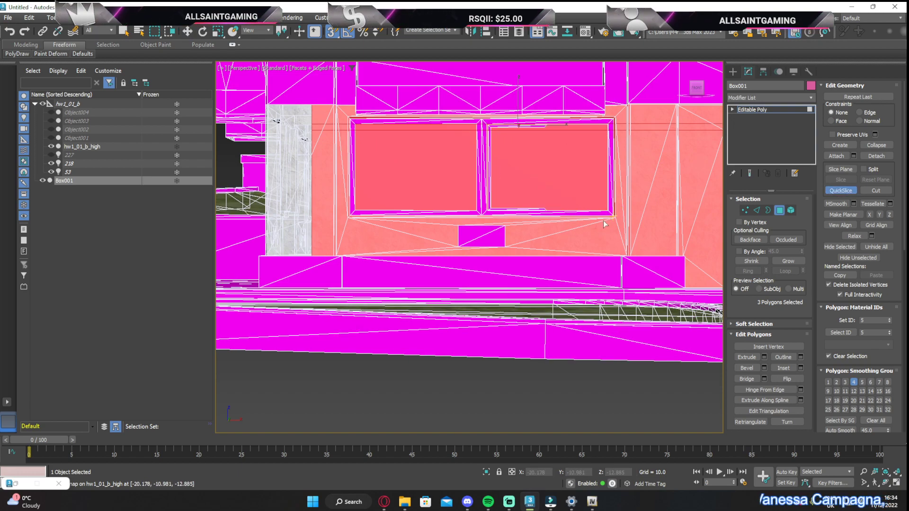
click(357, 211)
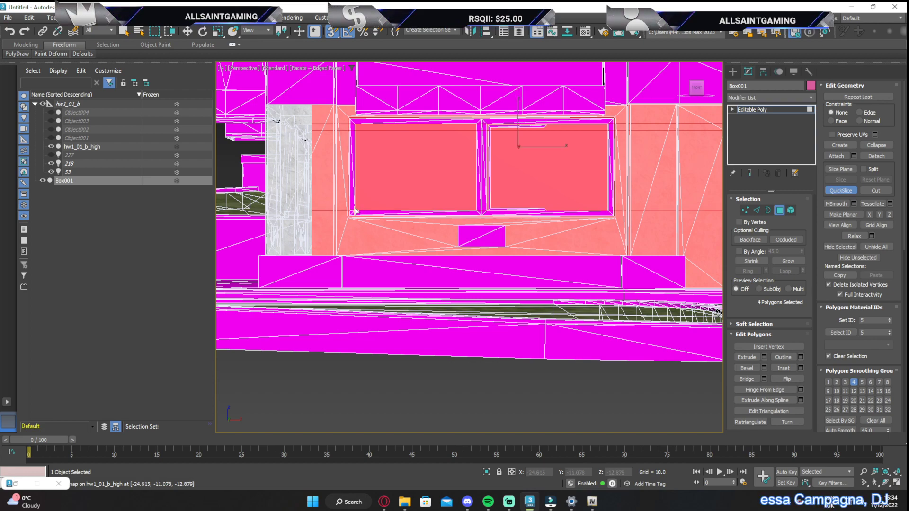
click(357, 126)
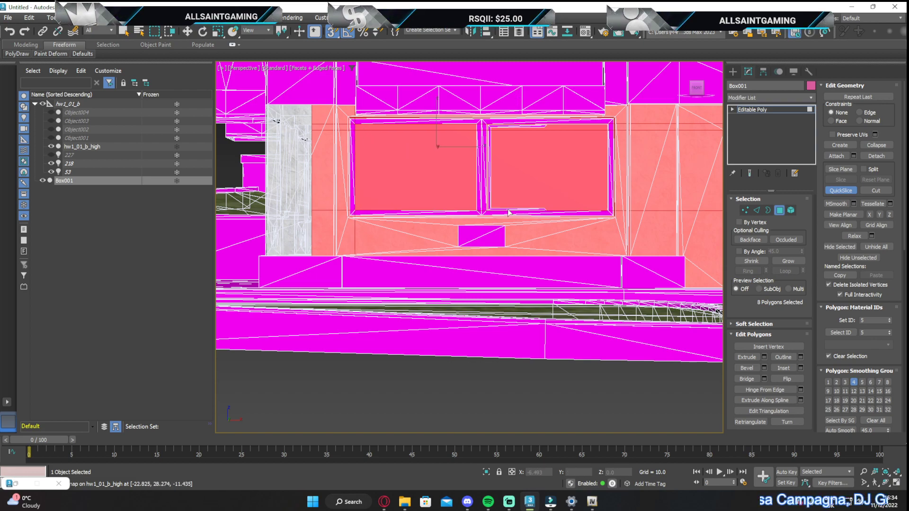
click(476, 132)
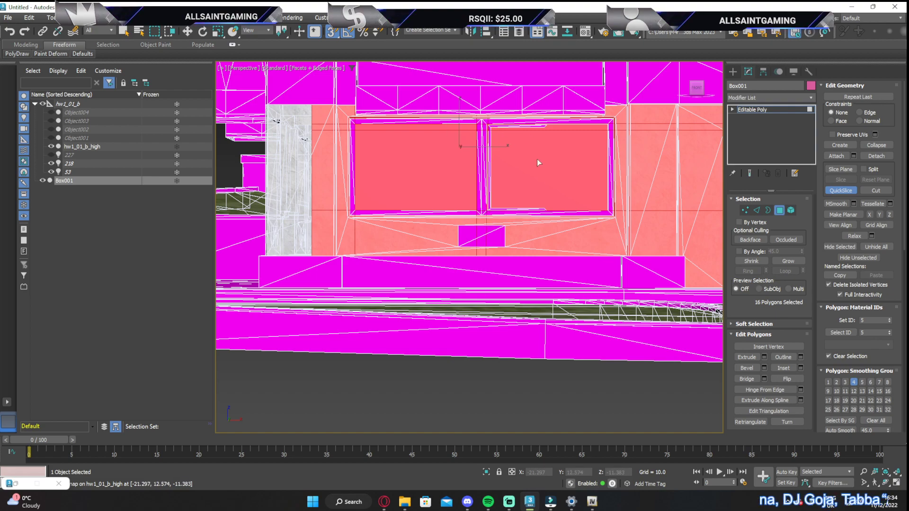
click(611, 156)
key(w)
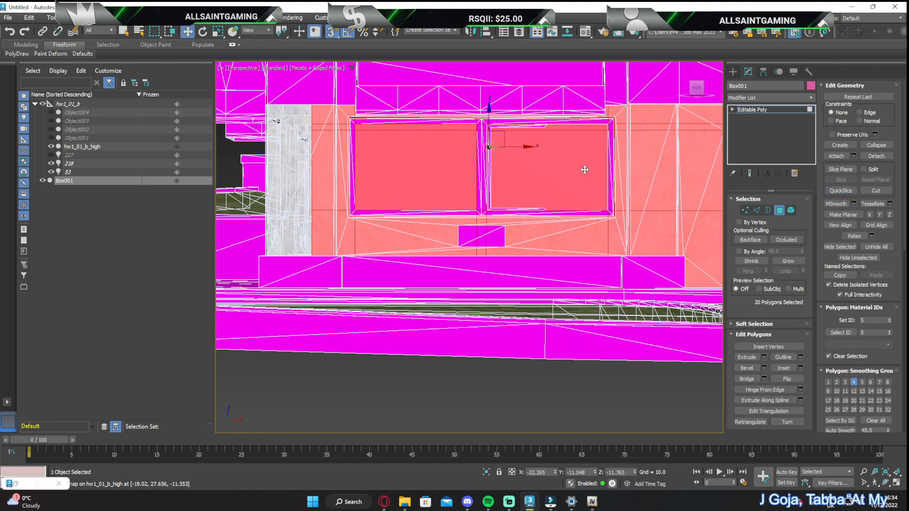
Delete the sliced polygons that fill the two left-hand window openings, including the thin strips at their upper edge
click(545, 124)
ctrl+click(417, 127)
key(Delete)
scroll(475, 129, down, 4)
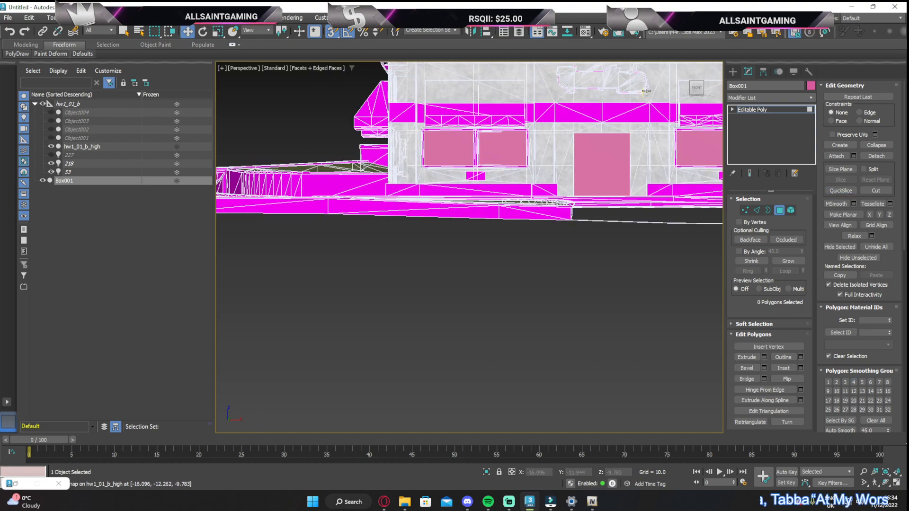
Delete the ceiling polygon of the box to open the interior from above
drag(693, 92, 624, 113)
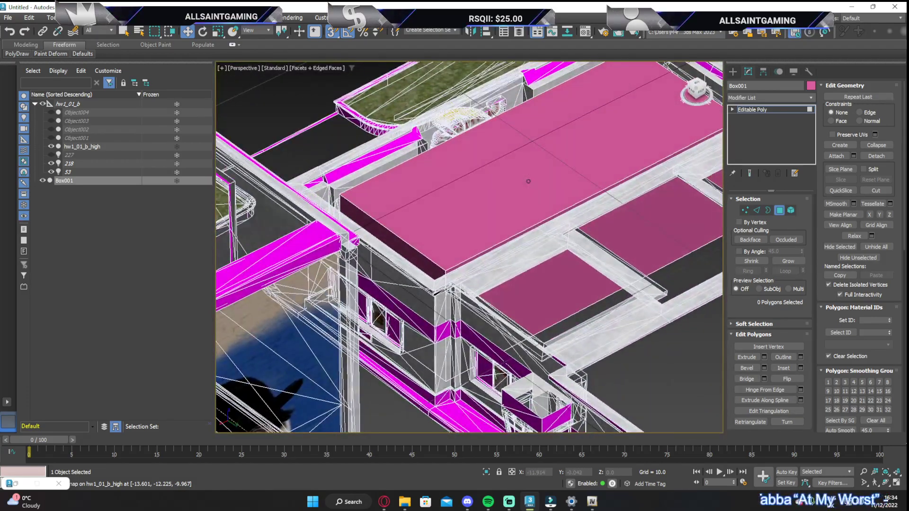
scroll(581, 194, down, 2)
click(580, 190)
key(Delete)
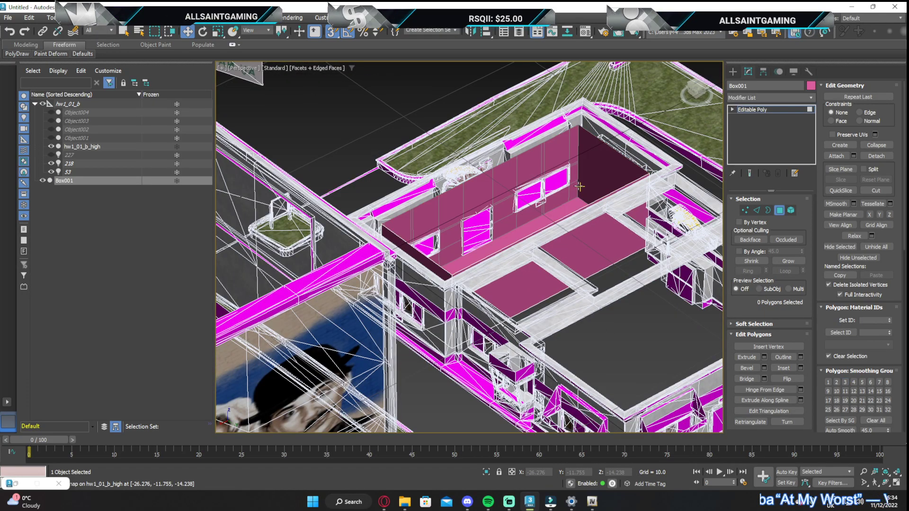
Examine the cut window and doorway openings in the front wall from inside the box
scroll(533, 189, up, 4)
scroll(607, 178, up, 1)
scroll(549, 191, up, 2)
scroll(550, 191, down, 5)
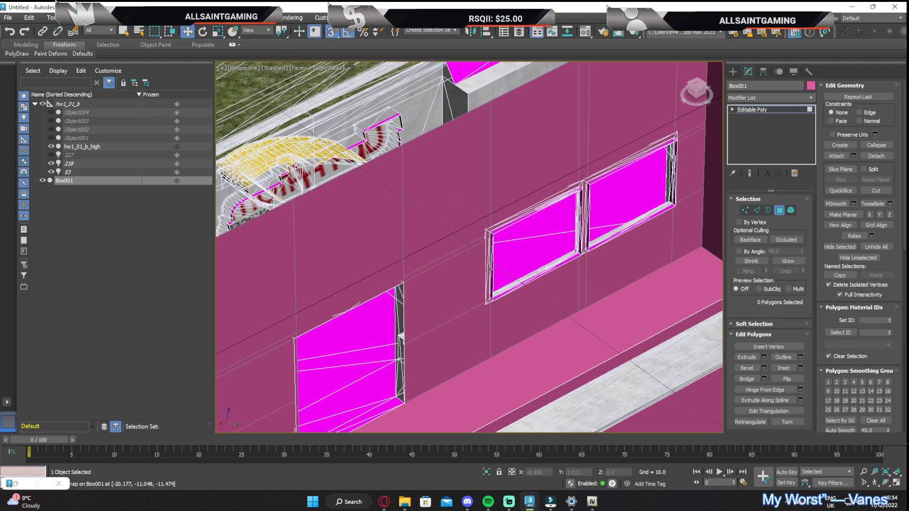
mouse_move(491, 268)
alt+middle_down()
mouse_move(458, 310)
mouse_move(456, 291)
alt+middle_up()
scroll(510, 134, up, 4)
middle_drag(509, 134, 460, 185)
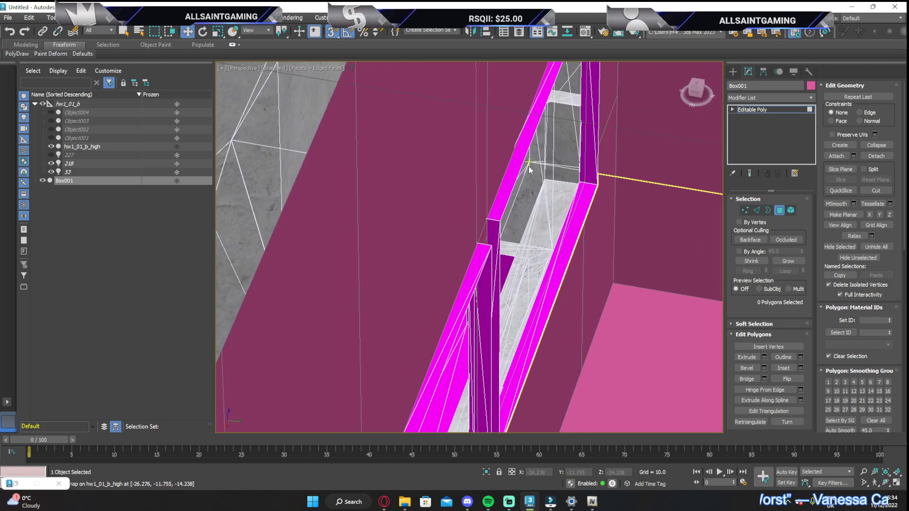
scroll(494, 212, down, 2)
middle_drag(493, 213, 452, 220)
Select the horizontal slice edges on the front-wall sections beside the doorway and remove them
click(780, 210)
scroll(513, 225, down, 5)
middle_drag(514, 225, 525, 168)
alt+middle_drag(439, 280, 446, 277)
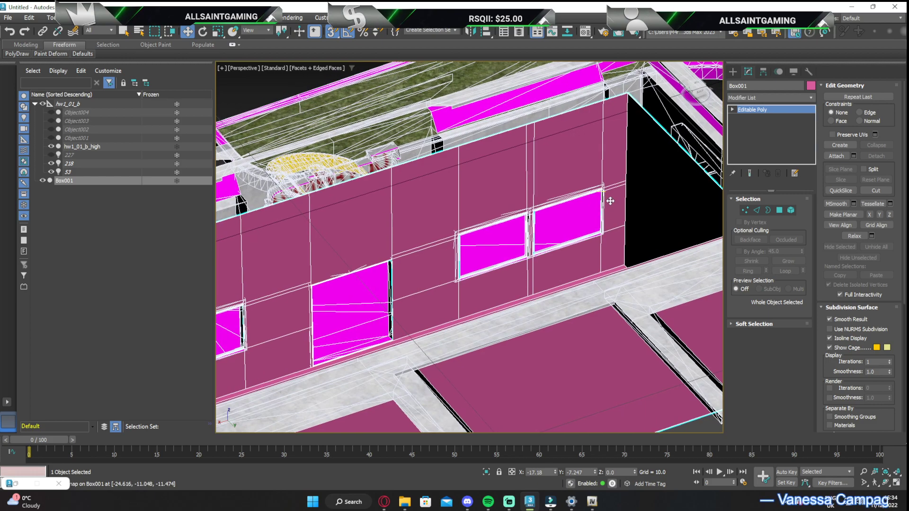
click(757, 210)
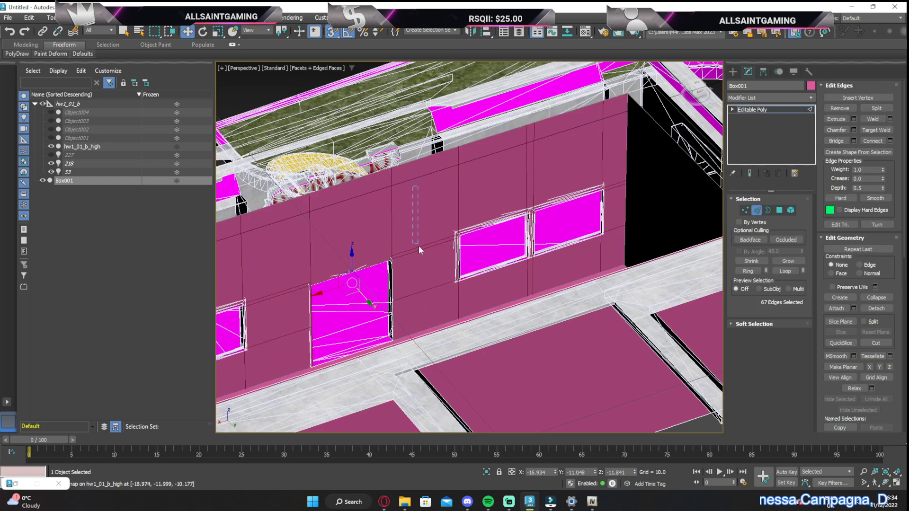
drag(429, 305, 429, 305)
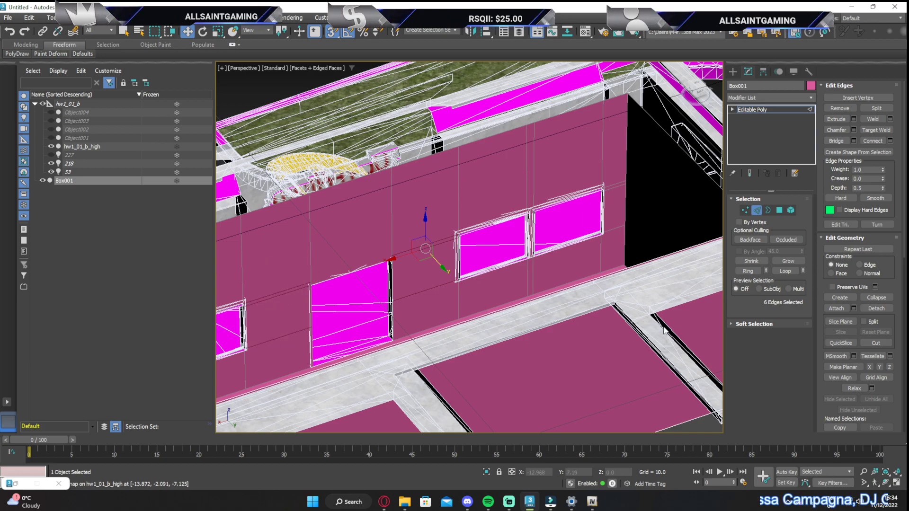
click(833, 107)
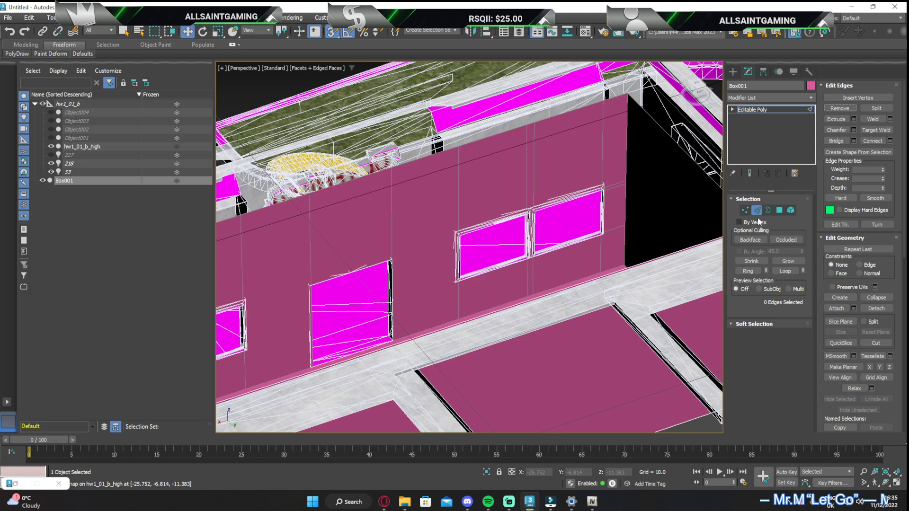
Connect the upper and lower edges of the wall section between the doorway and the interior's right-hand windows with one segment
click(417, 160)
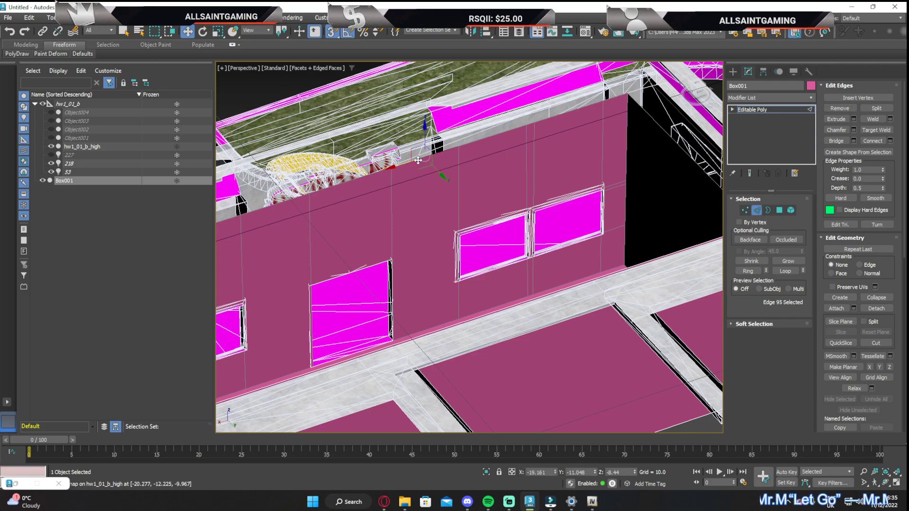
double_click(412, 328)
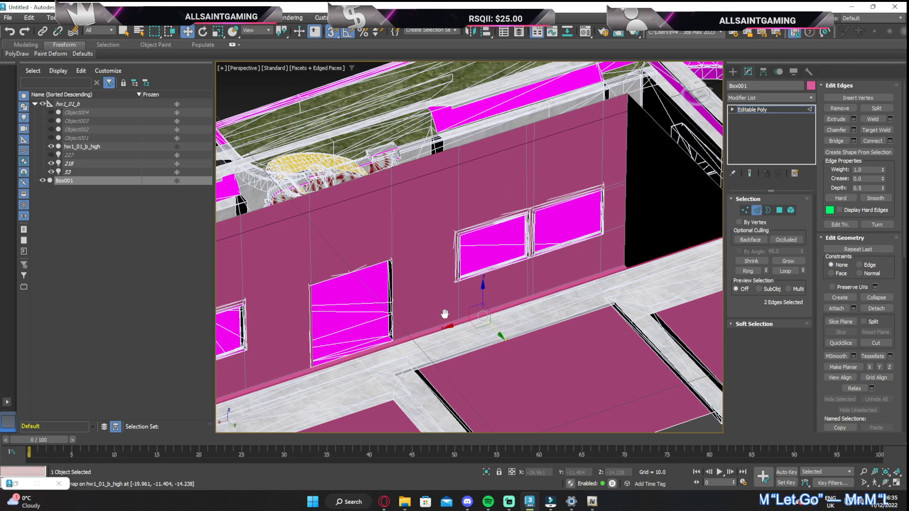
middle_drag(445, 315, 605, 339)
key(ctrl+z)
key(ctrl+y)
scroll(602, 347, up, 4)
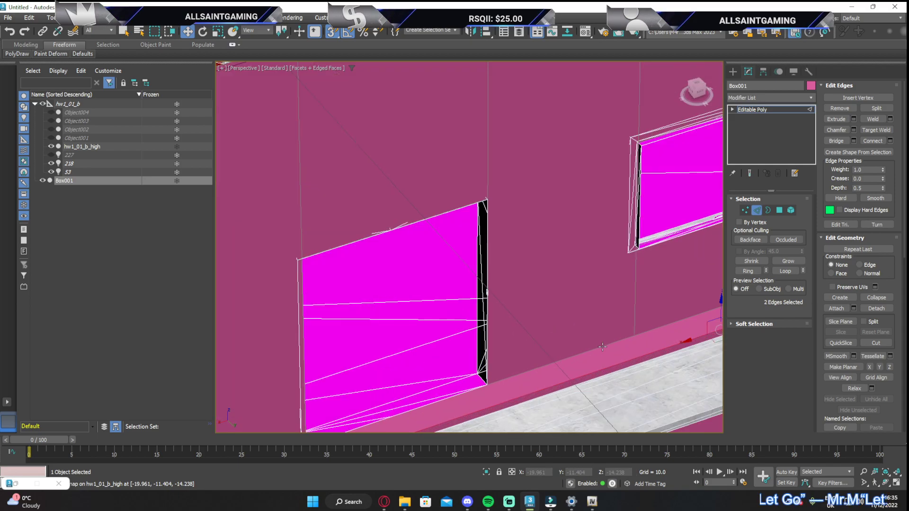
scroll(598, 349, down, 5)
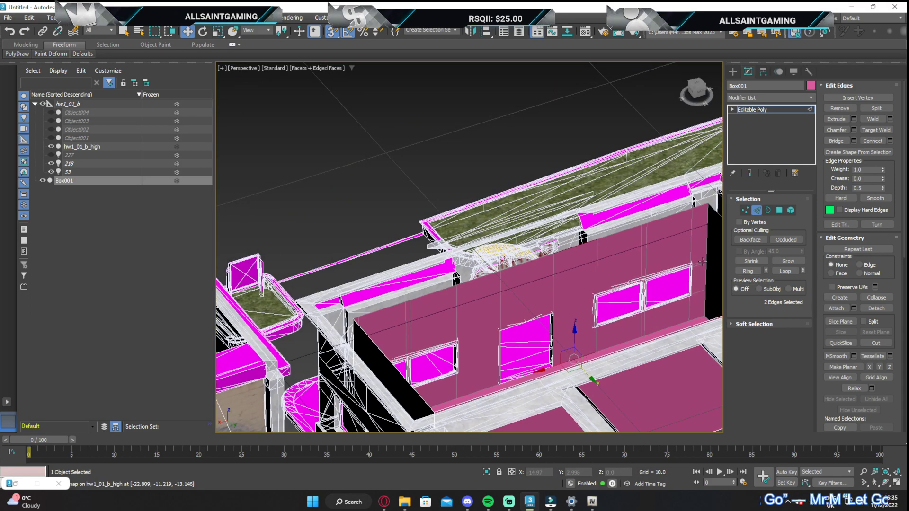
click(891, 141)
middle_drag(636, 318, 598, 262)
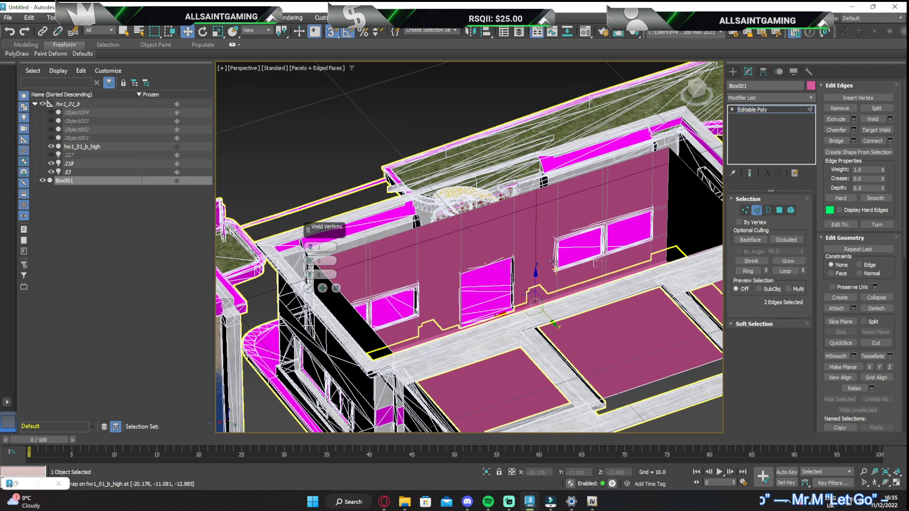
click(308, 289)
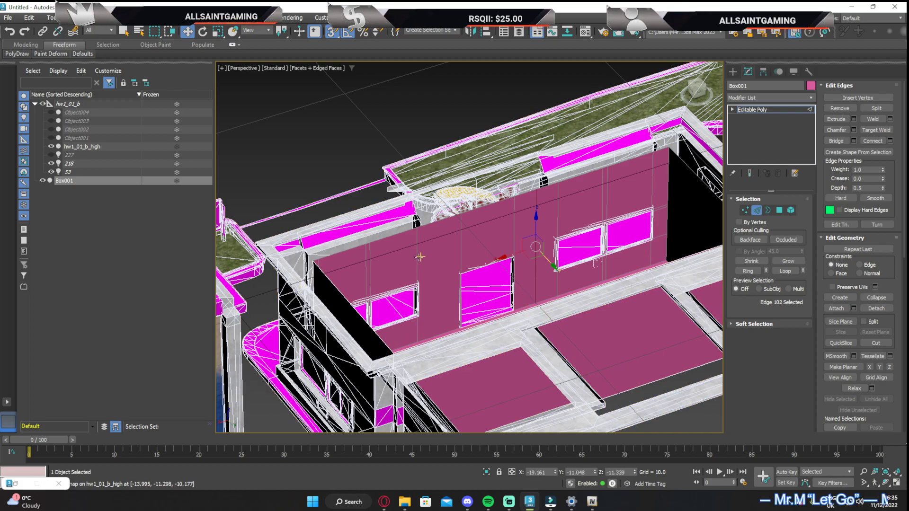
Connect the upper and lower edges of the wall section between the doorway and the interior's left-hand windows with one vertical edge
click(430, 225)
scroll(438, 342, up, 5)
ctrl+click(458, 326)
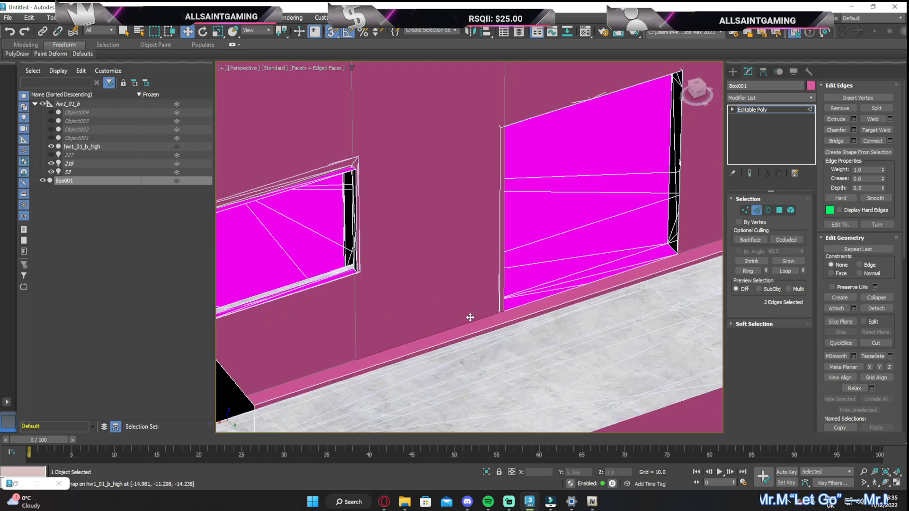
click(891, 141)
scroll(469, 246, down, 5)
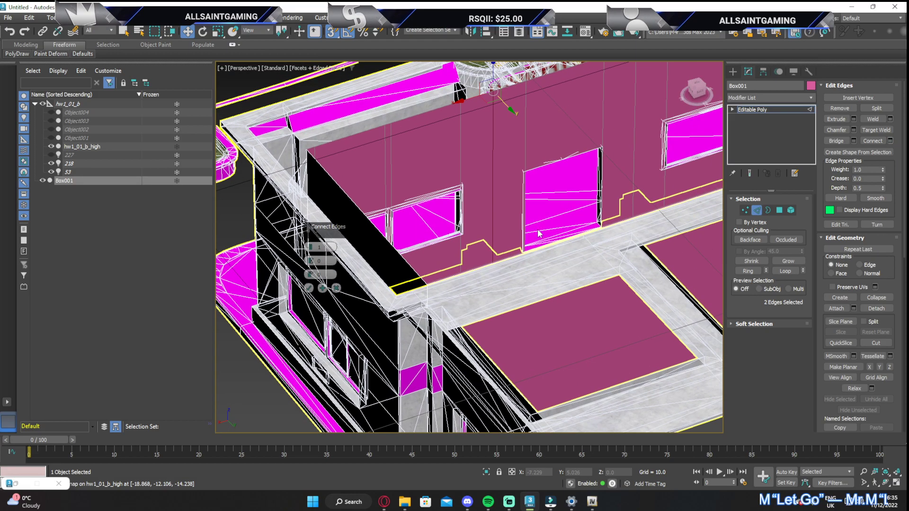
click(308, 288)
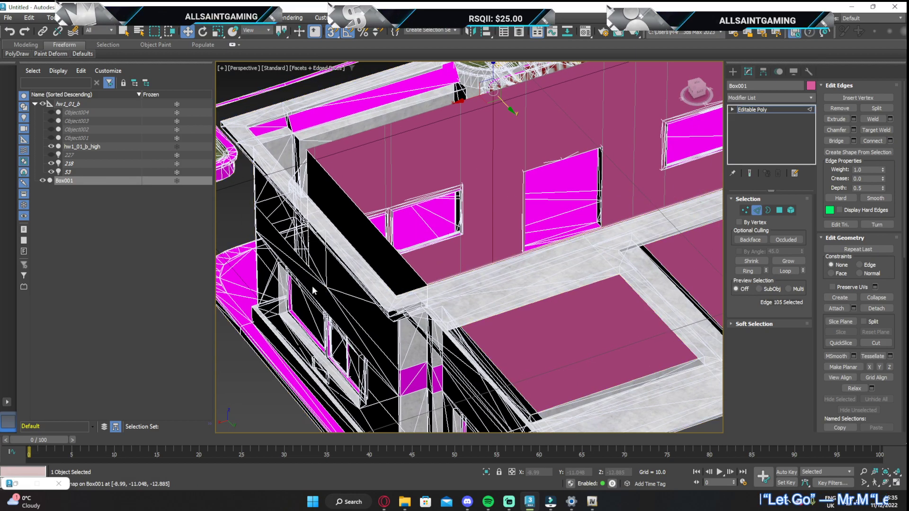
Select all wall polygons around the interior's left-hand windows, from the corner to the new vertical edge beside the doorway
click(779, 210)
click(473, 203)
ctrl+click(426, 199)
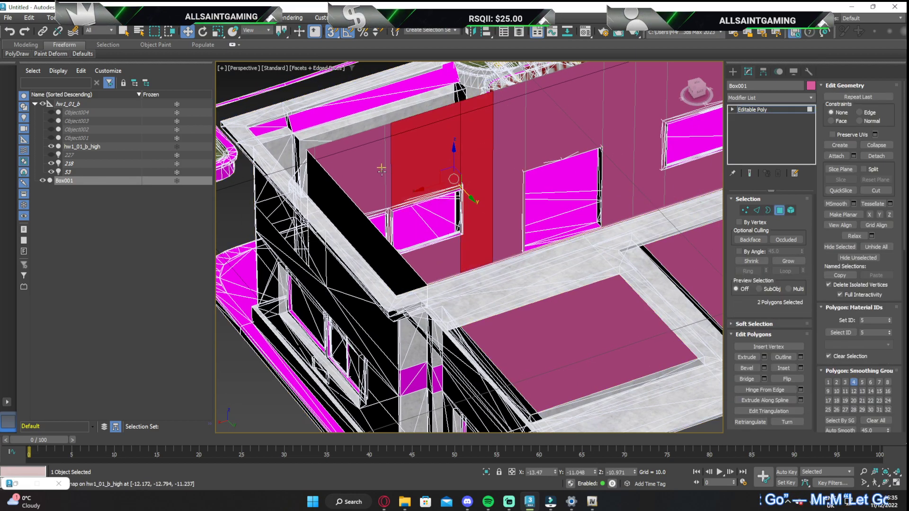
ctrl+click(350, 190)
ctrl+click(388, 166)
ctrl+click(426, 258)
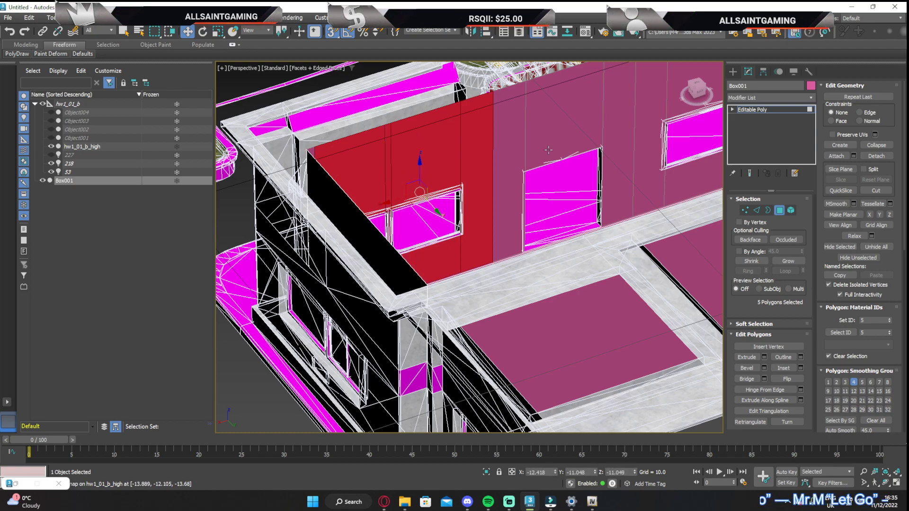
drag(695, 79, 648, 88)
middle_drag(362, 146, 408, 180)
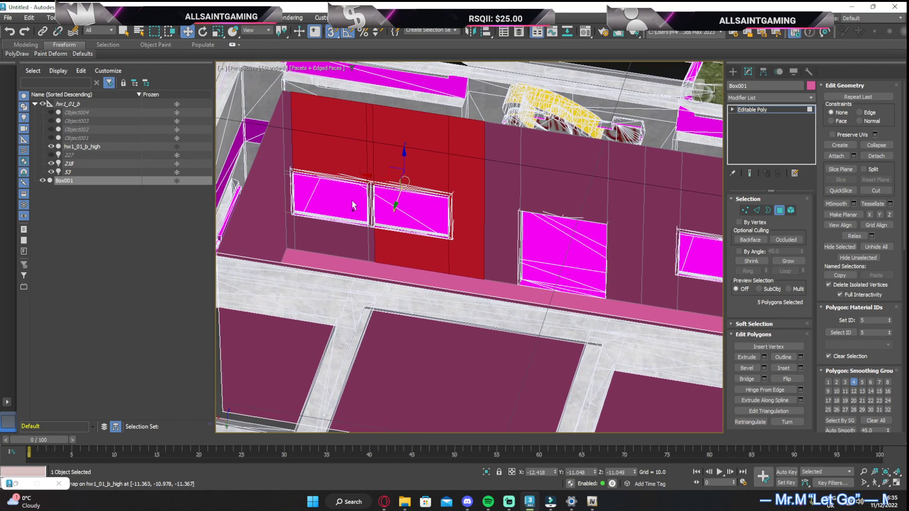
ctrl+drag(376, 239, 378, 238)
ctrl+drag(293, 153, 298, 148)
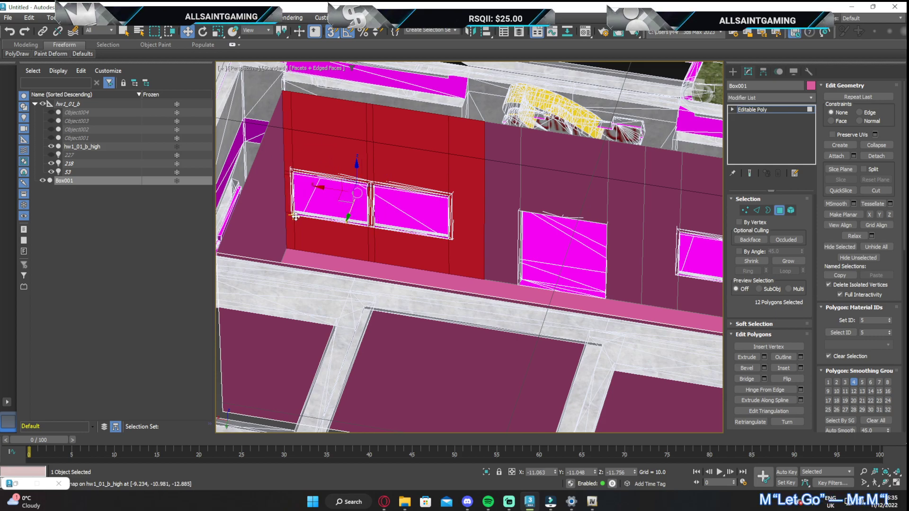
Add all wall polygons around the interior's right-hand windows to the selection, from the new vertical edge to the far corner
middle_drag(686, 158, 575, 162)
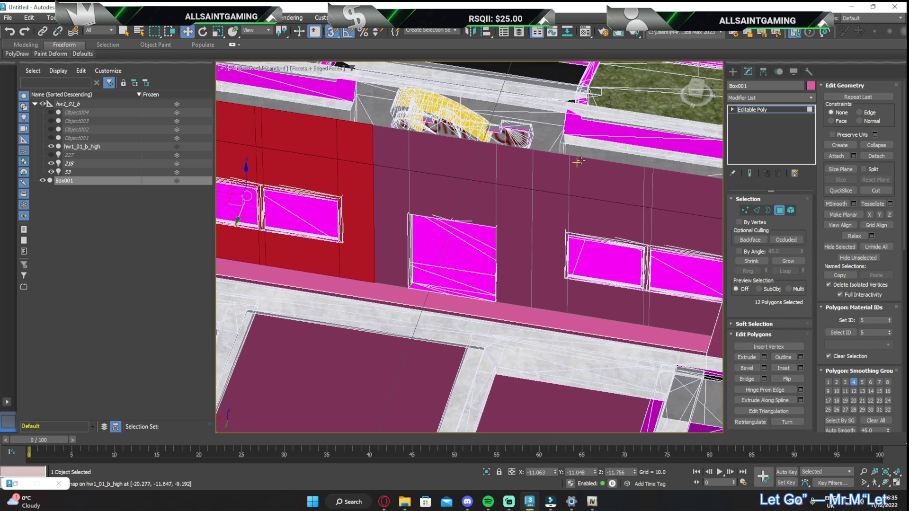
ctrl+drag(655, 297, 657, 298)
middle_drag(666, 272, 564, 253)
drag(689, 91, 714, 97)
middle_drag(644, 106, 601, 181)
ctrl+click(592, 127)
ctrl+drag(600, 144, 597, 154)
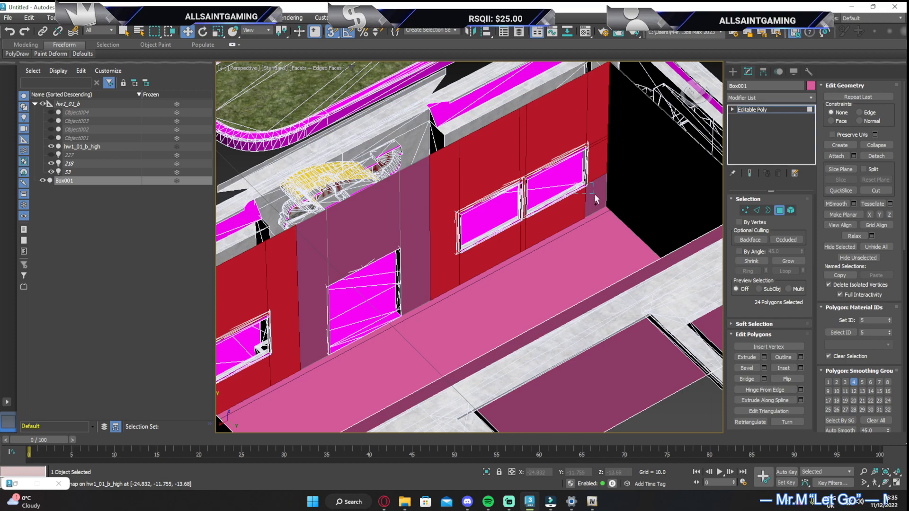
ctrl+click(591, 195)
Extrude the selected wall polygons around both window groups with a height of 0.0
click(764, 358)
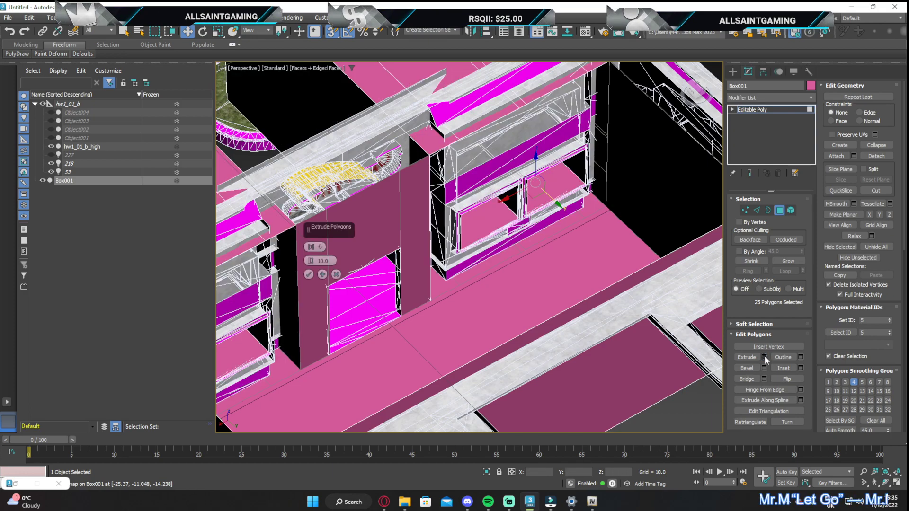
middle_drag(339, 92, 487, 149)
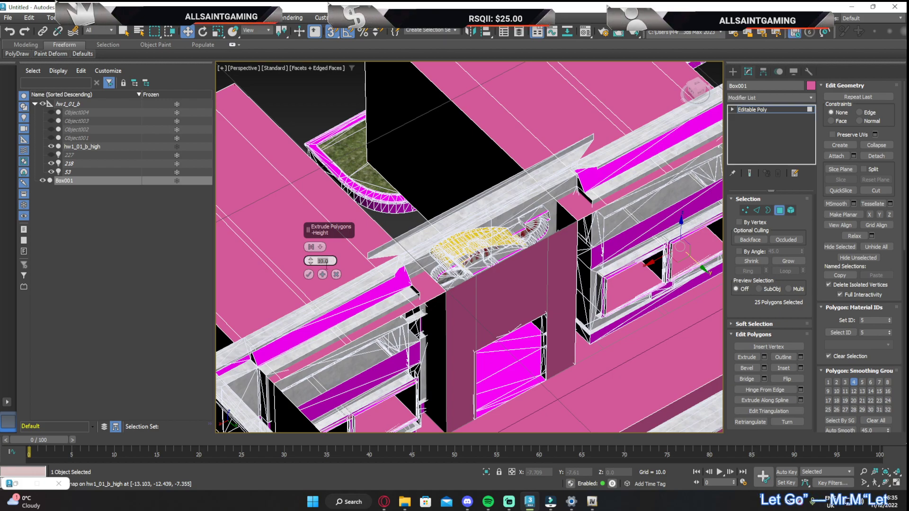
key(Return)
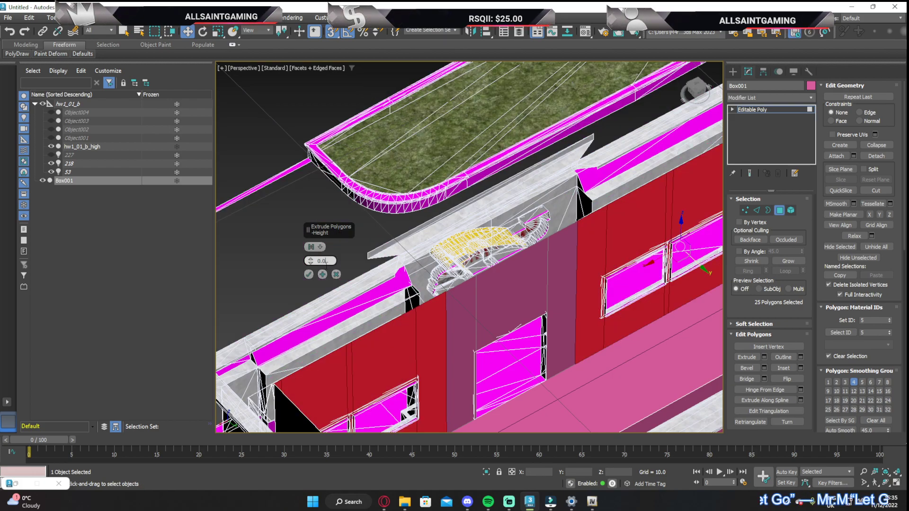
click(309, 274)
Move the extruded window-wall polygons 0.067 along Y, snapping them to the building's window frame
scroll(637, 244, up, 3)
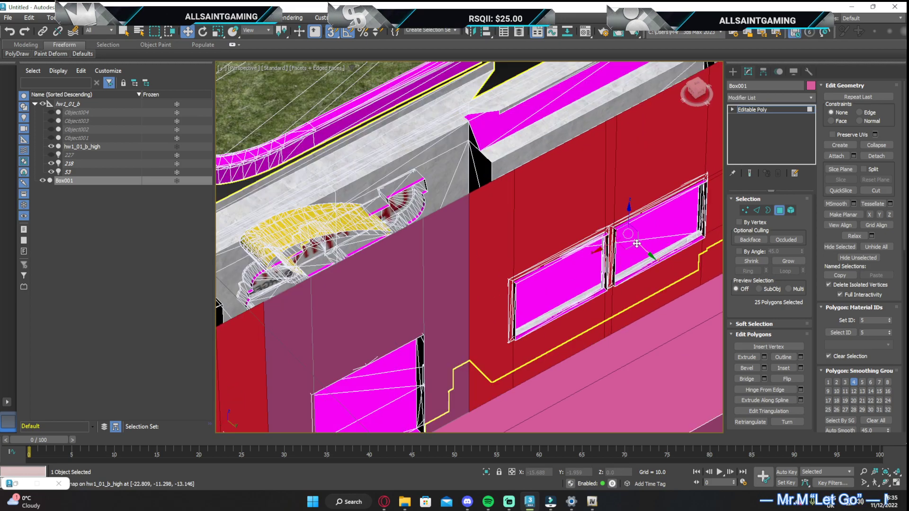
scroll(637, 244, up, 4)
mouse_move(615, 229)
mouse_down()
mouse_move(631, 237)
mouse_move(612, 224)
mouse_up()
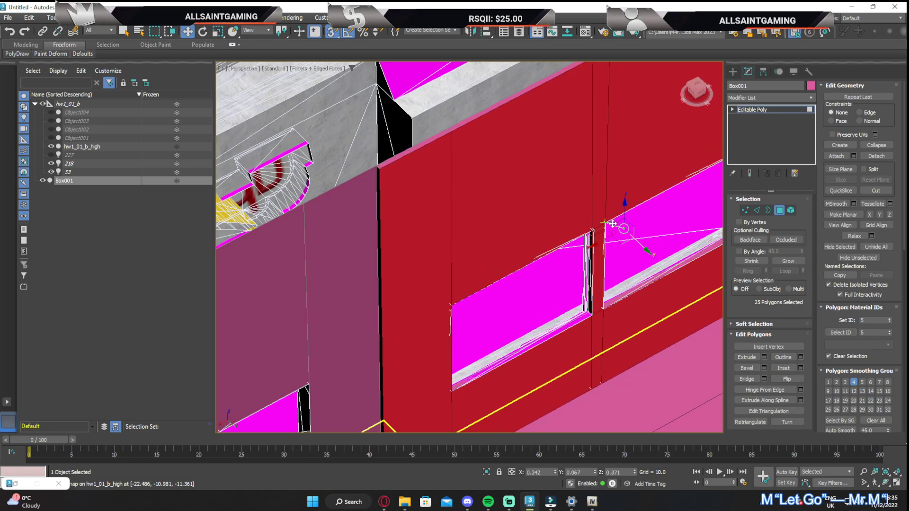
Hide the hw1_01_b_high building model so that only the interior box is shown
scroll(613, 223, down, 4)
drag(695, 93, 630, 94)
middle_drag(417, 157, 549, 228)
scroll(328, 123, up, 3)
scroll(330, 122, down, 1)
scroll(360, 157, down, 2)
middle_drag(360, 157, 460, 185)
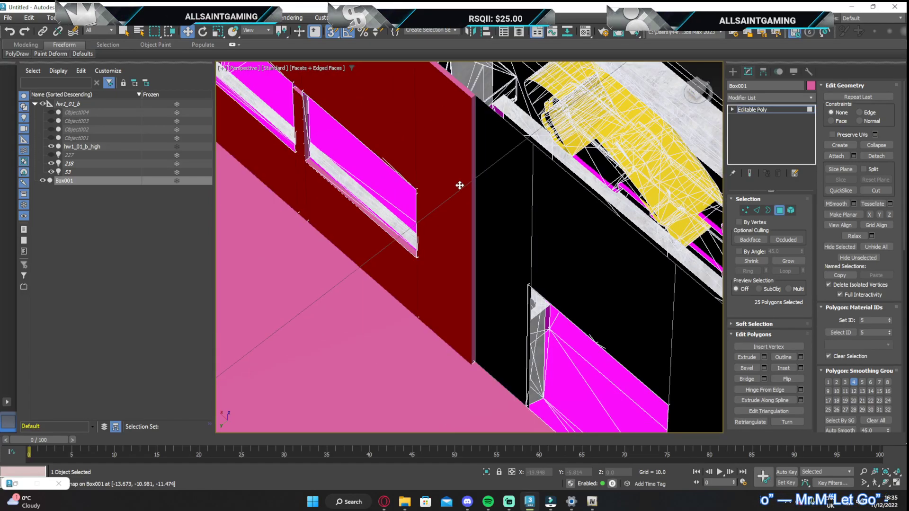
scroll(460, 186, down, 3)
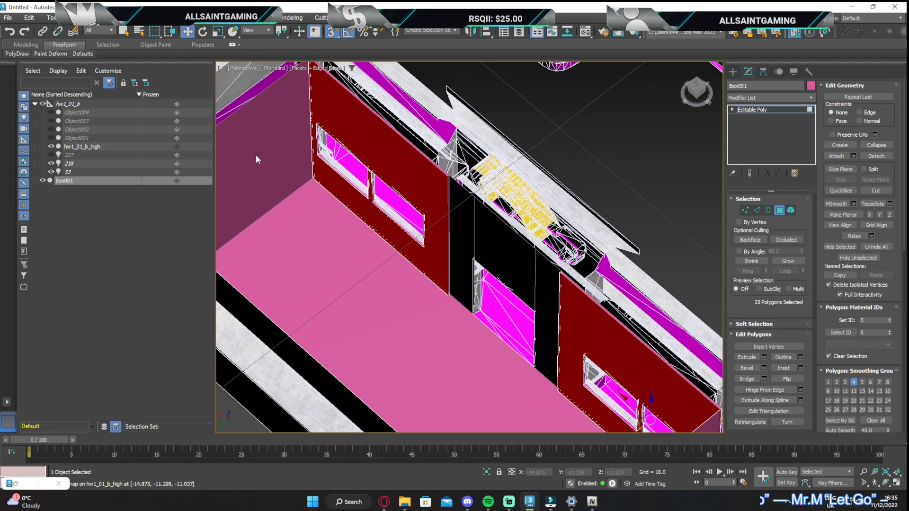
click(51, 146)
Select the five thin polygons along the top edge of the interior's left-hand window section, from the doorway side to the corner
scroll(403, 155, up, 5)
click(403, 156)
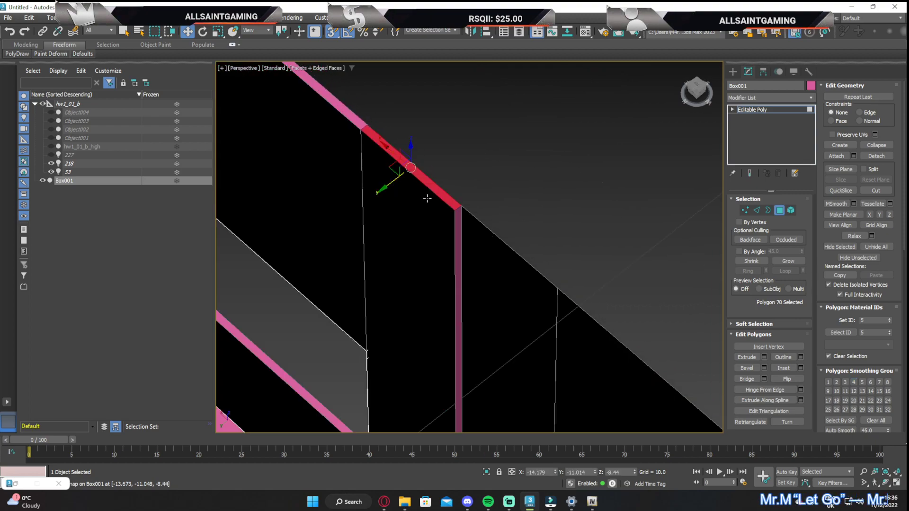
scroll(423, 191, down, 3)
ctrl+click(382, 147)
scroll(458, 273, up, 3)
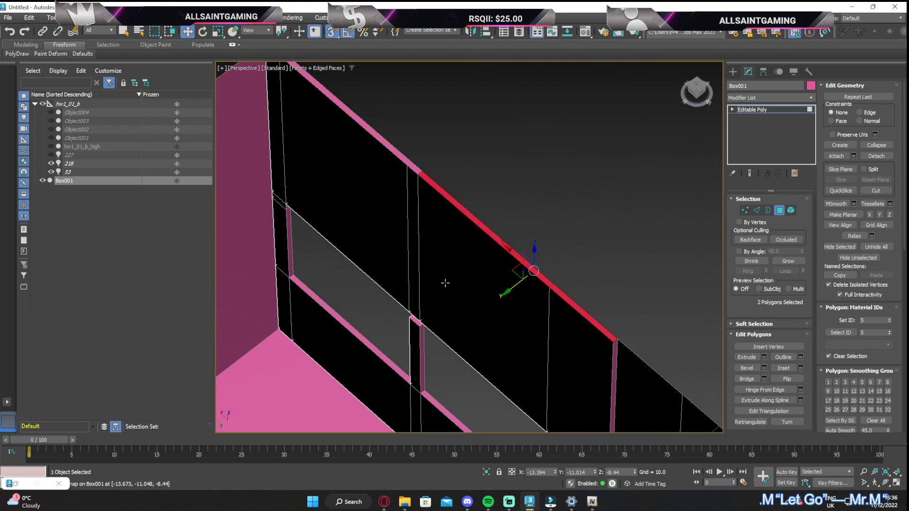
scroll(458, 273, up, 3)
middle_drag(420, 320, 446, 271)
scroll(545, 196, down, 3)
ctrl+click(566, 171)
scroll(540, 194, down, 2)
middle_drag(538, 194, 606, 318)
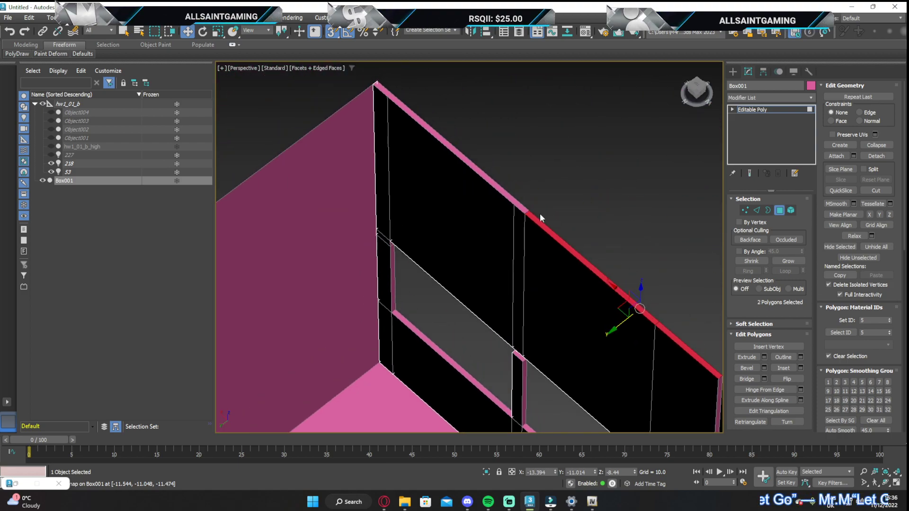
ctrl+click(518, 202)
ctrl+click(414, 116)
scroll(420, 124, down, 1)
middle_drag(420, 124, 431, 160)
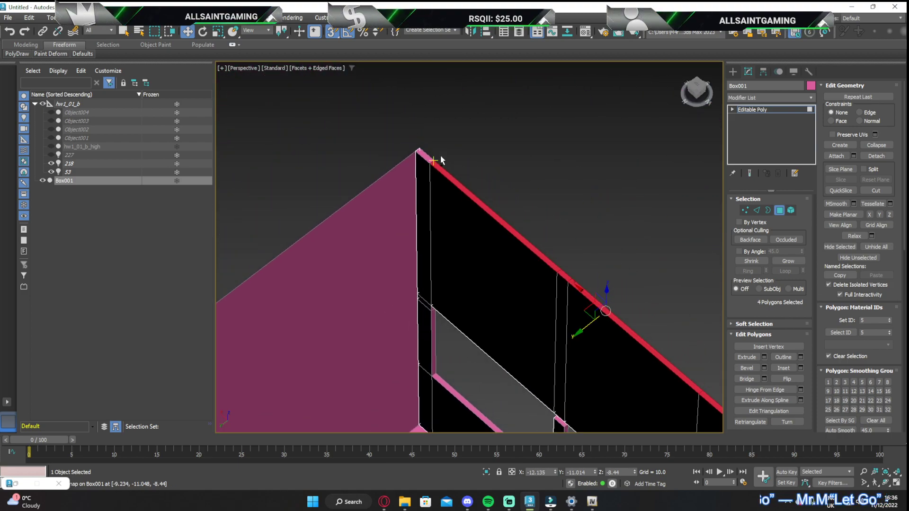
ctrl+click(426, 155)
Add the thin bottom-edge polygons beneath the interior's left-hand windows to the selection, out to the corner
scroll(430, 159, down, 6)
middle_drag(530, 225, 489, 192)
alt+middle_drag(438, 205, 379, 237)
alt+middle_drag(658, 237, 617, 123)
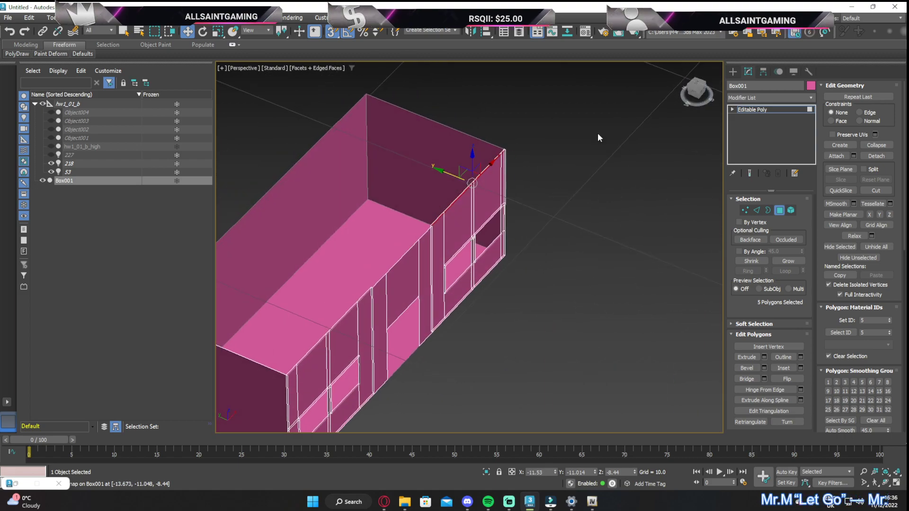
scroll(475, 272, up, 6)
ctrl+click(510, 290)
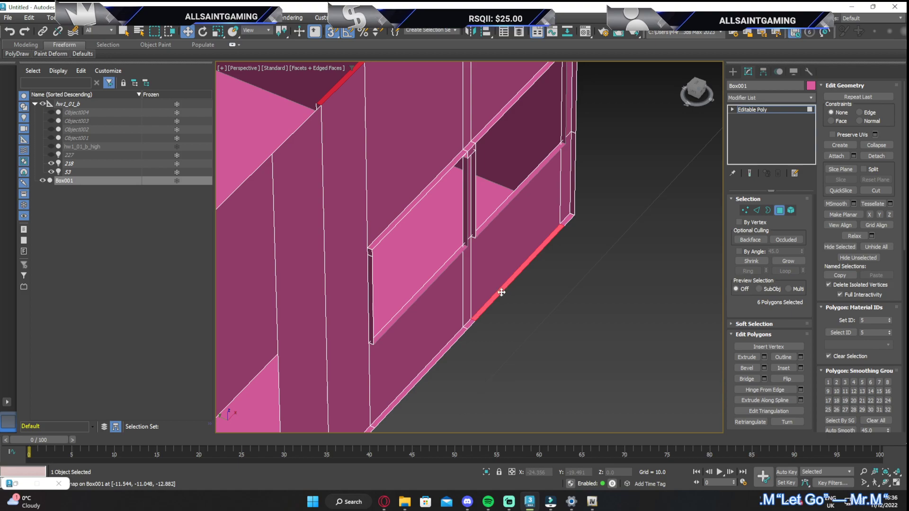
ctrl+click(468, 326)
ctrl+click(471, 334)
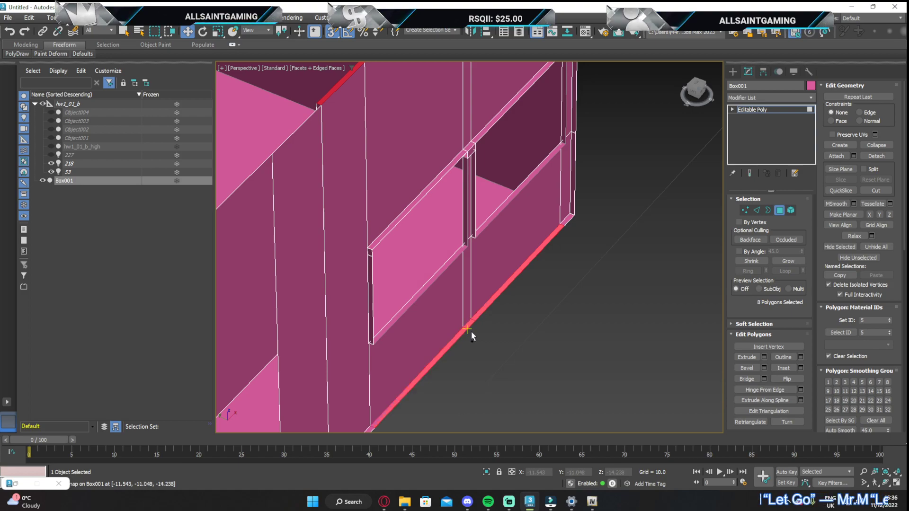
scroll(571, 220, up, 5)
ctrl+click(572, 224)
scroll(572, 226, down, 6)
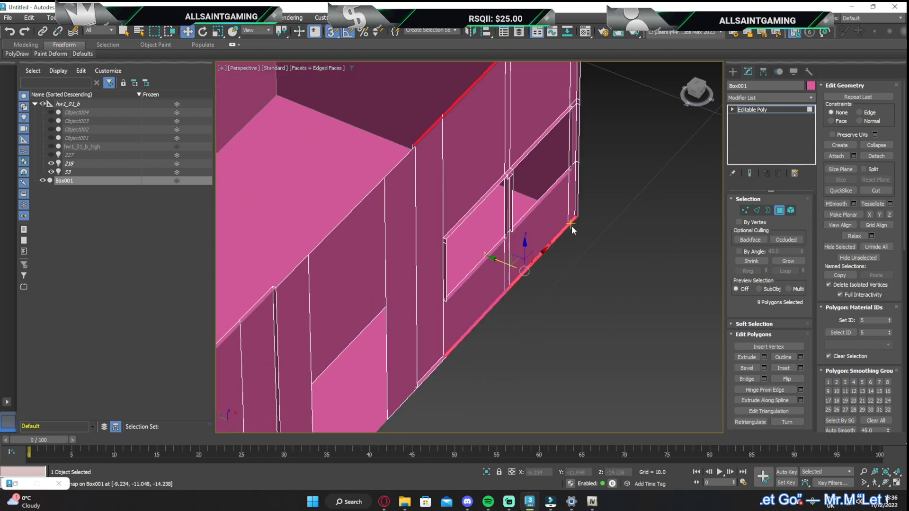
Delete the thin top and bottom polygons of the interior's left-hand window section, together with the floor polygon
ctrl+click(433, 368)
key(ctrl+z)
key(ctrl+d)
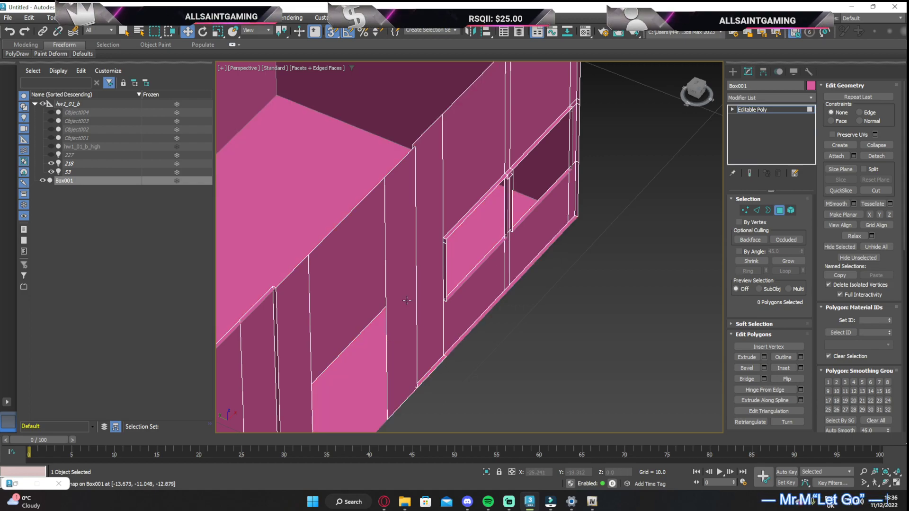
click(435, 369)
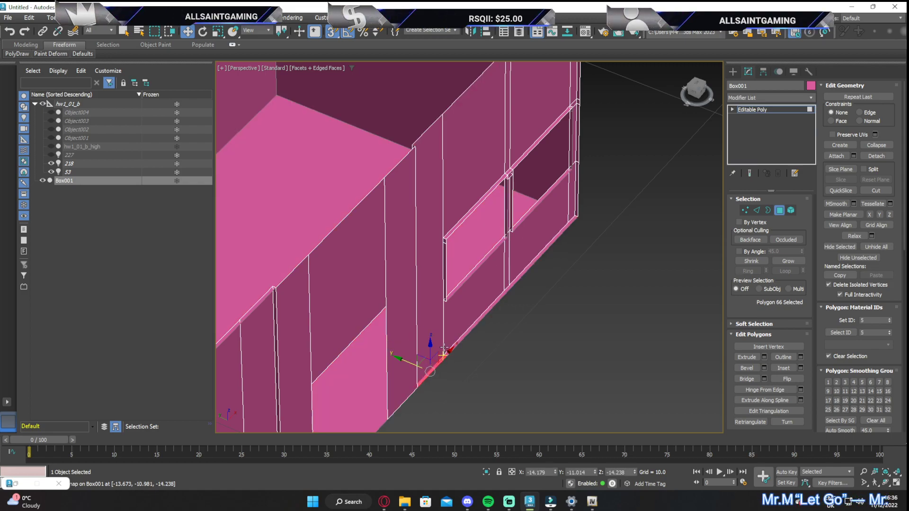
key(Delete)
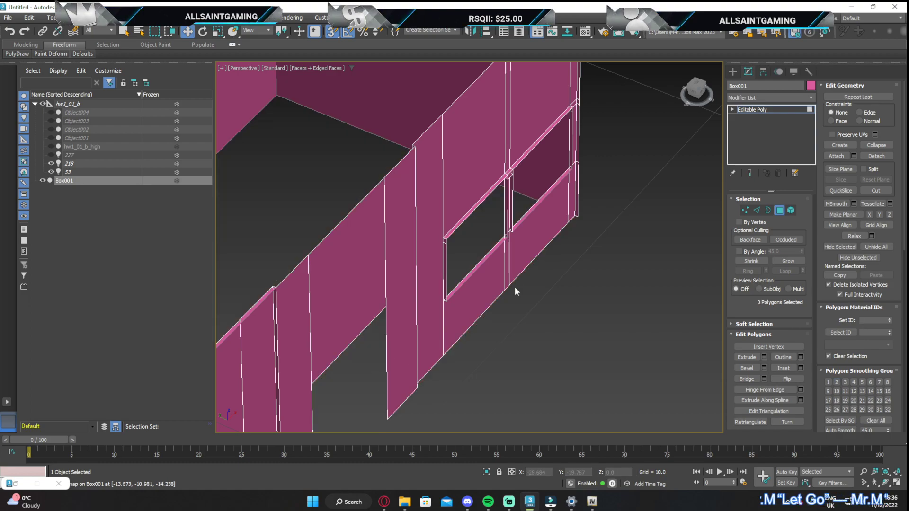
Select the five thin bottom-edge polygons beneath the interior's right-hand window section and delete them
scroll(519, 289, down, 2)
middle_drag(480, 324, 612, 120)
scroll(519, 219, up, 4)
click(450, 284)
ctrl+click(374, 362)
middle_drag(376, 360, 484, 248)
ctrl+click(420, 312)
ctrl+click(412, 324)
scroll(415, 329, down, 2)
middle_drag(425, 312, 453, 258)
scroll(441, 274, up, 2)
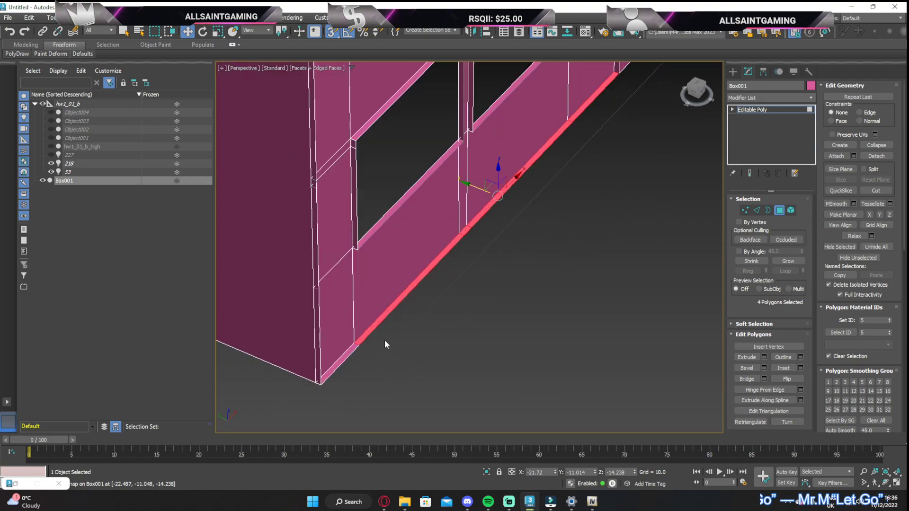
scroll(369, 344, up, 1)
ctrl+click(341, 354)
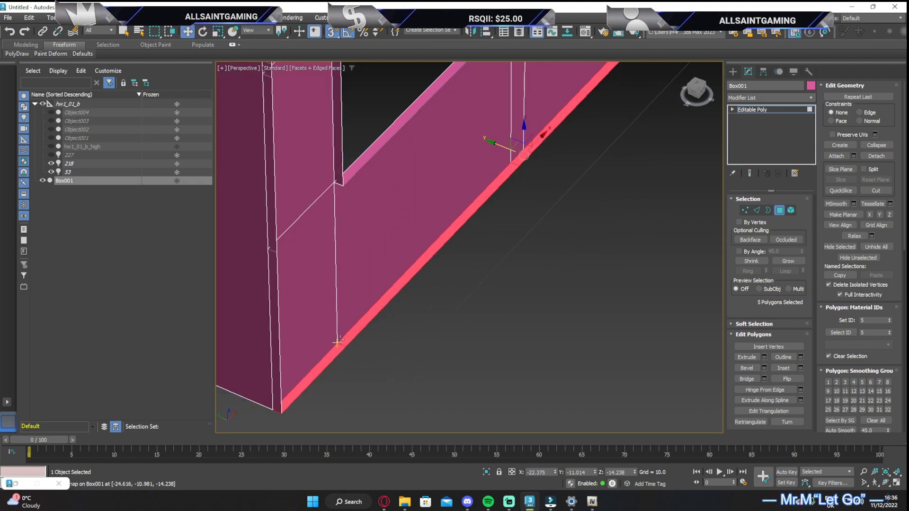
key(ctrl+d)
Select the thin polygons along the top edge of the interior's right-hand window section, from corner to doorway side, and delete them
middle_drag(363, 222, 490, 379)
middle_drag(466, 233, 448, 310)
scroll(447, 310, down, 3)
middle_drag(441, 148, 441, 186)
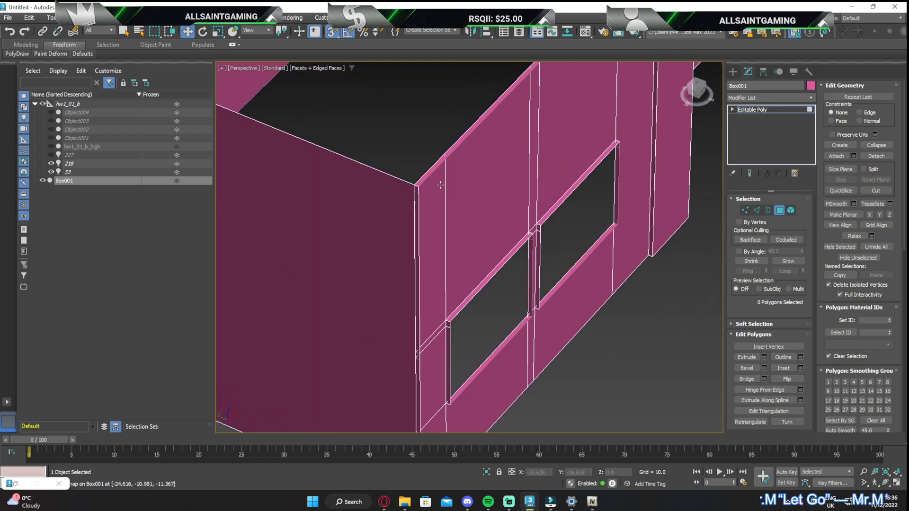
scroll(440, 185, up, 3)
click(436, 162)
click(461, 121)
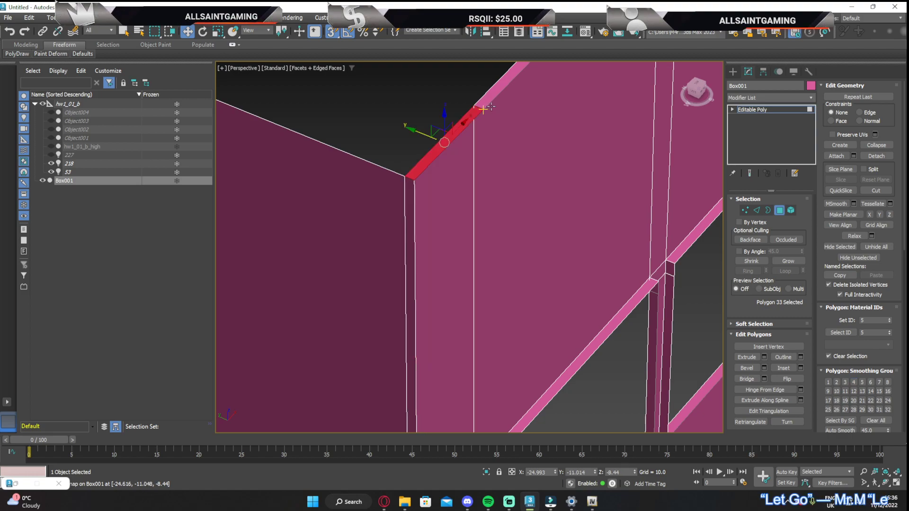
scroll(454, 151, down, 3)
scroll(461, 163, up, 1)
scroll(462, 163, up, 3)
scroll(489, 175, up, 1)
scroll(488, 172, down, 1)
ctrl+click(487, 176)
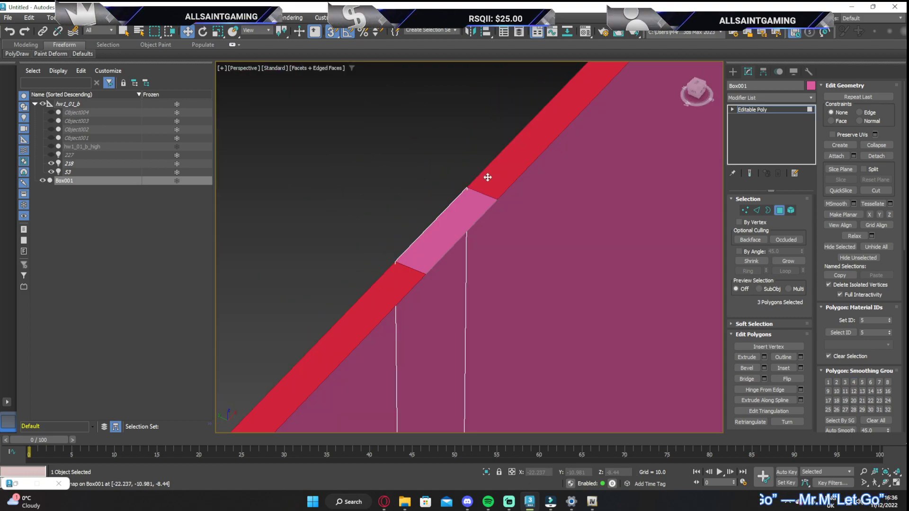
ctrl+click(473, 189)
scroll(492, 182, down, 3)
scroll(510, 147, up, 2)
scroll(511, 145, up, 2)
ctrl+click(530, 155)
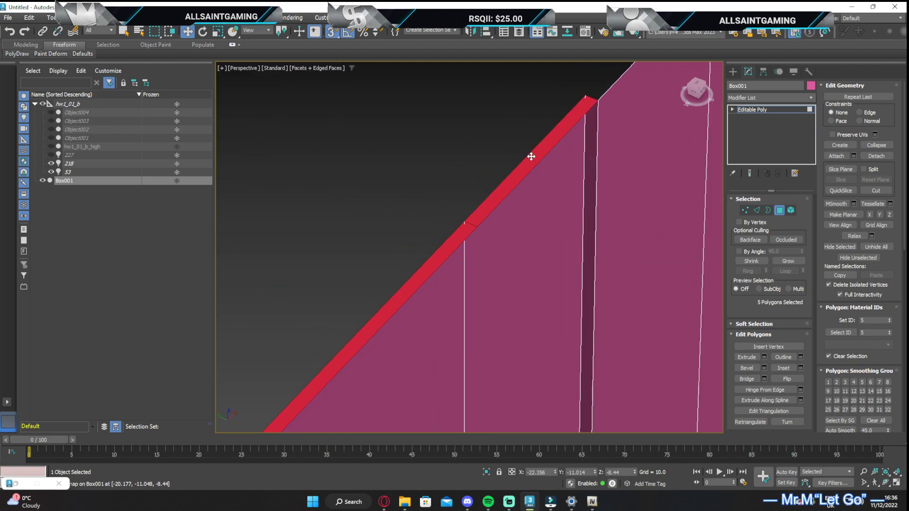
scroll(534, 151, down, 4)
middle_drag(583, 157, 561, 163)
click(554, 148)
Select the five vertices down the outer vertical edge of the front-wall corner beside the interior's right-hand windows
scroll(532, 141, down, 3)
middle_drag(291, 403, 566, 248)
scroll(430, 220, up, 4)
scroll(434, 203, down, 4)
drag(693, 94, 719, 85)
middle_drag(592, 191, 316, 400)
drag(695, 90, 677, 97)
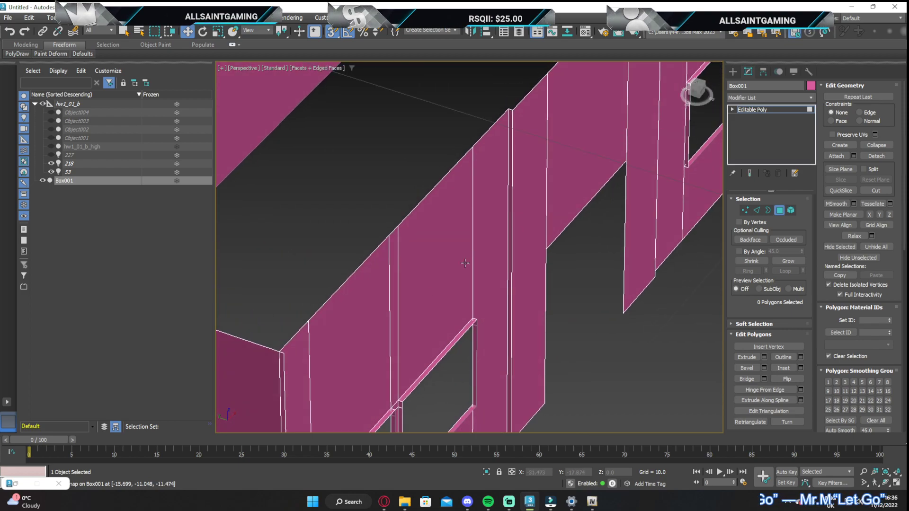
middle_drag(334, 372, 411, 285)
scroll(364, 272, up, 4)
scroll(365, 272, up, 2)
middle_drag(501, 258, 537, 247)
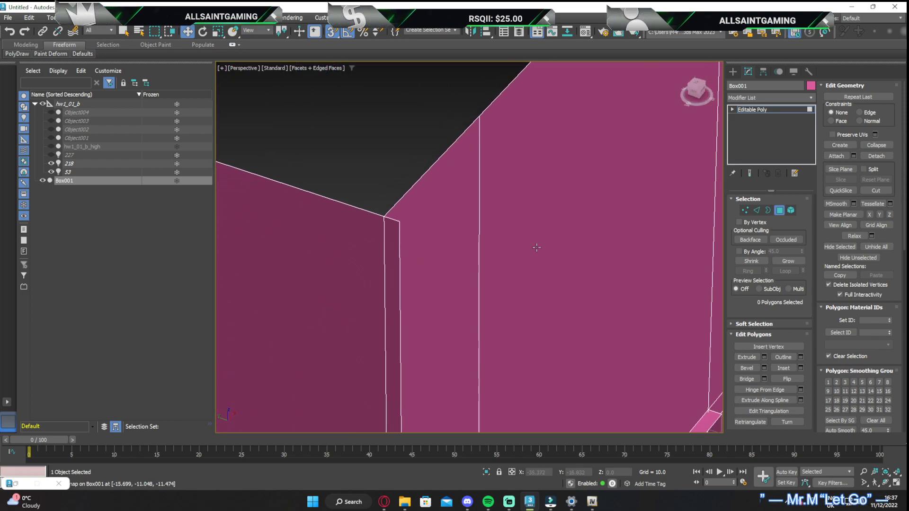
click(745, 210)
click(399, 221)
middle_drag(420, 375, 417, 308)
middle_drag(410, 406, 381, 149)
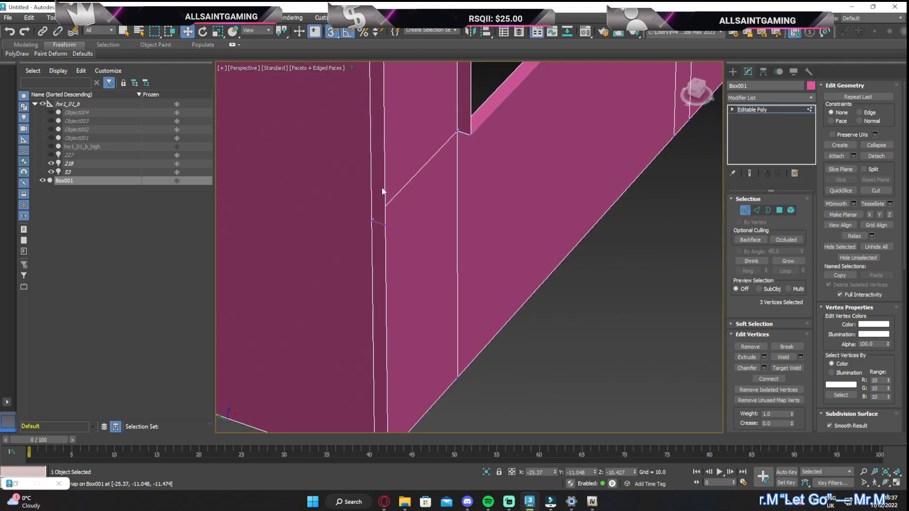
middle_drag(406, 317, 422, 287)
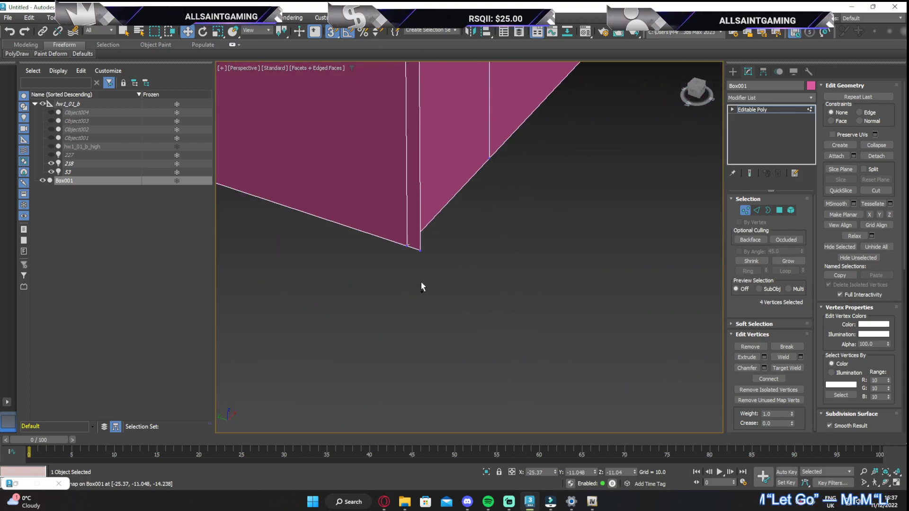
ctrl+click(423, 252)
Move the five corner vertices 0.067 along Y, snapping them onto the recessed wall's corner edge
scroll(485, 132, down, 3)
middle_drag(486, 135, 452, 355)
scroll(469, 115, down, 3)
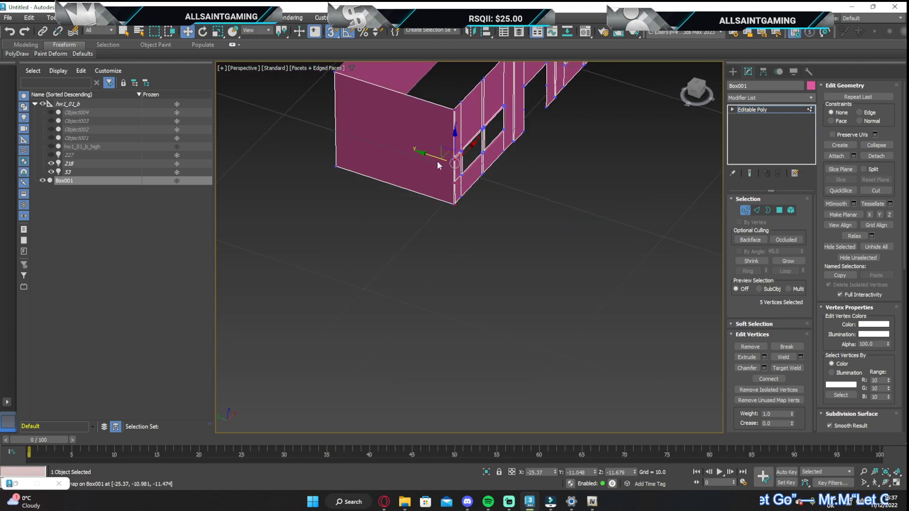
scroll(429, 156, up, 10)
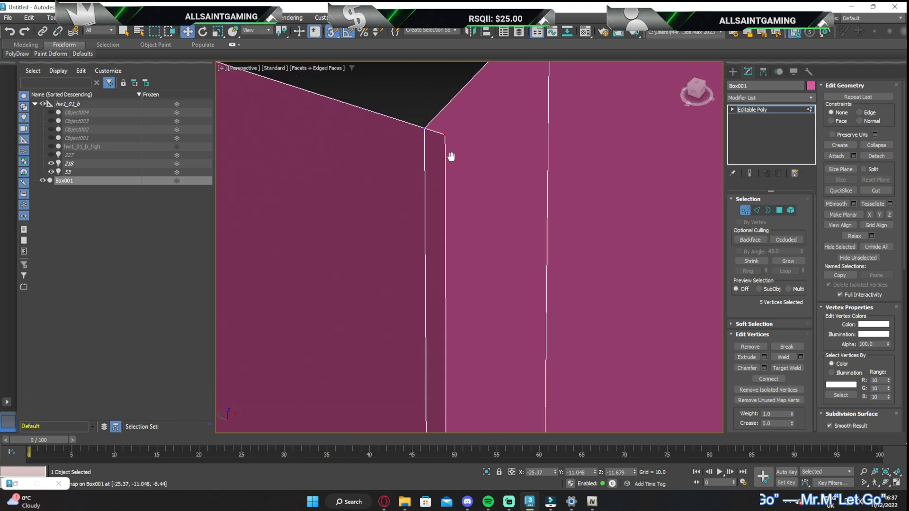
drag(445, 202, 425, 198)
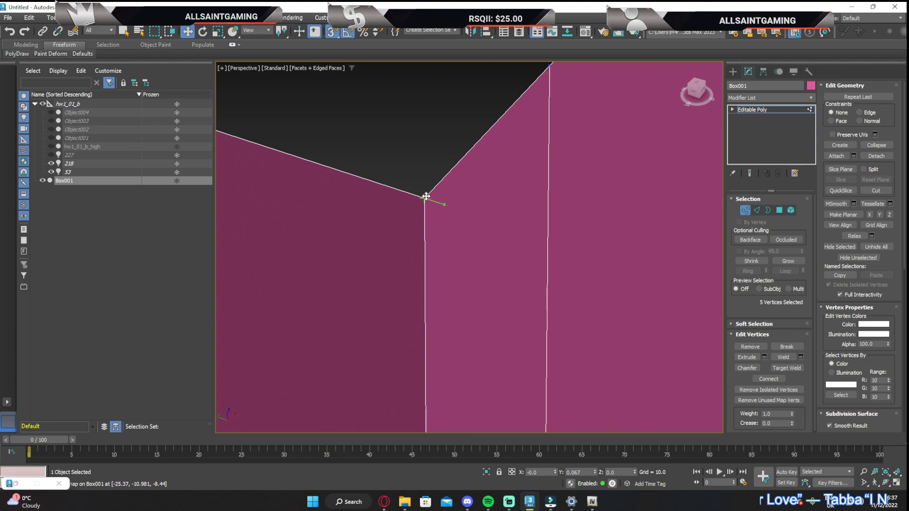
Select the five vertices down the front wall's opposite outer corner and move them 0.067 along Y, snapping onto the recessed wall's corner edge
scroll(428, 197, down, 5)
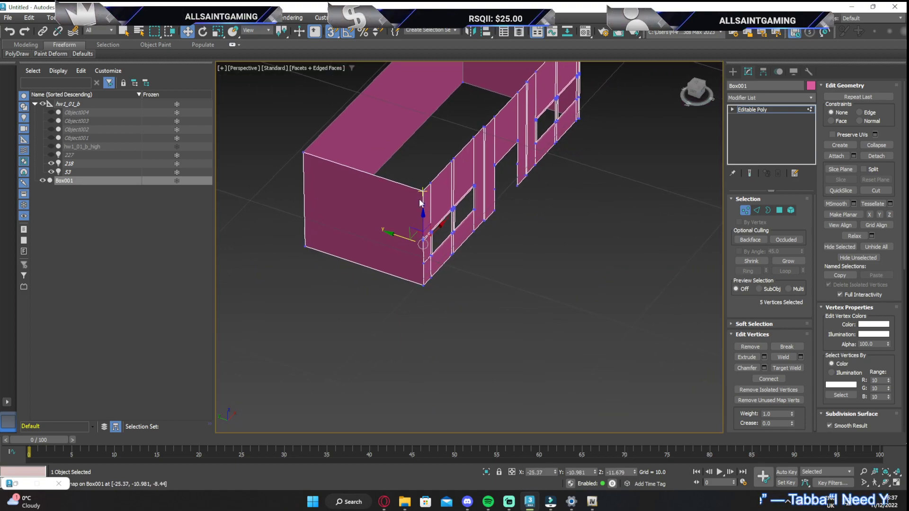
scroll(423, 265, up, 6)
scroll(598, 184, down, 5)
middle_drag(598, 184, 423, 384)
scroll(581, 126, up, 8)
scroll(568, 151, up, 3)
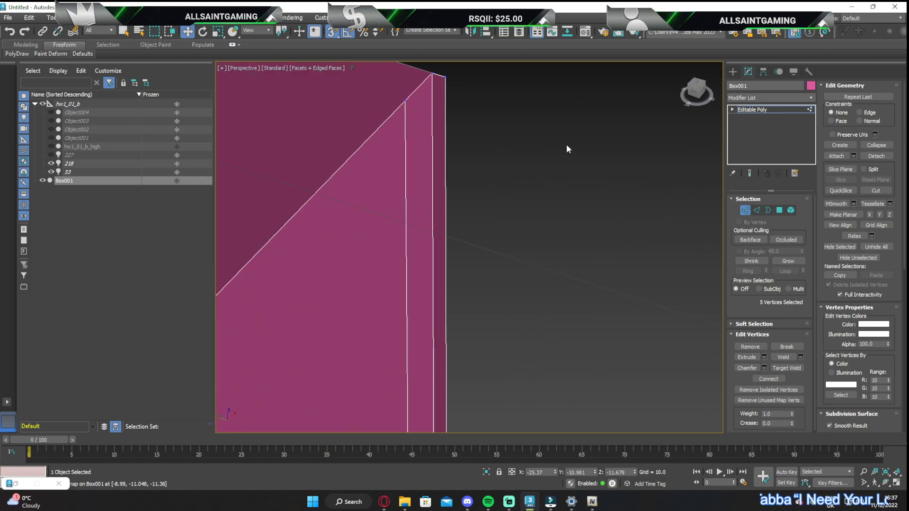
click(463, 98)
click(447, 78)
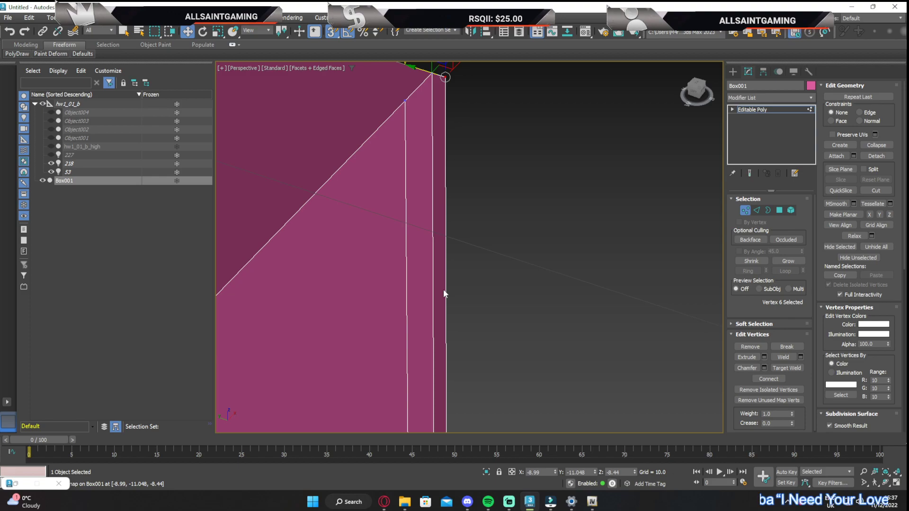
middle_drag(443, 289, 447, 149)
middle_drag(459, 361, 461, 108)
drag(449, 181, 452, 190)
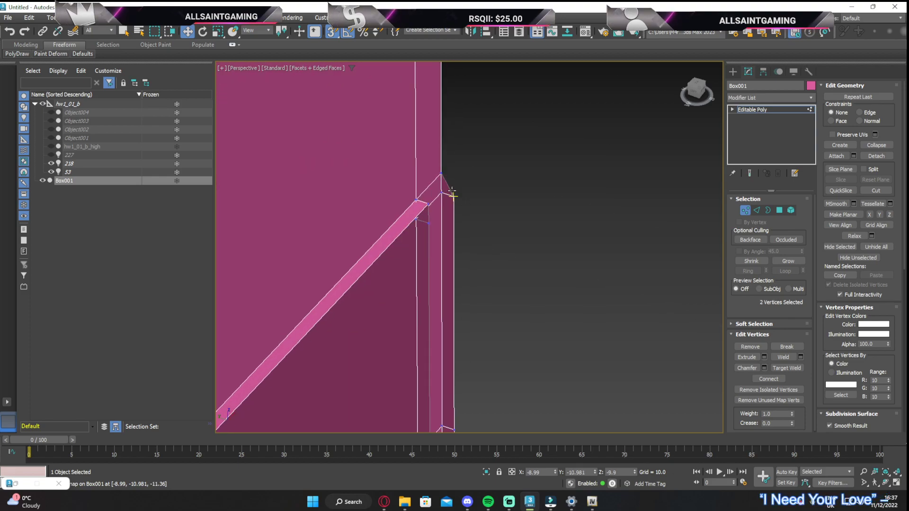
key(ctrl+z)
ctrl+click(455, 195)
middle_drag(457, 266, 425, 33)
ctrl+click(422, 195)
middle_drag(439, 276, 436, 280)
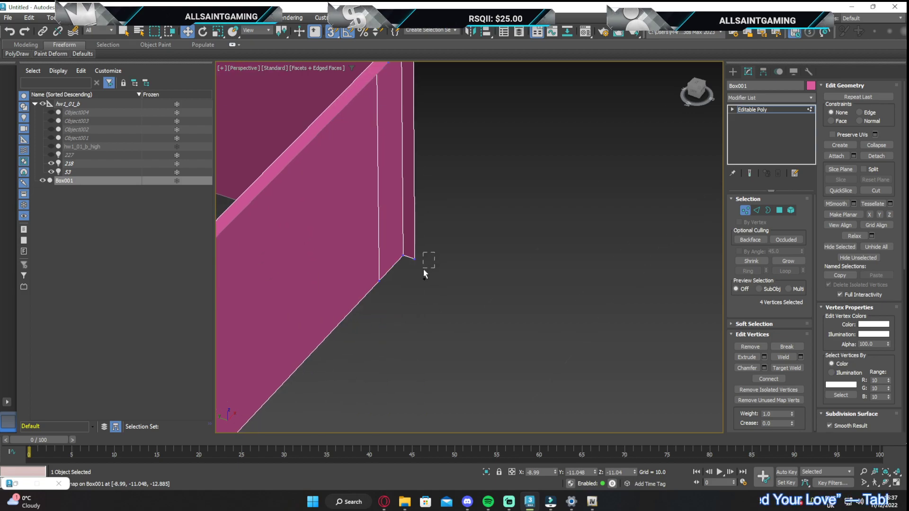
drag(417, 262, 411, 251)
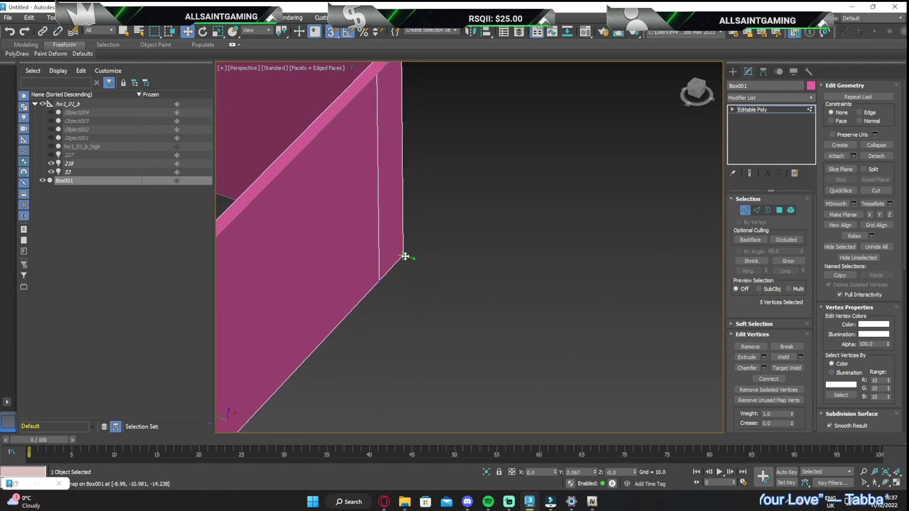
Select all vertices of the interior mesh and weld the overlapping ones together
scroll(425, 224, down, 15)
drag(348, 178, 513, 334)
scroll(408, 218, up, 6)
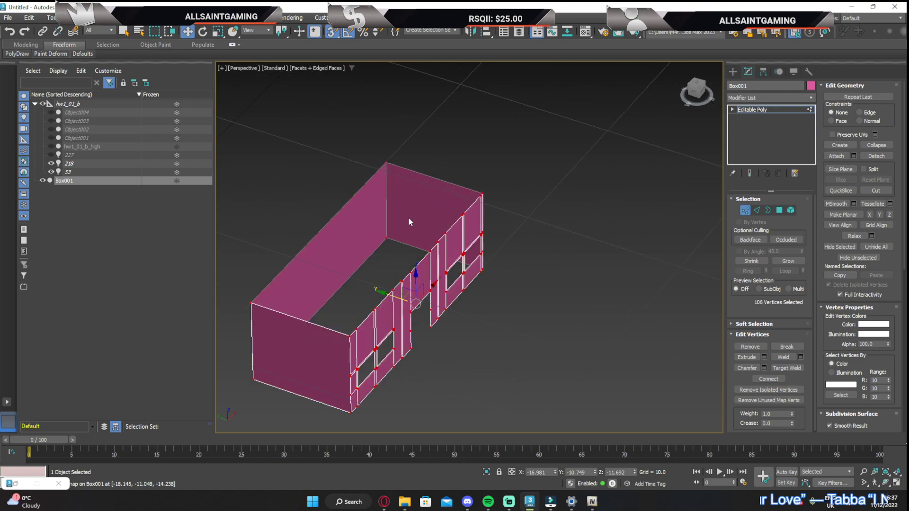
middle_drag(428, 243, 420, 235)
click(801, 357)
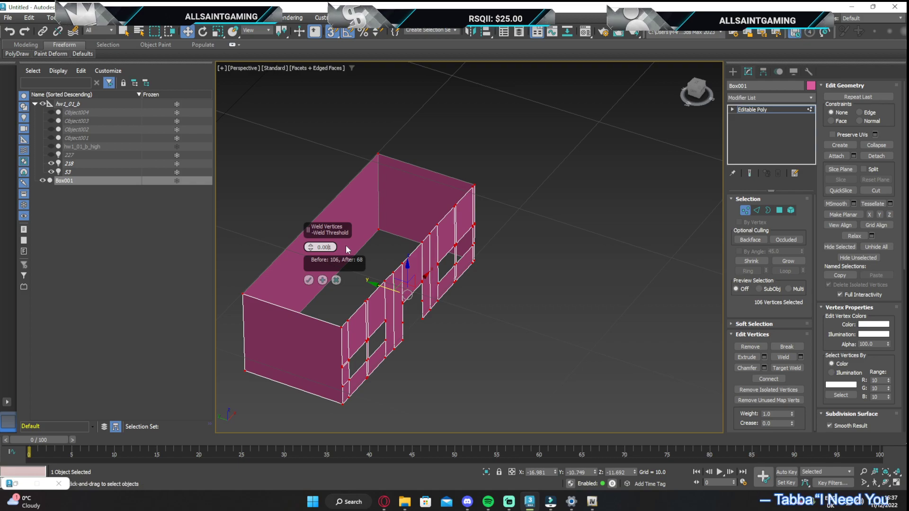
click(309, 281)
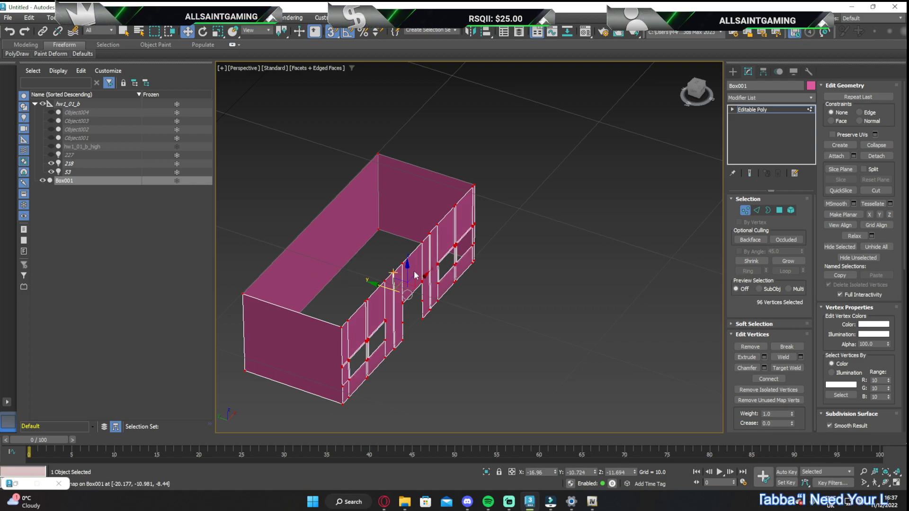
Select the open border around the top of the interior walls and cap it to create the ceiling
drag(702, 93, 528, 208)
click(768, 210)
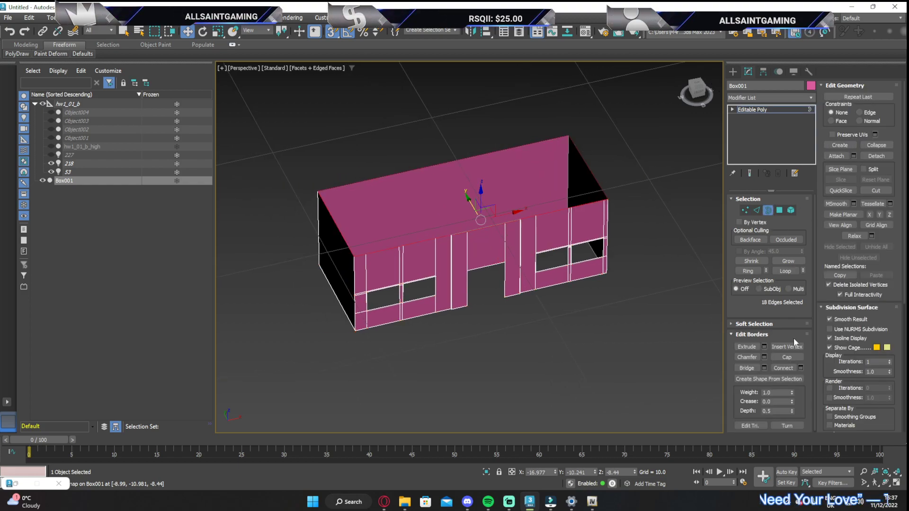
click(788, 357)
Select the bottom edges of the two short end walls and bridge them to create the floor
drag(702, 92, 712, 6)
middle_drag(682, 202, 604, 120)
drag(702, 91, 674, 108)
click(469, 281)
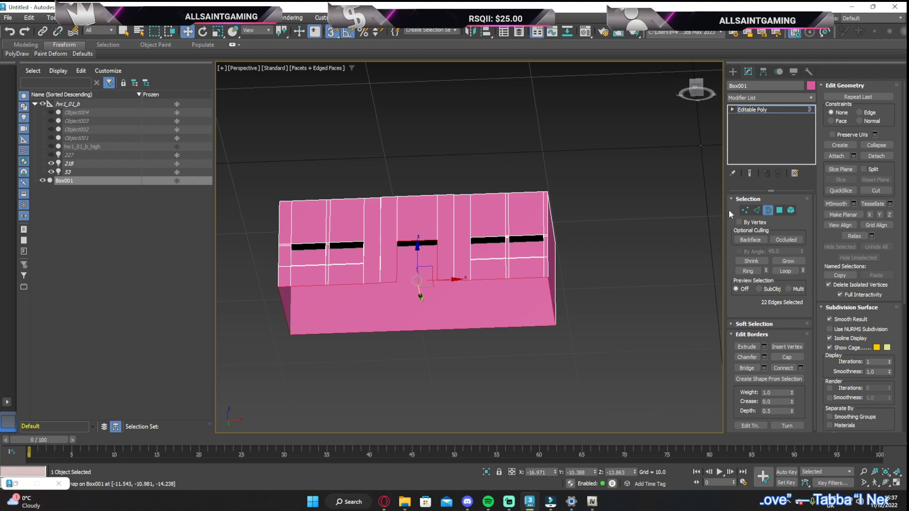
click(758, 209)
click(282, 311)
ctrl+click(556, 304)
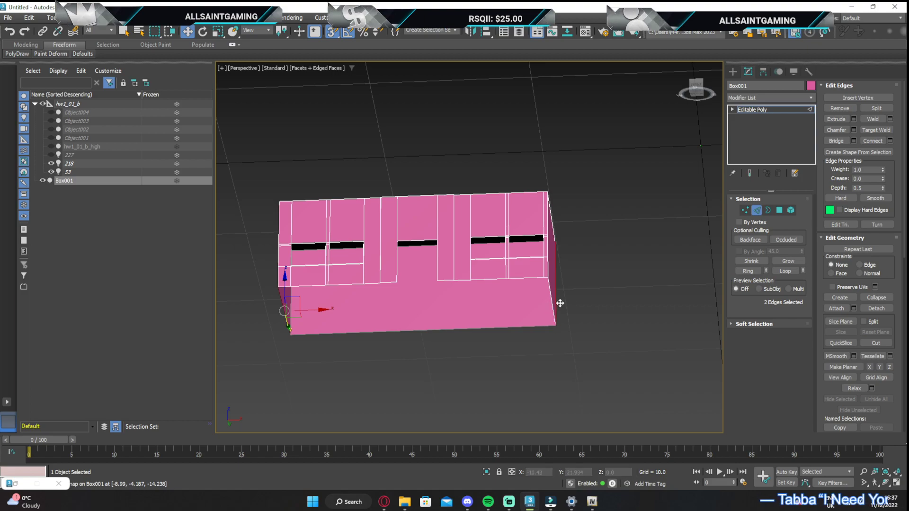
drag(694, 71, 537, 178)
click(538, 152)
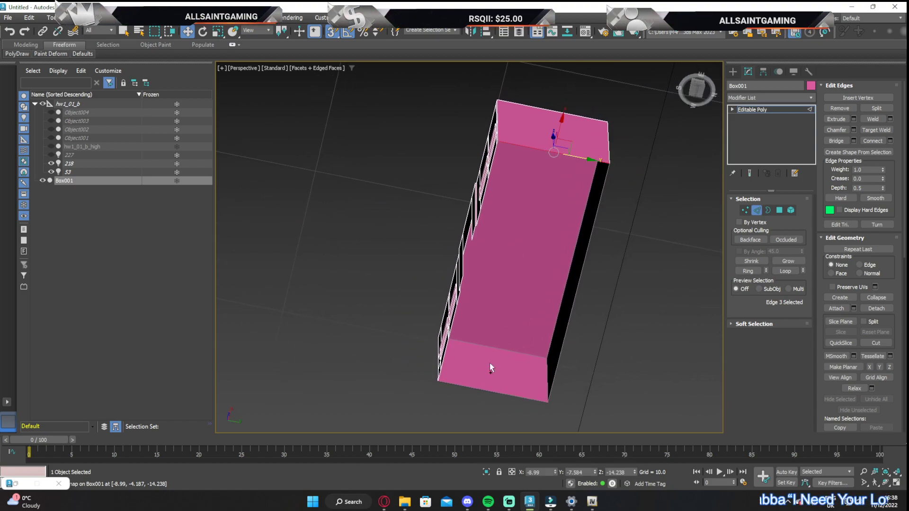
ctrl+click(481, 394)
click(837, 140)
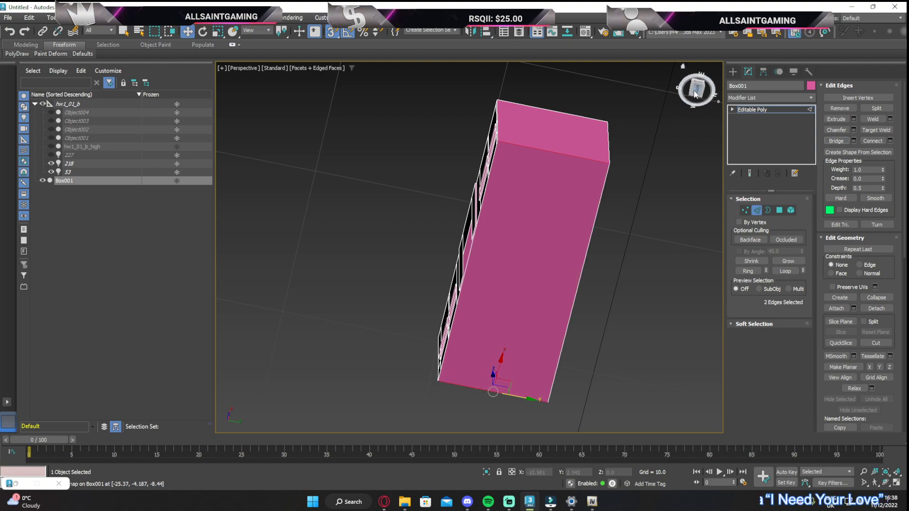
Detach the ceiling polygon as a separate object named roof and hide it
click(721, 94)
drag(700, 89, 669, 100)
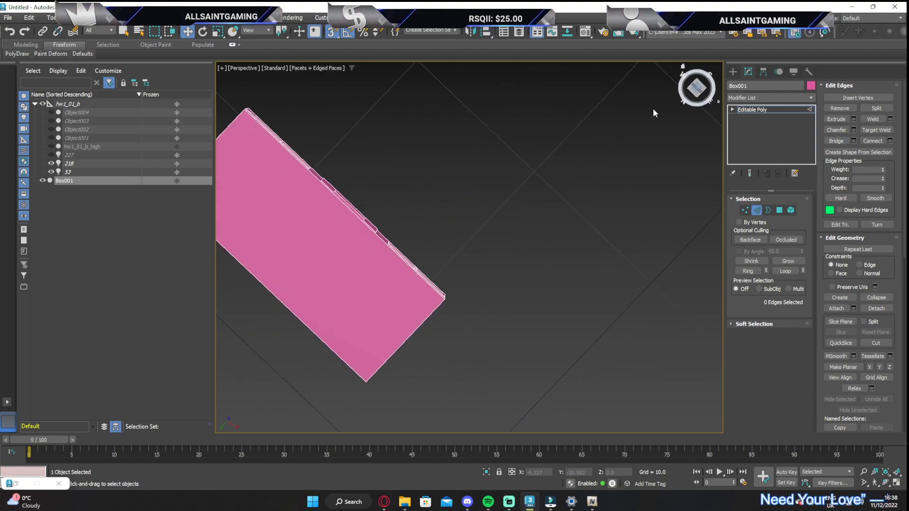
alt+middle_drag(412, 175, 422, 205)
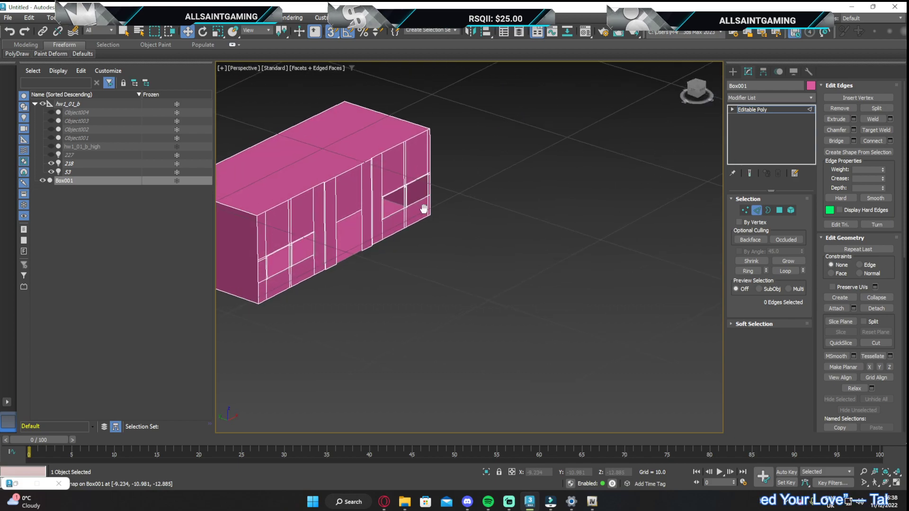
scroll(374, 280, up, 5)
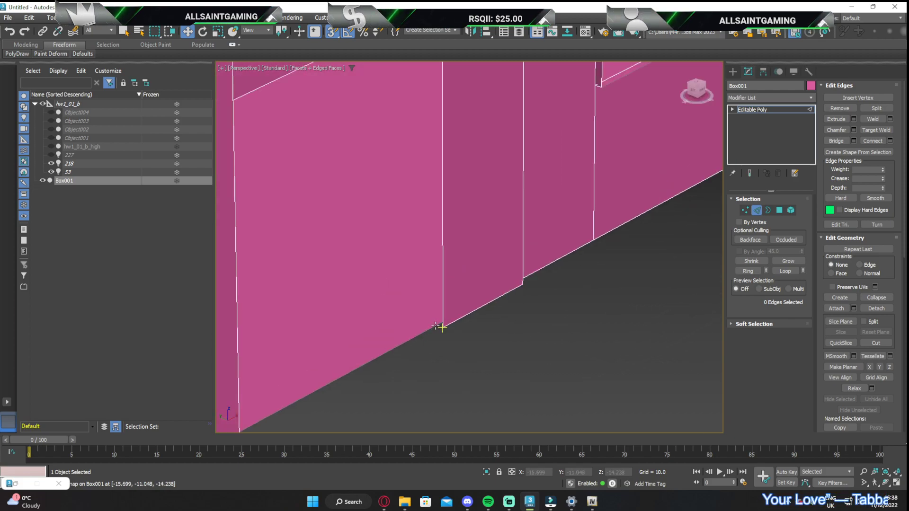
scroll(464, 192, down, 6)
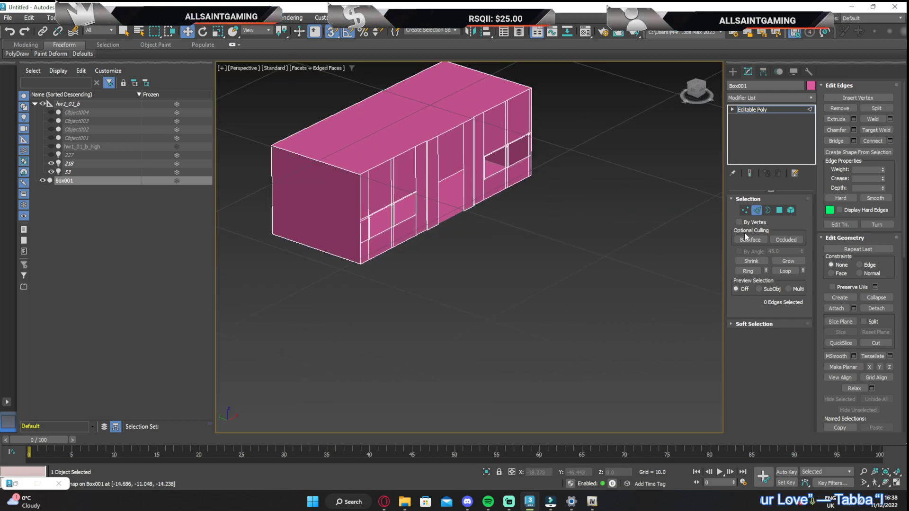
click(779, 210)
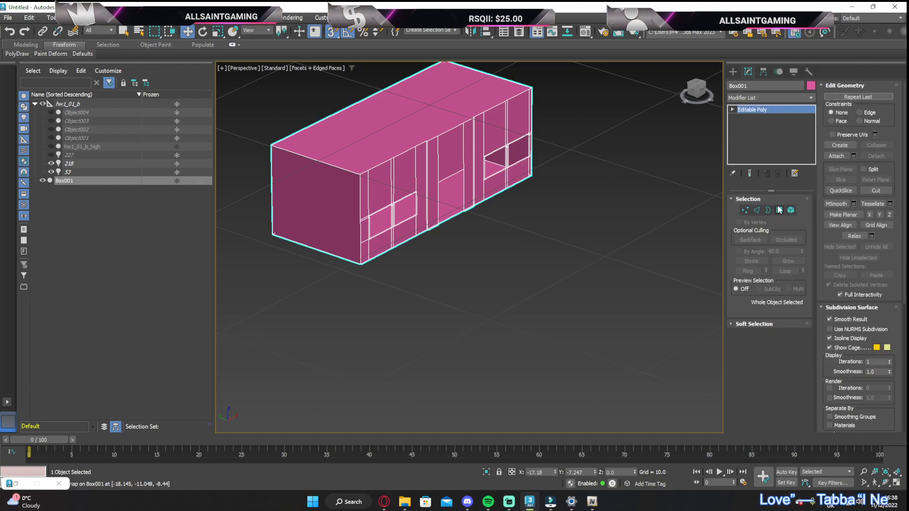
click(425, 142)
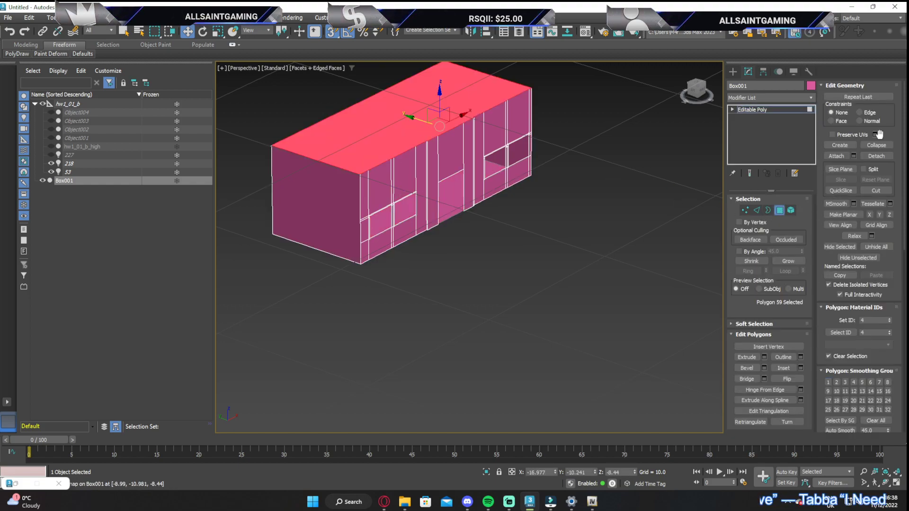
click(875, 156)
text(roo)
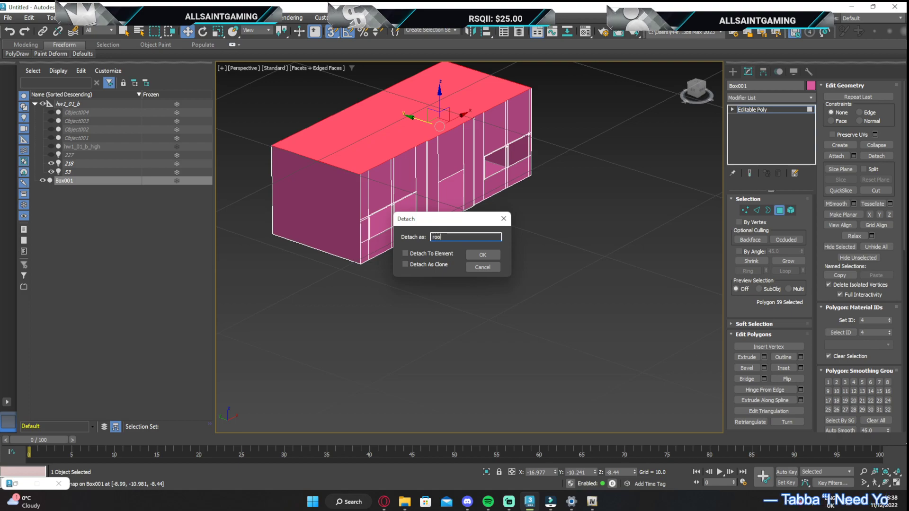
text(f)
key(Return)
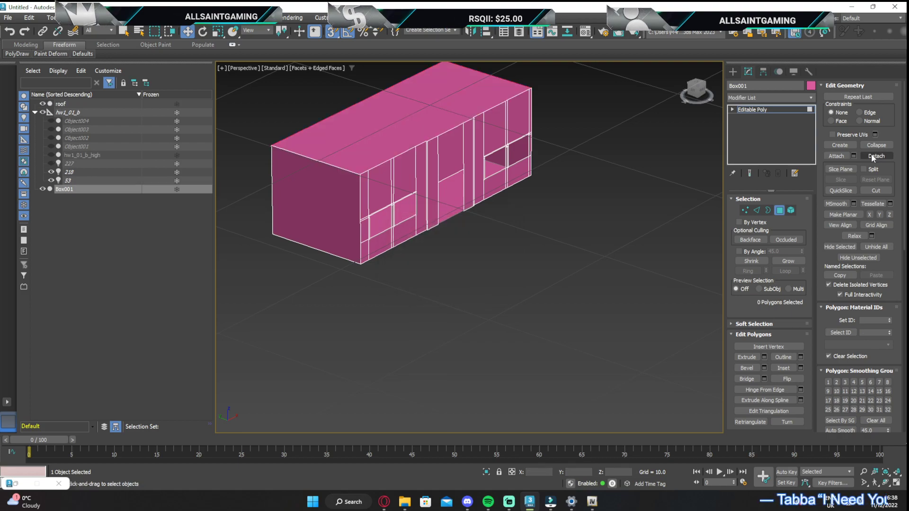
click(44, 104)
Select the floor polygon and QuickSlice it across the room, aligned with the wall step on one side of the doorway
drag(697, 90, 738, 107)
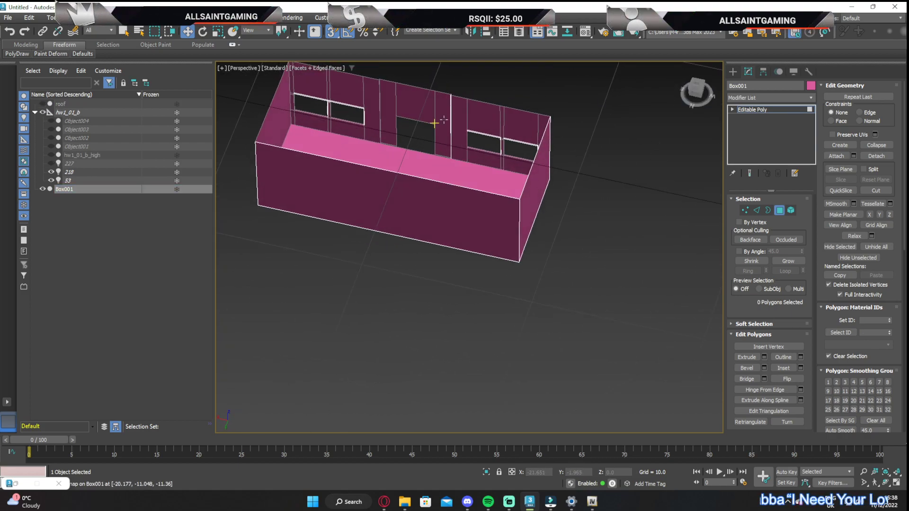
scroll(395, 150, up, 6)
middle_drag(395, 150, 407, 238)
click(323, 188)
scroll(346, 178, down, 4)
middle_drag(385, 178, 391, 225)
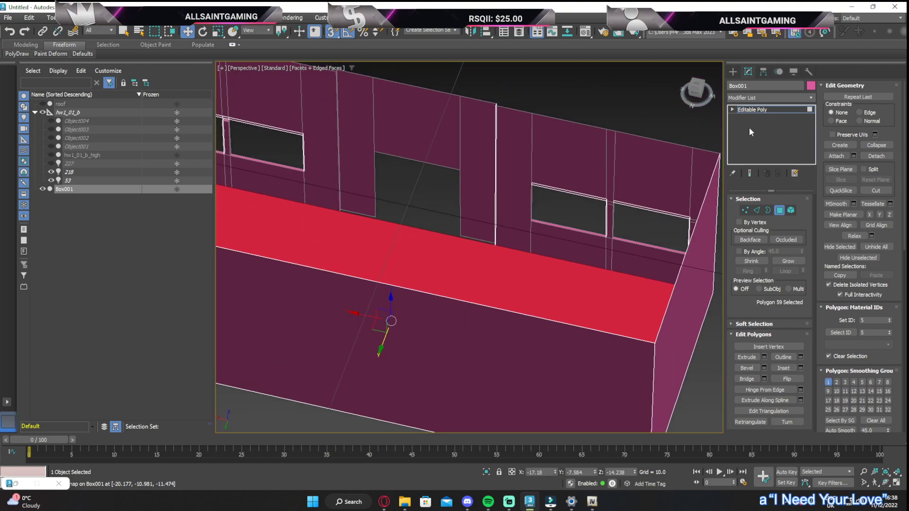
drag(698, 91, 780, 169)
click(840, 190)
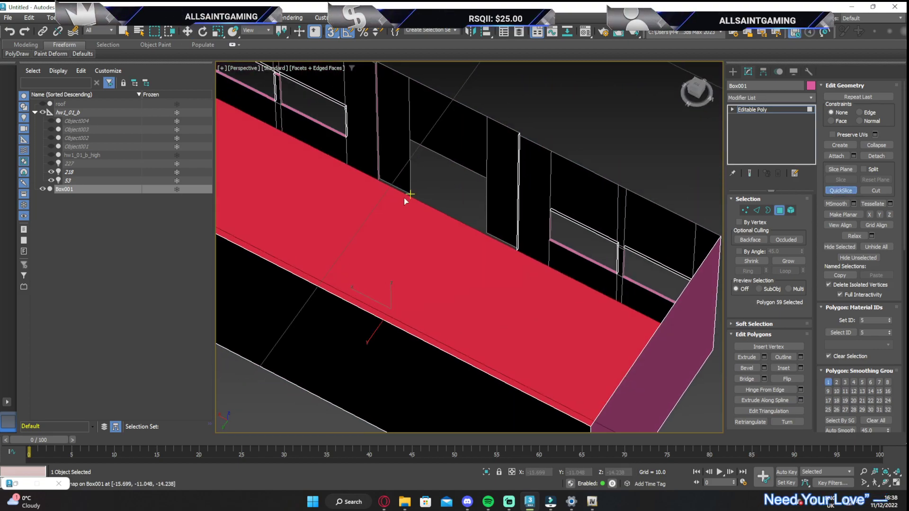
scroll(288, 182, up, 6)
click(293, 186)
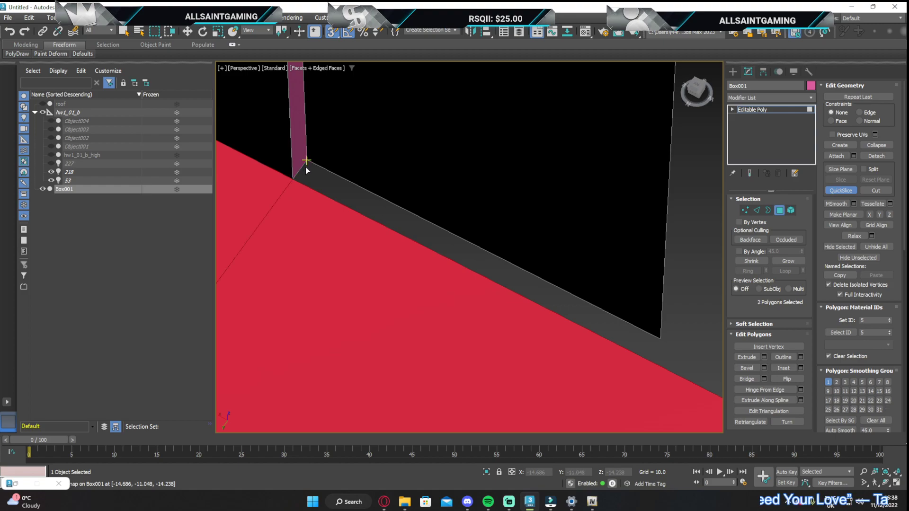
QuickSlice the floor across the room again, aligned with the wall step on the doorway's other side
scroll(370, 219, down, 4)
drag(695, 93, 532, 129)
scroll(346, 172, up, 5)
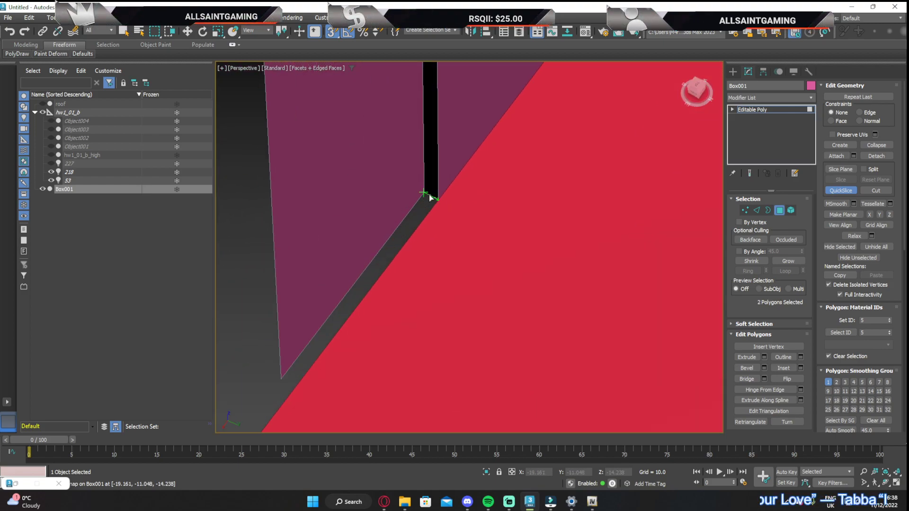
click(430, 197)
scroll(430, 203, down, 3)
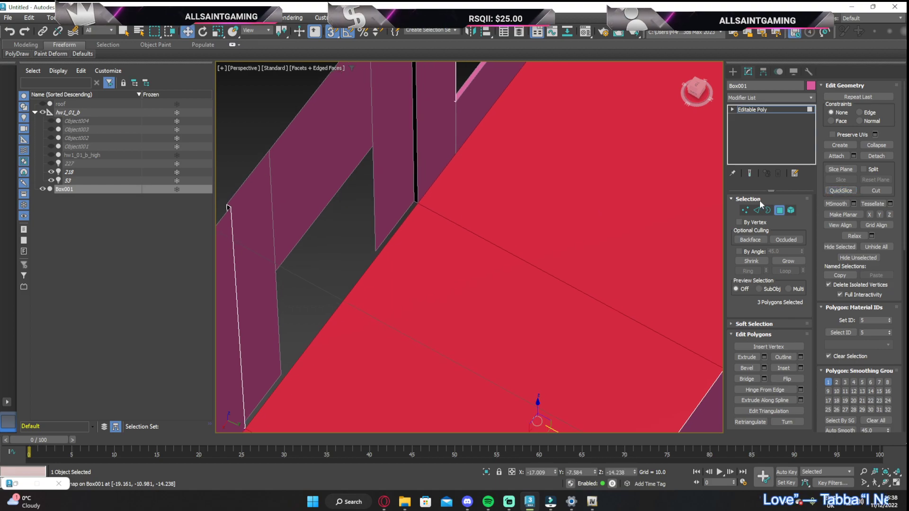
Select the floor's front edge between the two slices and move it along Y to -11.048, snapping onto the doorway wall's base
click(756, 210)
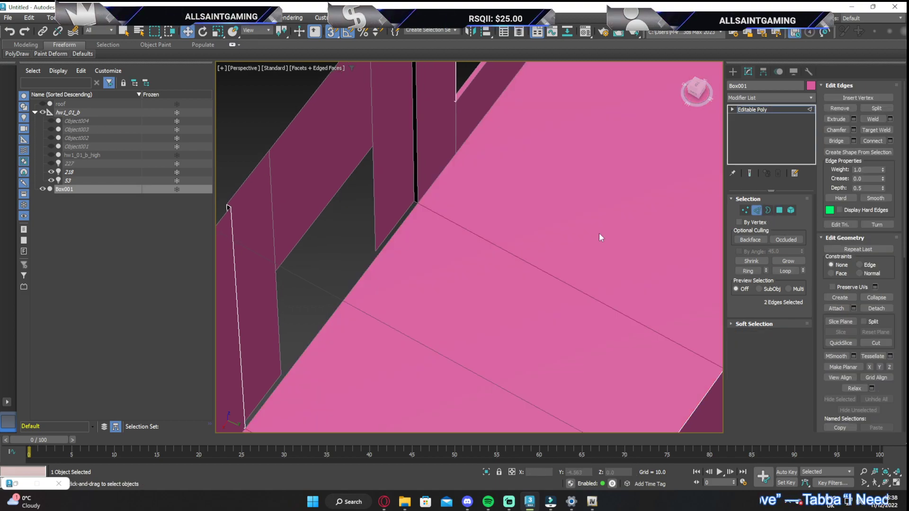
click(367, 268)
middle_drag(366, 268, 402, 202)
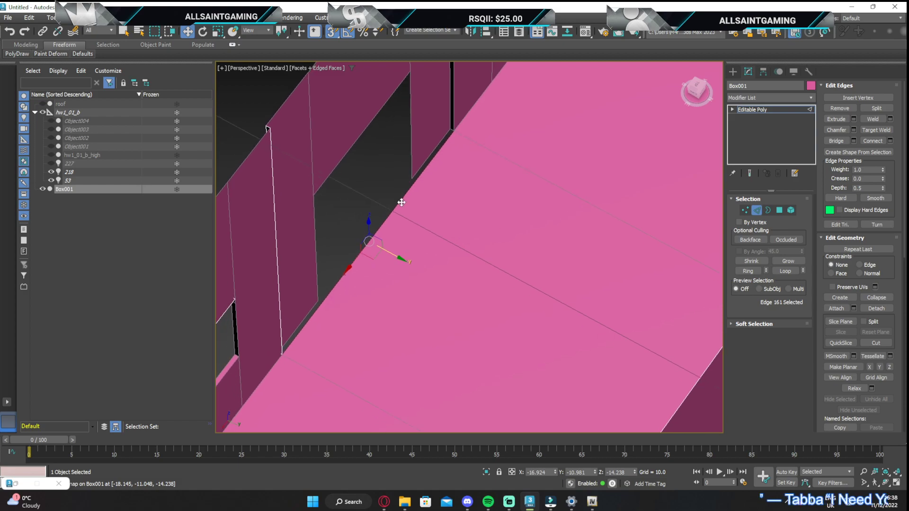
middle_drag(306, 302, 340, 261)
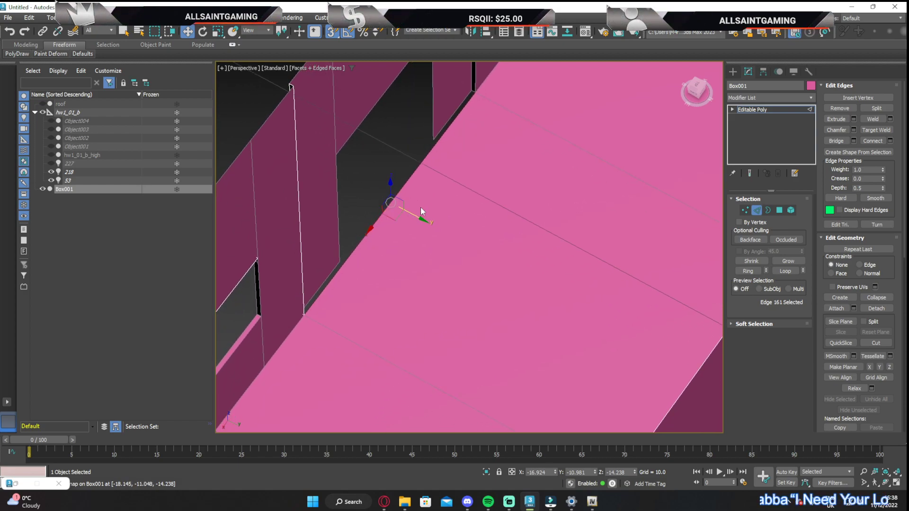
drag(414, 214, 433, 140)
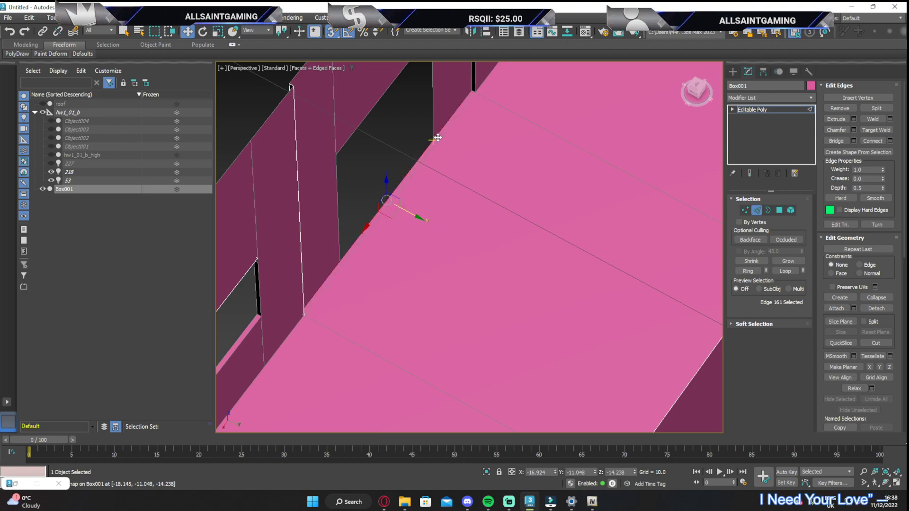
Select the two slice edges across the floor and the thin edge running between them along the doorway
click(647, 181)
ctrl+click(409, 372)
ctrl+click(360, 243)
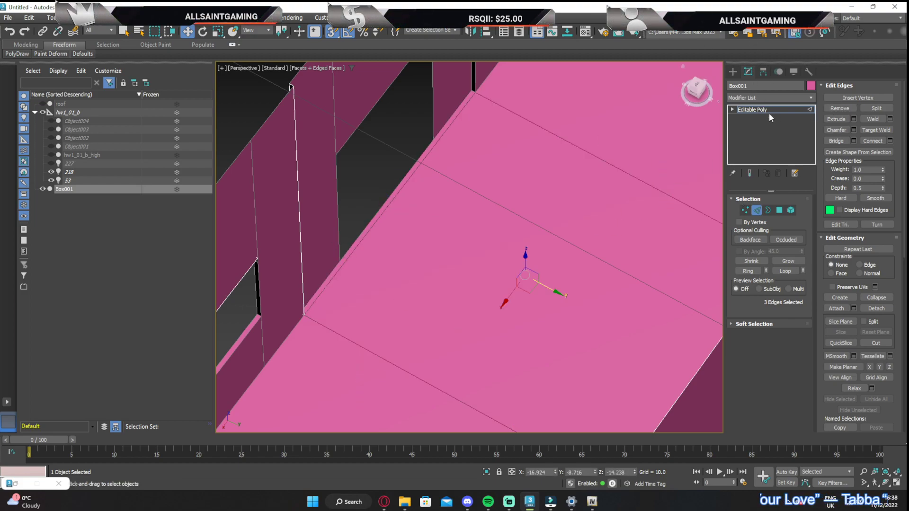
Try to delete the three selected floor edges, and undo the deletion
key(Delete)
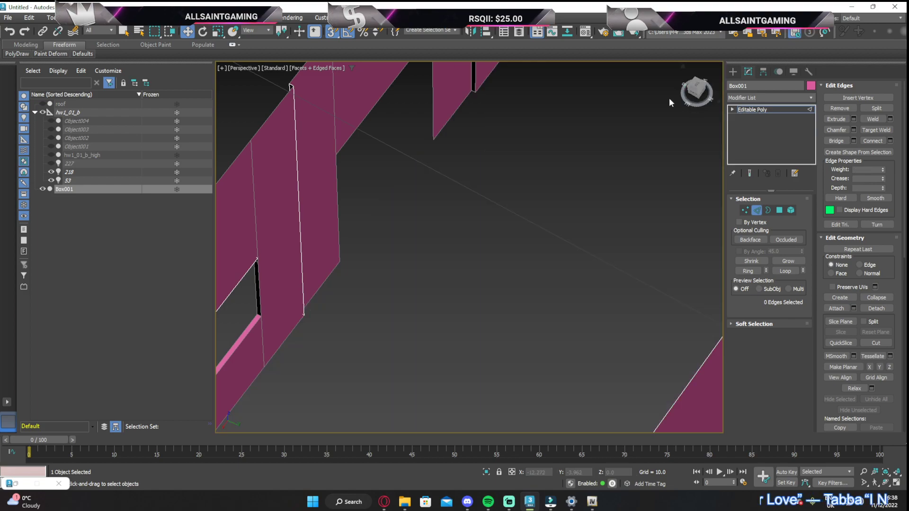
key(ctrl+z)
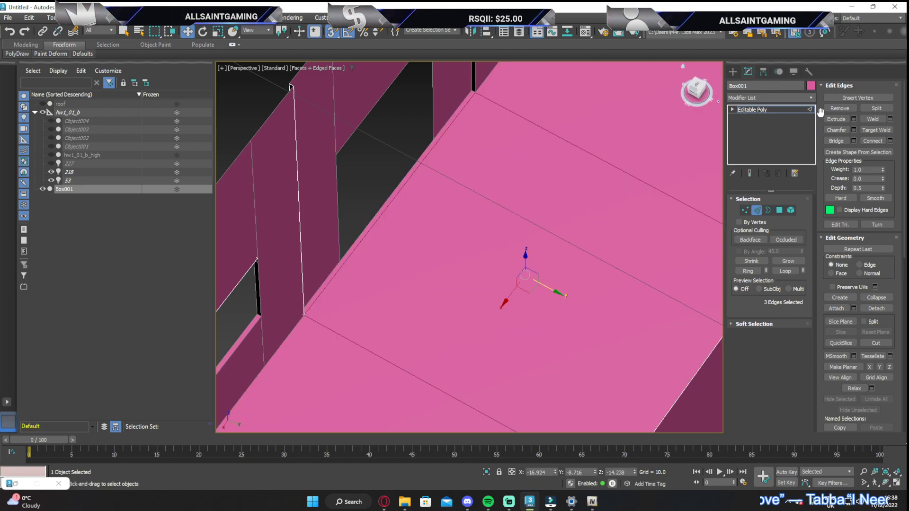
Remove the three selected edges from the floor so it forms one continuous polygon
click(838, 108)
scroll(498, 120, down, 6)
middle_drag(499, 120, 460, 155)
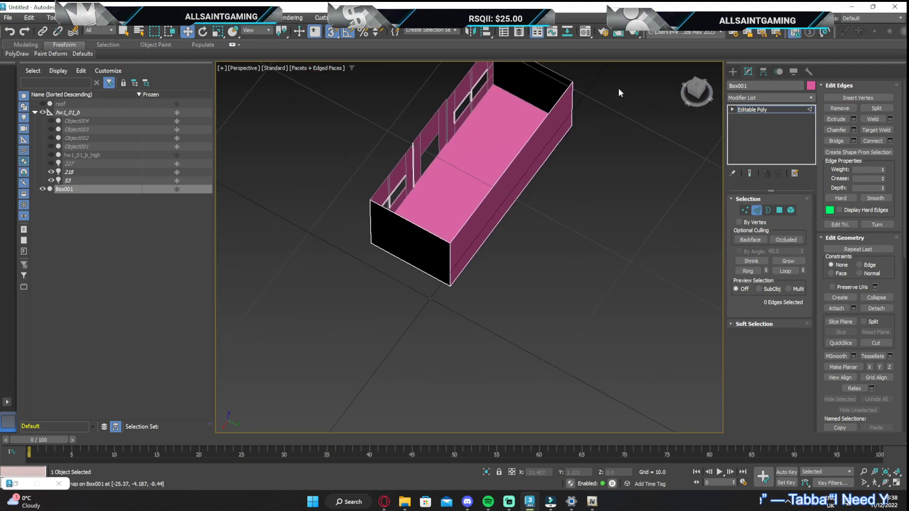
mouse_move(699, 91)
mouse_down()
mouse_move(667, 80)
mouse_move(690, 80)
mouse_up()
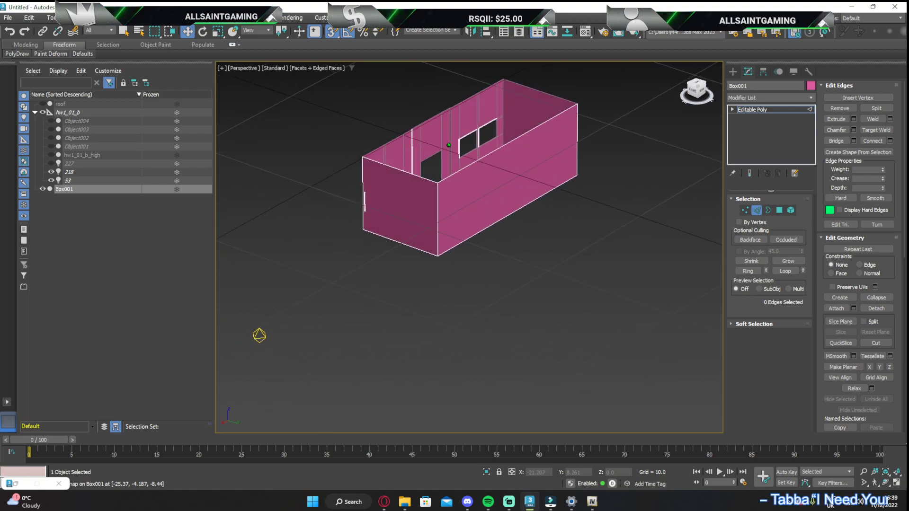
middle_drag(530, 134, 538, 197)
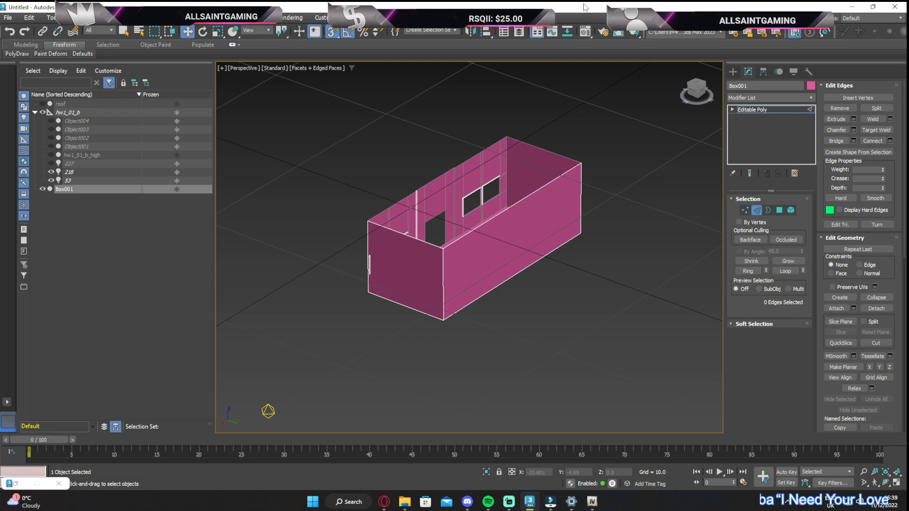
click(585, 32)
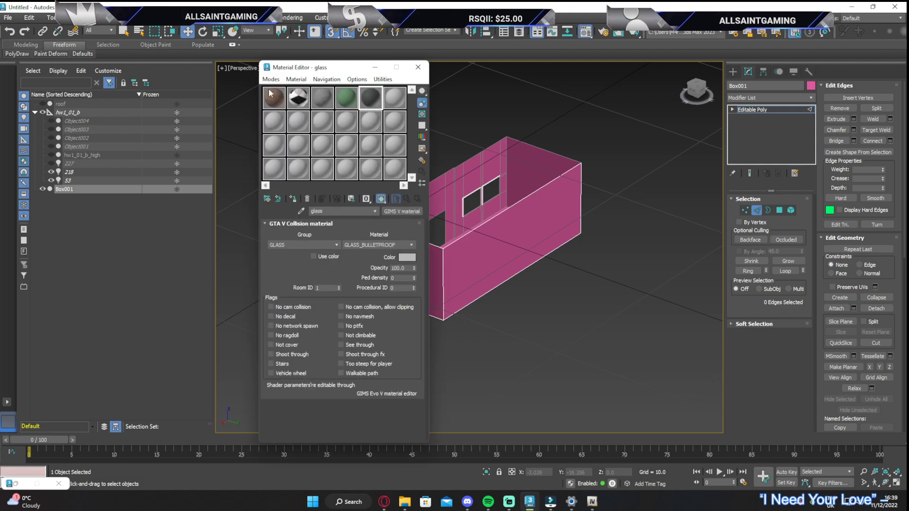
click(375, 67)
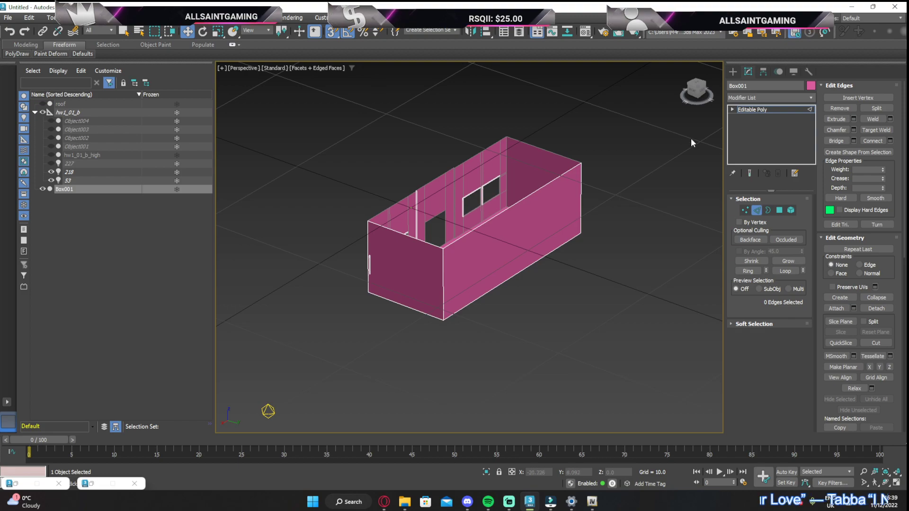
mouse_move(699, 88)
mouse_down()
mouse_move(692, 52)
mouse_move(710, 75)
mouse_up()
drag(581, 27, 587, 36)
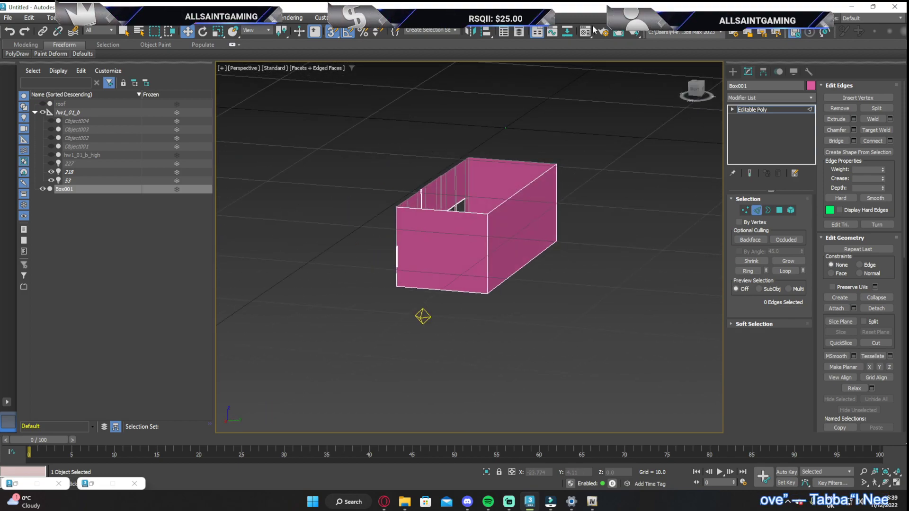
drag(699, 89, 676, 103)
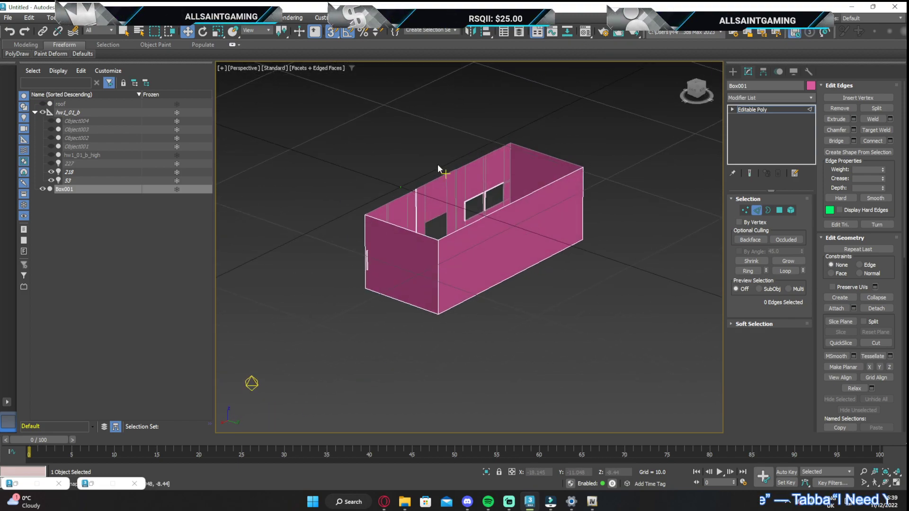
scroll(393, 209, up, 4)
middle_drag(385, 238, 406, 216)
scroll(408, 211, down, 7)
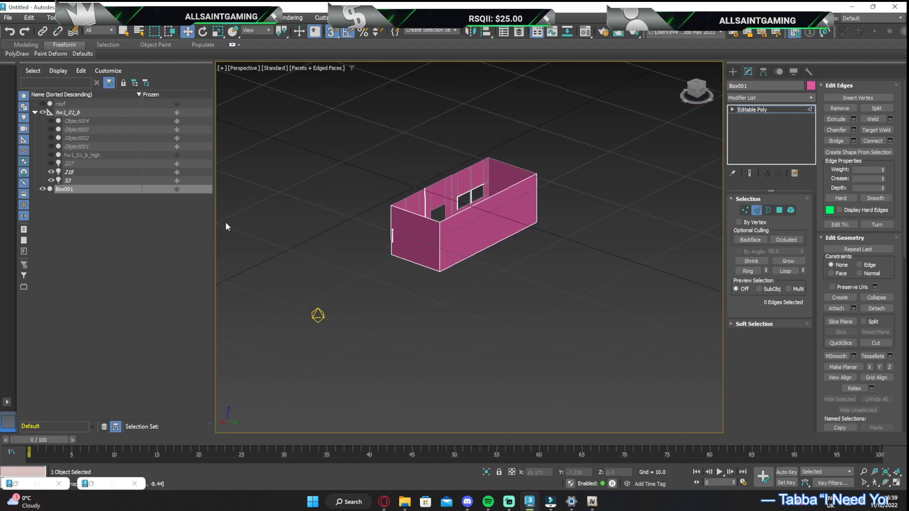
Detach the floor polygon from Box001 as a separate object, keeping the suggested name Object005
click(756, 210)
mouse_move(695, 95)
mouse_down()
mouse_move(687, 101)
mouse_move(698, 104)
mouse_up()
click(42, 189)
click(41, 188)
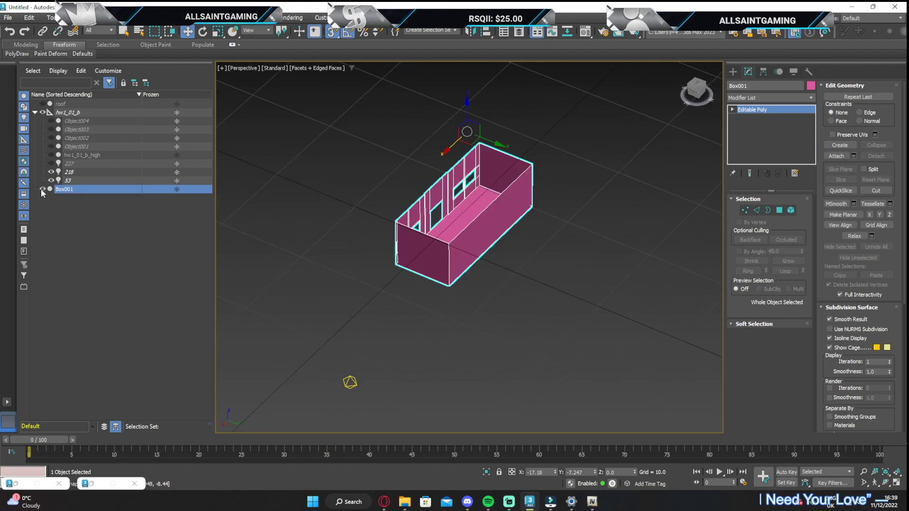
click(779, 210)
click(494, 201)
click(876, 156)
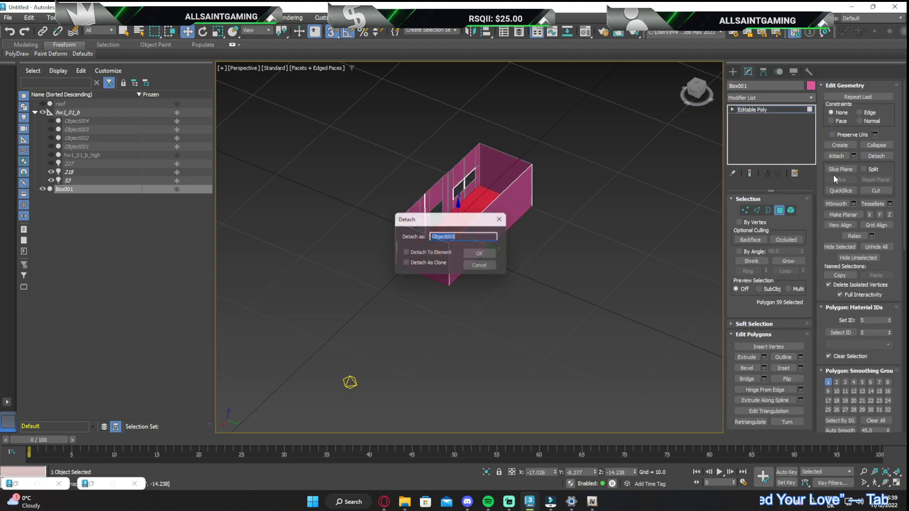
click(481, 242)
scroll(344, 197, down, 3)
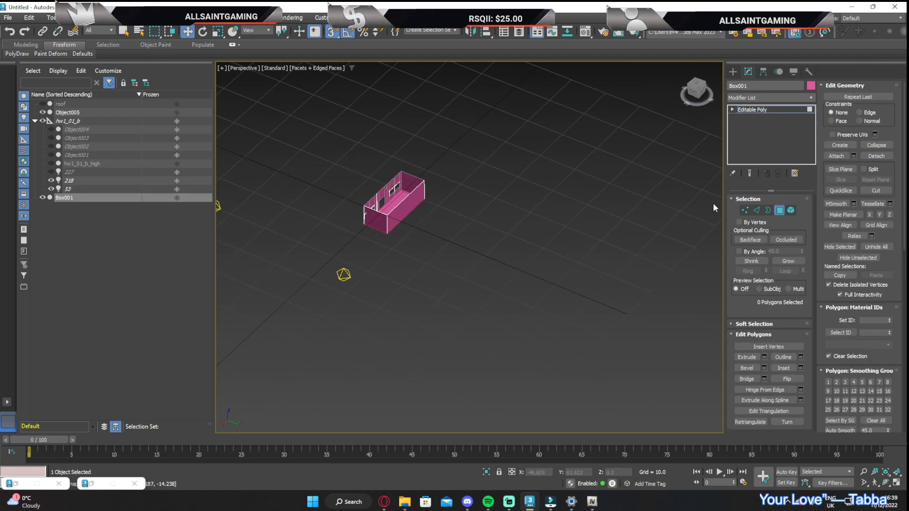
Select all wall polygons of Box001 and flip their normals to face into the room
drag(363, 164, 470, 281)
scroll(397, 206, up, 6)
middle_drag(398, 205, 429, 303)
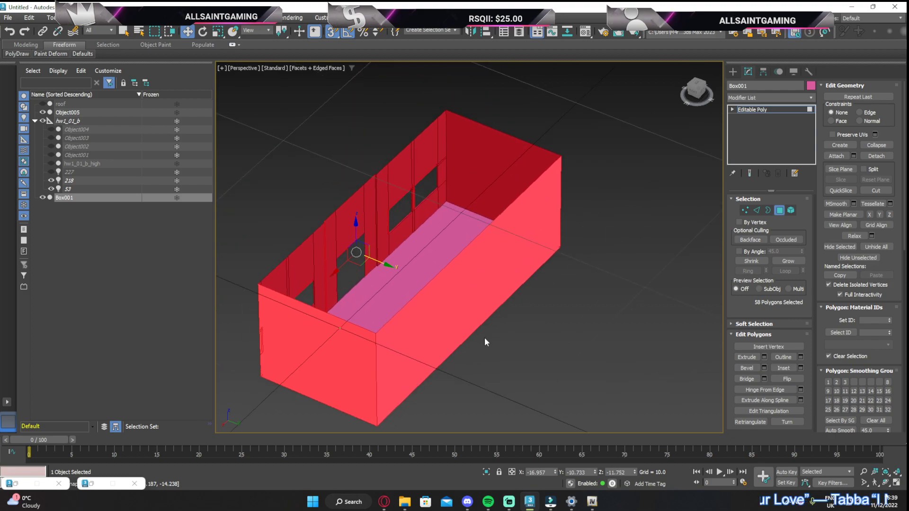
click(788, 379)
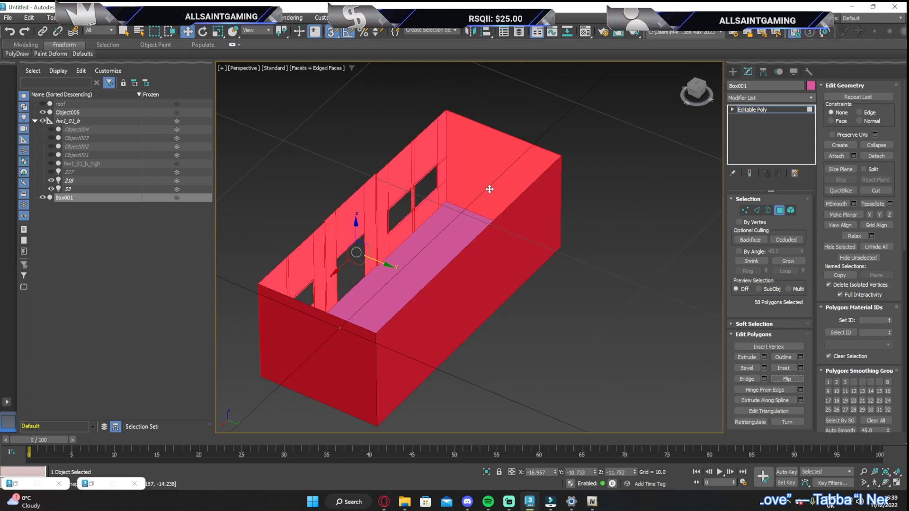
Flip the polygon of the detached floor object so that it faces up into the room
click(699, 93)
click(780, 211)
click(448, 238)
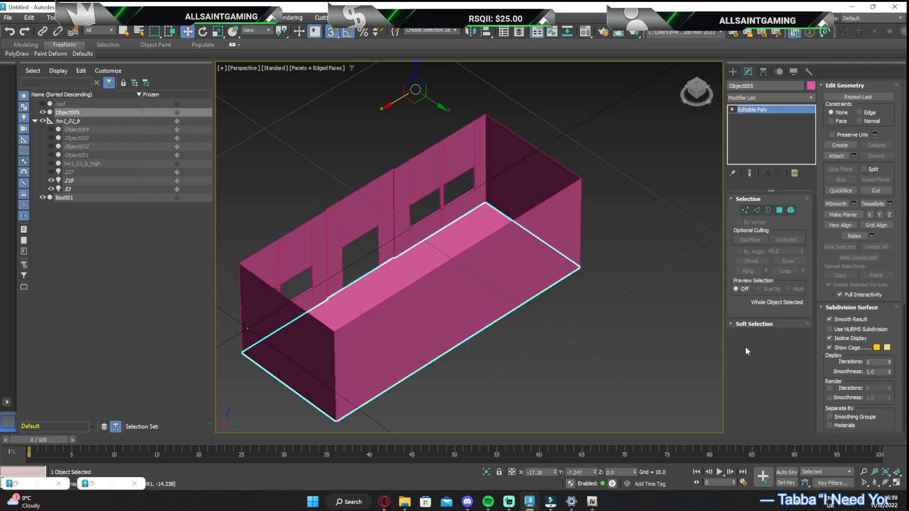
click(778, 211)
scroll(602, 243, down, 6)
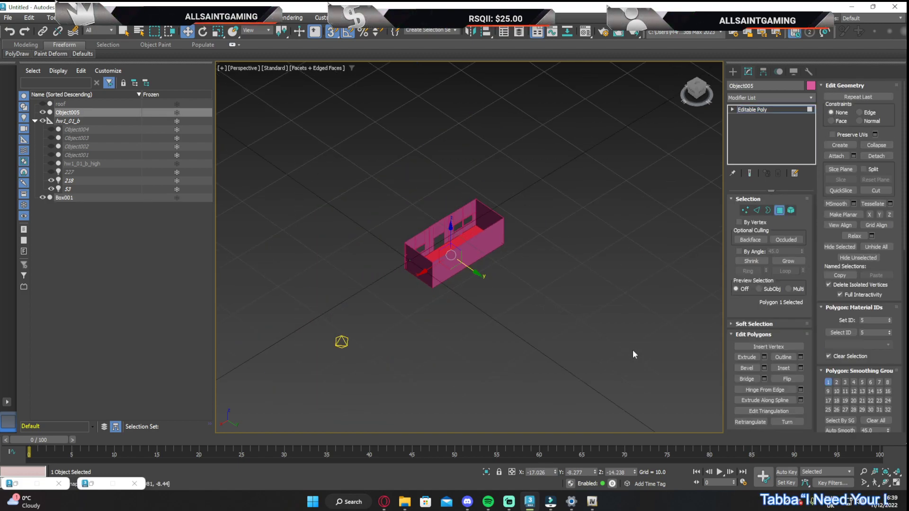
click(789, 380)
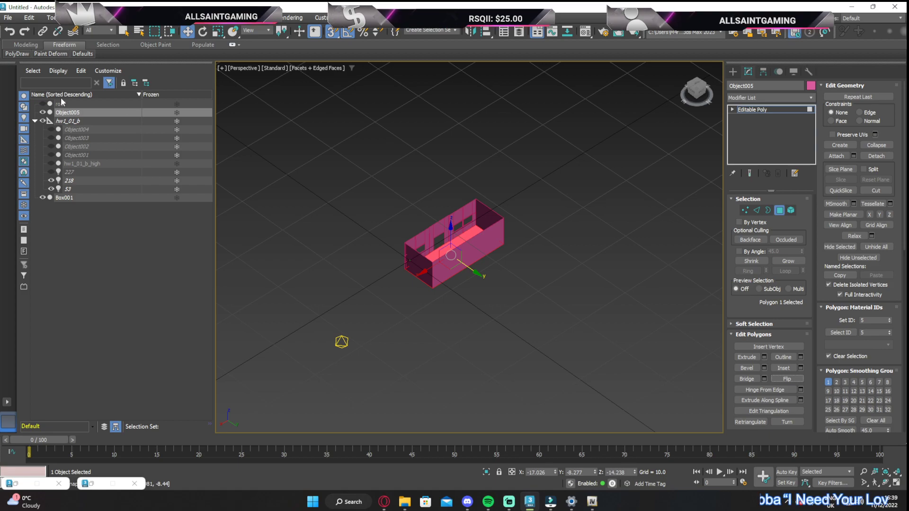
Unhide the roof object and flip its polygon so that it faces down into the room
click(43, 104)
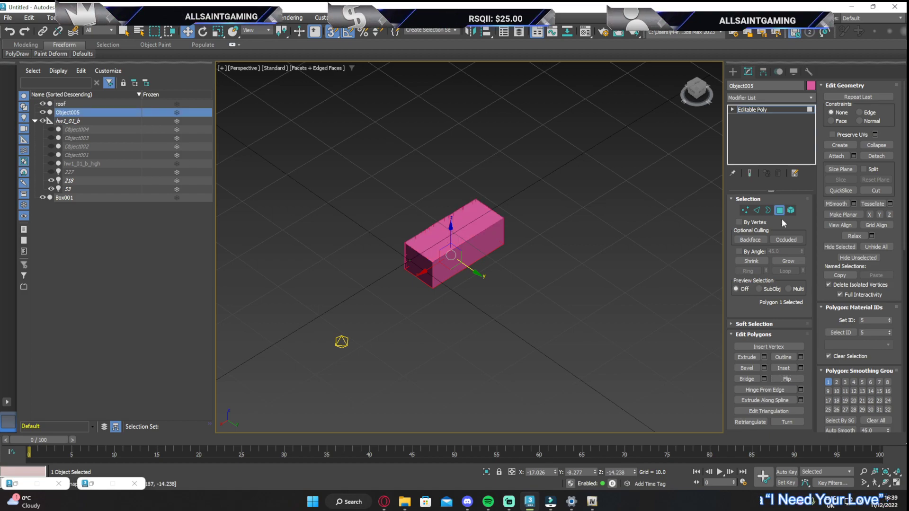
click(781, 213)
click(473, 214)
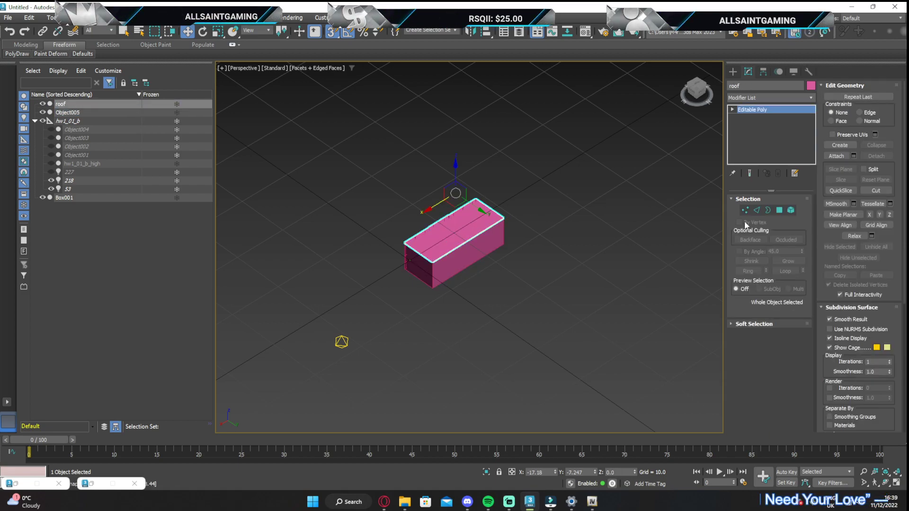
click(779, 210)
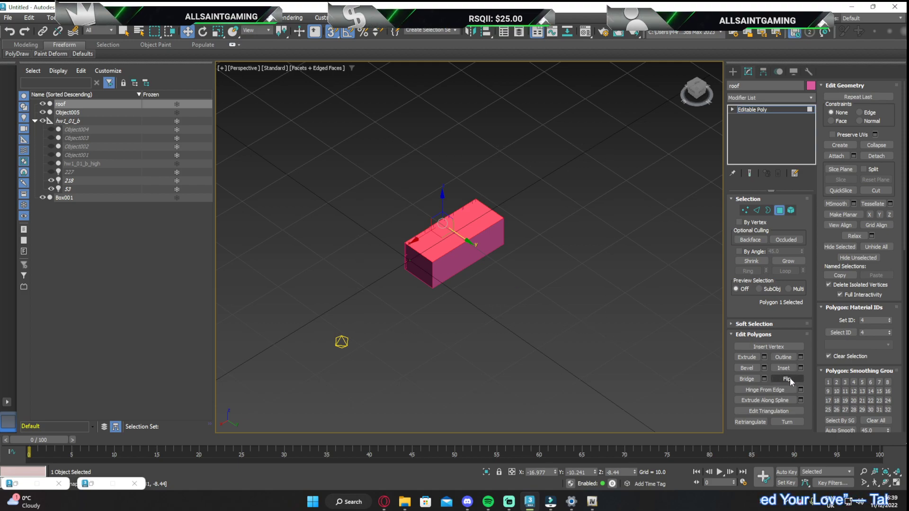
click(790, 378)
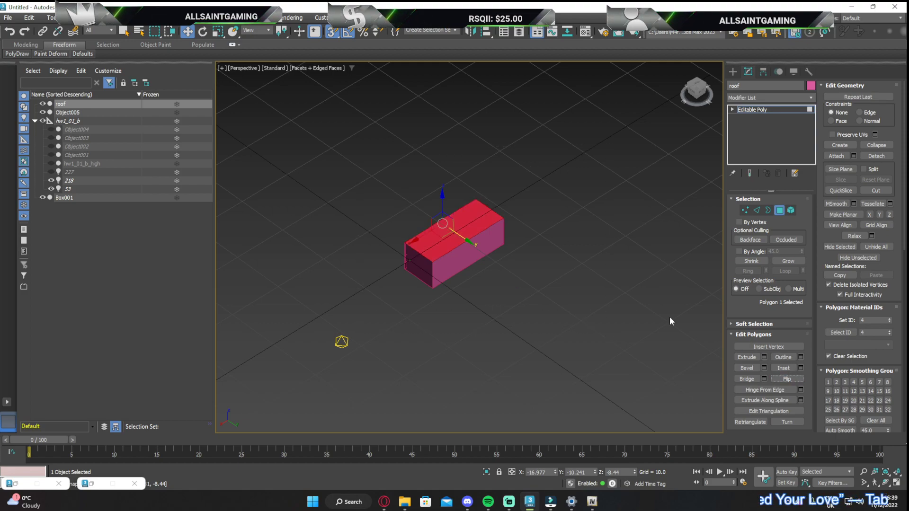
ctrl+click(65, 198)
ctrl+click(66, 112)
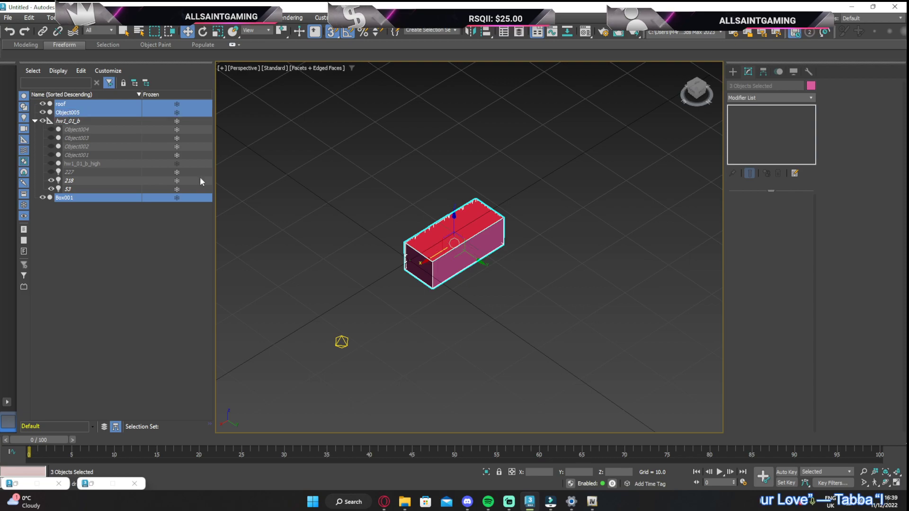
scroll(478, 260, up, 5)
scroll(294, 137, down, 5)
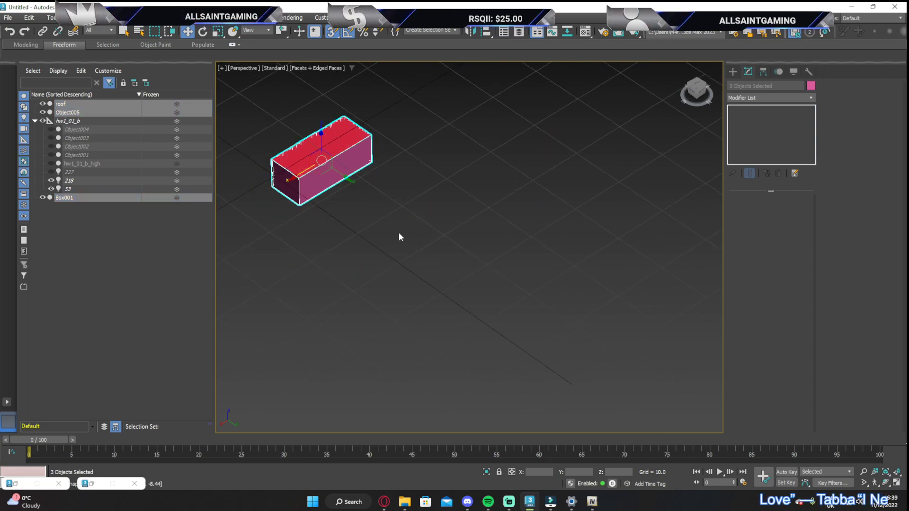
scroll(310, 172, up, 6)
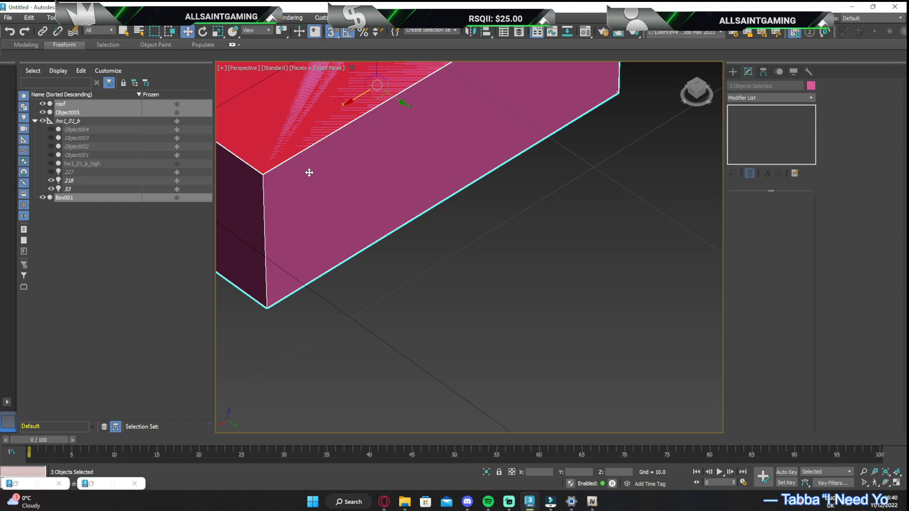
click(516, 261)
scroll(435, 216, down, 3)
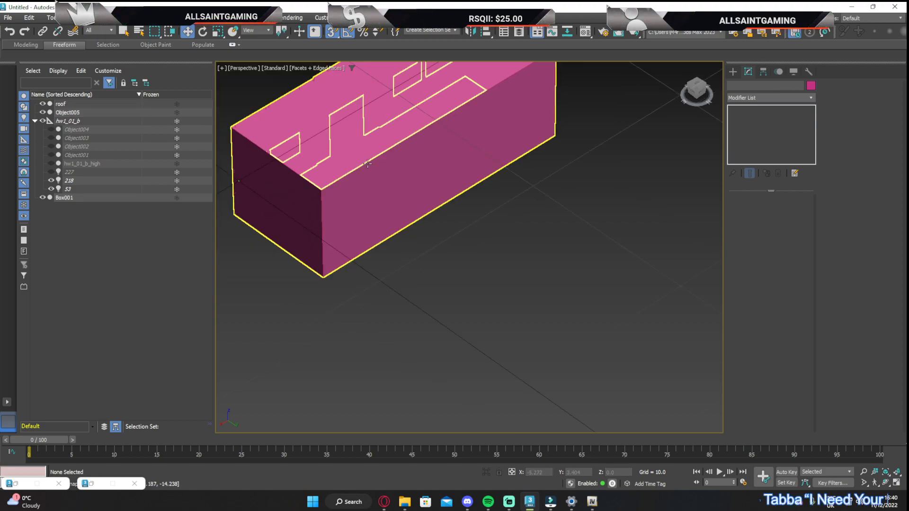
Hide the roof object and rename the detached floor object as floor
click(379, 183)
click(43, 104)
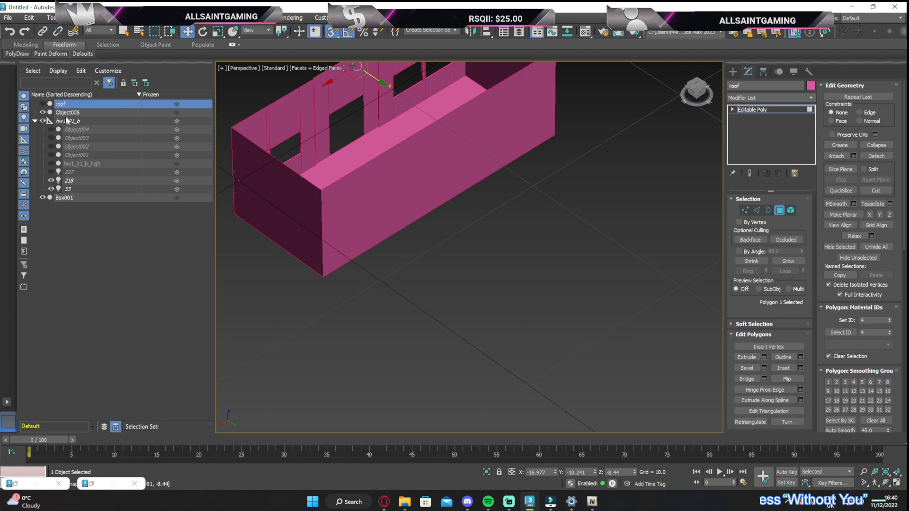
click(81, 112)
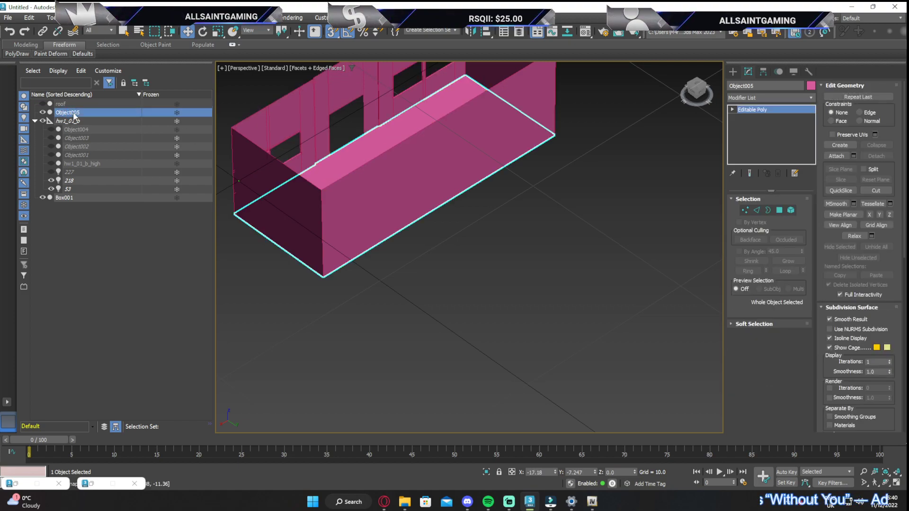
click(74, 113)
text(floor)
key(Return)
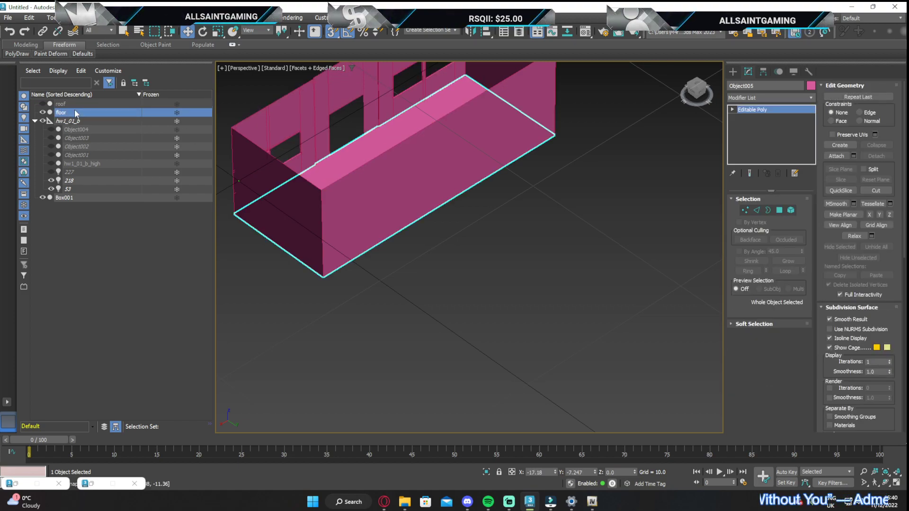
Rename Box001 as walls
click(68, 201)
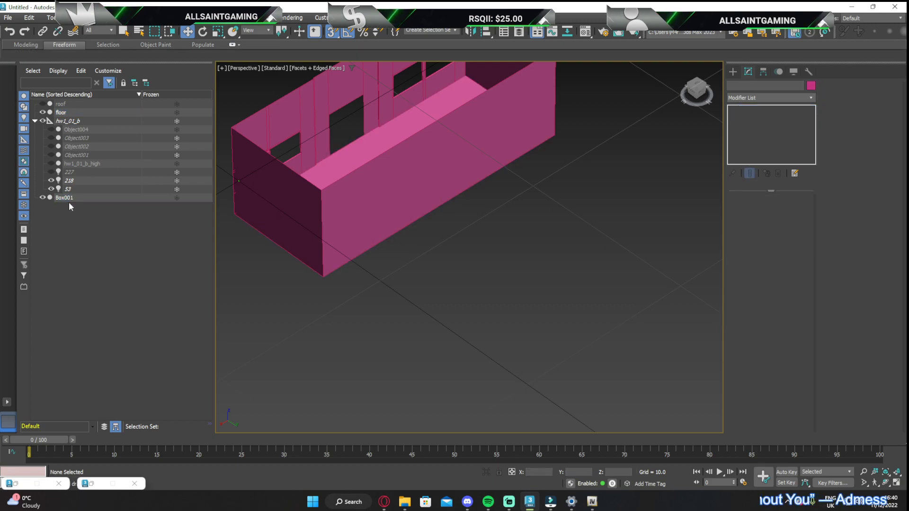
click(69, 201)
click(71, 200)
text(alls)
key(Return)
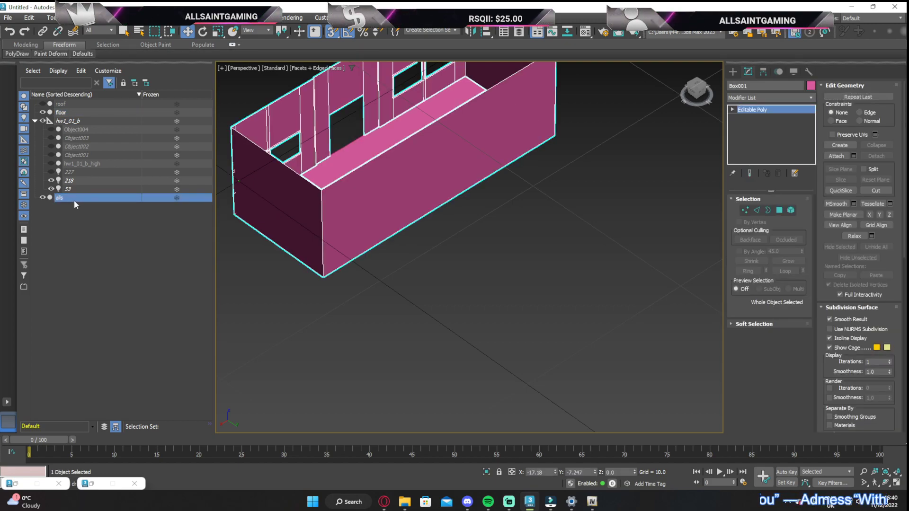
click(74, 201)
text(wa)
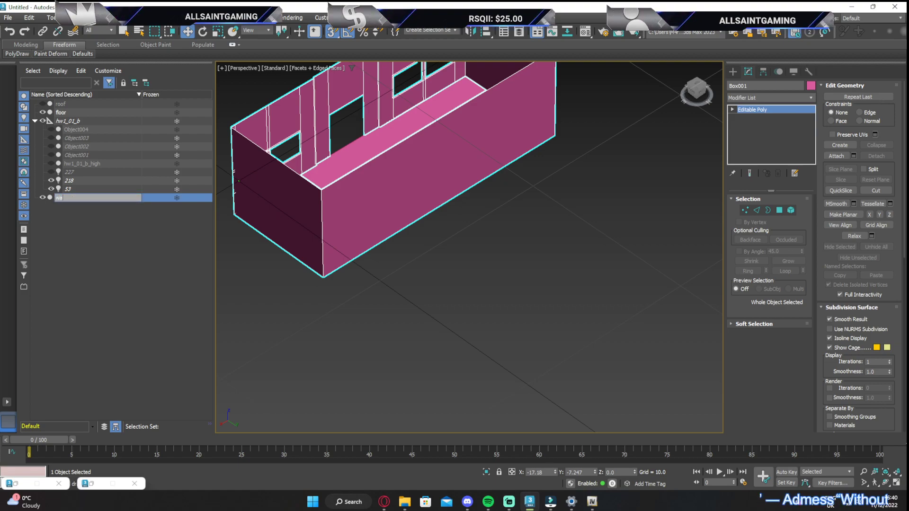
text(lls)
key(Return)
click(561, 171)
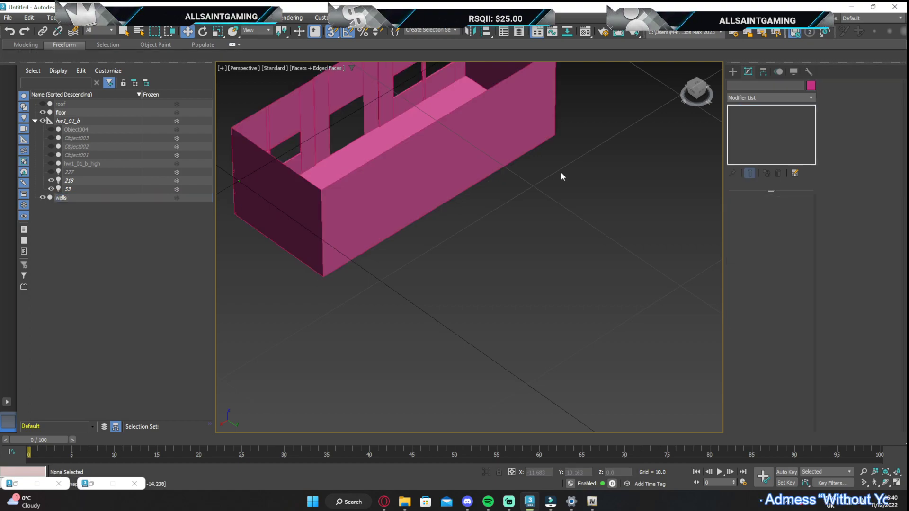
Assign the brown material named walls from the Material Editor to the walls object
click(502, 113)
middle_drag(523, 87, 495, 189)
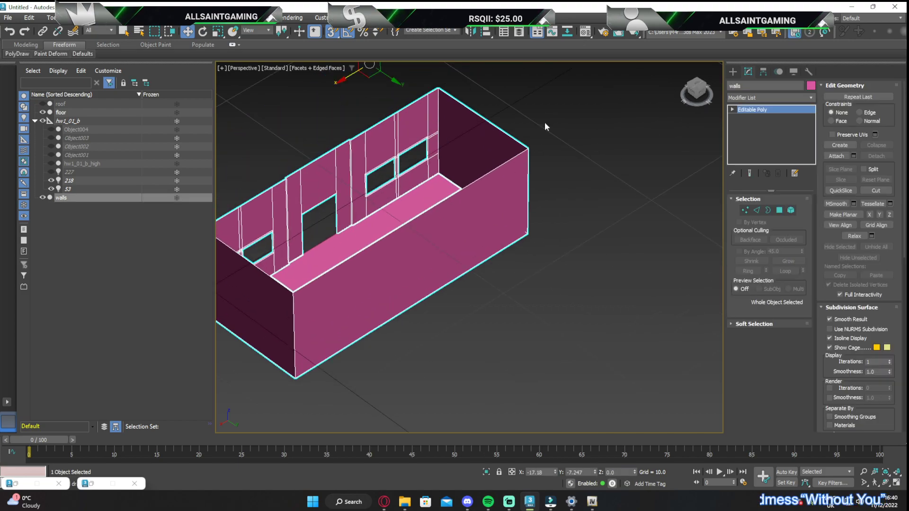
click(585, 31)
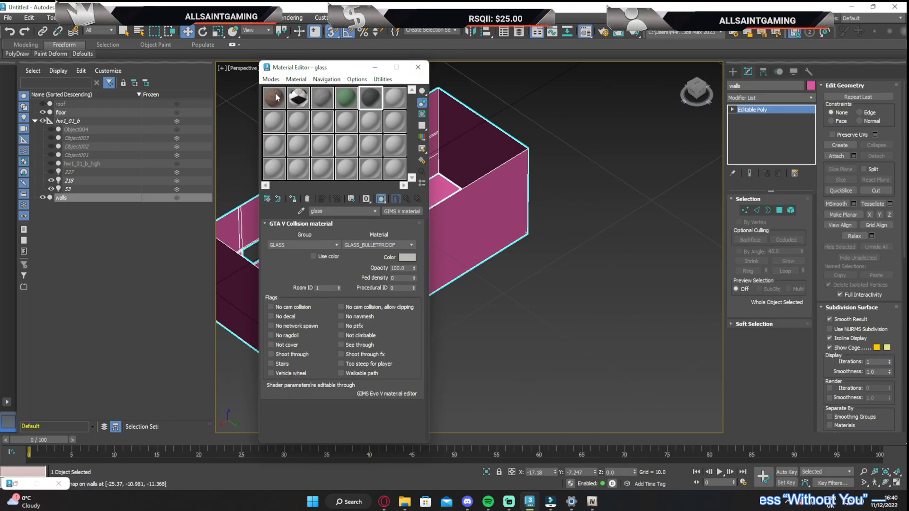
click(293, 199)
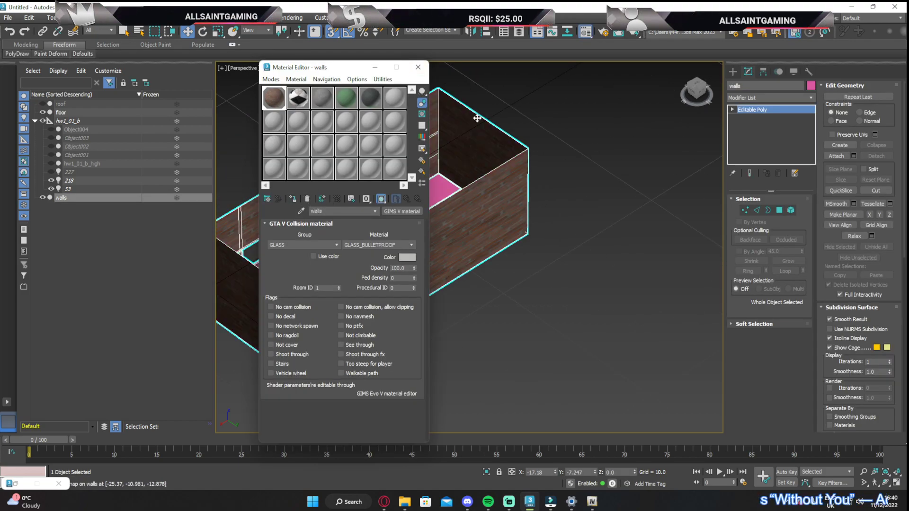
click(418, 67)
Add a UVW Map modifier with box mapping to the walls object
drag(695, 89, 698, 90)
click(749, 101)
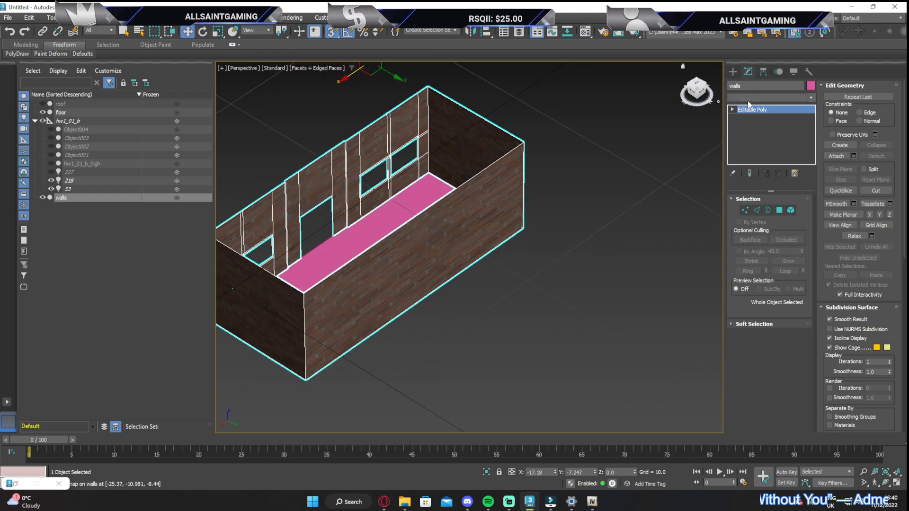
text(uvw)
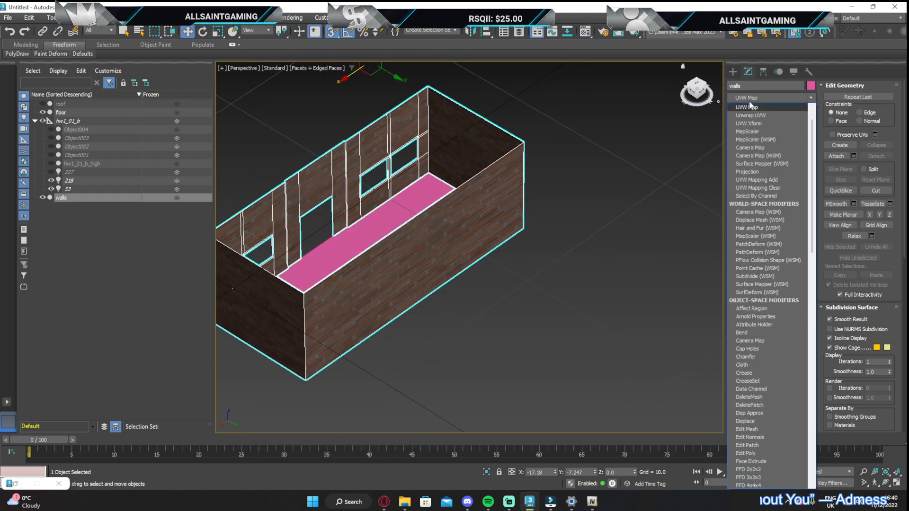
key(Return)
click(758, 253)
Set the walls' mapping length, width and height to 3.0 and collapse the UVW Map into the editable poly
click(768, 282)
text(3)
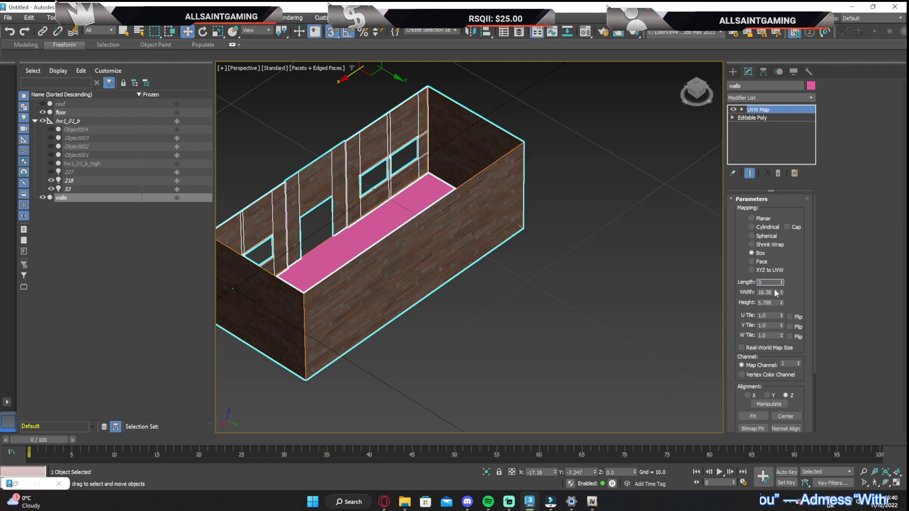
key(Tab)
text(3)
key(Tab)
text(3)
key(Return)
scroll(467, 197, up, 5)
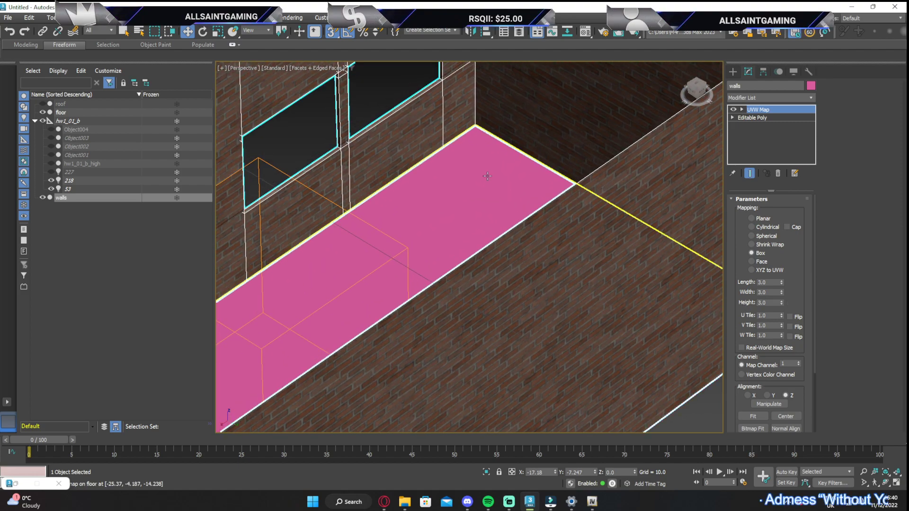
right_click(788, 133)
click(772, 199)
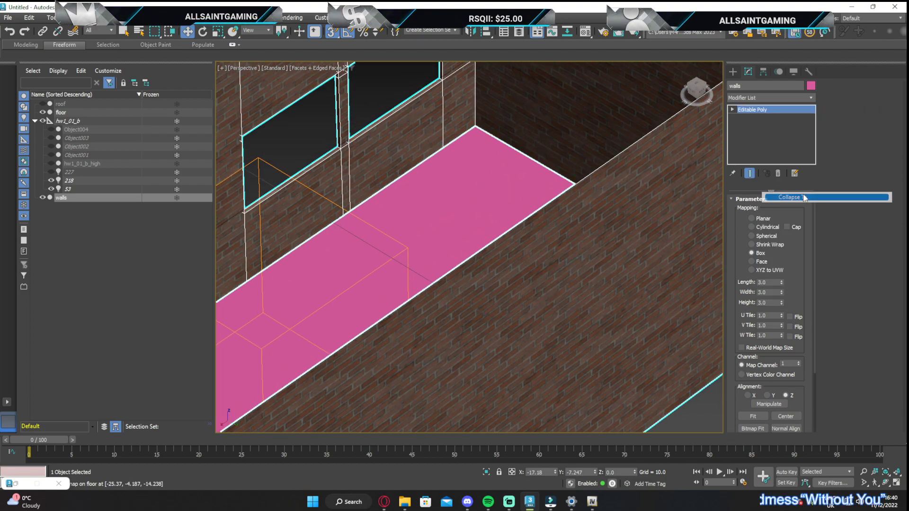
Assign the black-and-white material named floor from the Material Editor to the floor object
scroll(680, 176, down, 2)
click(524, 171)
scroll(481, 228, down, 5)
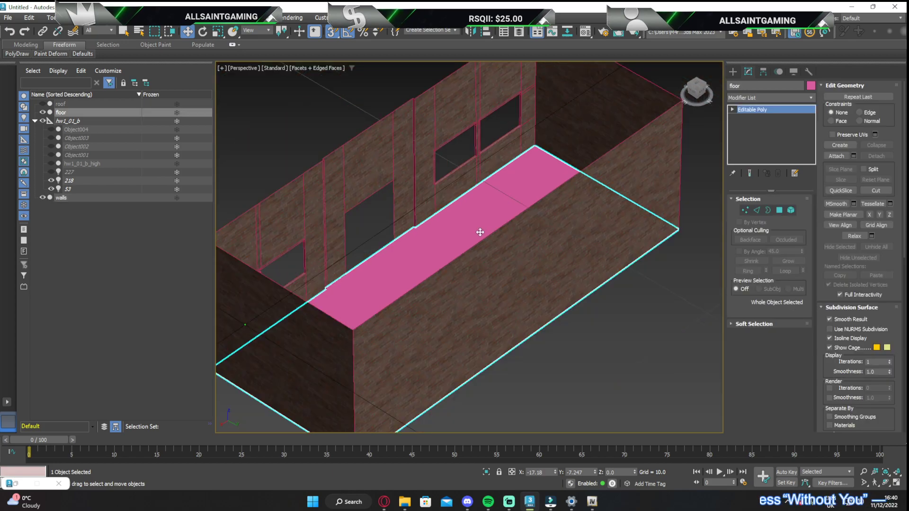
click(585, 31)
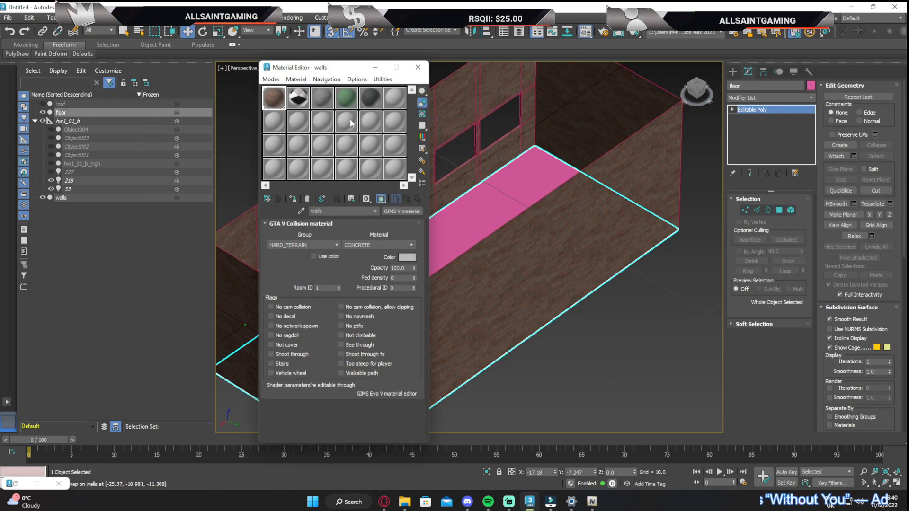
click(299, 103)
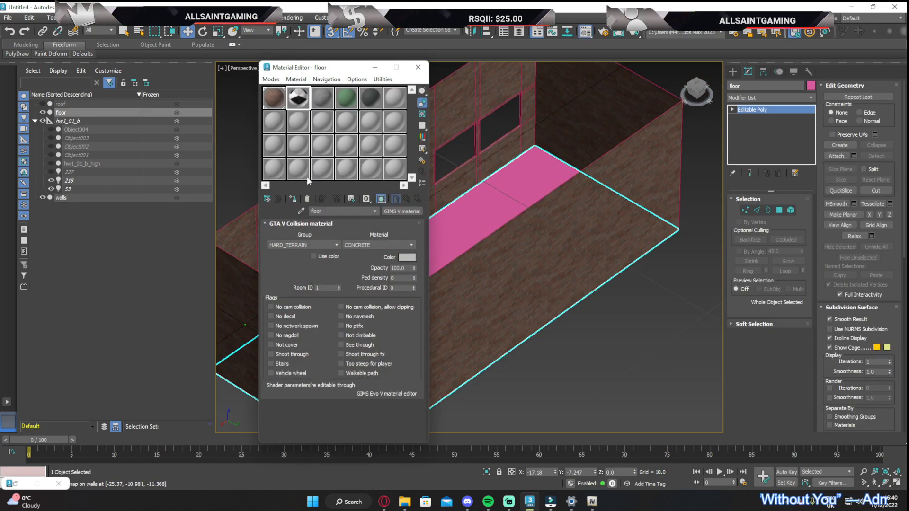
click(293, 198)
click(419, 67)
Apply a box UVW Map with real-world map size to the floor and collapse it into the editable poly
scroll(655, 114, up, 5)
middle_drag(654, 114, 684, 118)
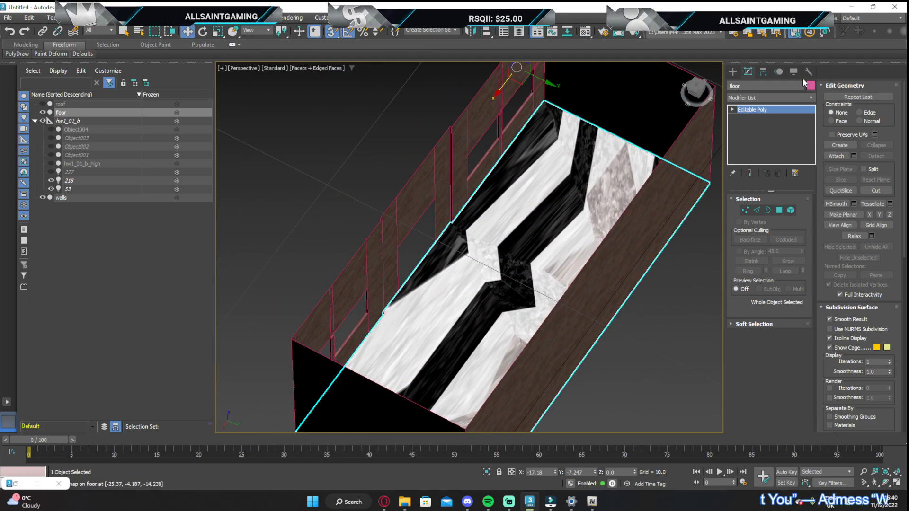
click(763, 72)
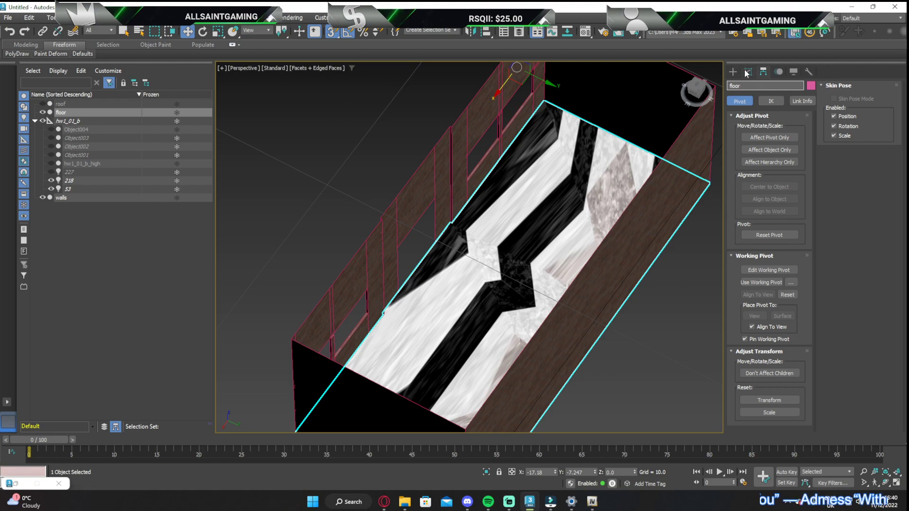
click(748, 72)
click(750, 97)
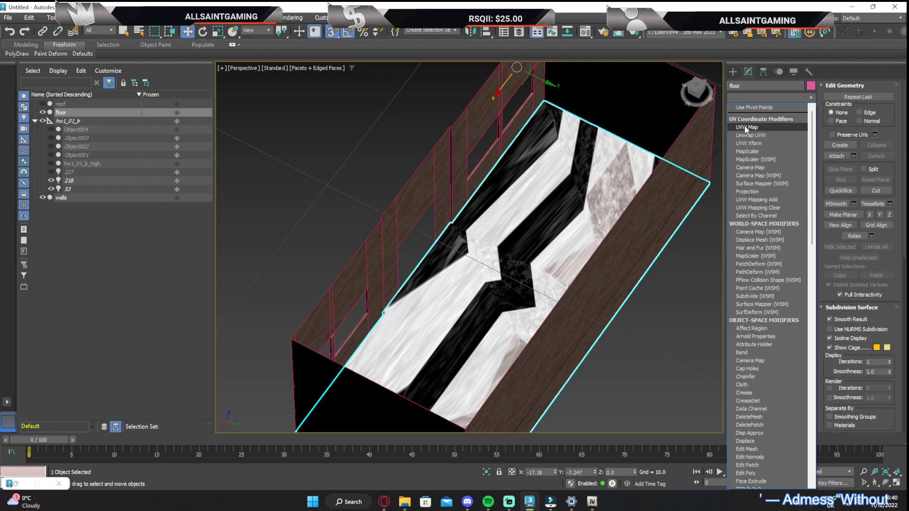
click(748, 126)
click(751, 253)
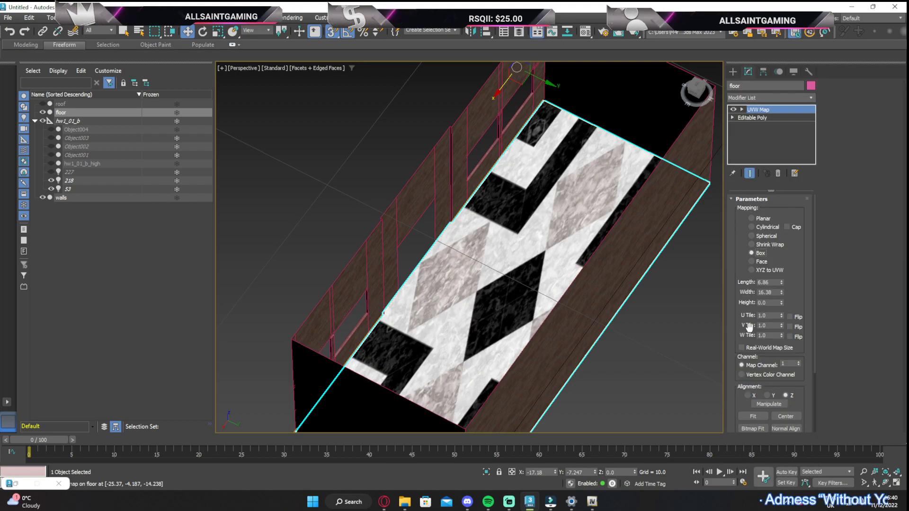
click(742, 348)
scroll(512, 191, up, 3)
scroll(512, 192, up, 4)
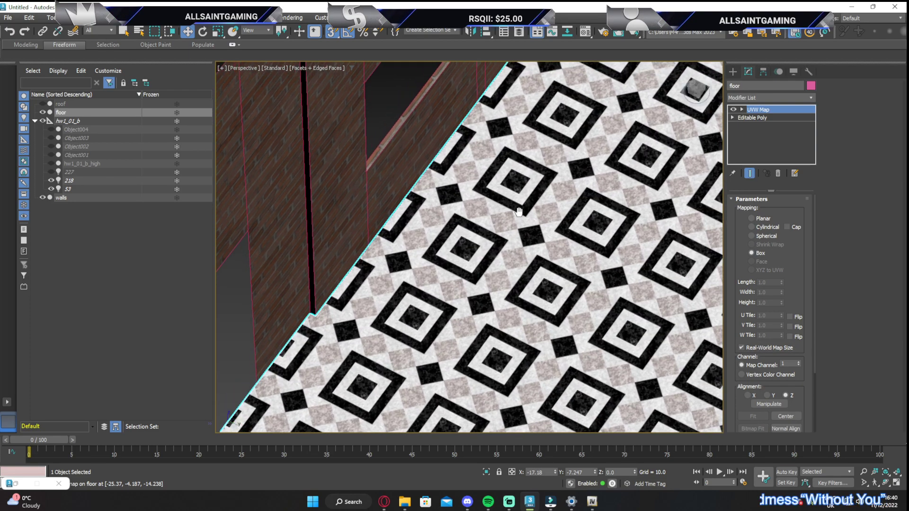
right_click(768, 110)
click(801, 210)
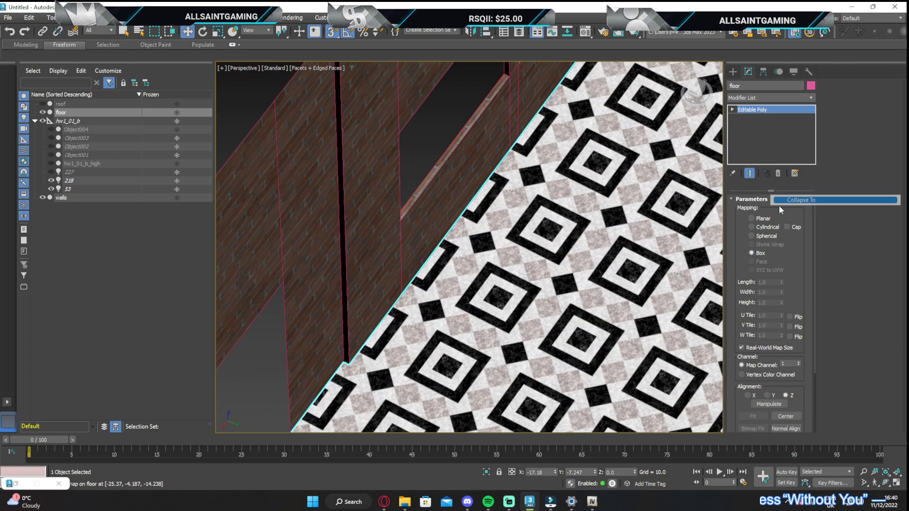
Unhide the roof object and assign the grey material named roof to its polygon
click(43, 104)
scroll(489, 155, down, 4)
middle_drag(540, 97, 495, 212)
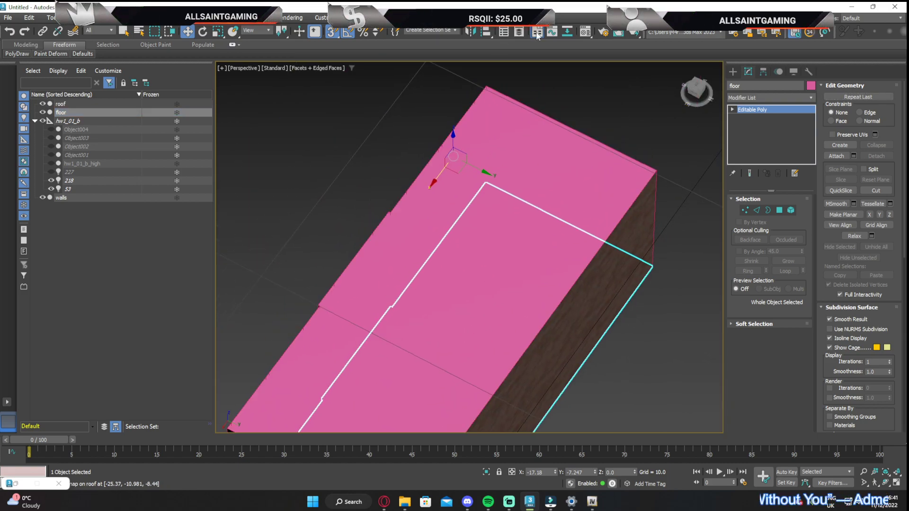
click(551, 147)
key(4)
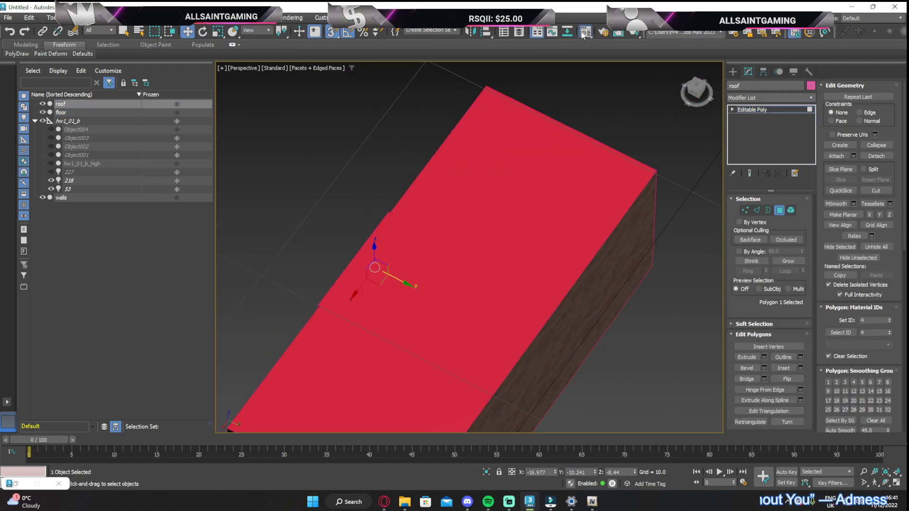
click(584, 32)
click(331, 104)
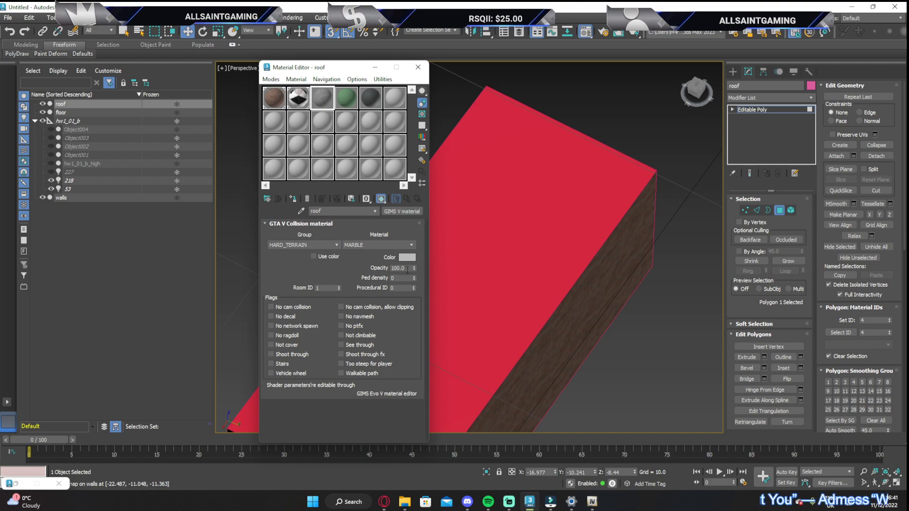
click(289, 198)
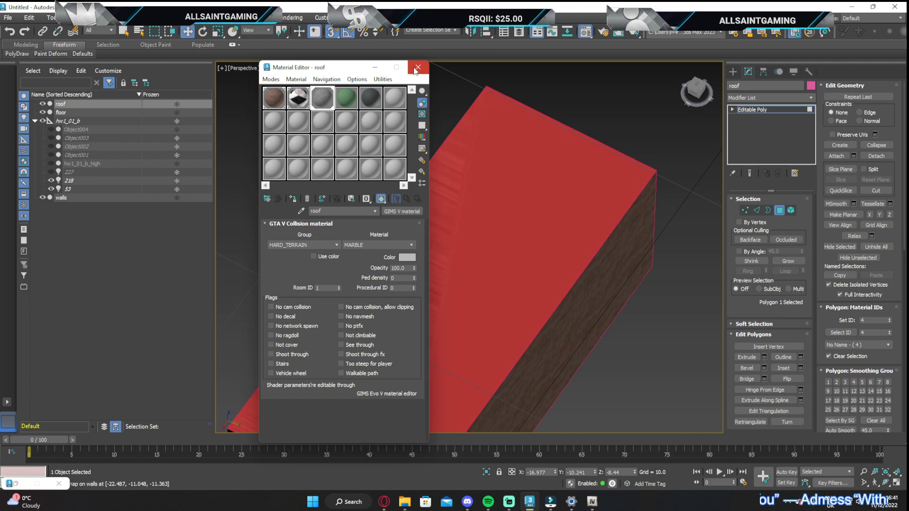
click(418, 66)
Leave polygon editing and add a UVW Map modifier with box mapping to the roof object
drag(701, 88, 716, 86)
click(779, 210)
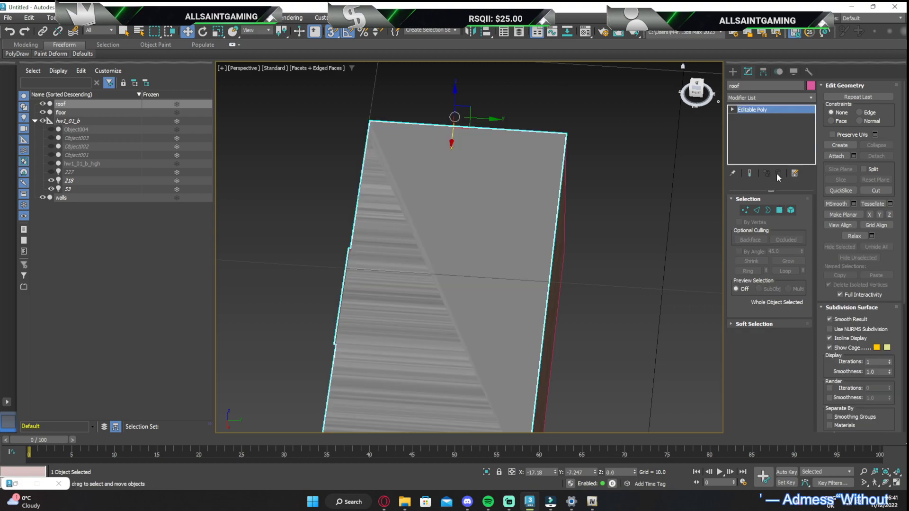
click(752, 98)
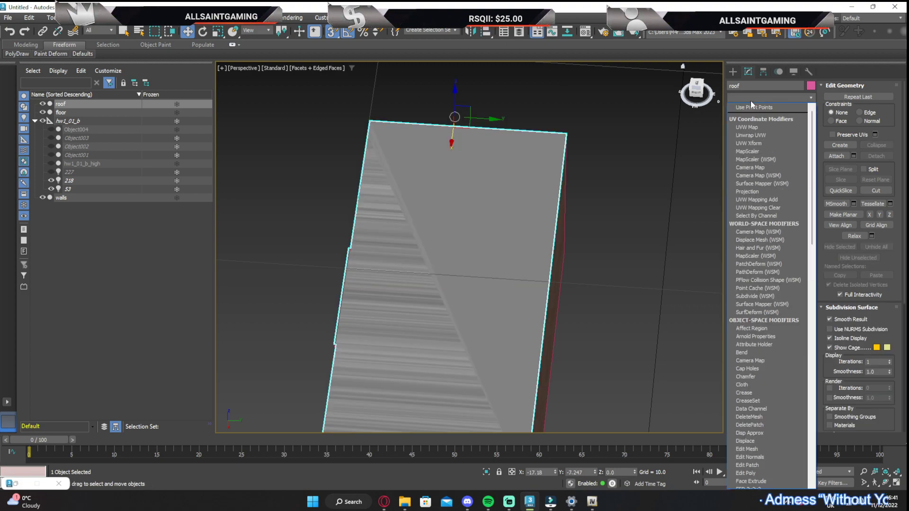
click(743, 128)
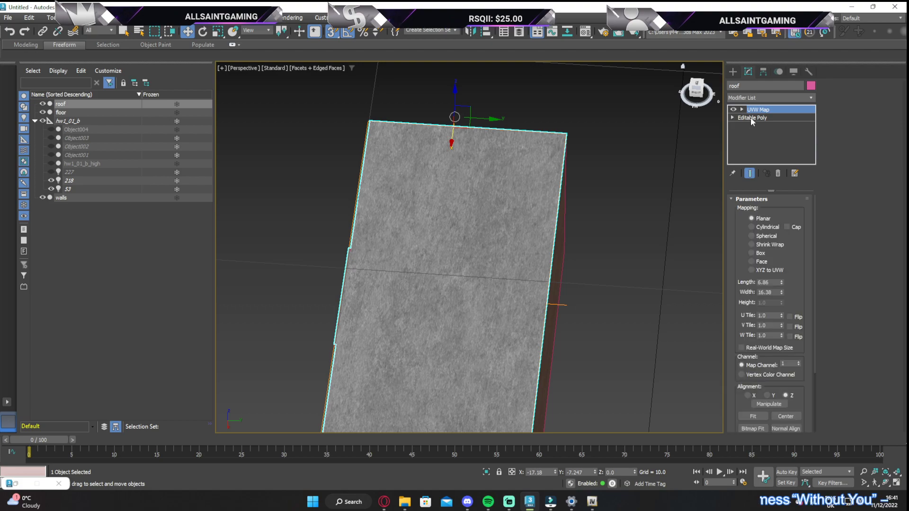
click(761, 256)
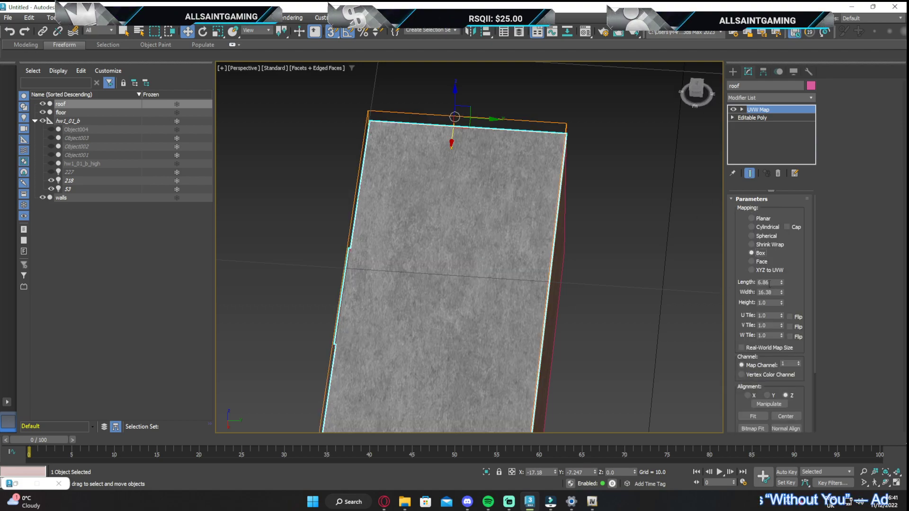
Set the roof's mapping length, width and height to 2.5 and collapse the UVW Map into the editable poly
text(2.5)
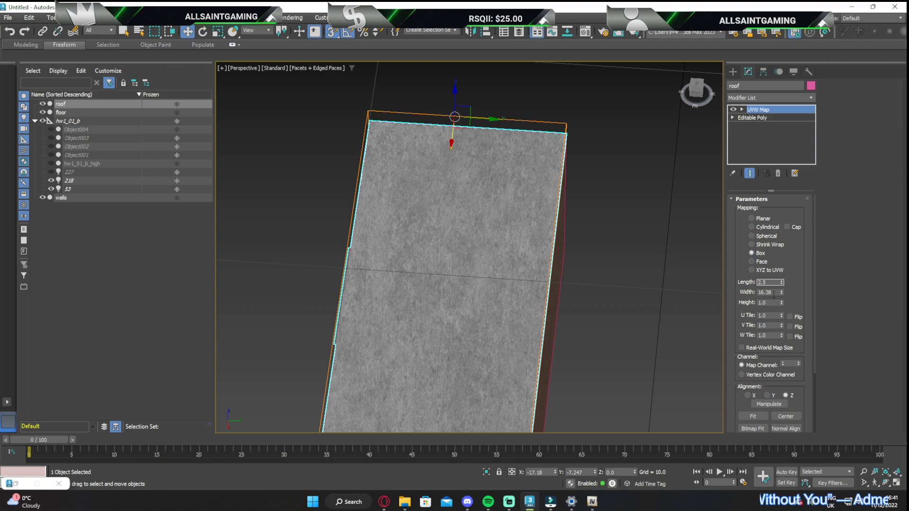
drag(774, 294, 737, 294)
text(2)
key(Tab)
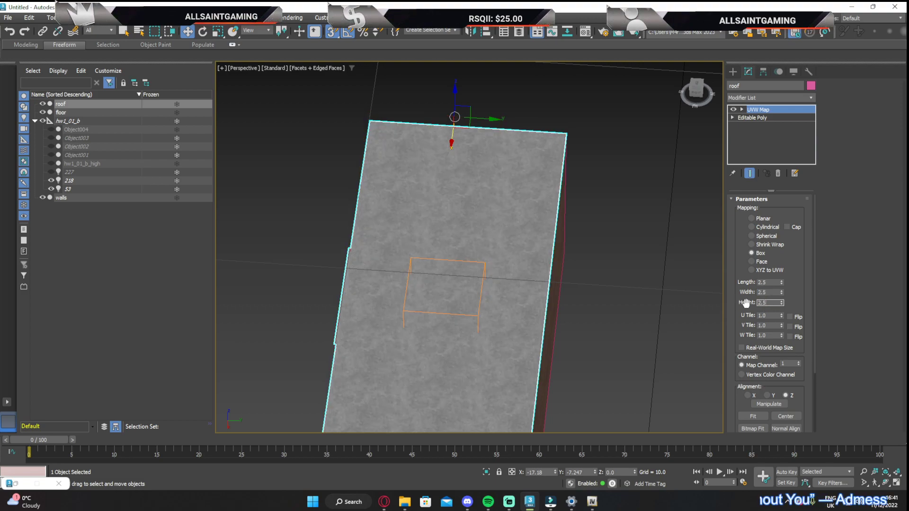
text(2.5)
key(Return)
right_click(775, 110)
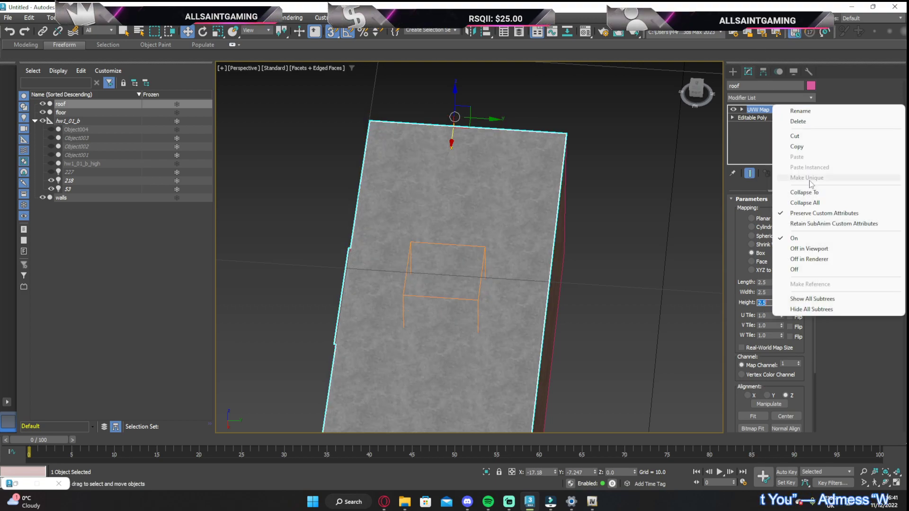
click(800, 194)
drag(700, 91, 667, 97)
middle_drag(632, 372, 446, 232)
scroll(419, 222, up, 4)
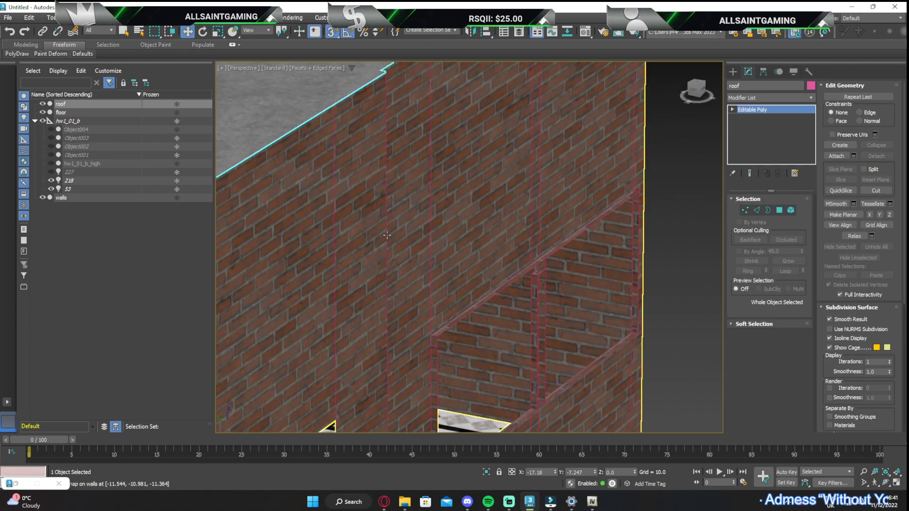
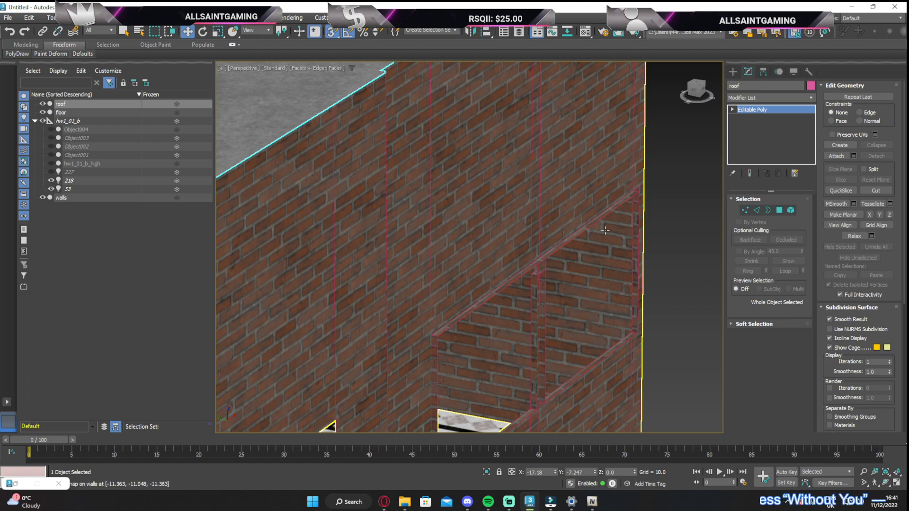
Switch from the roof to the walls object and select the borders of the far window opening
click(767, 210)
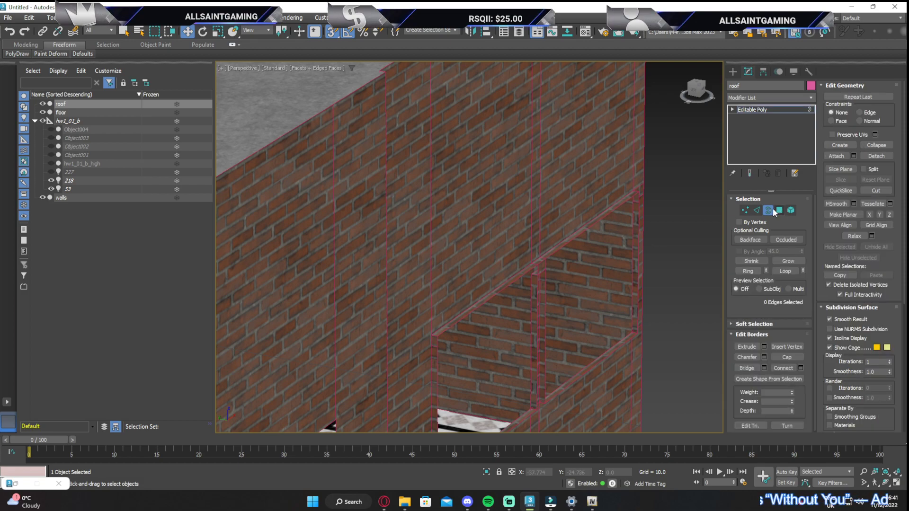
click(769, 212)
click(597, 199)
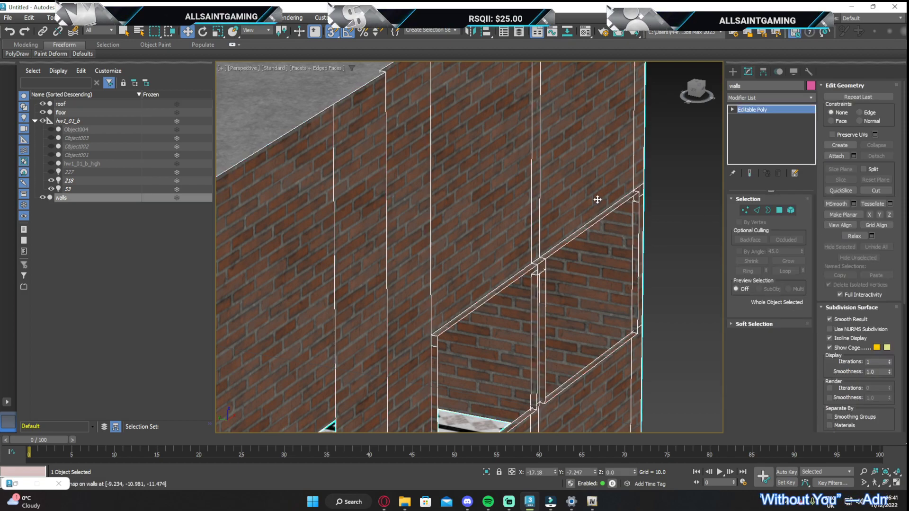
click(766, 209)
click(561, 244)
scroll(559, 244, up, 3)
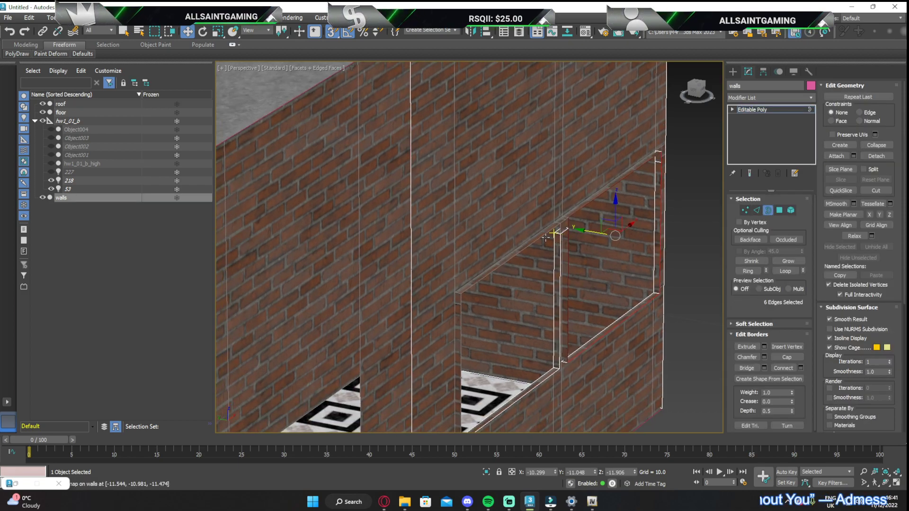
click(547, 238)
scroll(548, 236, up, 4)
Delete the small polygon above the far window's divider and the polygon capping the divider's top
click(779, 212)
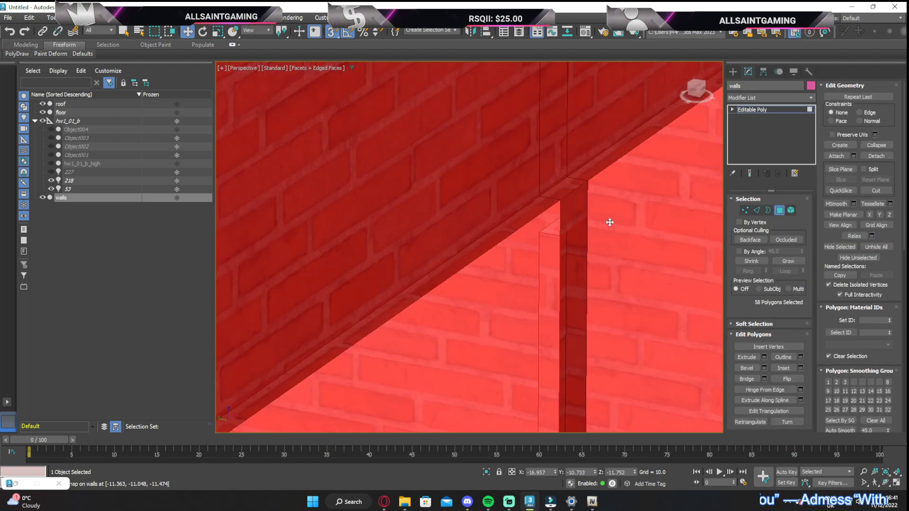
click(578, 212)
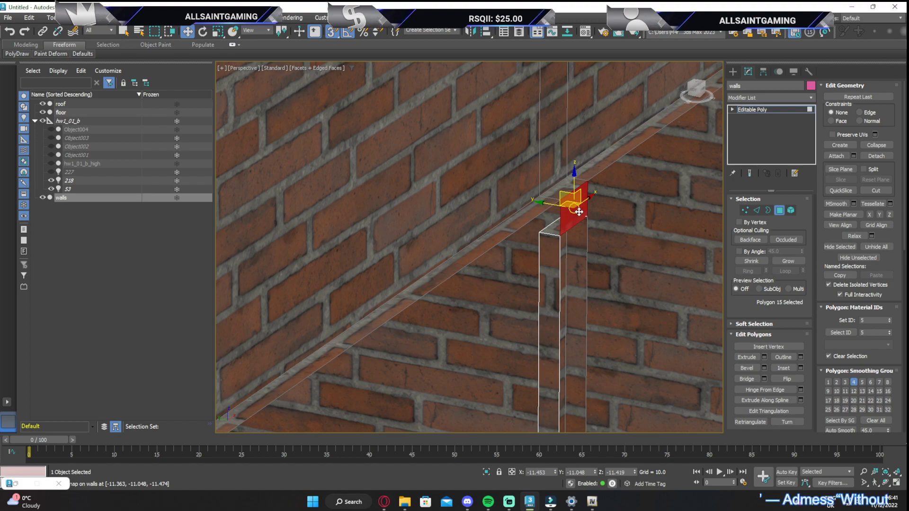
key(Delete)
click(566, 214)
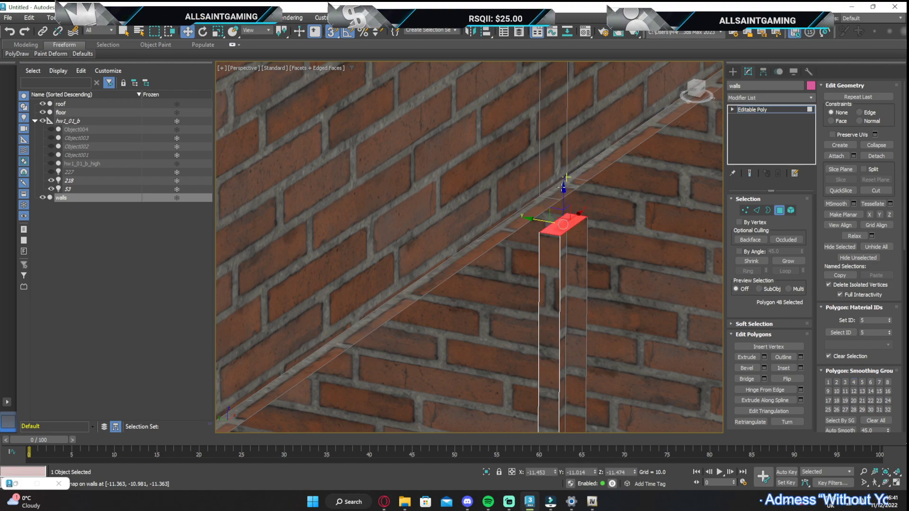
shift+drag(563, 188, 564, 189)
key(Delete)
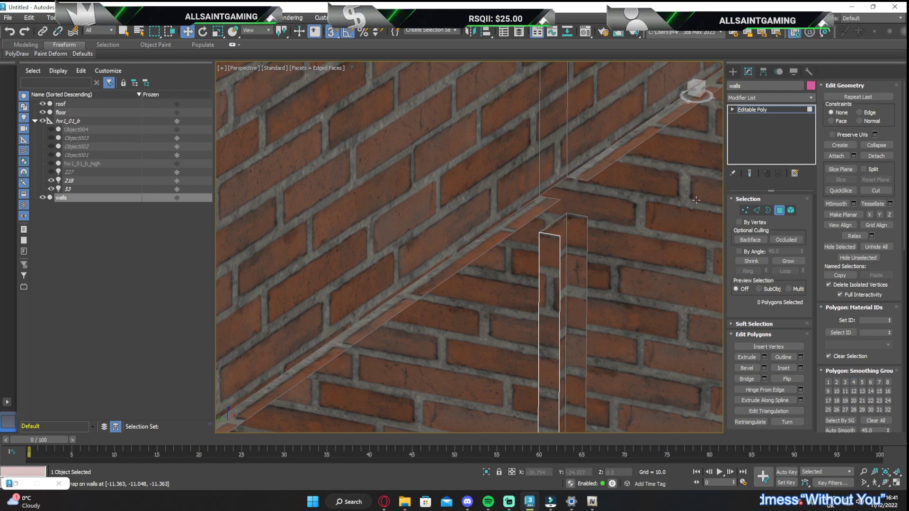
Snap the four top vertices of the far window's divider up to the upper edge of the opening
click(746, 210)
mouse_move(590, 206)
mouse_down()
mouse_move(597, 212)
mouse_move(584, 190)
mouse_up()
scroll(583, 190, down, 6)
middle_drag(580, 294, 507, 268)
scroll(522, 241, up, 5)
scroll(507, 268, down, 7)
scroll(407, 308, down, 5)
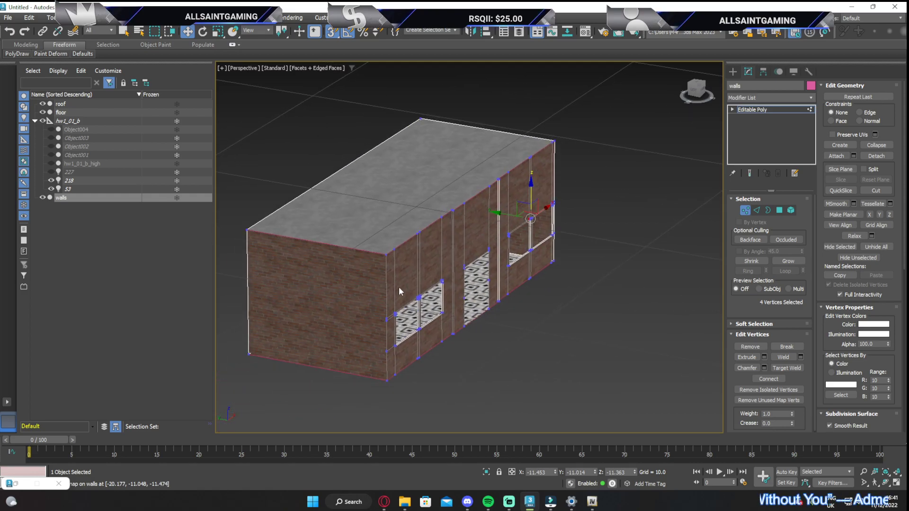
Weld the overlapping vertices at the top of the far window's divider with a weld threshold of 0.001
scroll(475, 331, up, 8)
scroll(521, 236, down, 8)
middle_drag(571, 218, 513, 245)
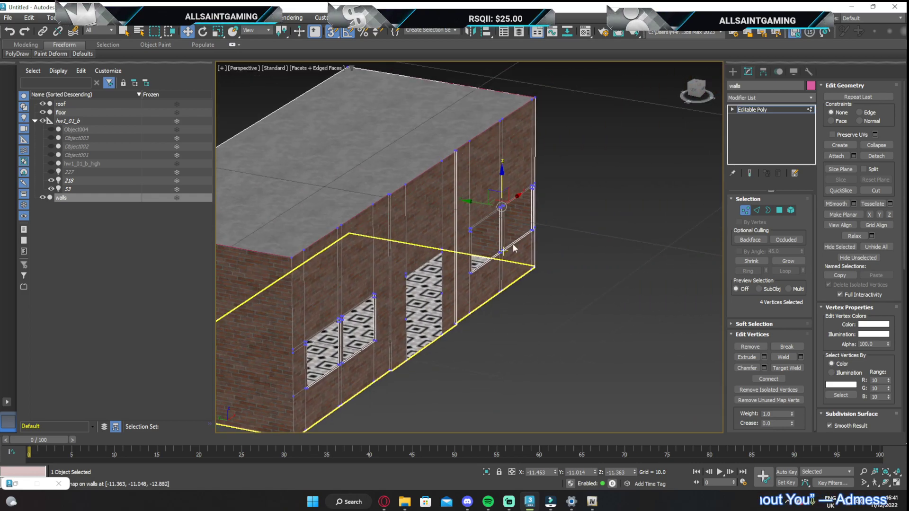
scroll(498, 209, up, 8)
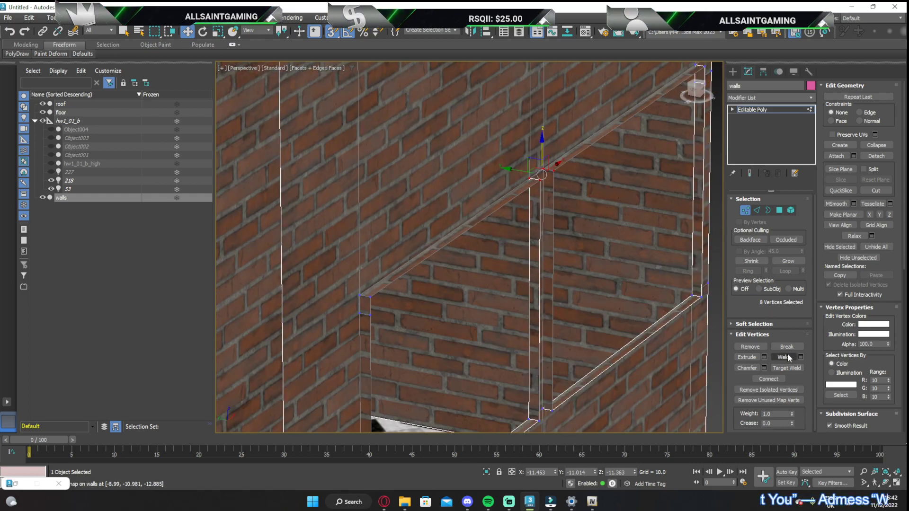
click(801, 357)
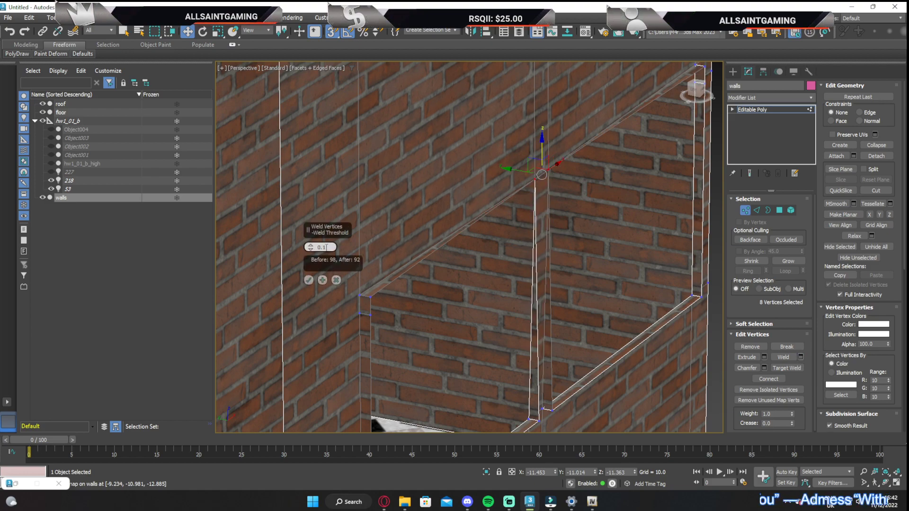
text(0.00)
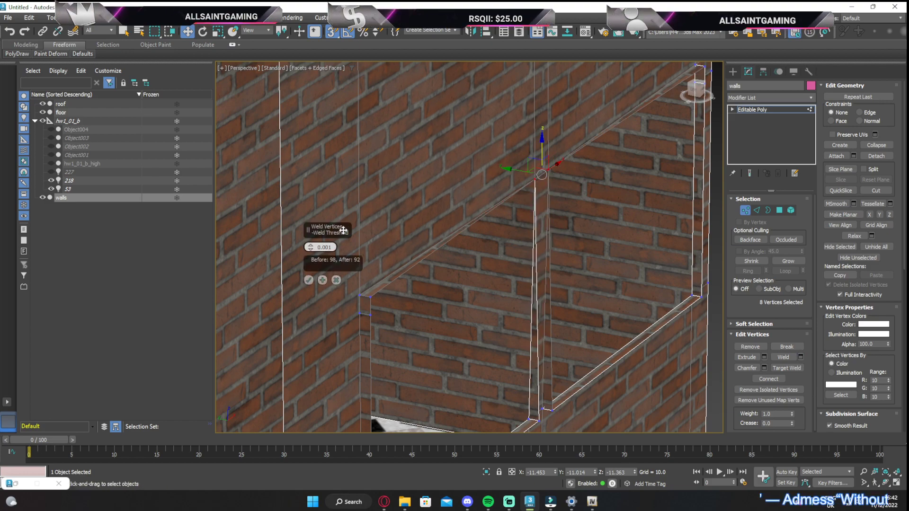
text(1)
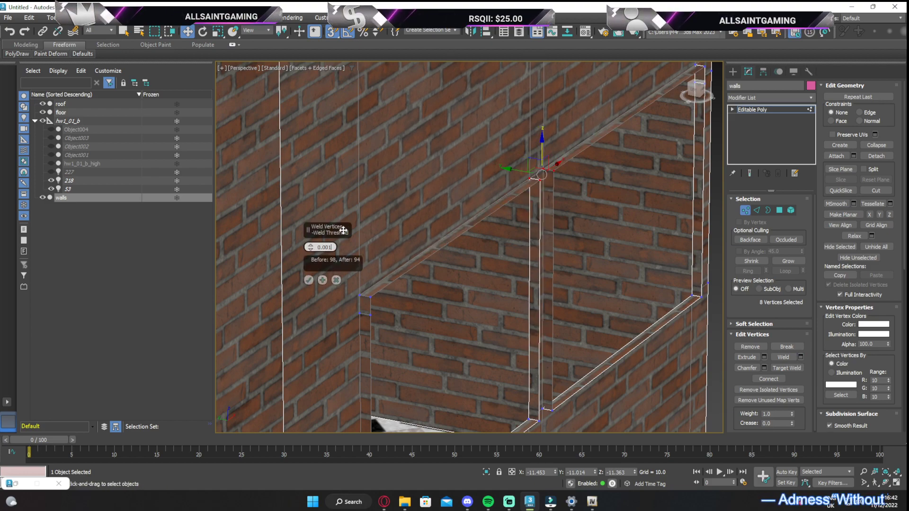
click(309, 280)
Examine the welded vertices at the divider's top and the vertices around the far window opening
scroll(550, 164, up, 4)
click(577, 184)
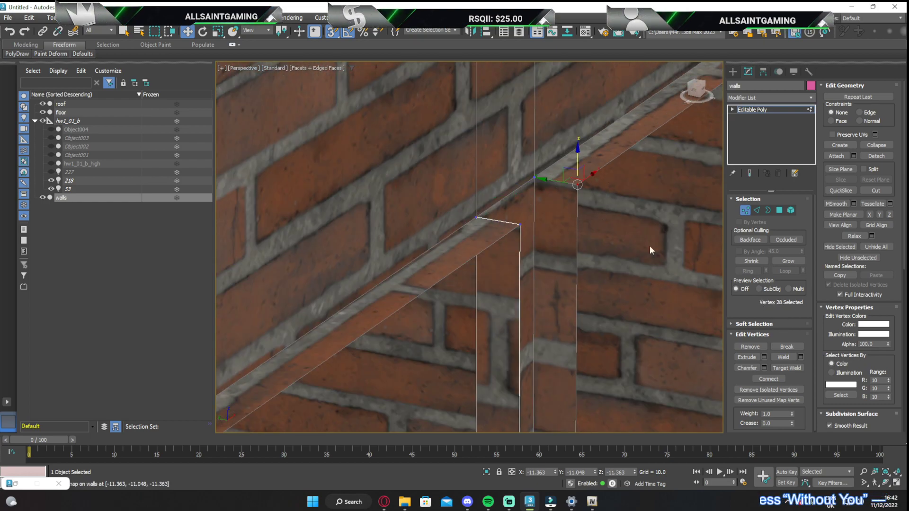
drag(548, 195, 548, 195)
scroll(555, 221, down, 5)
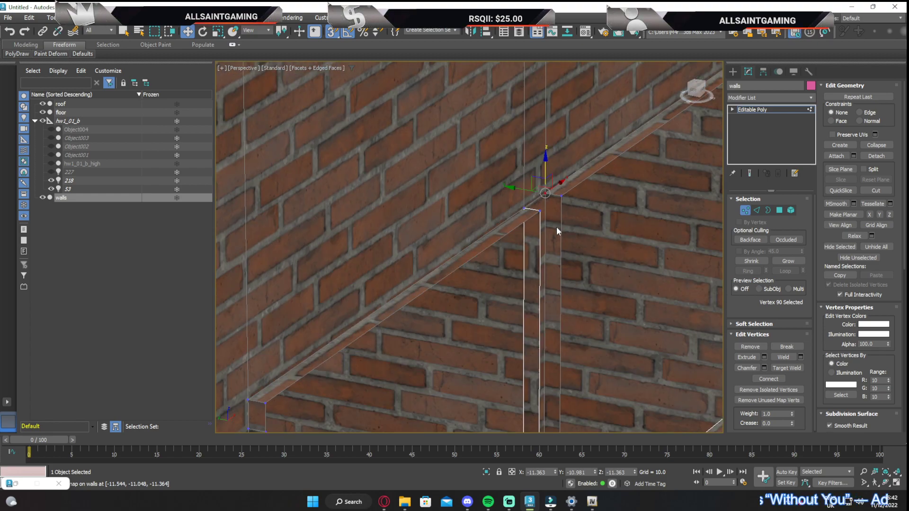
middle_drag(556, 223, 418, 173)
middle_drag(672, 214, 479, 59)
middle_drag(492, 340, 484, 169)
drag(442, 316, 458, 269)
scroll(487, 303, down, 3)
middle_drag(442, 242, 463, 260)
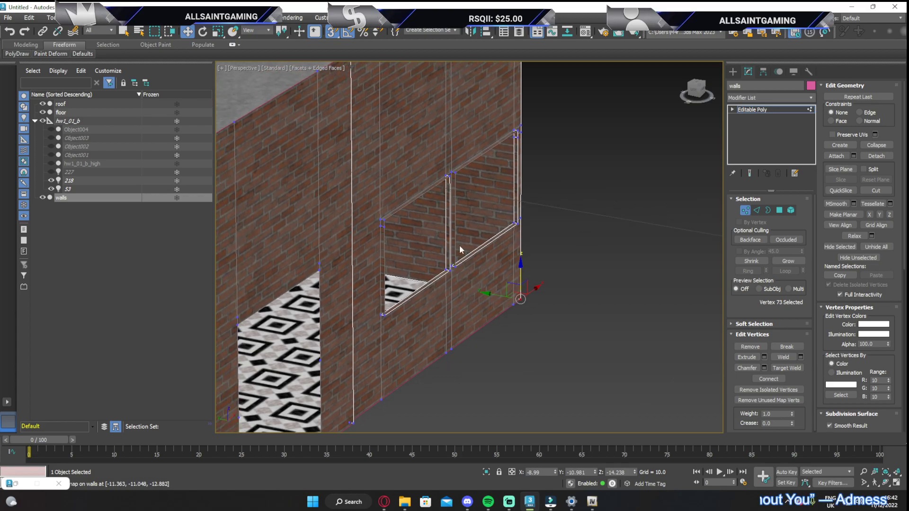
scroll(455, 174, up, 5)
drag(432, 192, 432, 190)
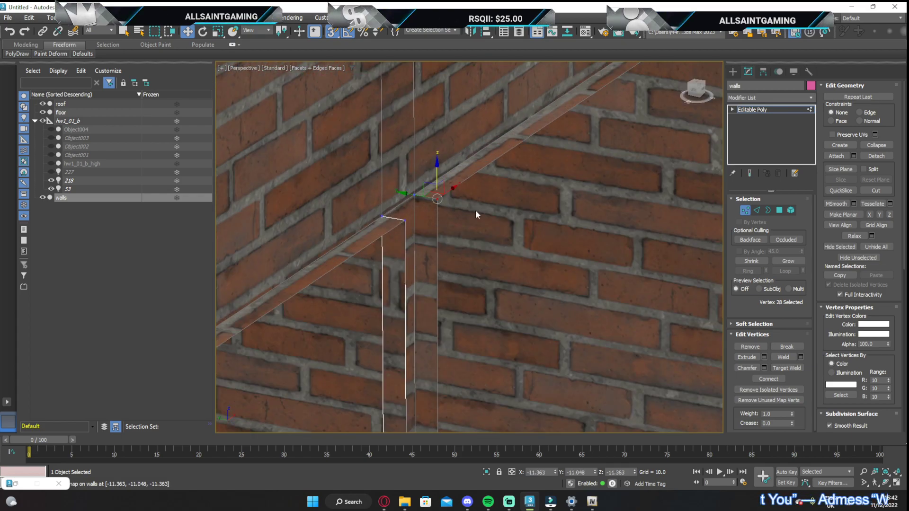
scroll(559, 265, down, 3)
middle_drag(516, 249, 488, 145)
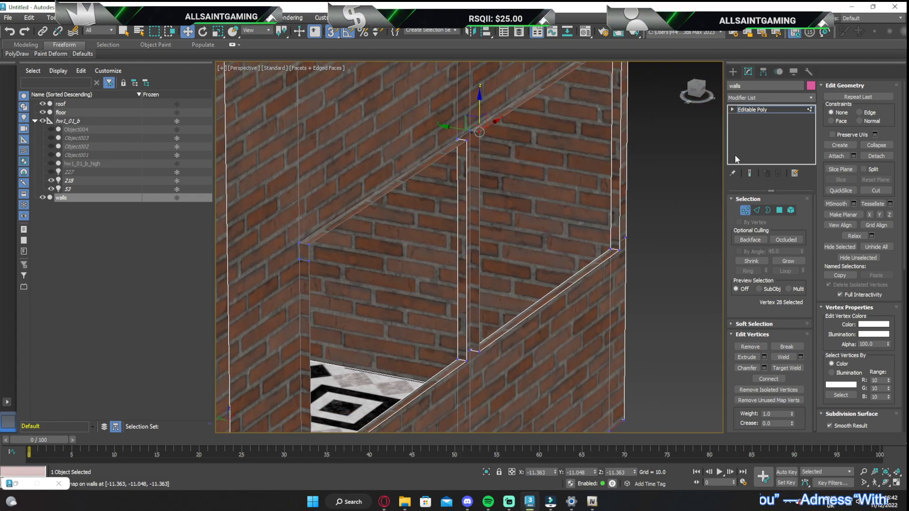
Select the border edges of both double window openings in the walls and create a shape from them
click(765, 213)
click(621, 182)
middle_drag(463, 361, 505, 305)
ctrl+click(510, 293)
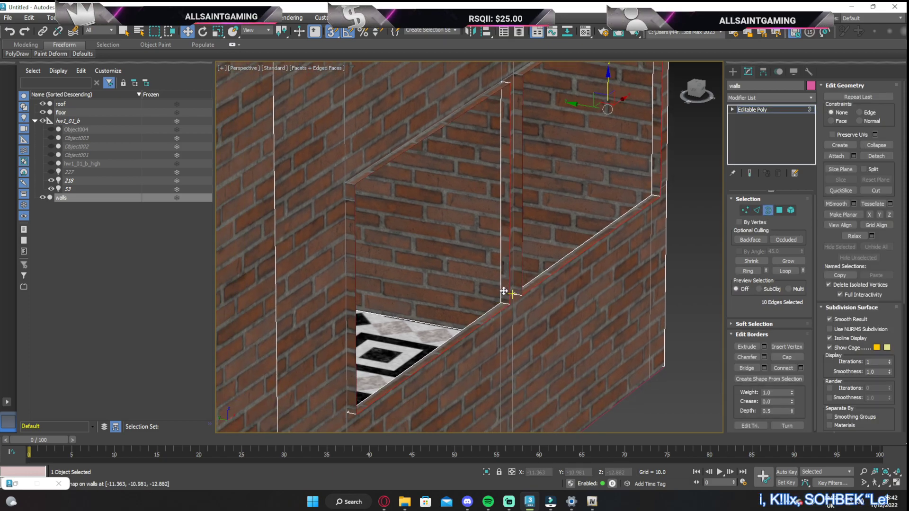
scroll(539, 221, down, 5)
scroll(418, 245, up, 6)
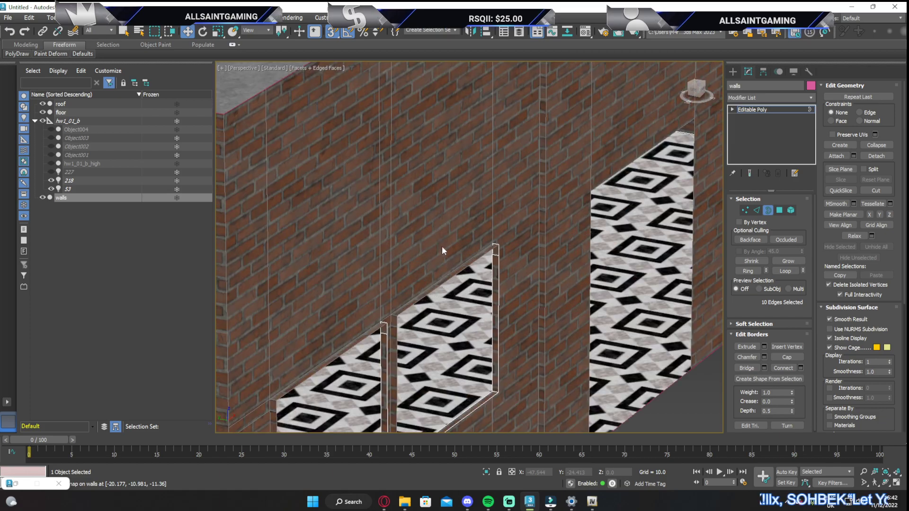
ctrl+click(482, 258)
middle_drag(388, 325, 491, 171)
ctrl+click(452, 223)
scroll(485, 230, down, 3)
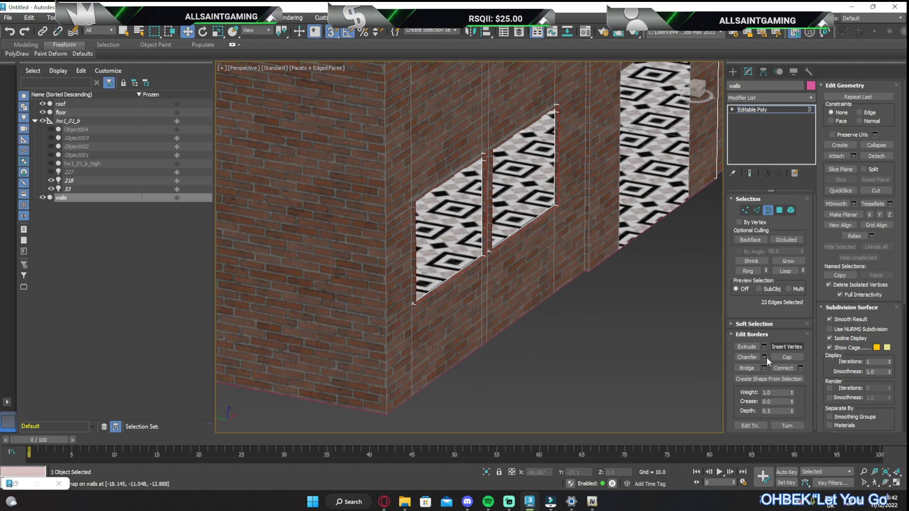
click(752, 379)
click(433, 264)
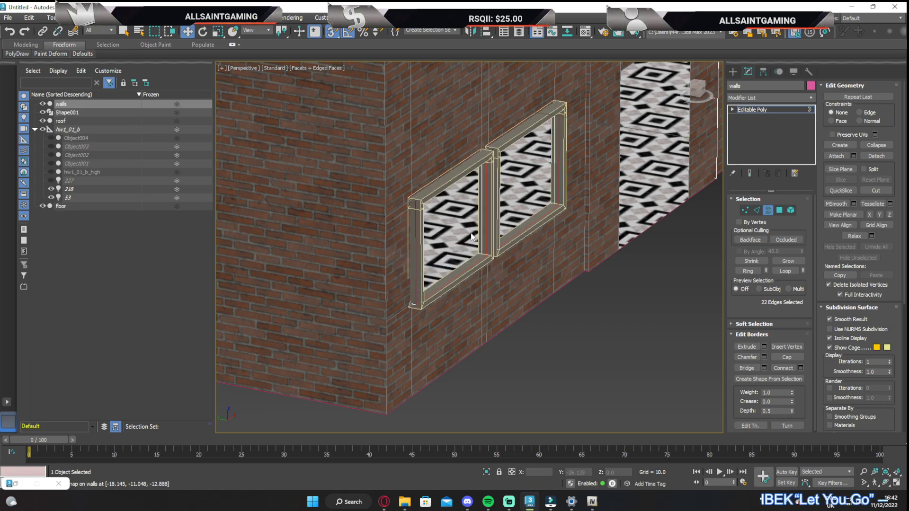
Select the new window frame shape and unlock the aspect ratio of its rectangular rendering profile
scroll(474, 155, up, 8)
scroll(463, 207, down, 8)
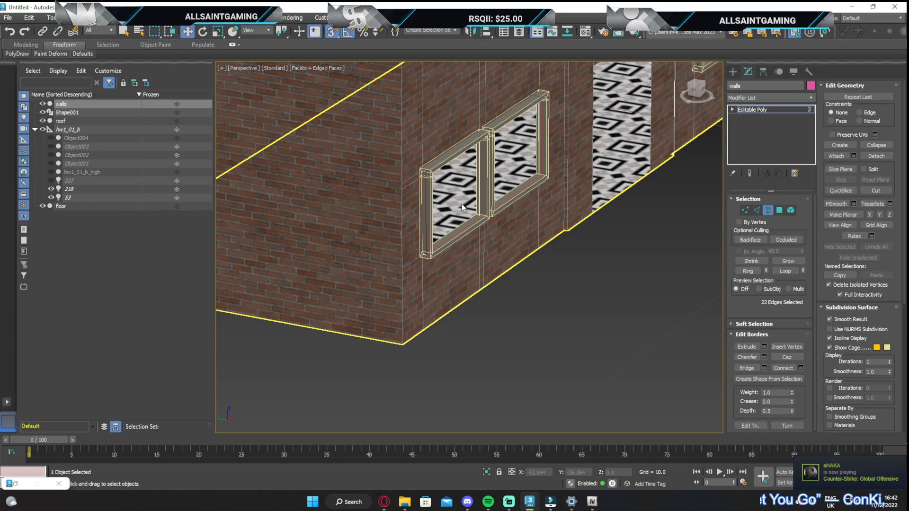
drag(697, 89, 785, 73)
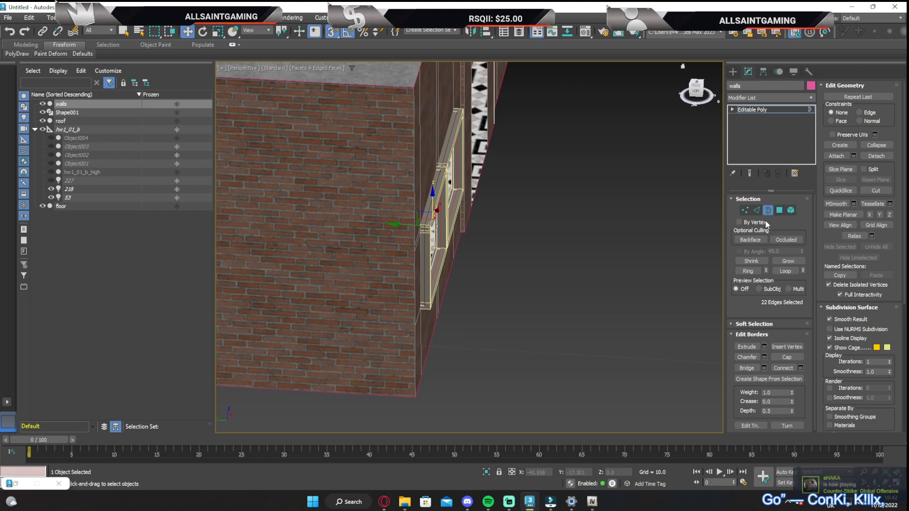
click(66, 114)
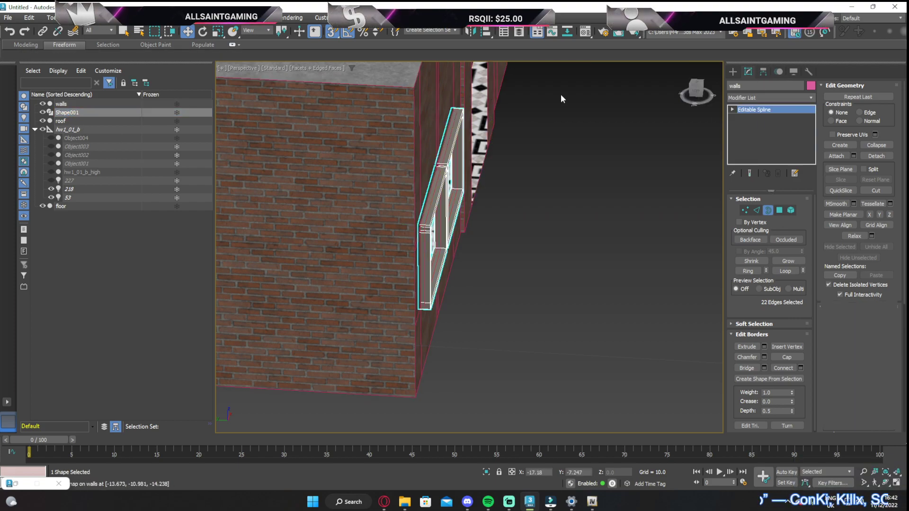
drag(697, 90, 598, 95)
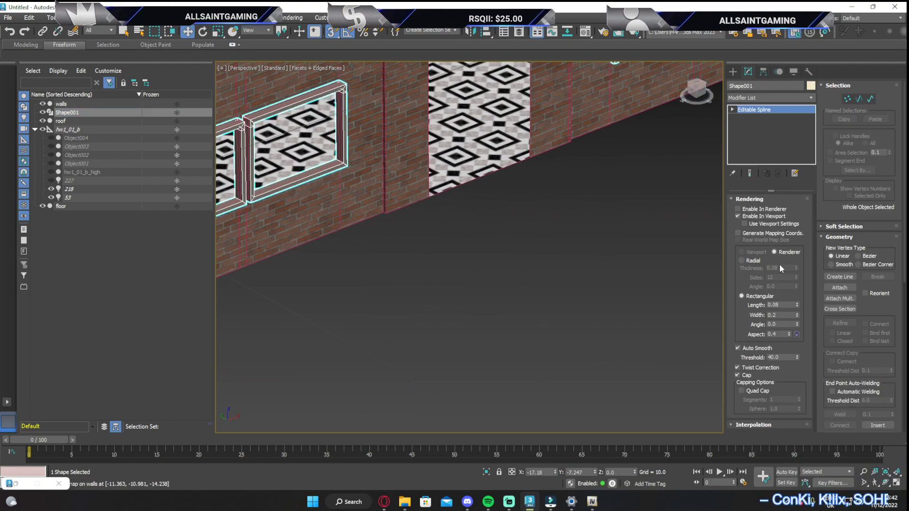
drag(796, 305, 807, 314)
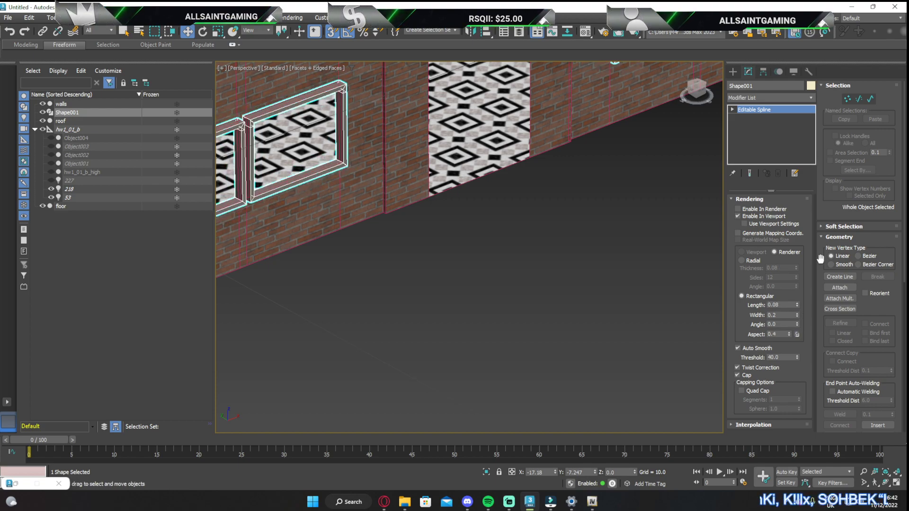
Reselect the walls object and select three of the edges framing the doorway opening
scroll(576, 200, down, 8)
scroll(524, 294, up, 10)
scroll(524, 294, down, 6)
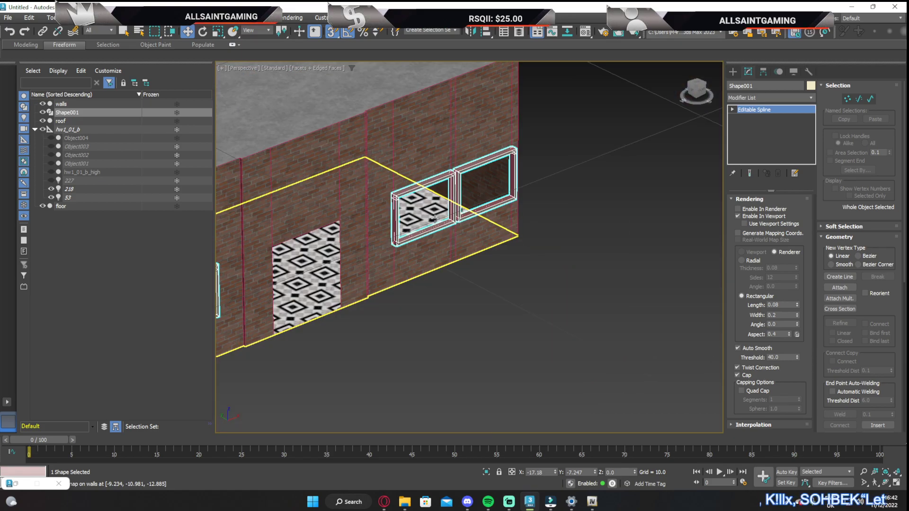
scroll(495, 175, up, 12)
click(495, 175)
middle_drag(495, 175, 568, 163)
key(3)
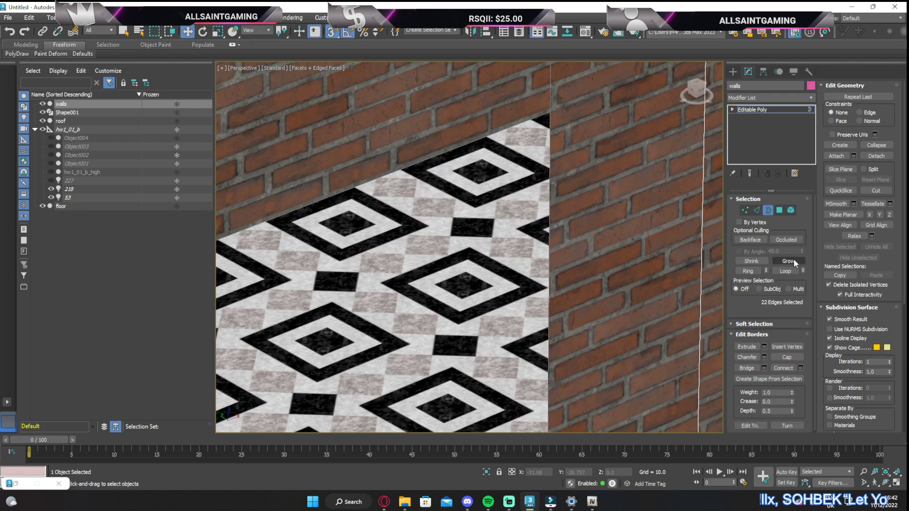
click(760, 212)
drag(547, 235, 606, 229)
ctrl+drag(460, 226, 449, 142)
scroll(399, 278, down, 3)
scroll(398, 278, down, 3)
middle_drag(398, 278, 487, 169)
ctrl+drag(403, 249, 370, 254)
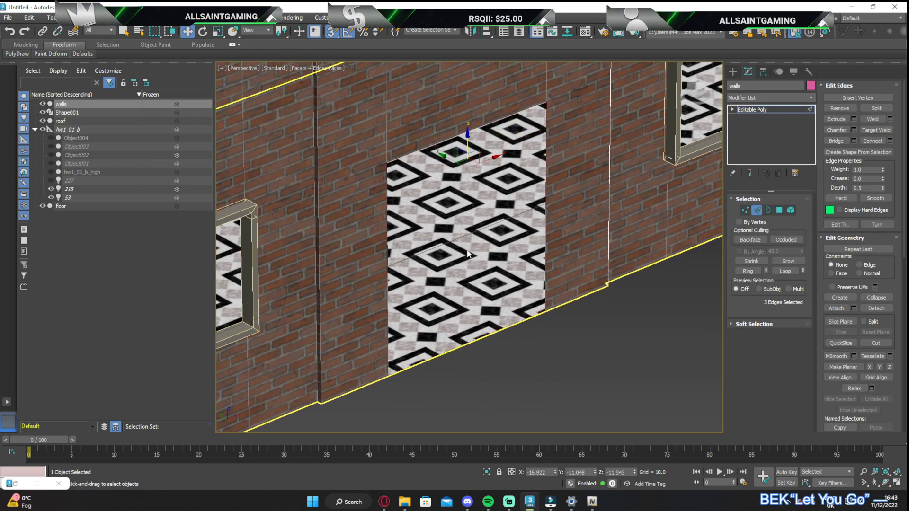
Add the remaining side edge nearest the far window to the doorway selection and create a shape from the selected edges
ctrl+click(546, 255)
scroll(553, 268, up, 5)
scroll(553, 268, down, 5)
scroll(546, 109, up, 3)
mouse_move(694, 89)
mouse_down()
mouse_move(757, 96)
mouse_move(765, 68)
mouse_move(680, 99)
mouse_move(703, 90)
mouse_up()
key(ctrl+z)
scroll(592, 142, up, 5)
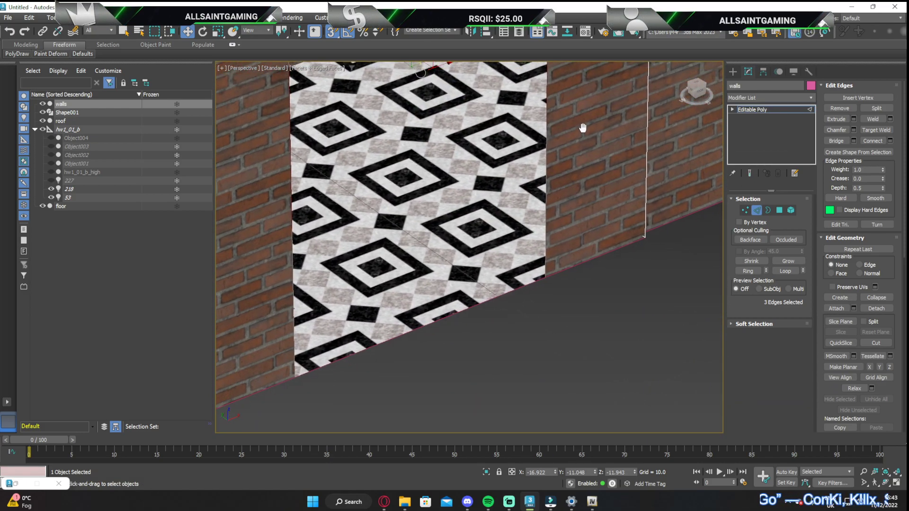
ctrl+click(540, 187)
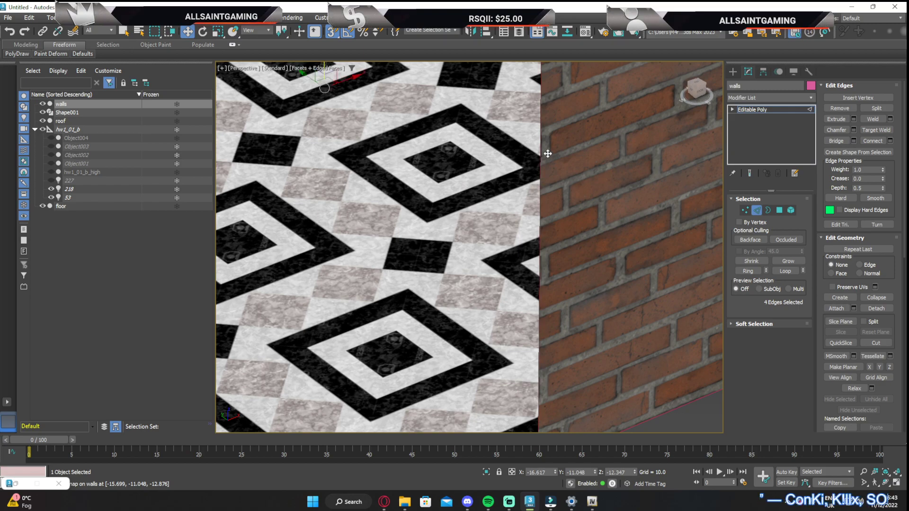
scroll(548, 161, down, 5)
middle_drag(546, 220, 528, 255)
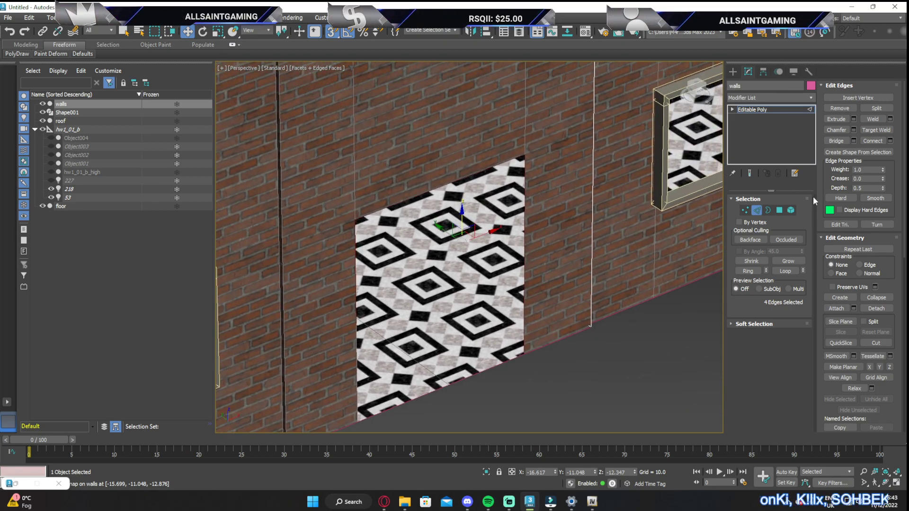
click(829, 152)
click(438, 262)
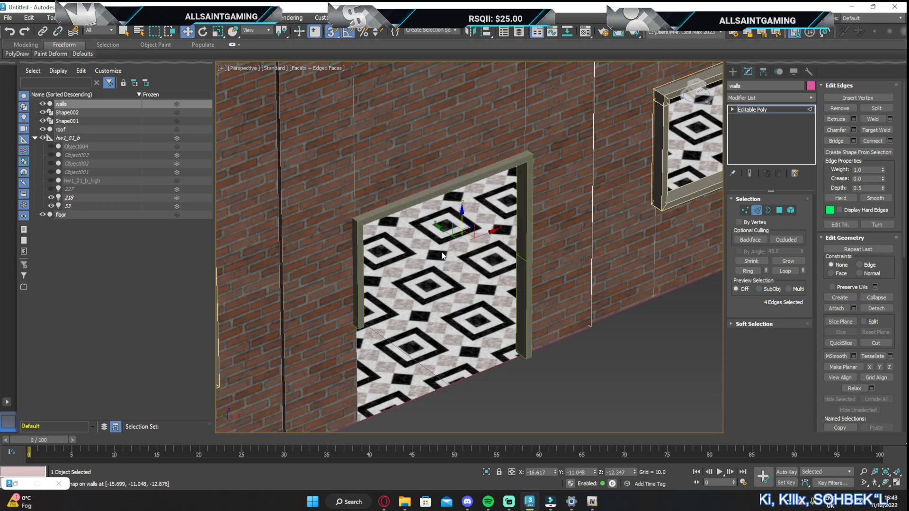
middle_drag(467, 237, 470, 202)
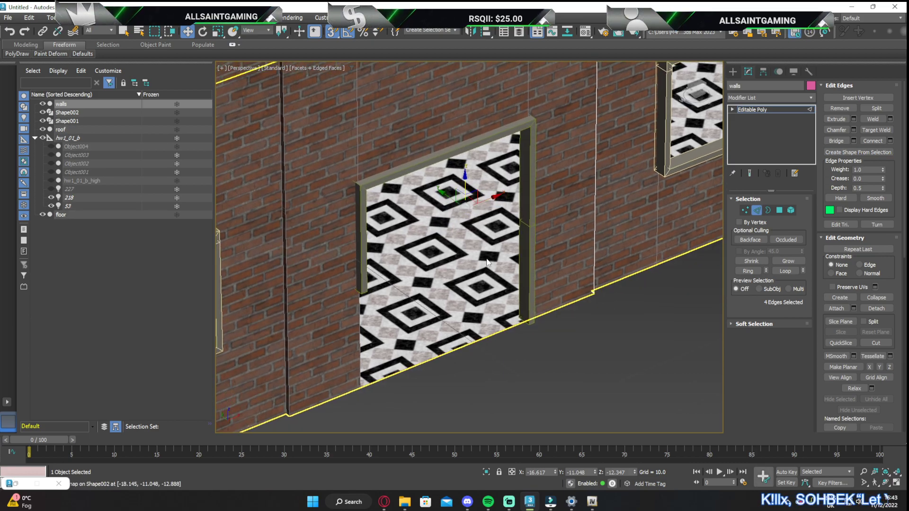
Select the doorway frame shape and move the end vertex of its short leg straight down to floor level
alt+middle_drag(429, 270, 476, 210)
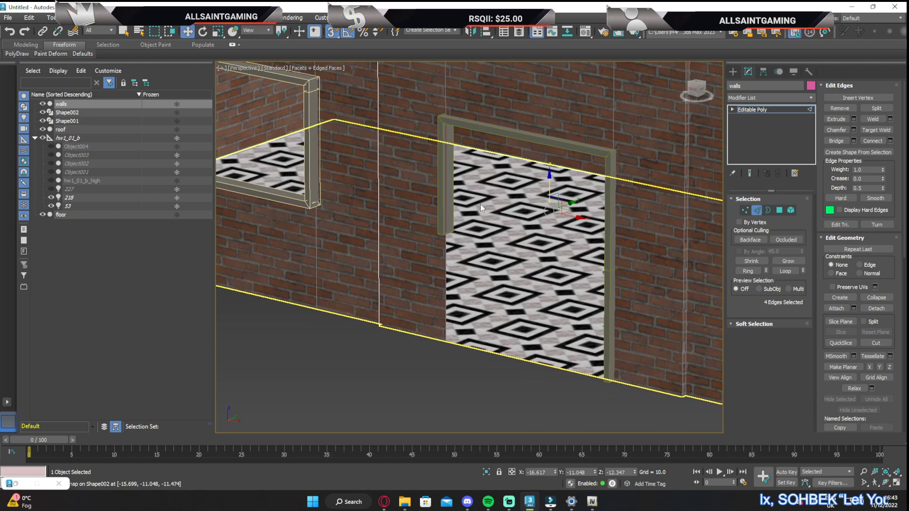
scroll(417, 171, up, 6)
scroll(531, 200, down, 8)
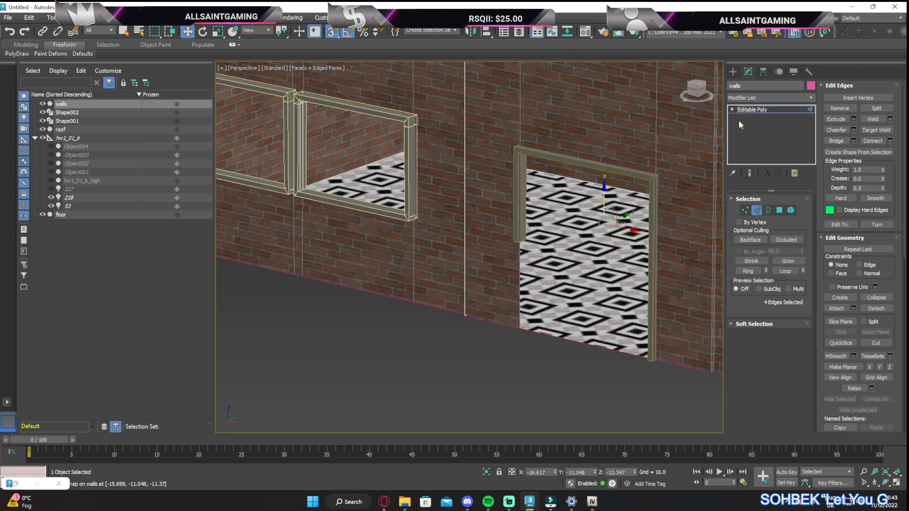
click(68, 113)
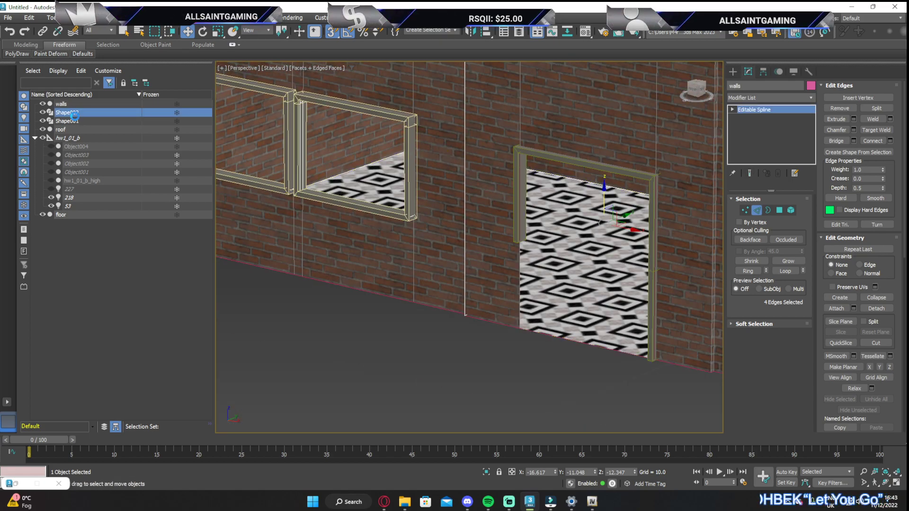
click(847, 98)
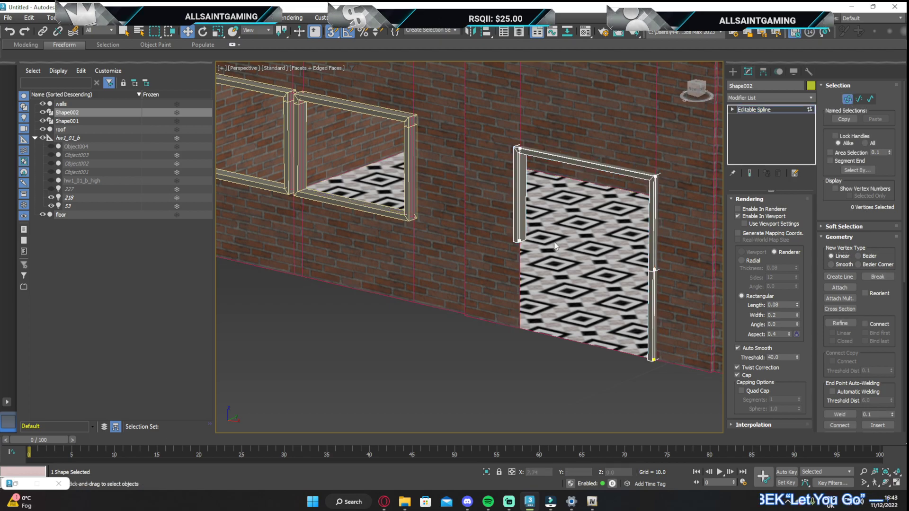
click(520, 242)
drag(519, 242, 648, 359)
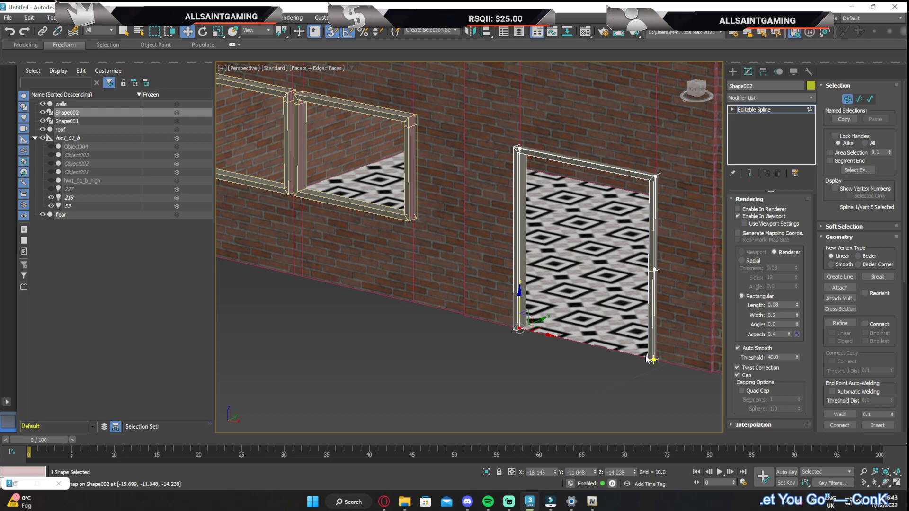
scroll(619, 235, down, 7)
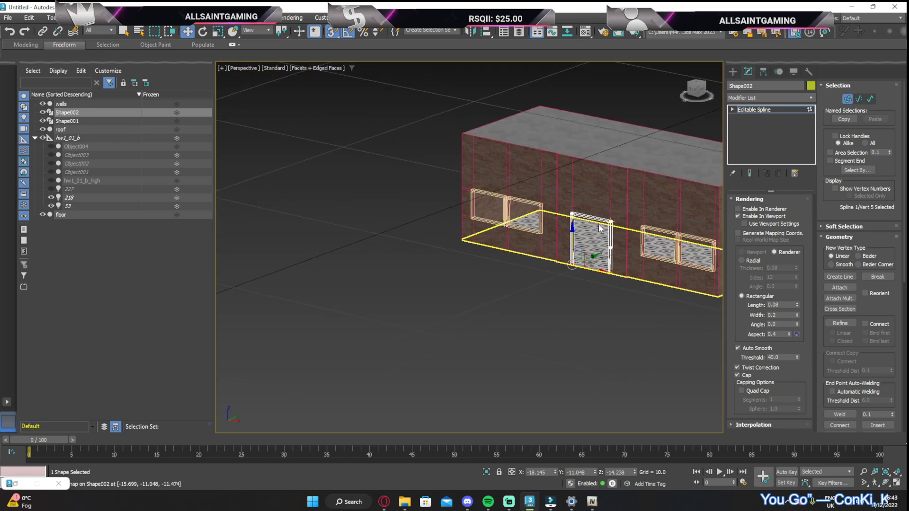
scroll(601, 232, up, 7)
Convert the doorway frame shape and the window frame shape to Editable Poly objects
click(849, 100)
middle_drag(684, 217, 520, 168)
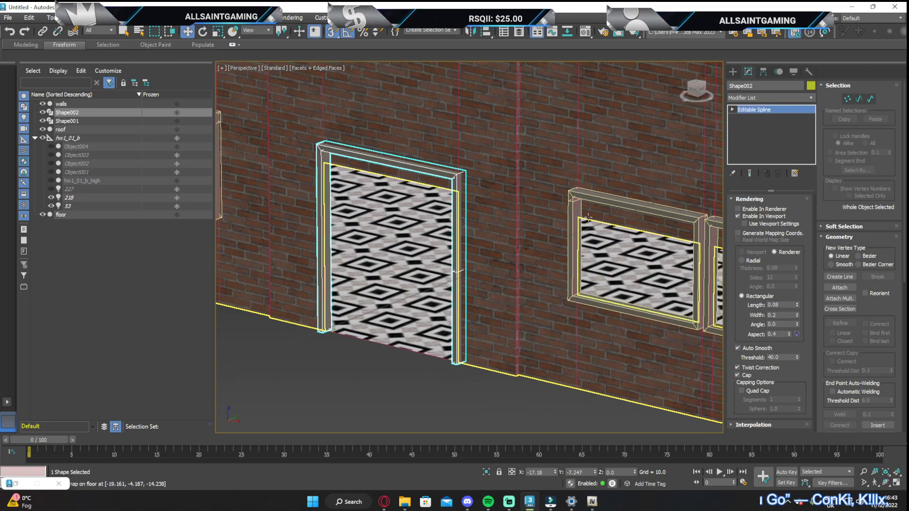
right_click(754, 109)
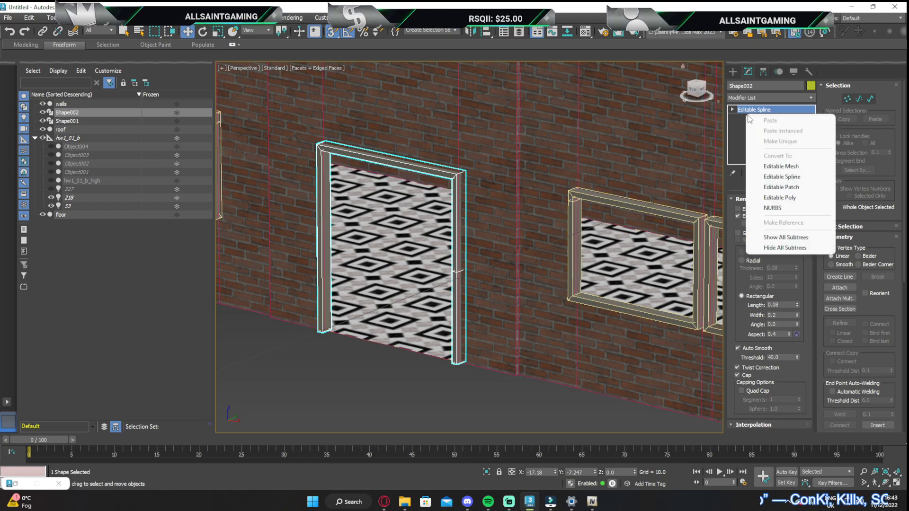
click(788, 197)
click(617, 212)
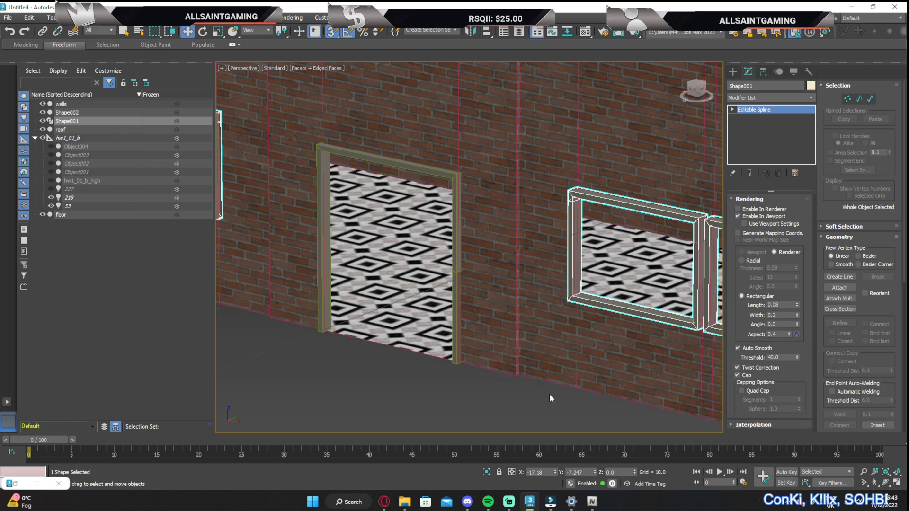
right_click(540, 367)
mouse_move(580, 486)
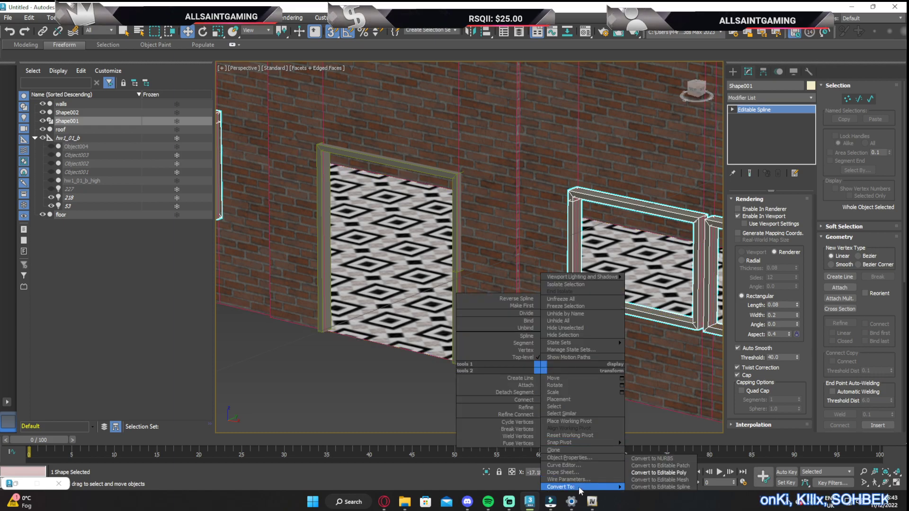
click(659, 473)
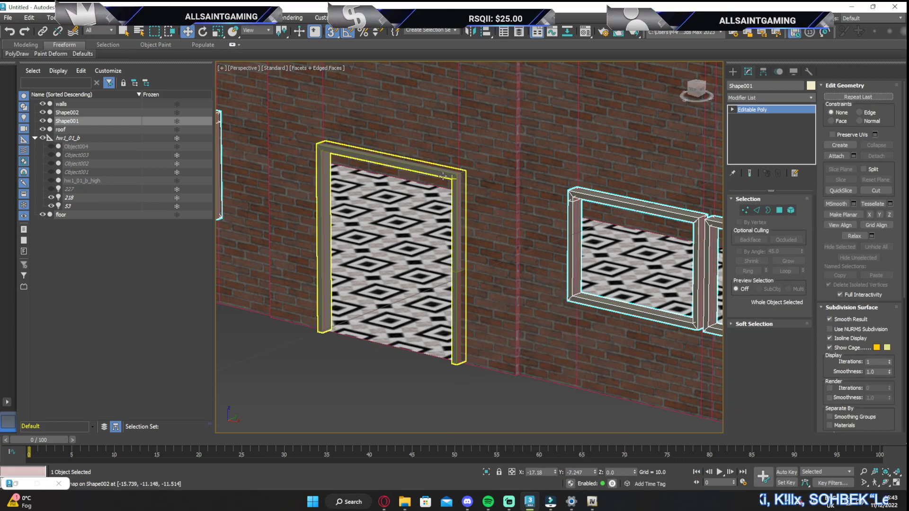
Attach the window frames to the doorway frame so they form one object
click(444, 176)
click(837, 155)
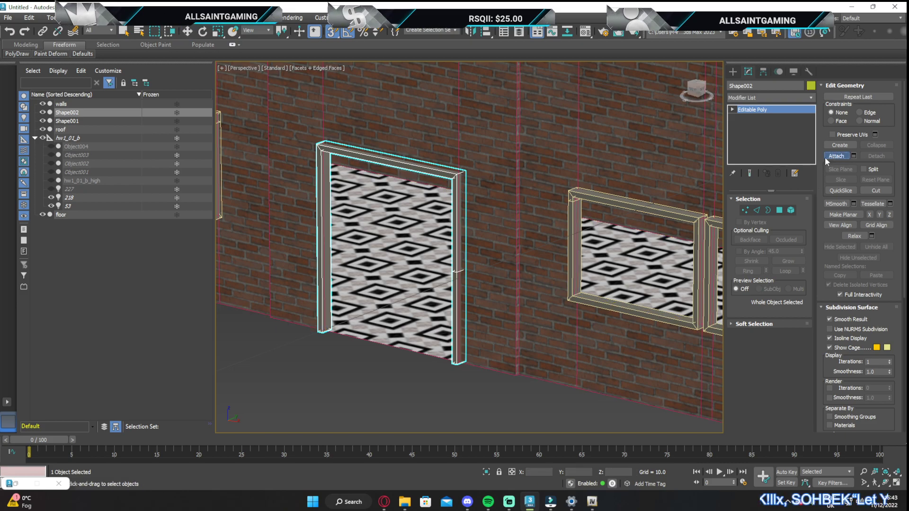
click(608, 201)
scroll(521, 230, down, 5)
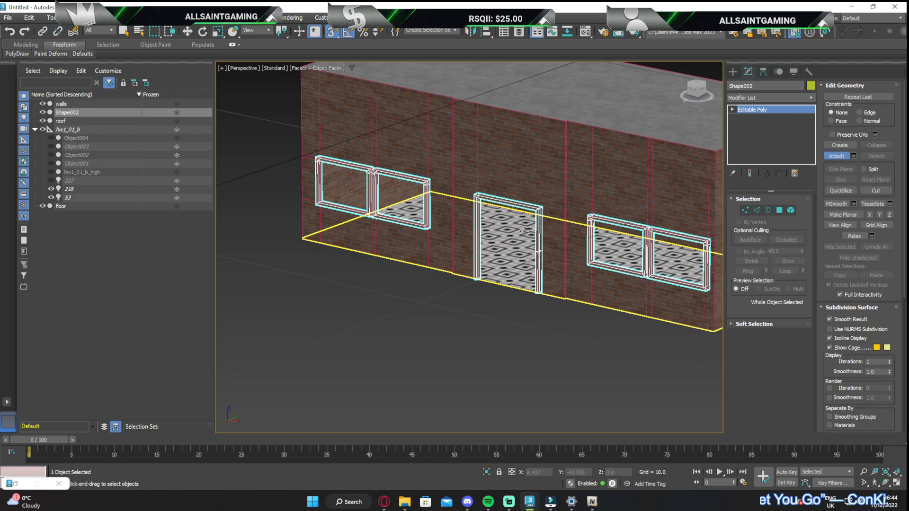
click(525, 232)
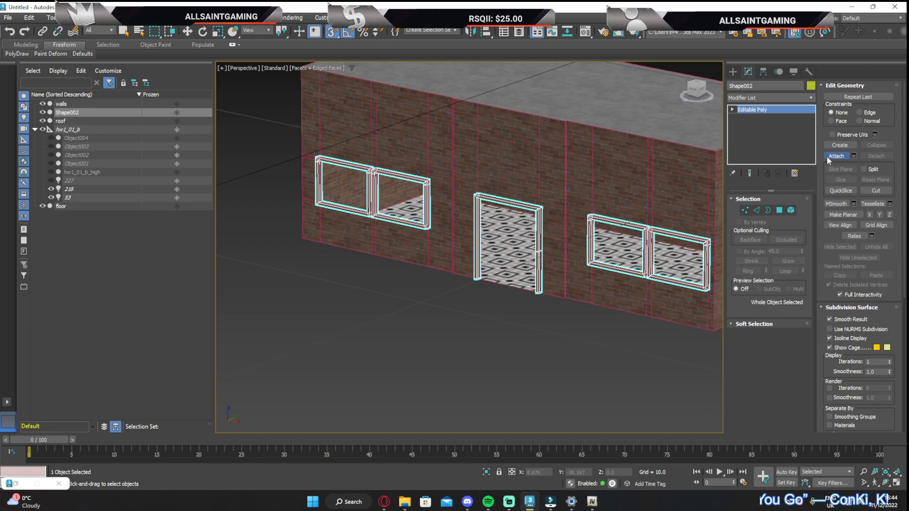
key(w)
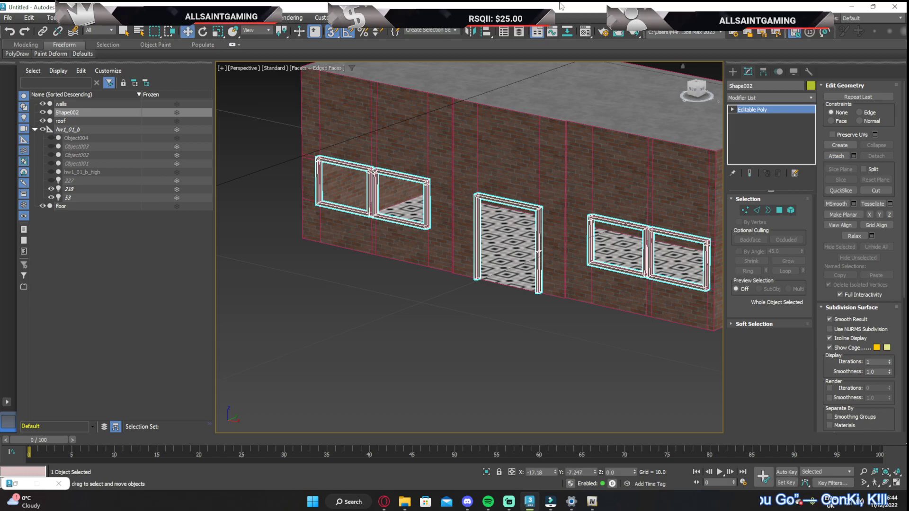
Assign the wood material to the combined door and window frames, then select the glass material sample
click(585, 32)
click(346, 100)
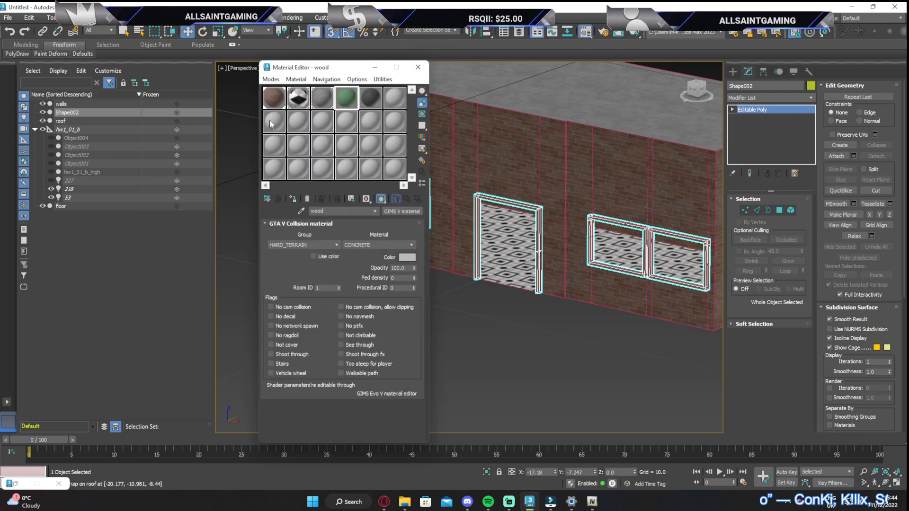
scroll(536, 221, up, 5)
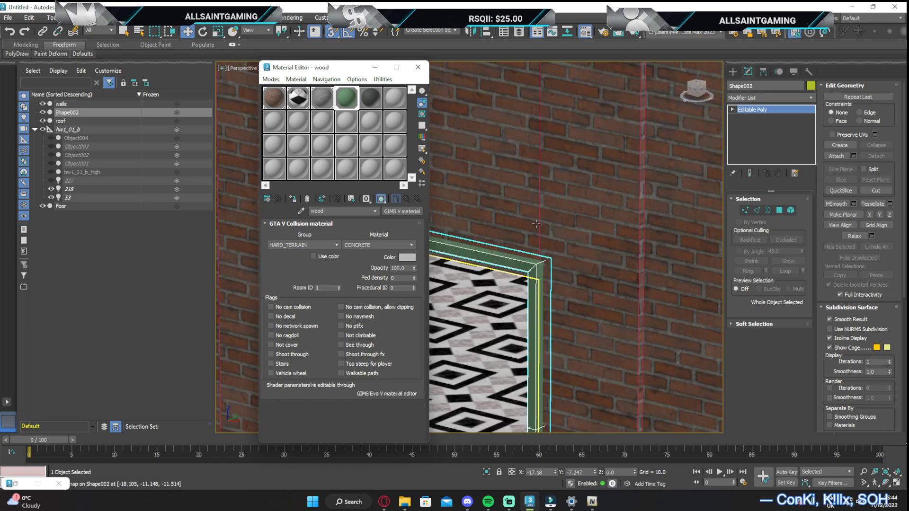
middle_drag(629, 237, 603, 193)
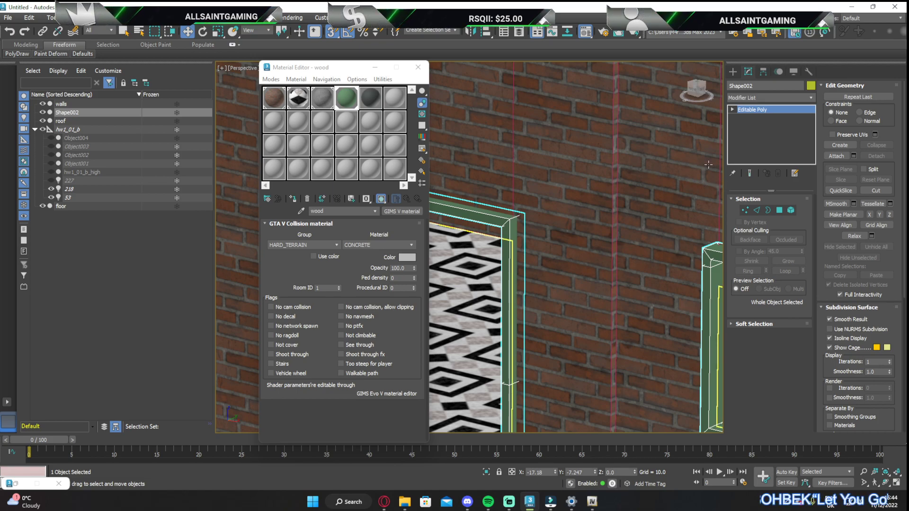
key(z)
middle_drag(569, 276, 603, 260)
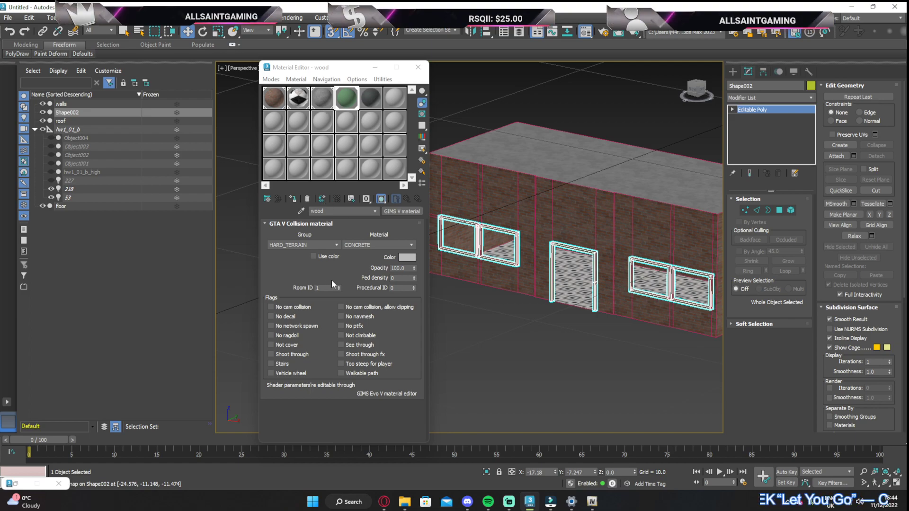
click(312, 104)
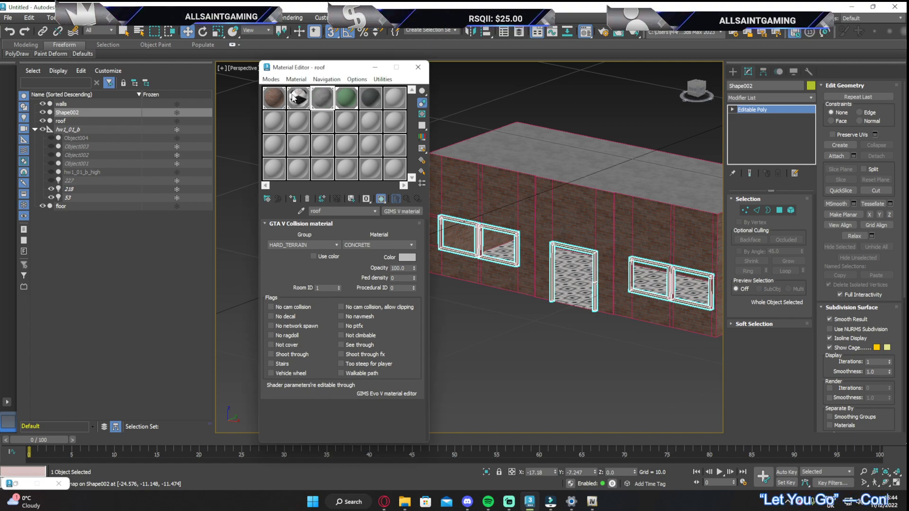
click(371, 98)
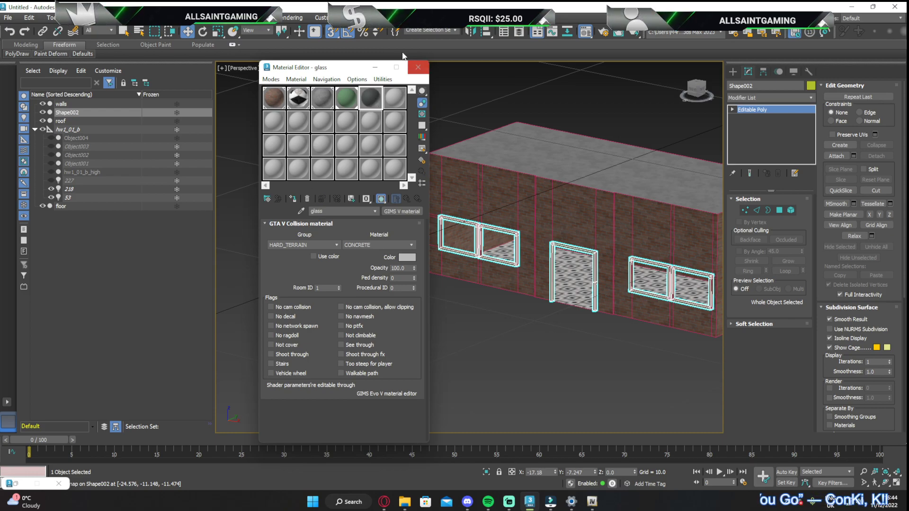
click(375, 67)
From the top view, create a flat box about 5.14 wide and 0.12 long in front of the window wall
drag(697, 89, 706, 101)
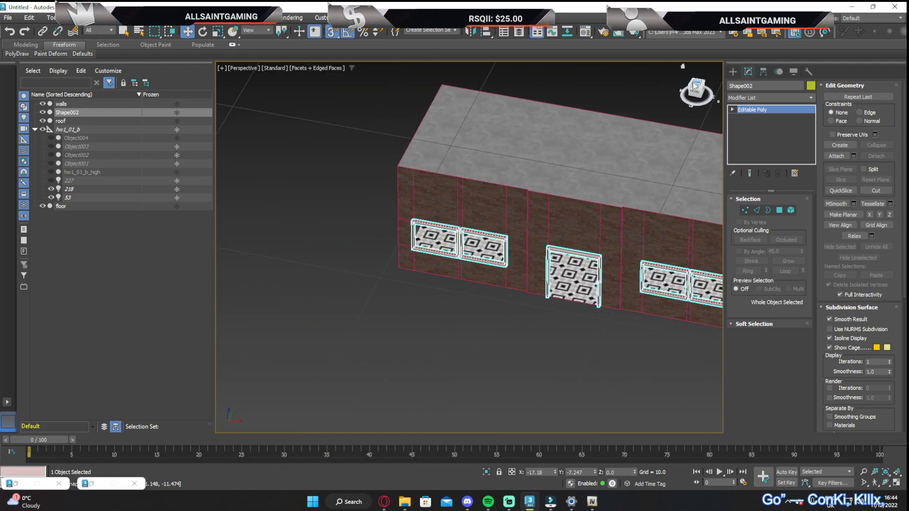
click(697, 84)
click(733, 72)
click(748, 135)
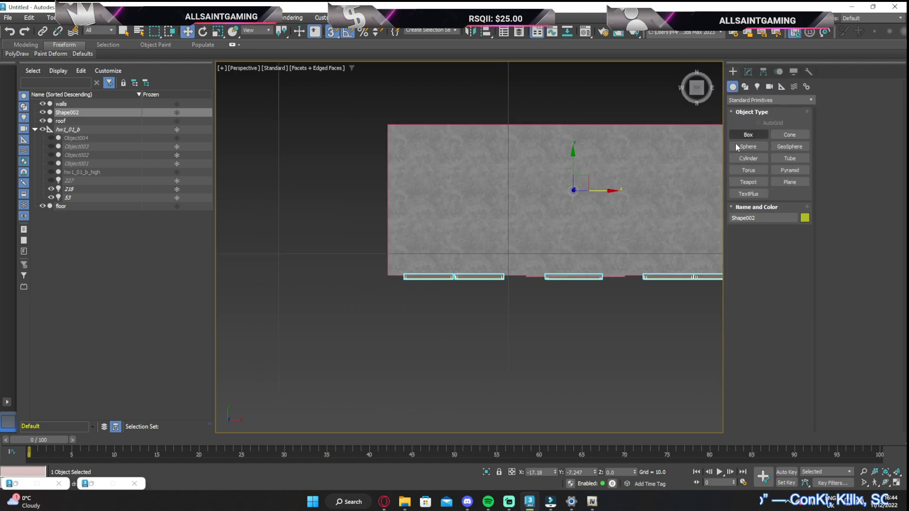
middle_drag(631, 297, 470, 275)
drag(469, 274, 588, 273)
click(596, 205)
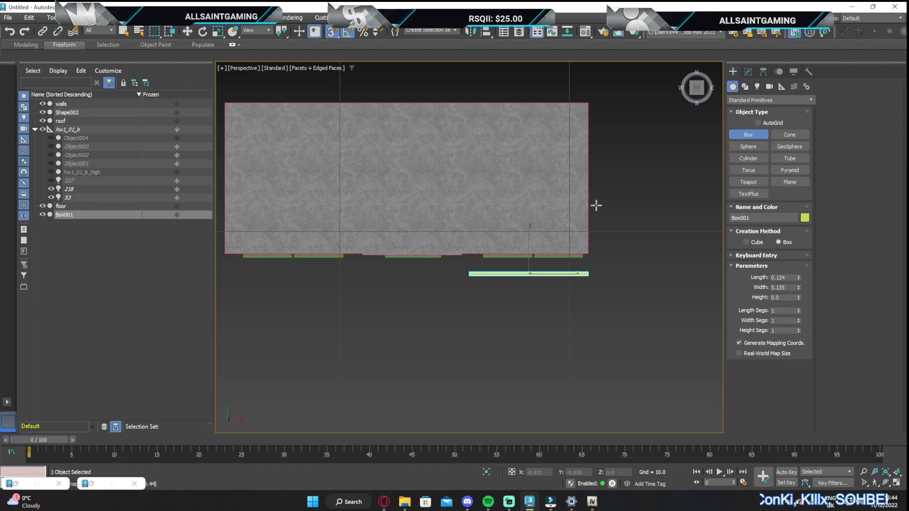
Raise the height of the new box to 3.24
drag(700, 92, 711, 61)
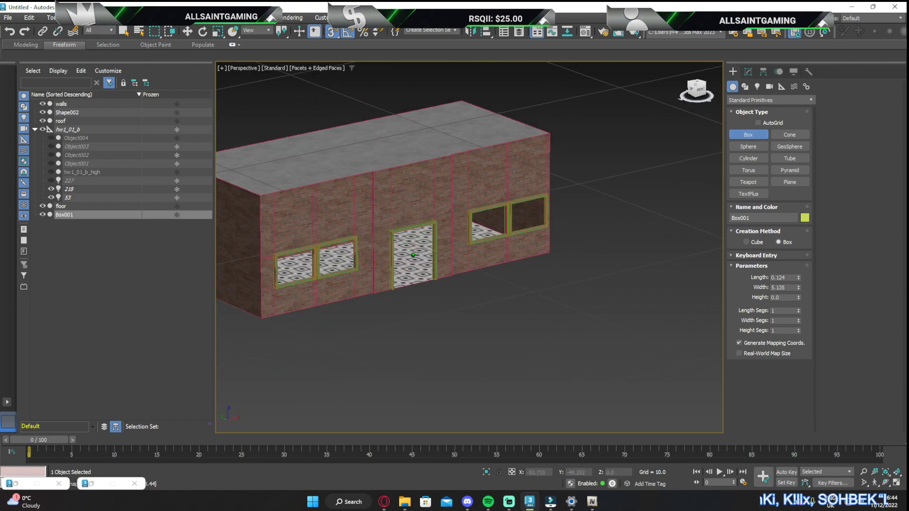
middle_drag(607, 186, 595, 412)
scroll(570, 327, down, 4)
middle_drag(556, 278, 533, 225)
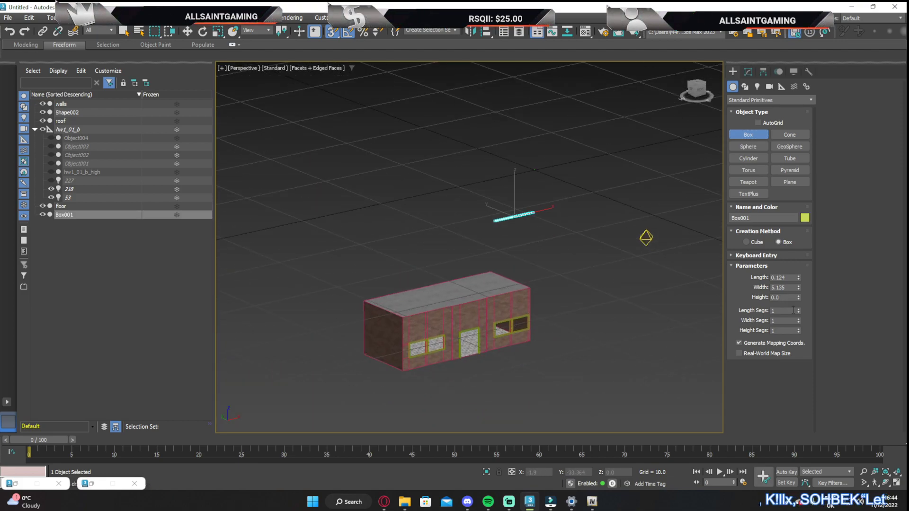
drag(799, 297, 799, 266)
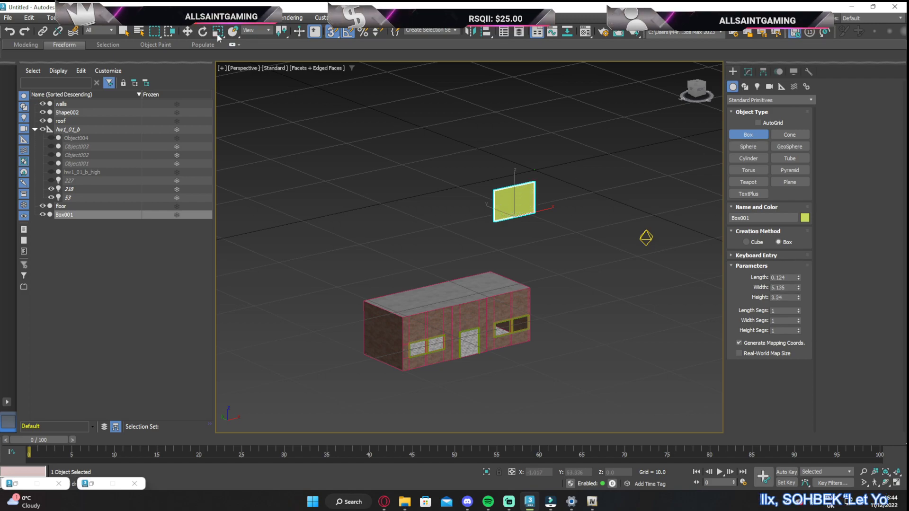
Move the box down in front of the double window beside the door and scale it uniformly to about 59%
click(187, 31)
drag(508, 209, 507, 334)
scroll(504, 345, up, 5)
middle_drag(504, 345, 483, 325)
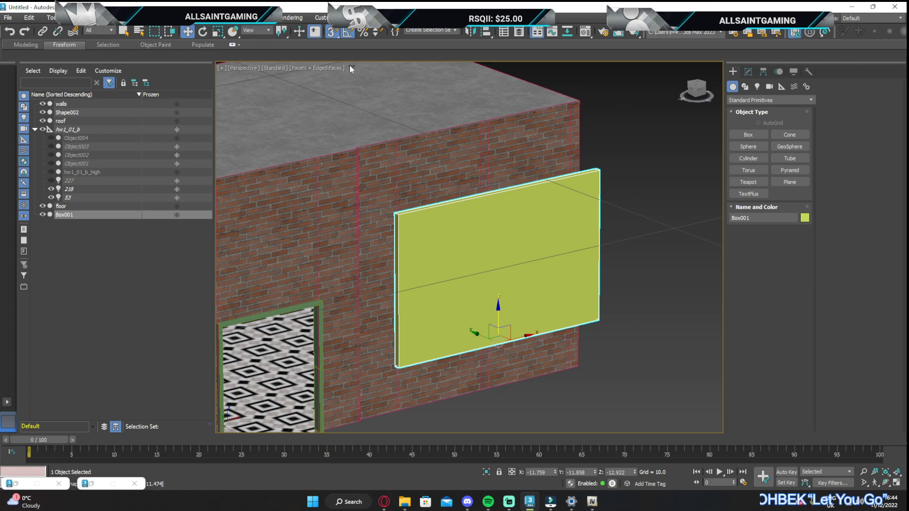
key(r)
drag(514, 355, 485, 382)
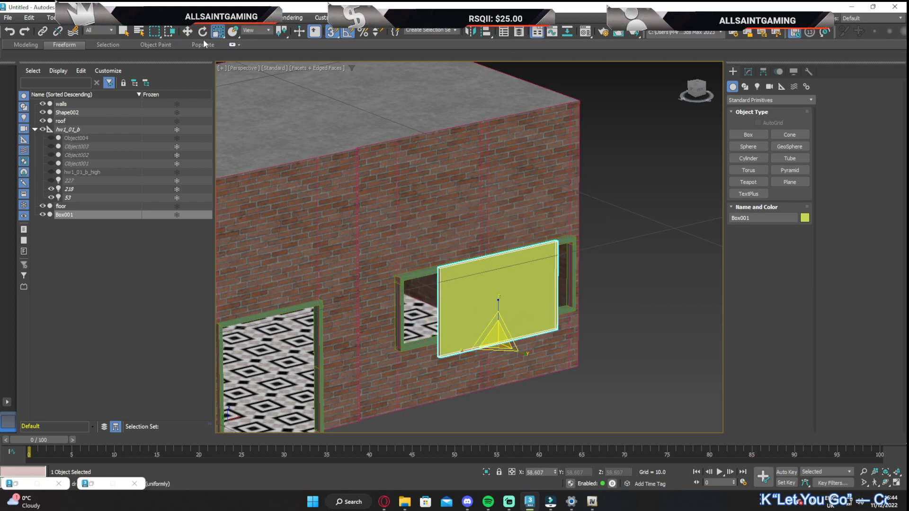
Move the scaled box back along the Y axis so it sits inside the window frame's depth
click(190, 31)
drag(698, 90, 603, 182)
scroll(446, 249, up, 5)
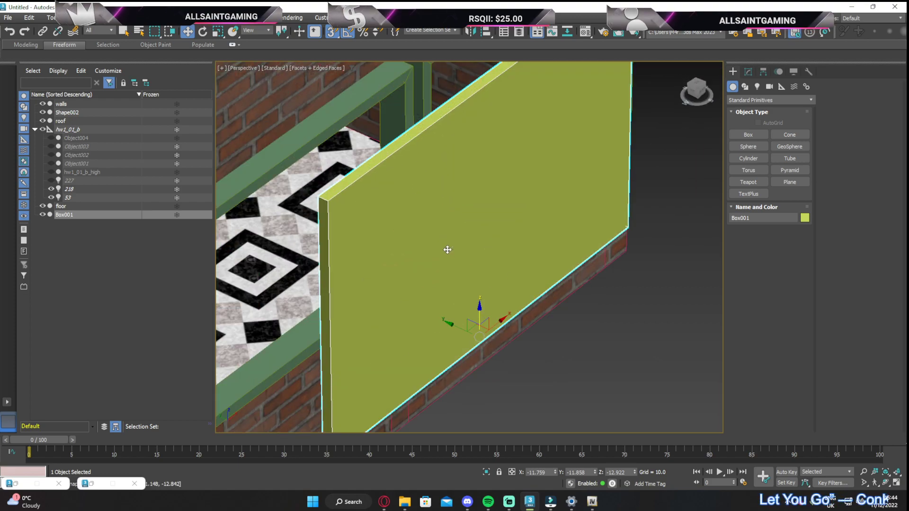
drag(521, 331, 417, 281)
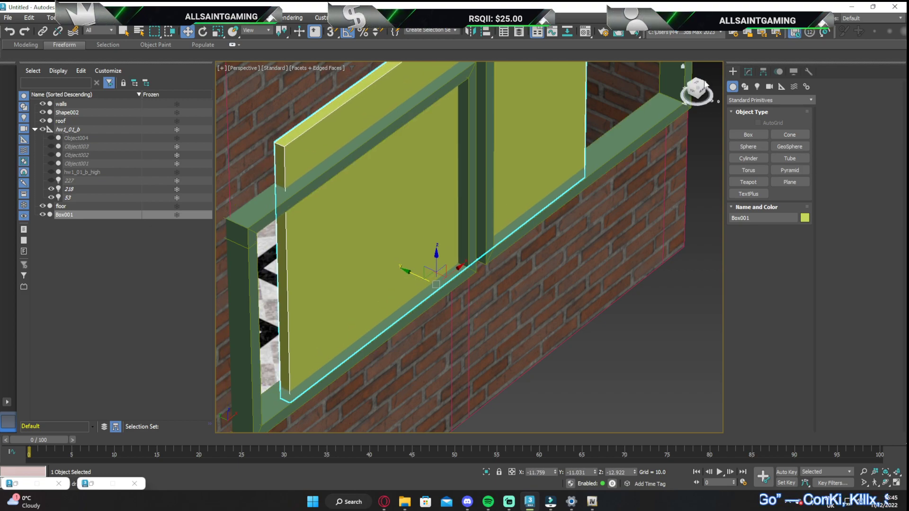
View the window wall straight on and convert the box to an Editable Poly
click(701, 91)
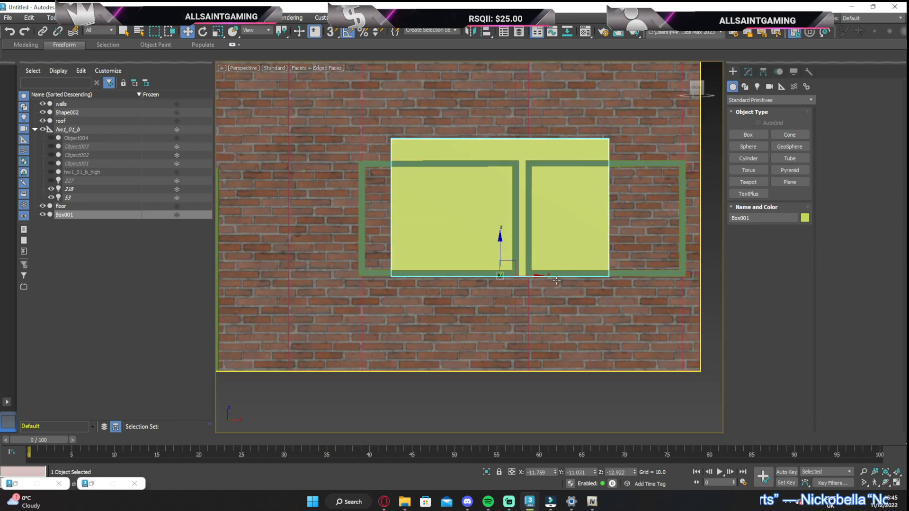
click(748, 72)
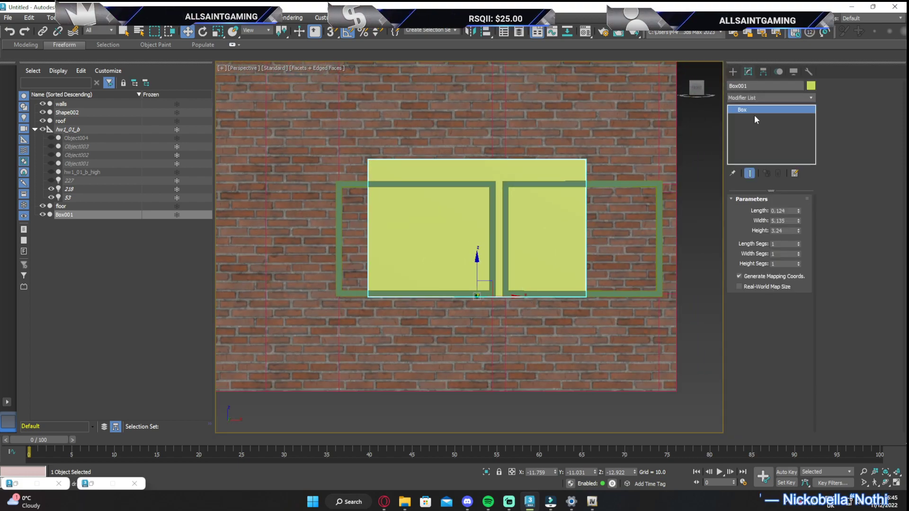
right_click(754, 115)
click(782, 182)
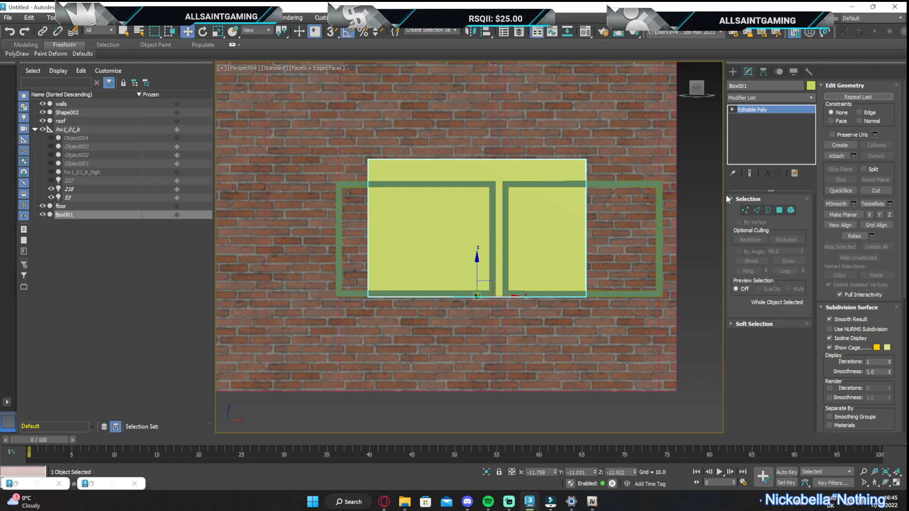
Move the end vertices of the box along X so it spans the full width of the double window frame
click(744, 210)
drag(614, 306, 575, 152)
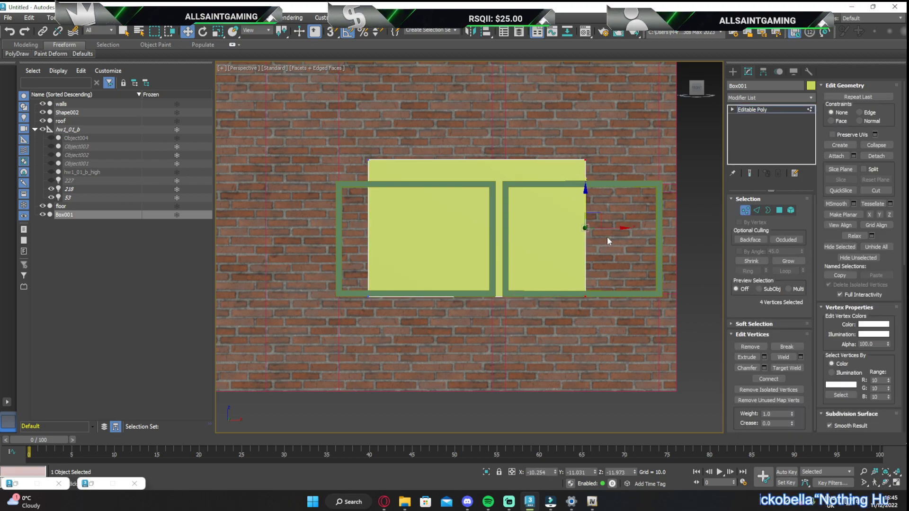
drag(615, 228, 687, 227)
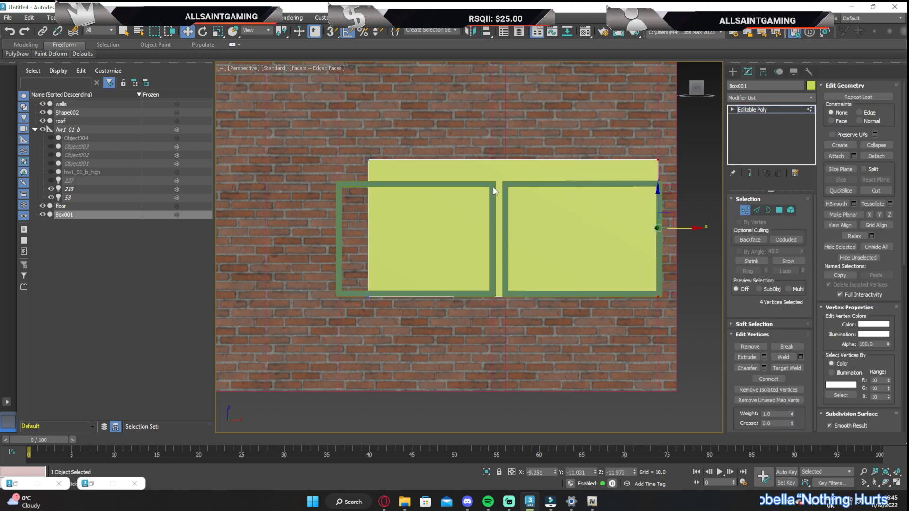
drag(353, 141, 387, 325)
middle_drag(392, 260, 424, 257)
drag(424, 225, 396, 226)
Lower the box's upper vertices and adjust its lower ones to fit the height of the double window frame
drag(675, 169, 674, 169)
drag(533, 137, 531, 161)
middle_drag(465, 305, 424, 255)
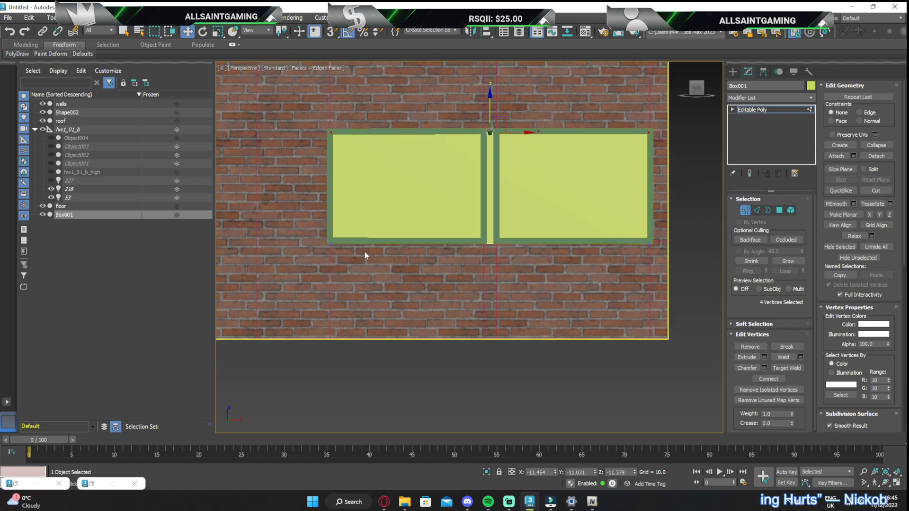
drag(335, 237, 653, 278)
drag(487, 221, 488, 218)
scroll(514, 228, down, 3)
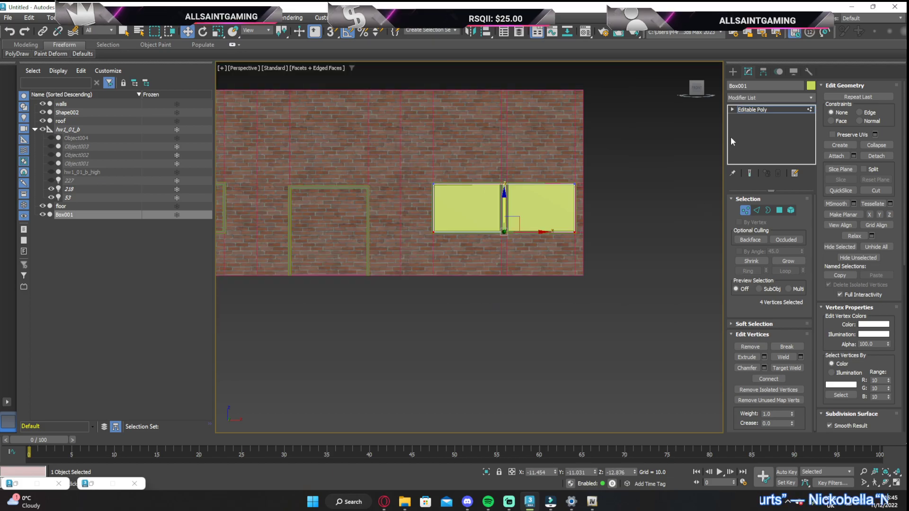
Leave vertex editing and clone the box as one copy into the double window on the other side of the door
drag(697, 90, 716, 102)
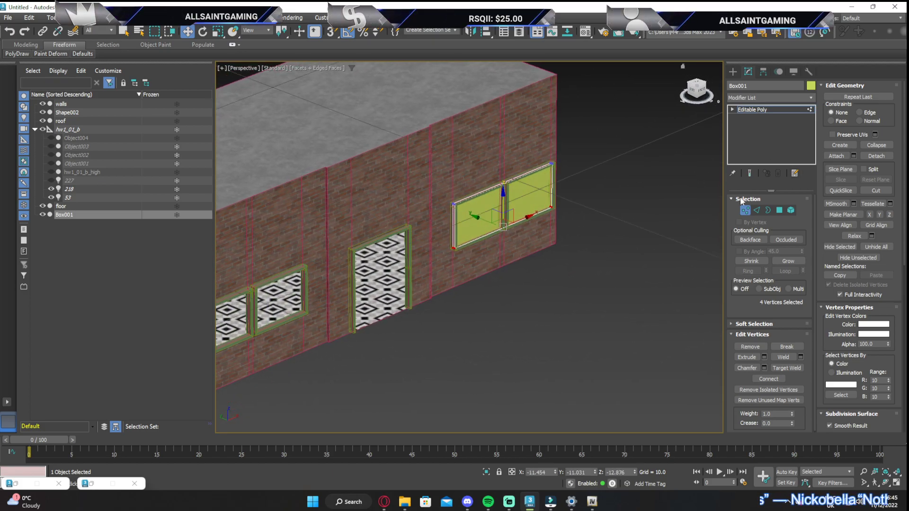
click(746, 199)
click(745, 200)
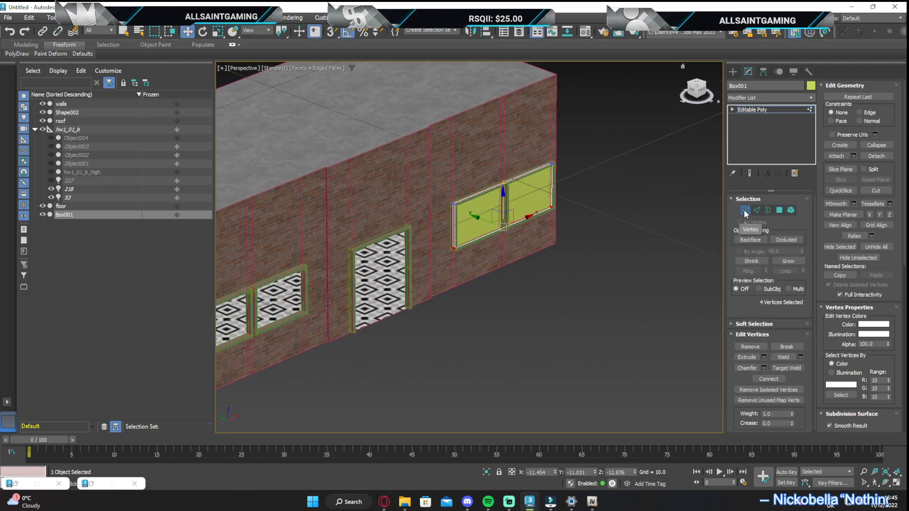
click(745, 210)
shift+drag(513, 231, 261, 332)
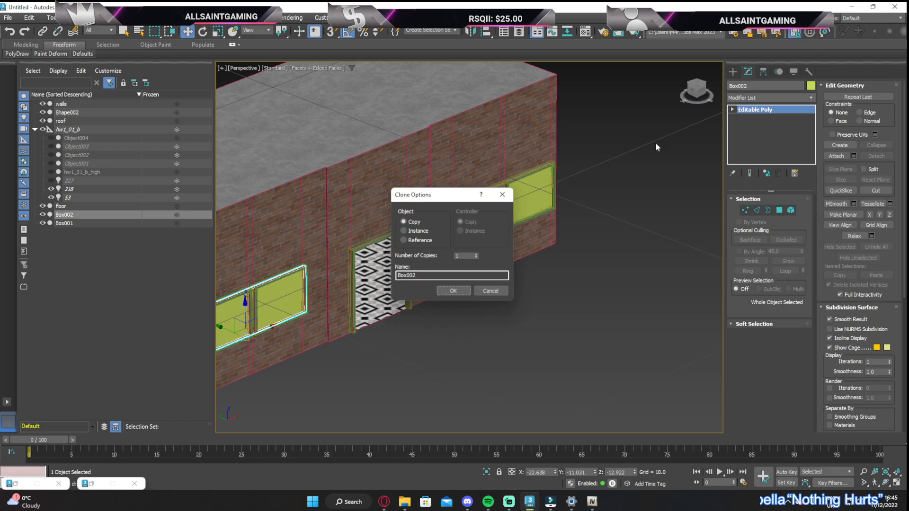
click(449, 295)
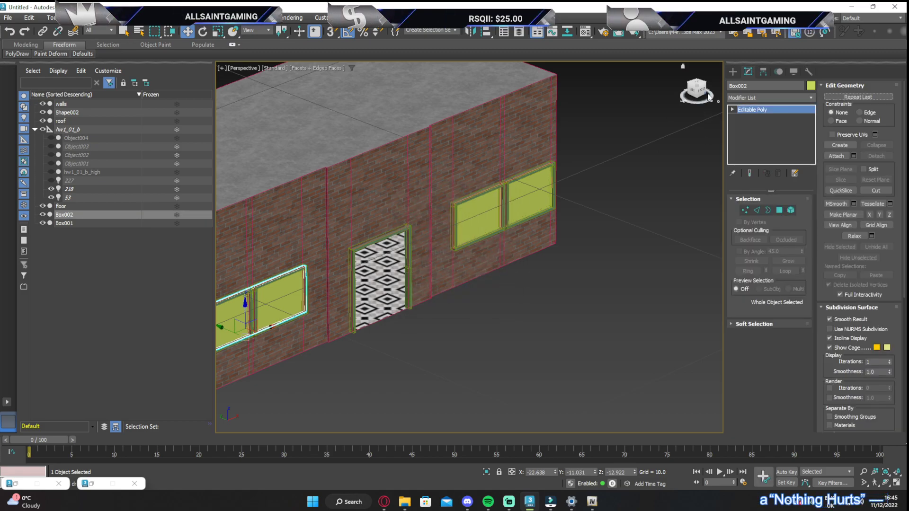
View the wall straight on and nudge the copied box along X to line up with its window frame
click(705, 97)
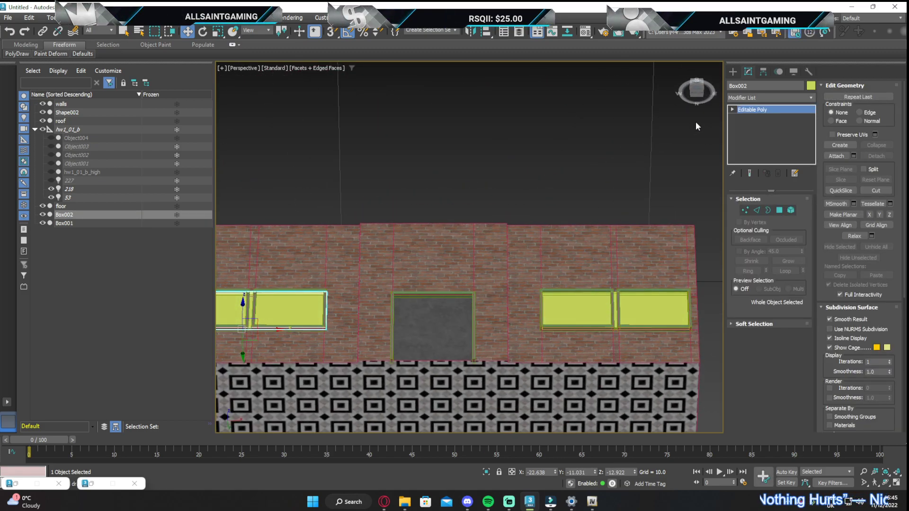
click(697, 86)
middle_drag(316, 379, 351, 380)
scroll(351, 380, up, 10)
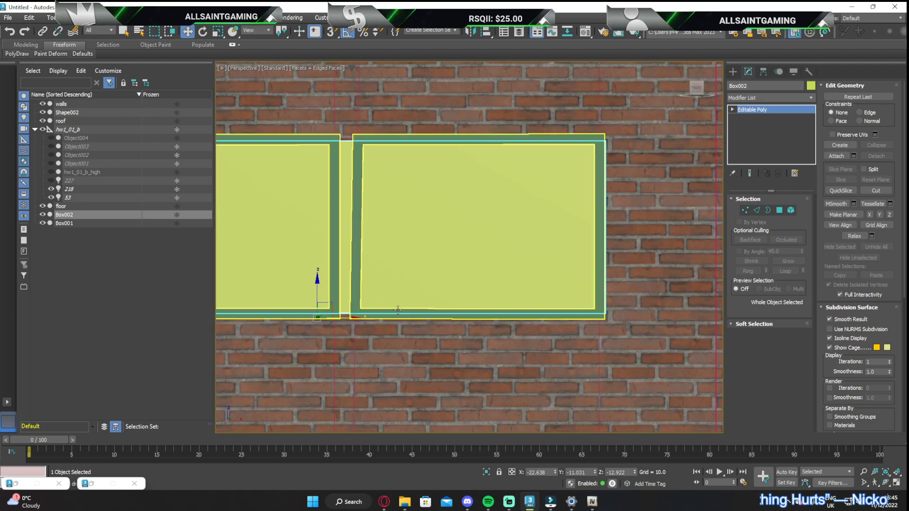
scroll(374, 317, down, 4)
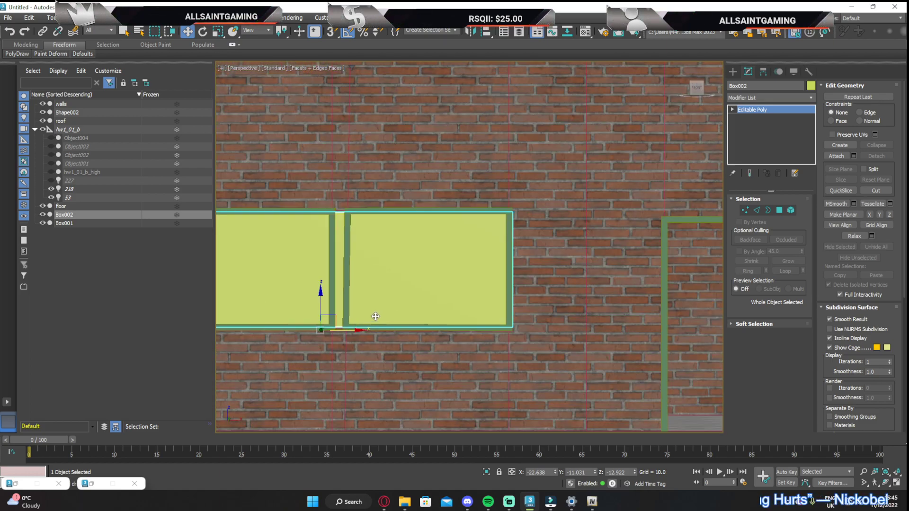
middle_drag(365, 309, 472, 285)
scroll(457, 286, up, 2)
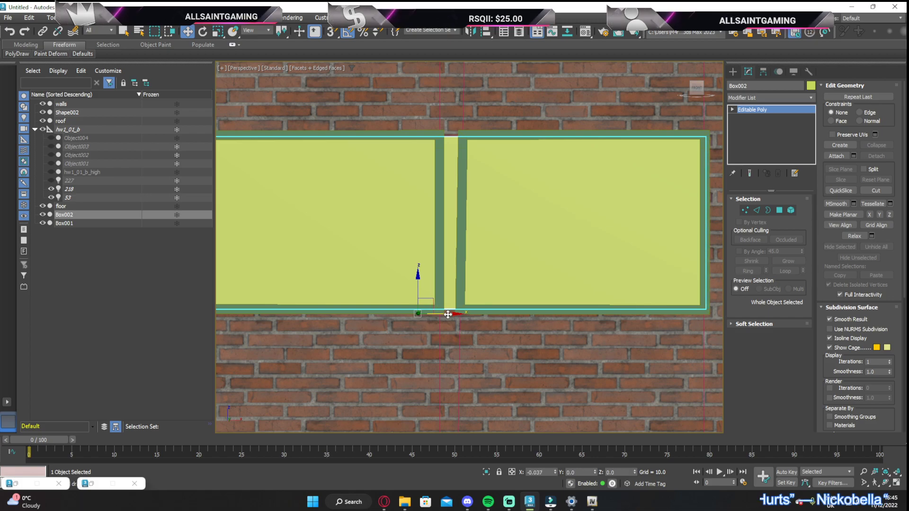
scroll(456, 313, down, 6)
Select the original window box and assign the glass material to it
click(691, 82)
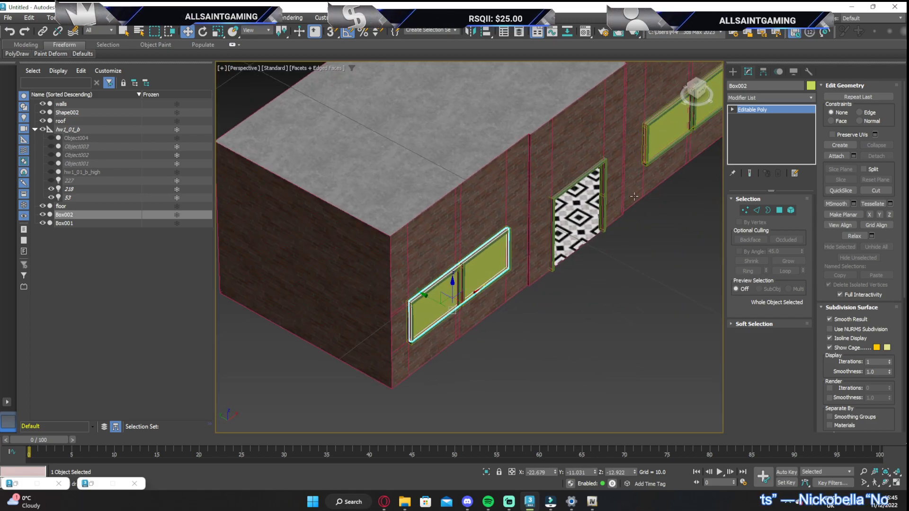
click(680, 136)
middle_drag(680, 136, 538, 159)
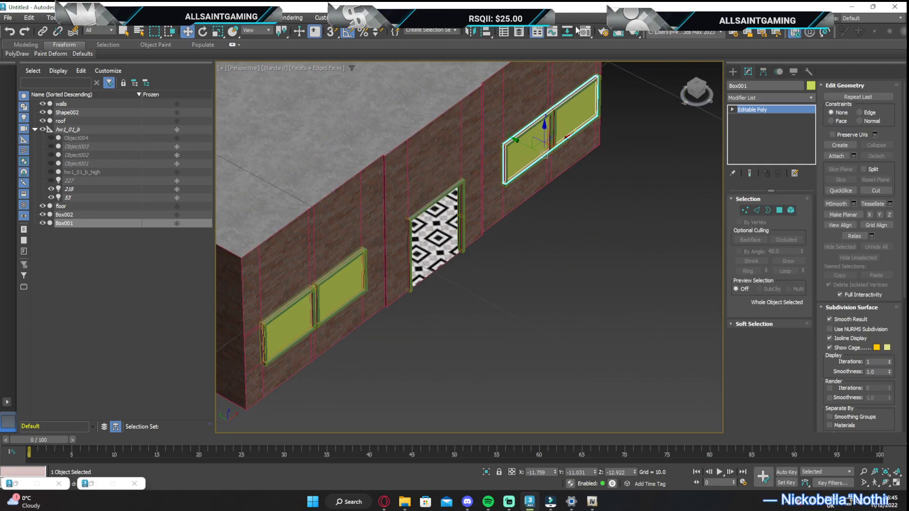
key(m)
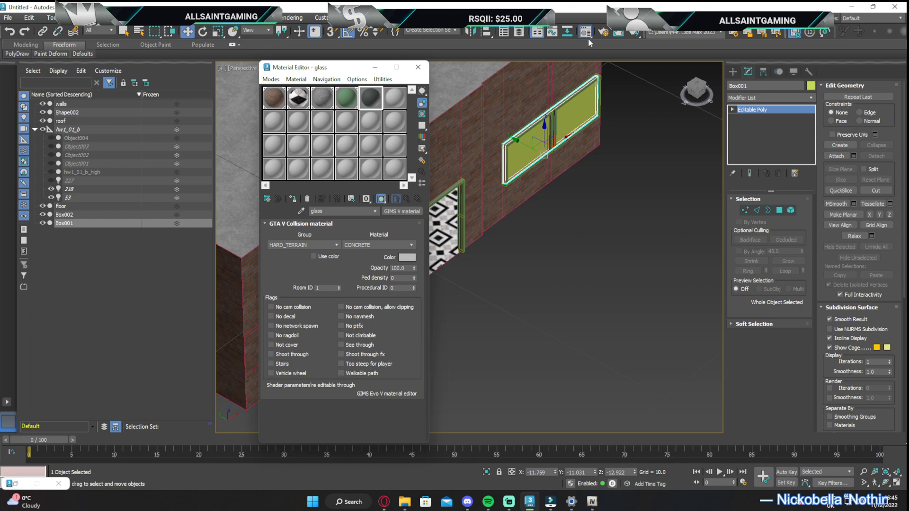
click(293, 199)
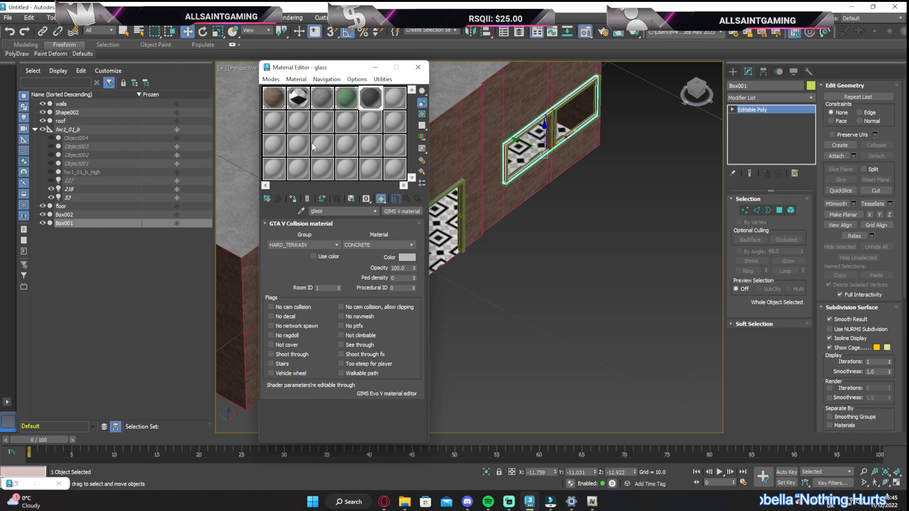
click(419, 67)
Attach the copied window box to the original so both glass panes form one object
click(836, 156)
click(312, 308)
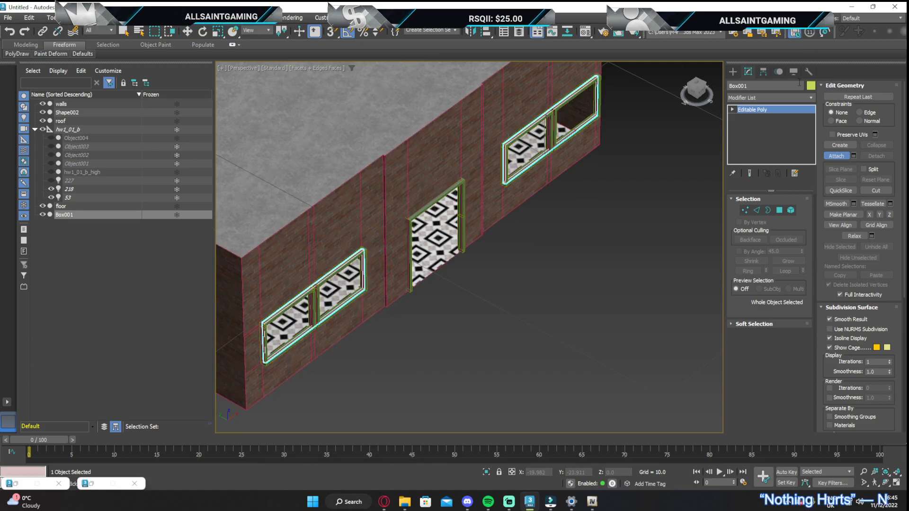
click(832, 158)
drag(704, 95, 661, 87)
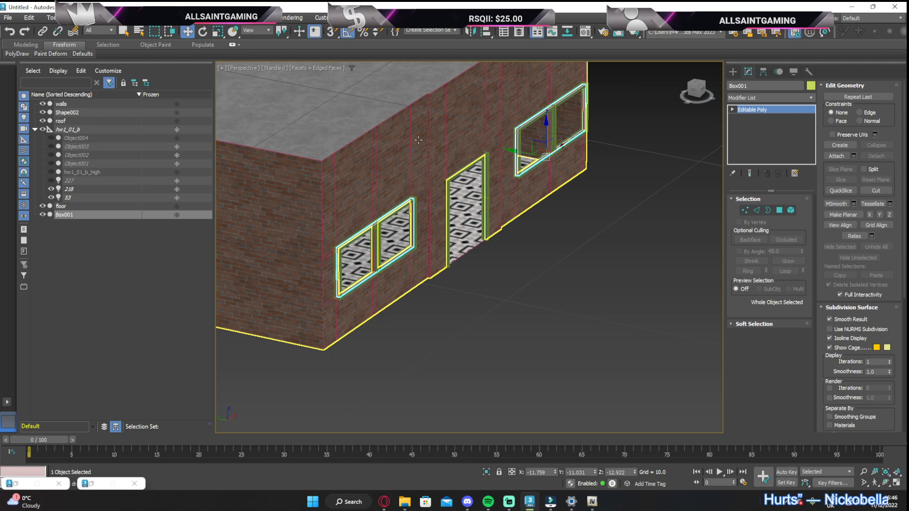
click(75, 113)
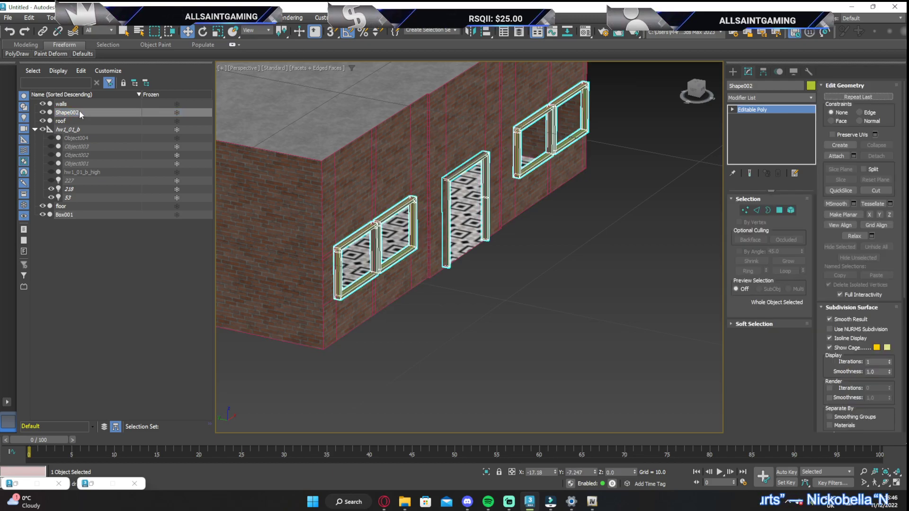
key(f)
key(r)
key(a)
key(m)
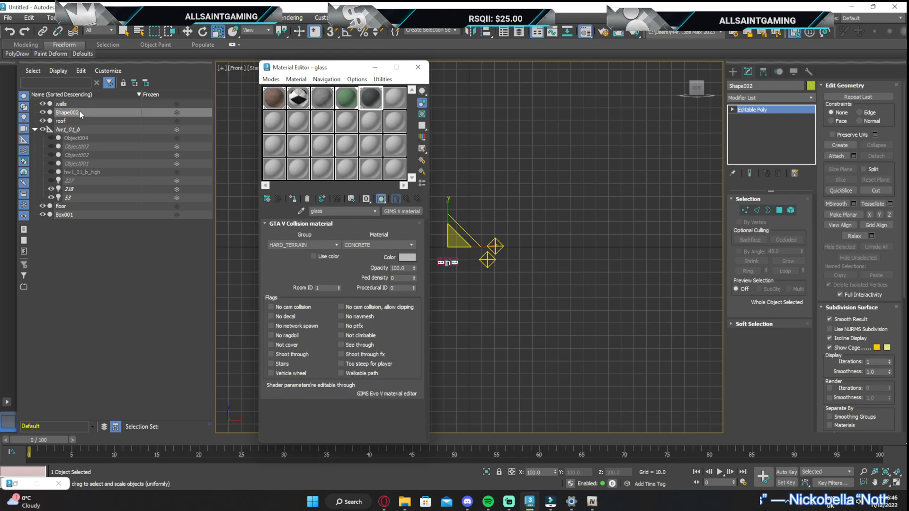
click(419, 67)
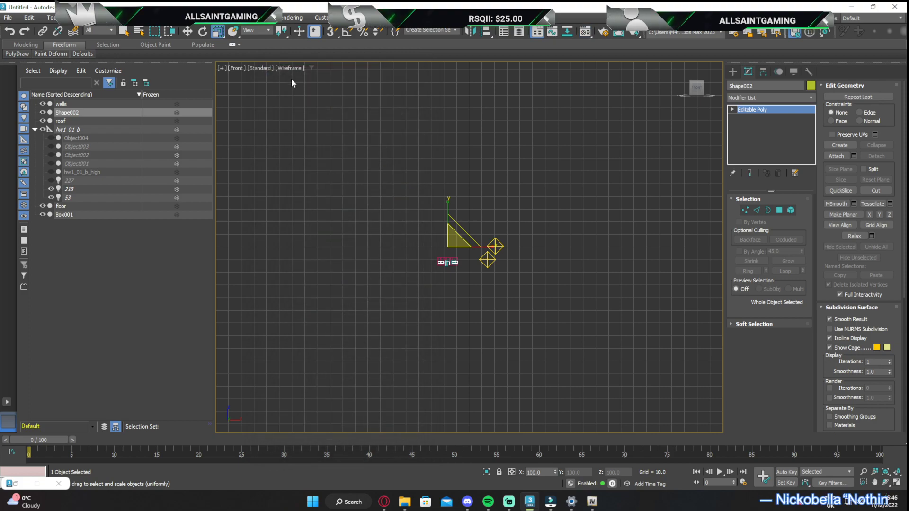
Switch the viewport to Orthographic with Facets shading and frame the building from an angled view
click(234, 64)
click(241, 67)
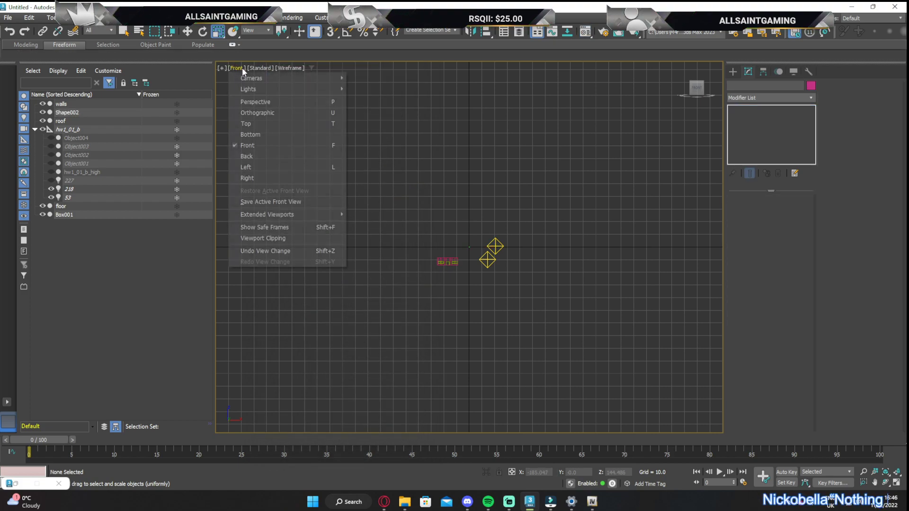
click(257, 112)
scroll(447, 263, up, 5)
scroll(447, 263, up, 4)
click(308, 68)
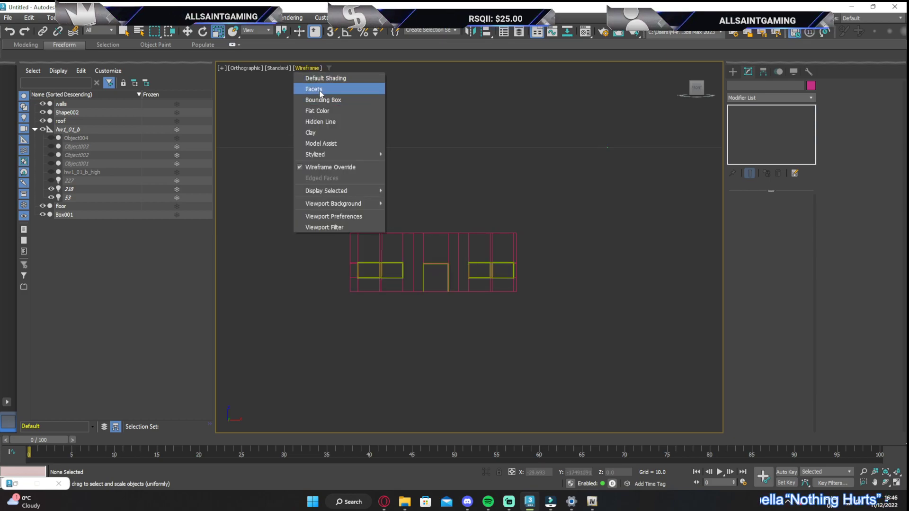
click(320, 92)
scroll(535, 212, down, 3)
drag(700, 89, 714, 102)
middle_drag(534, 292, 528, 286)
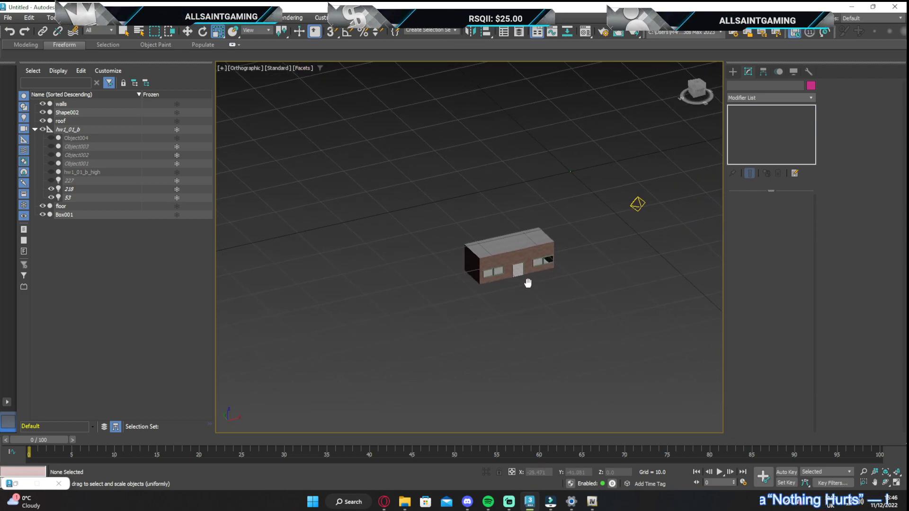
scroll(529, 287, up, 5)
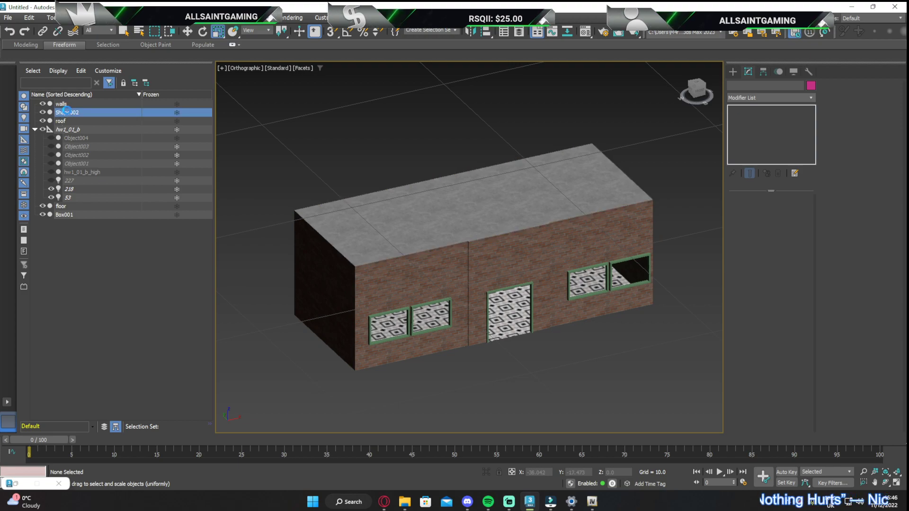
Rename Shape002 as frames and attach the glass panes to it, matching material IDs to material and condensing materials
click(74, 113)
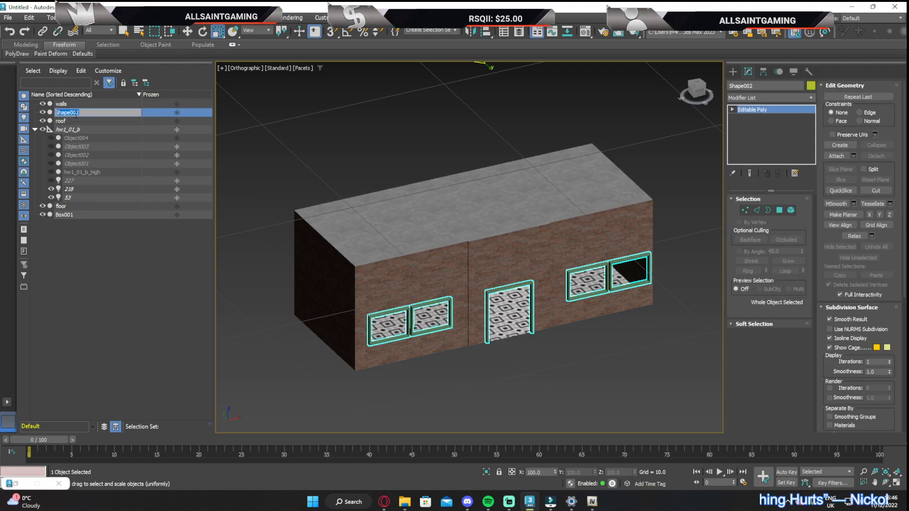
key(Return)
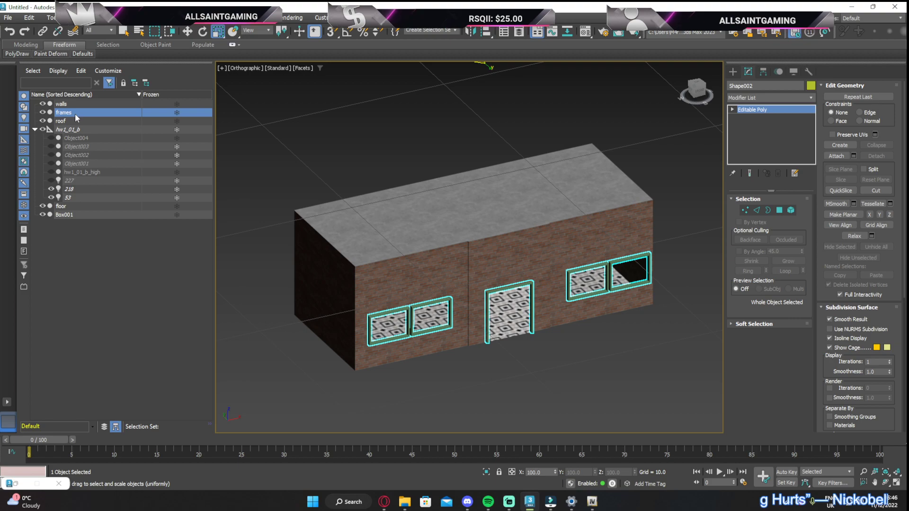
click(836, 156)
click(626, 276)
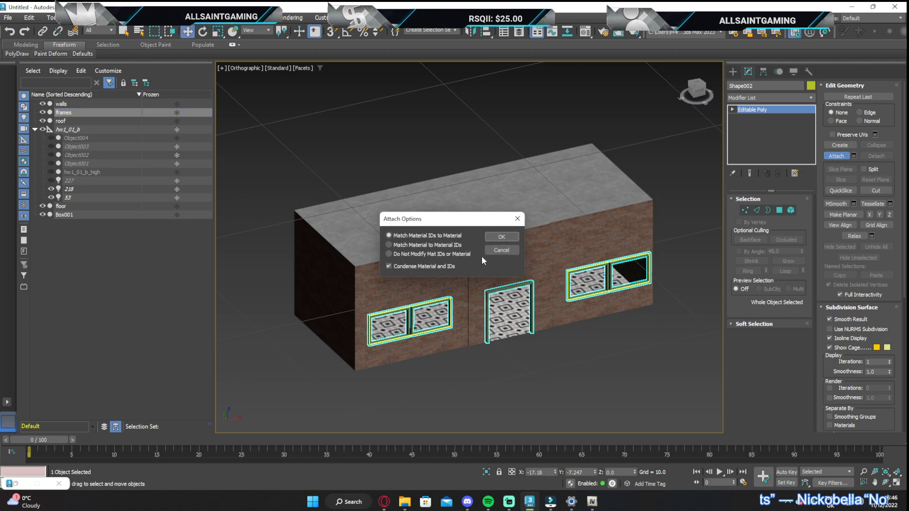
click(498, 235)
click(835, 157)
Select the walls, roof, frames and floor and create a GIMS Evo model from them
click(34, 121)
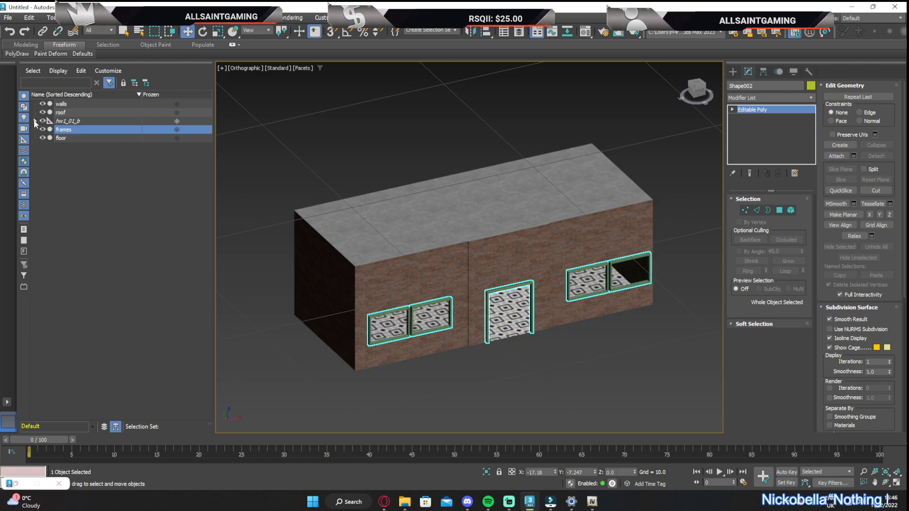
click(61, 105)
ctrl+click(60, 112)
ctrl+click(66, 130)
ctrl+click(81, 138)
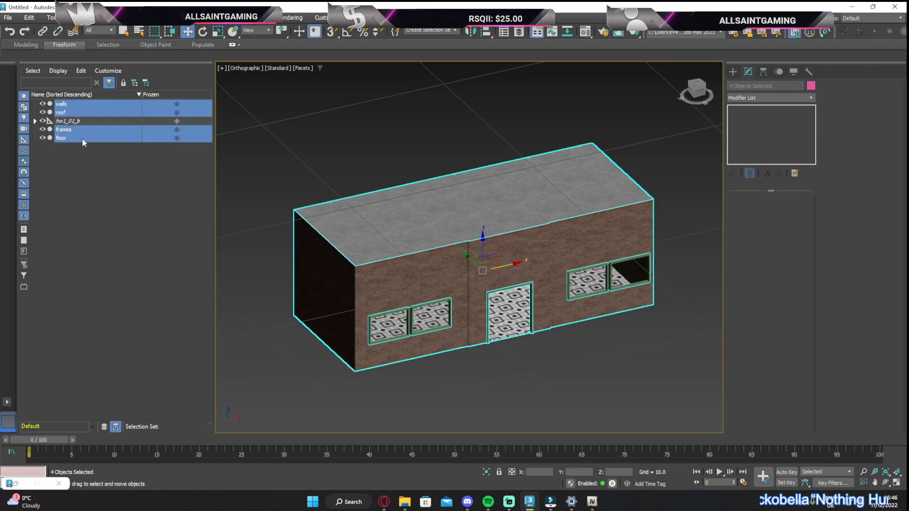
click(809, 71)
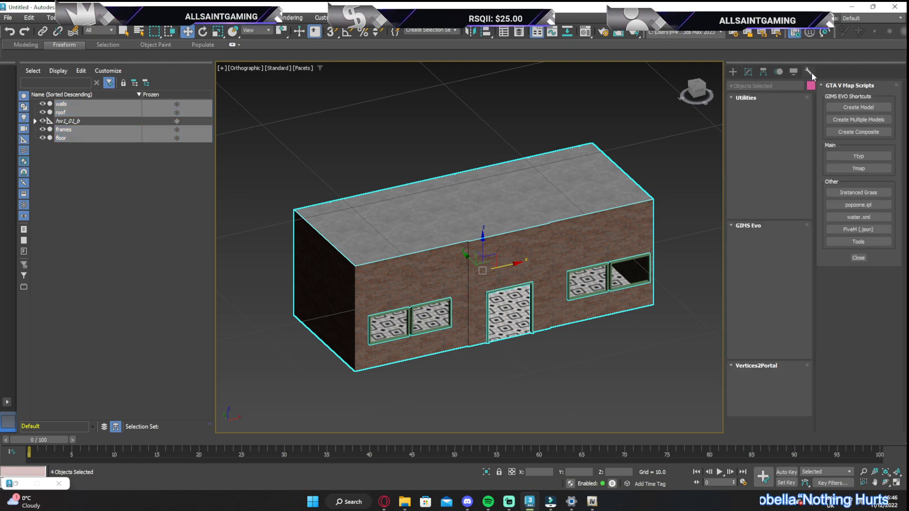
click(858, 107)
Rename the new model helper as buck0_tut
click(78, 106)
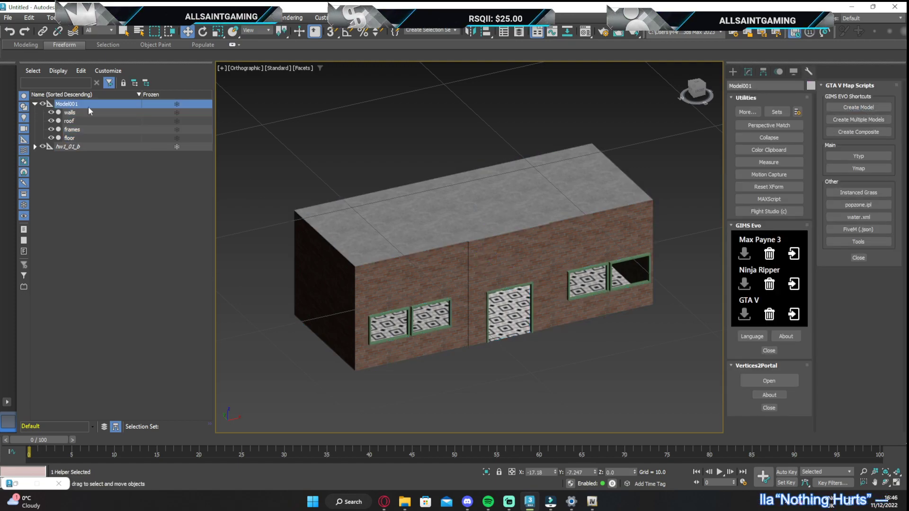
click(83, 105)
text(bucko_tut)
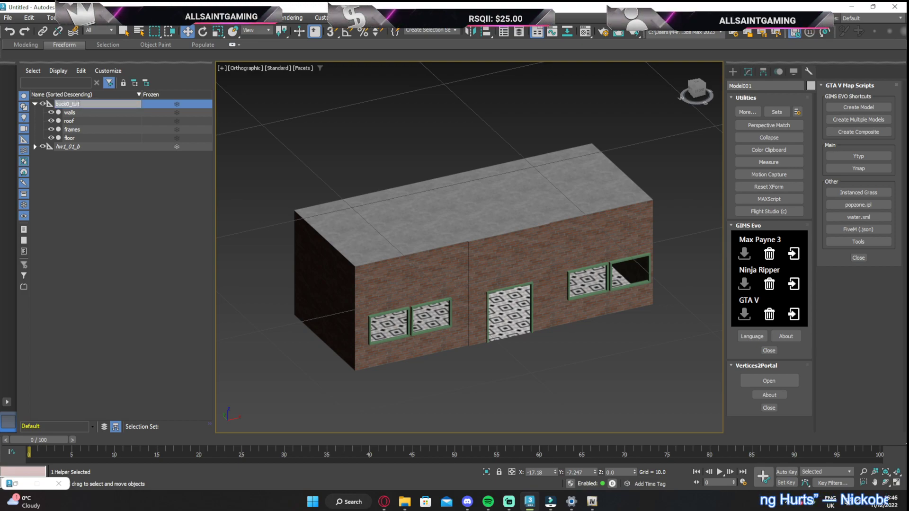
key(Return)
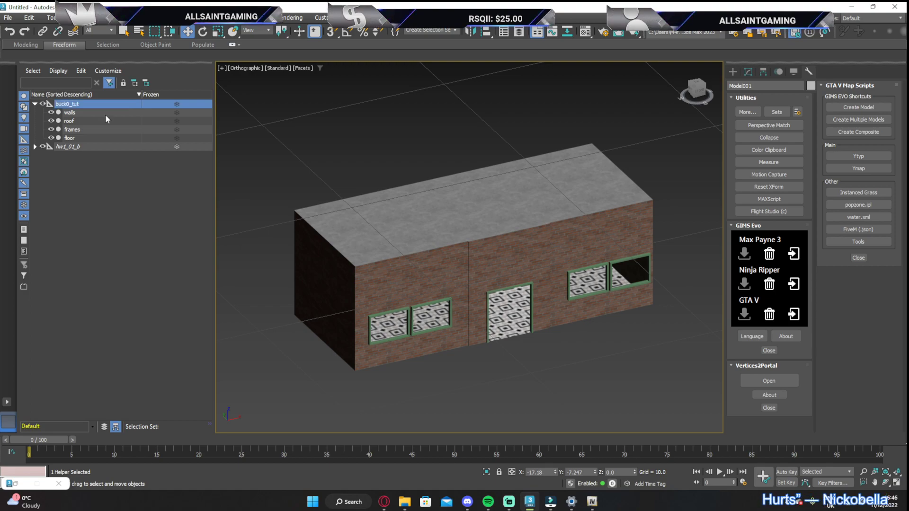
Clone the building's walls, roof, frames and floor, and create a GTA V composite from the four copies
scroll(423, 230, down, 3)
drag(366, 197, 524, 300)
right_click(81, 128)
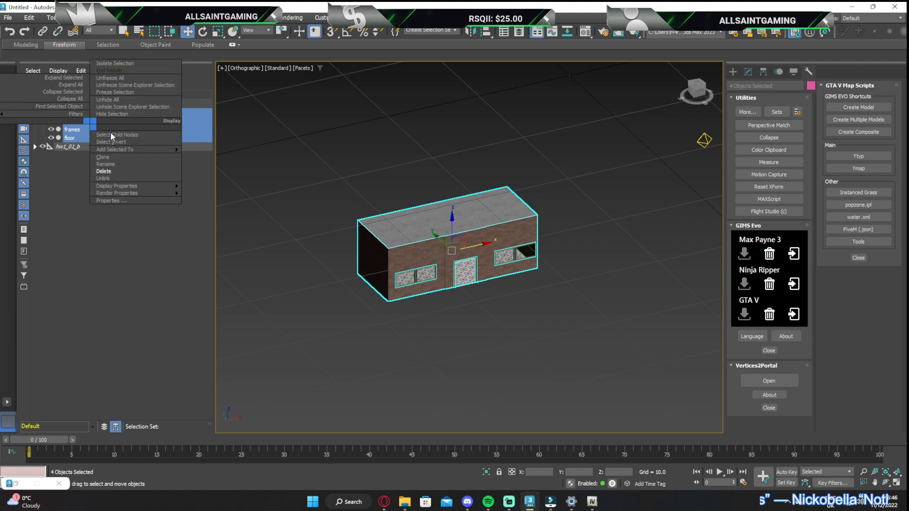
click(109, 158)
click(432, 285)
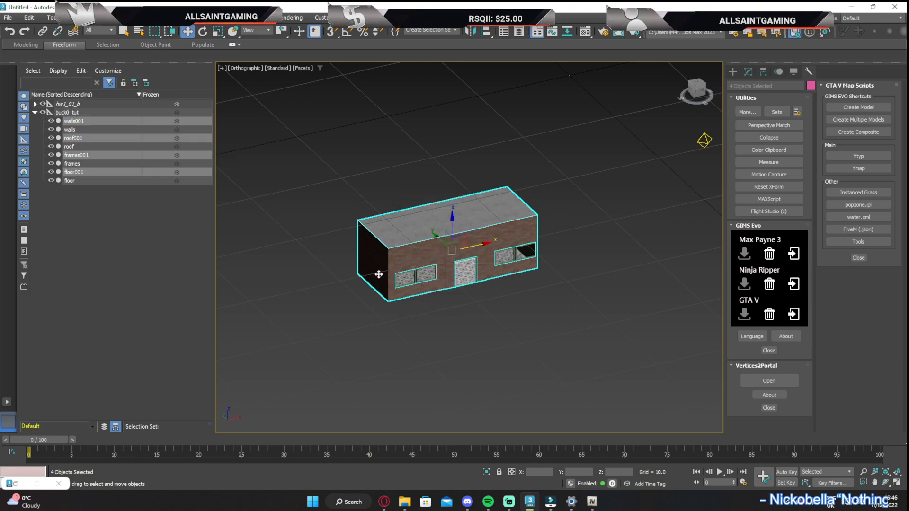
click(858, 132)
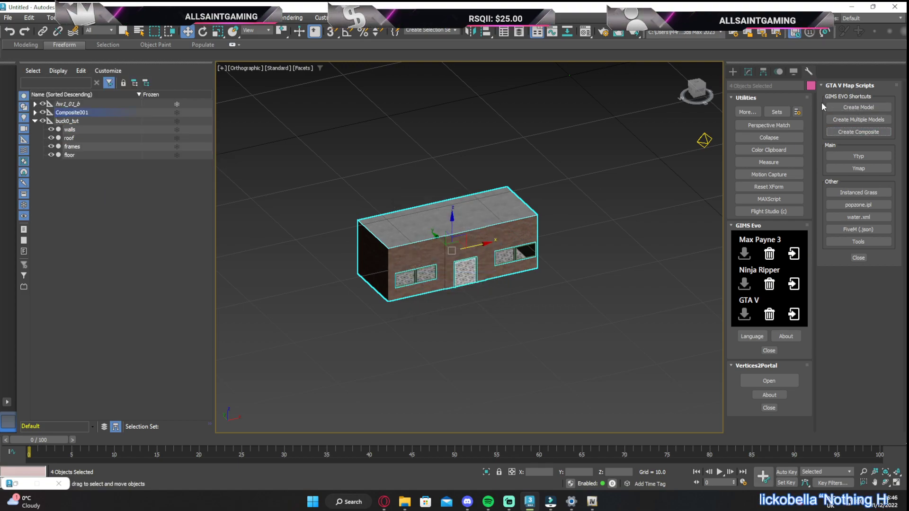
Rename the new composite helper as bucko_tut_c
click(75, 113)
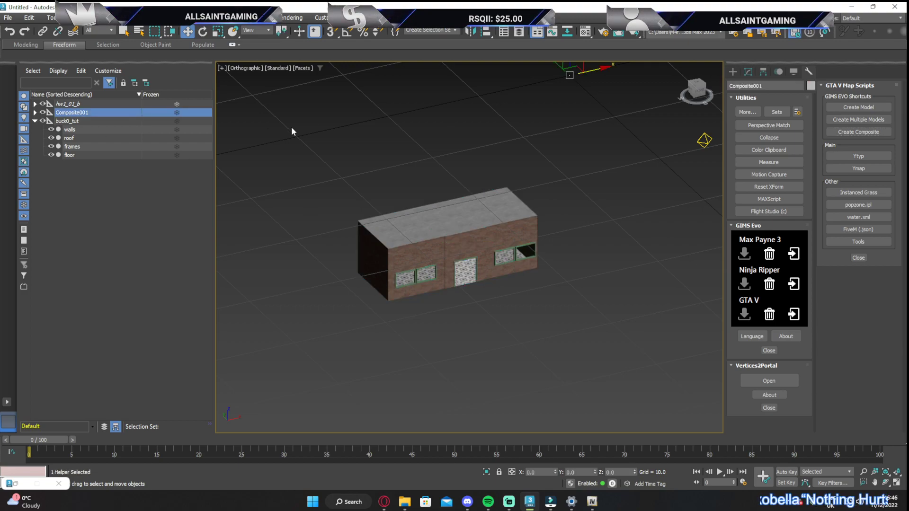
click(107, 113)
text(bucko_tut_c)
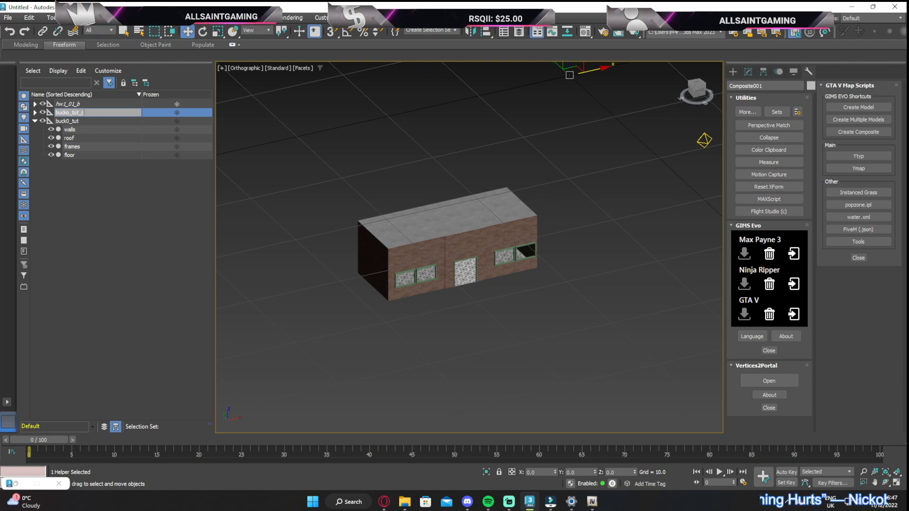
key(Return)
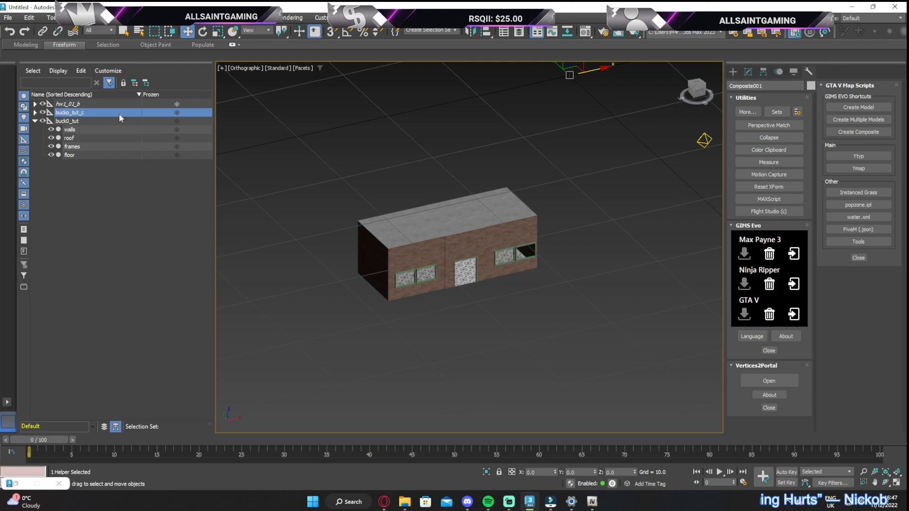
Expand the composite and inspect the modifier stack of its cloned roof mesh
click(35, 112)
click(73, 121)
ctrl+click(75, 146)
ctrl+click(75, 137)
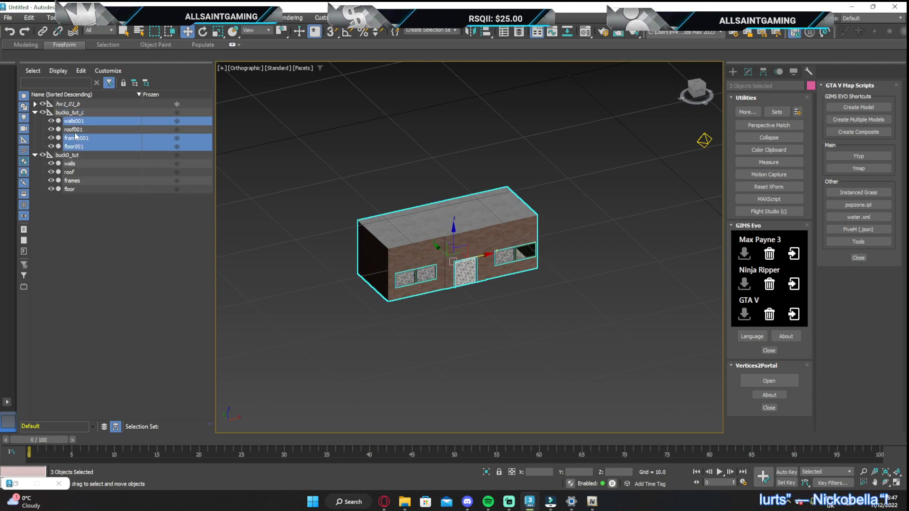
click(749, 72)
click(589, 183)
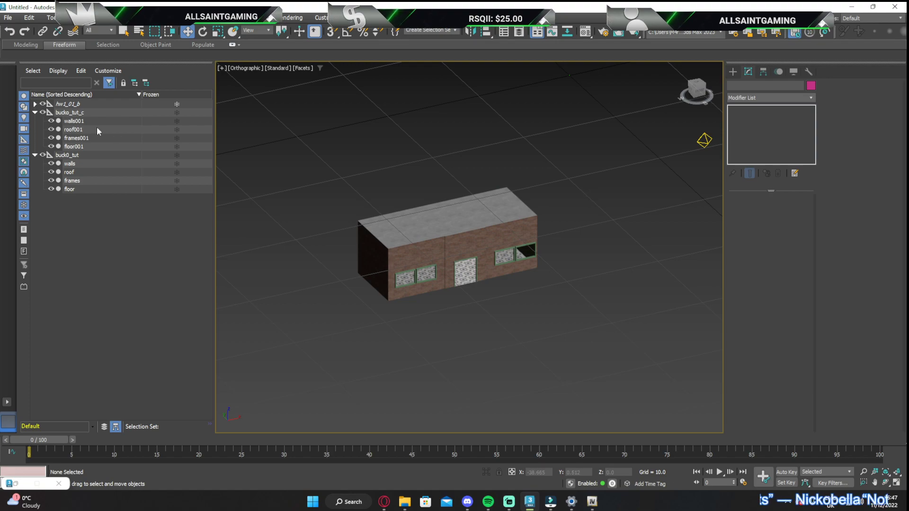
click(84, 130)
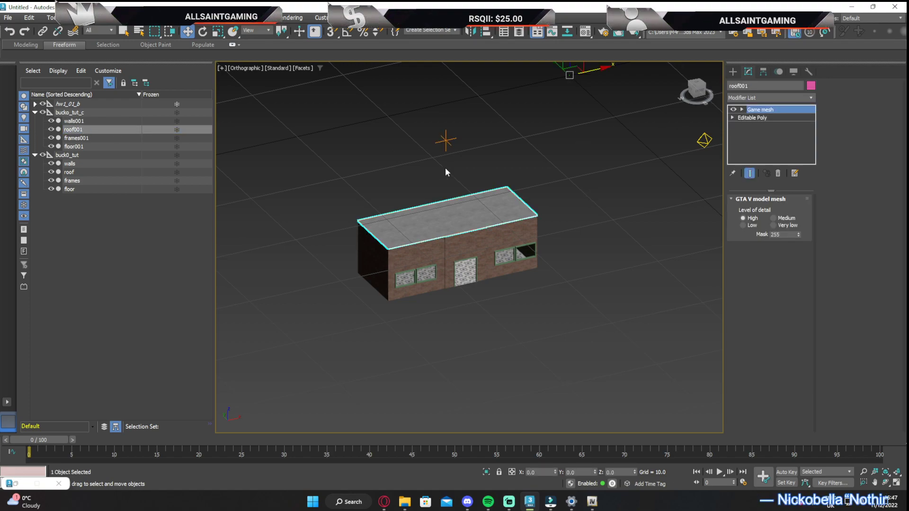
Convert walls001, roof001, frames001 and floor001 to Editable Poly
click(85, 122)
ctrl+click(75, 147)
ctrl+click(76, 138)
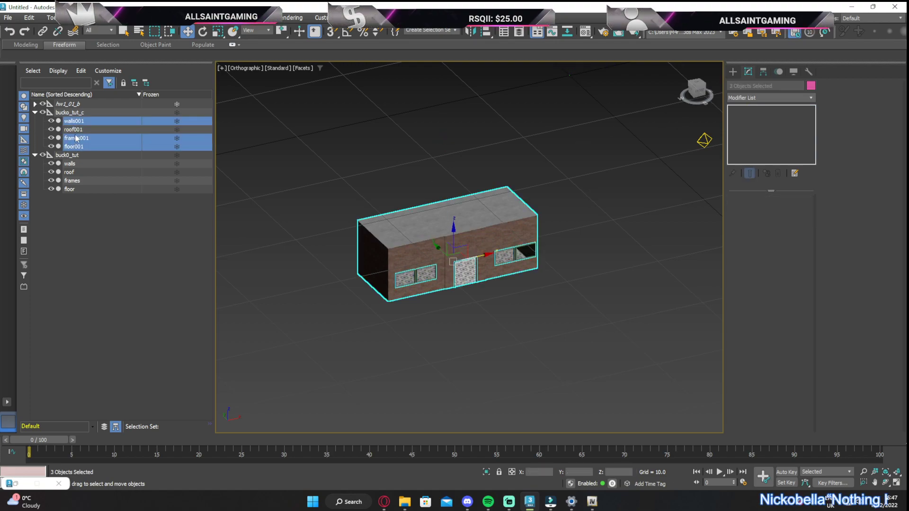
ctrl+click(76, 131)
right_click(432, 138)
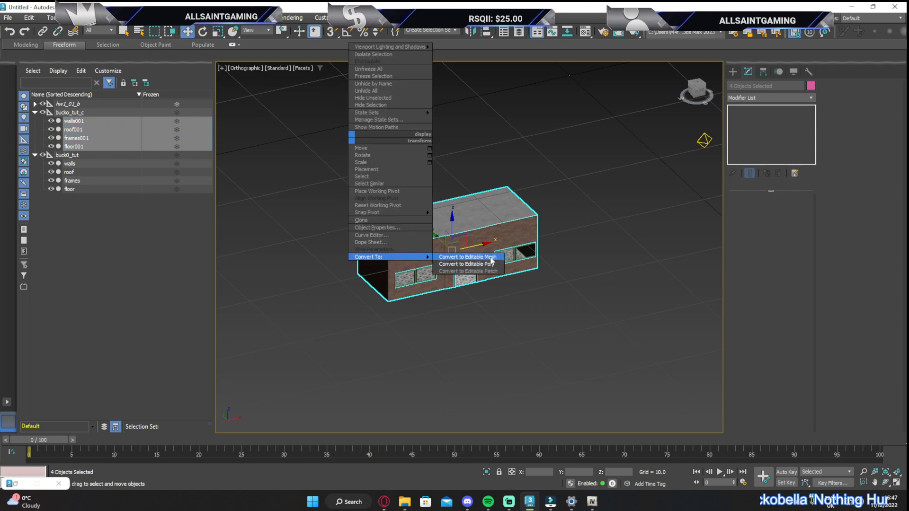
click(467, 264)
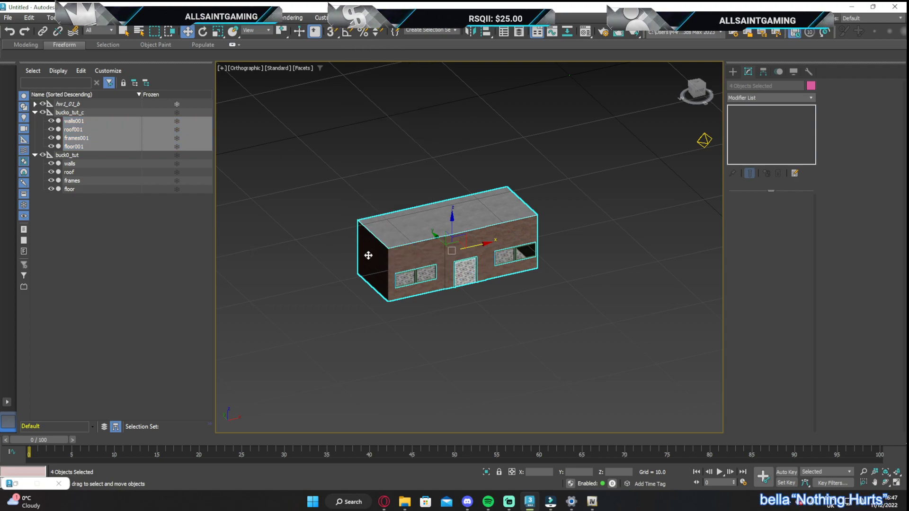
click(268, 189)
Apply the GIMS Evo collision Mesh modifier to walls001, roof001, frames001 and floor001
click(114, 146)
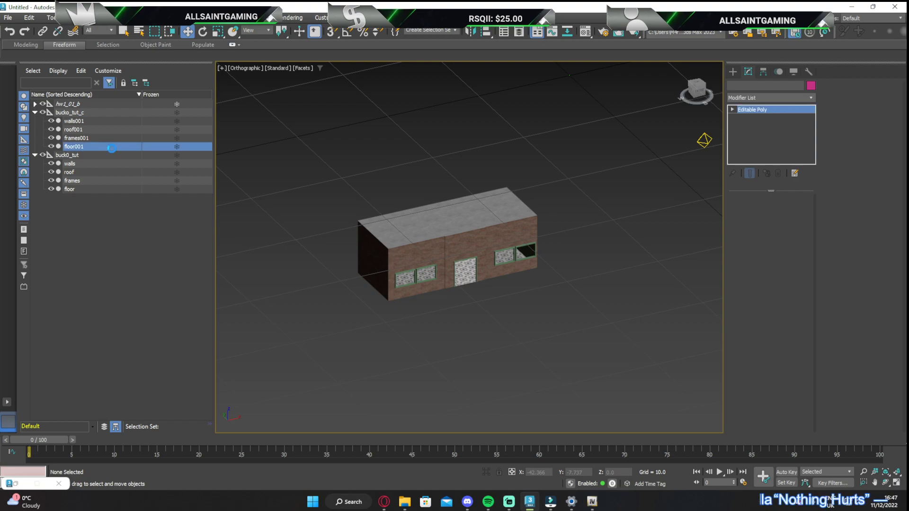
drag(73, 148, 73, 121)
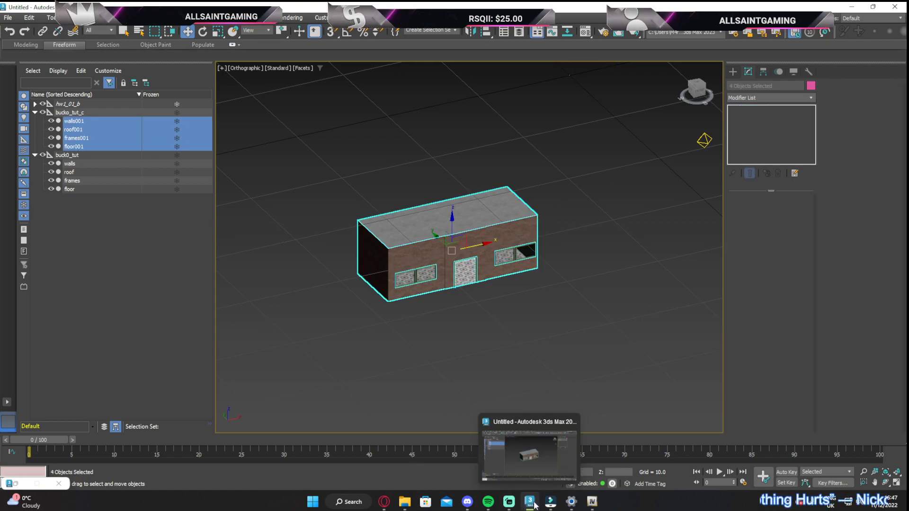
click(809, 72)
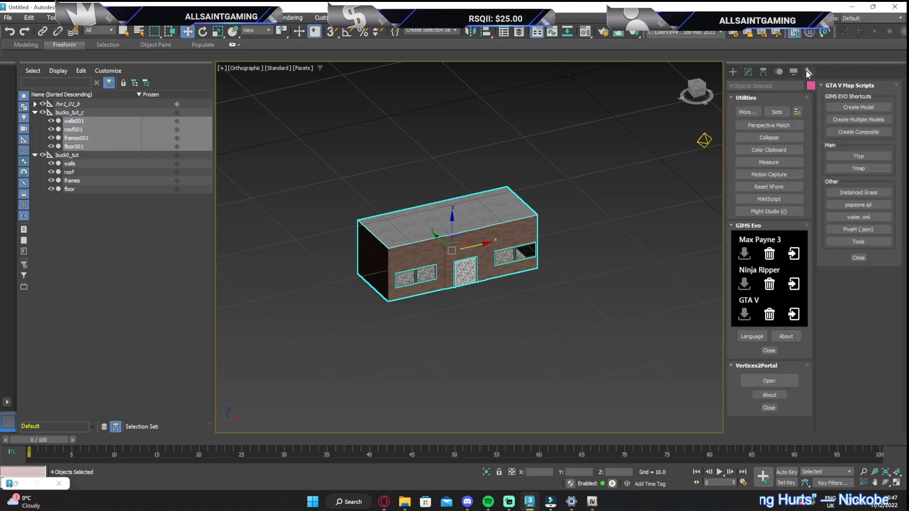
click(791, 307)
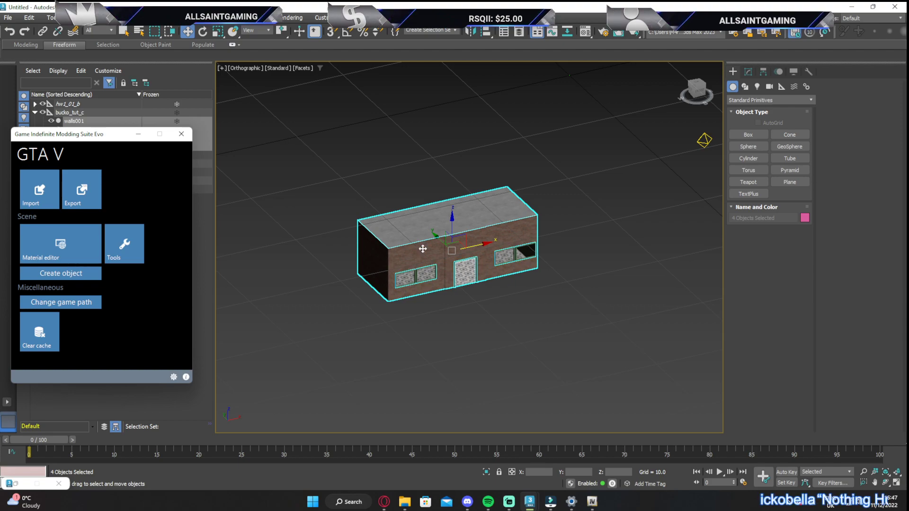
scroll(430, 245, down, 2)
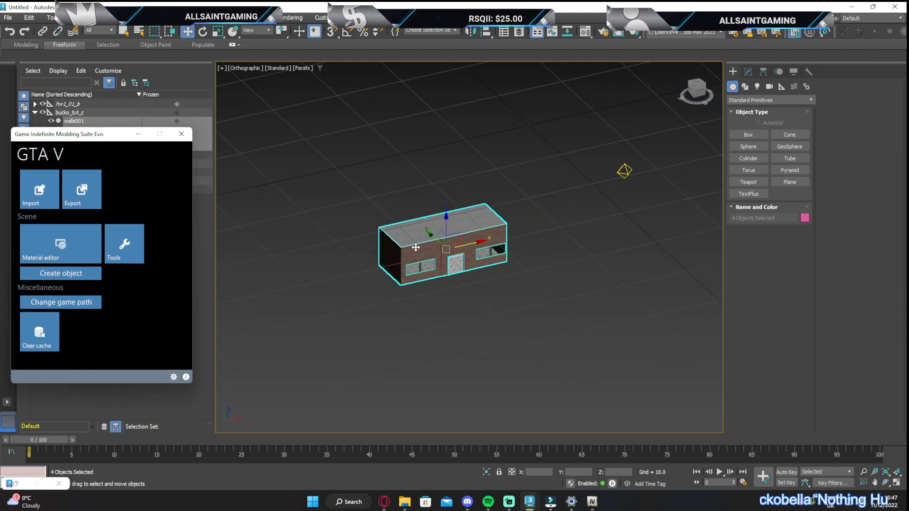
click(64, 275)
drag(70, 135, 119, 195)
click(159, 252)
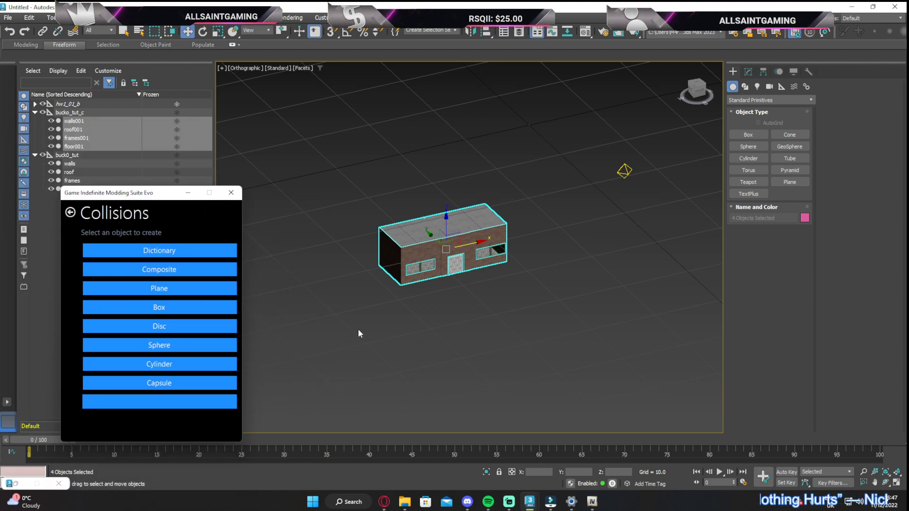
click(342, 170)
Enable the Map animal, Map cover, Map dynamic, Map vehicle and Map weapon Flags 1 on walls001, and set map flags including Map vehicle on roof001
click(441, 263)
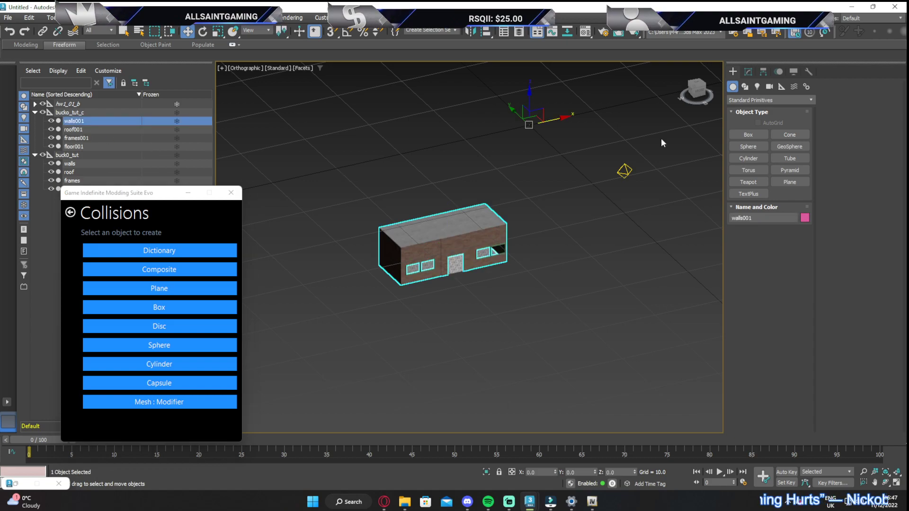
click(748, 72)
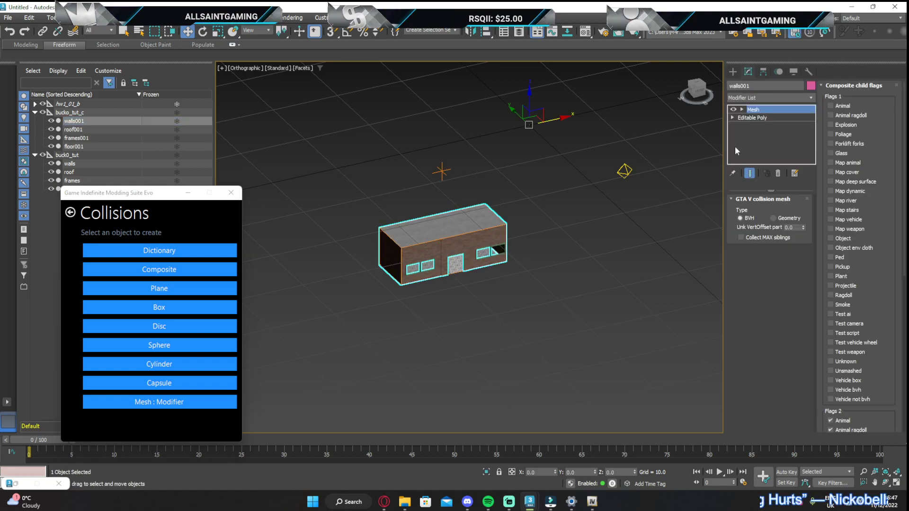
click(846, 164)
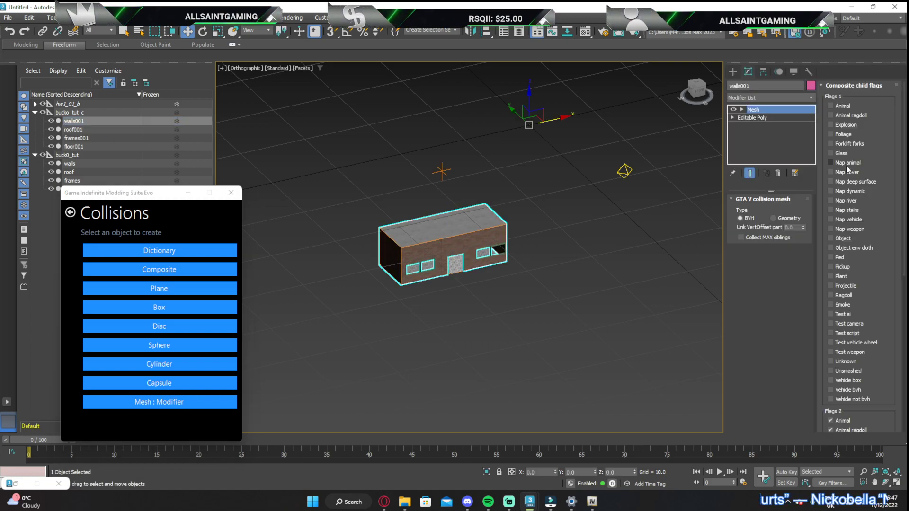
click(852, 171)
click(856, 222)
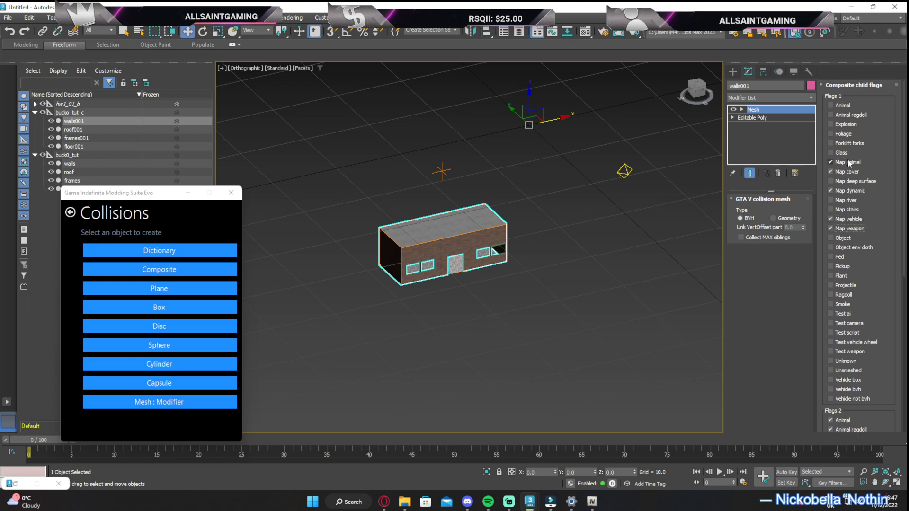
click(83, 129)
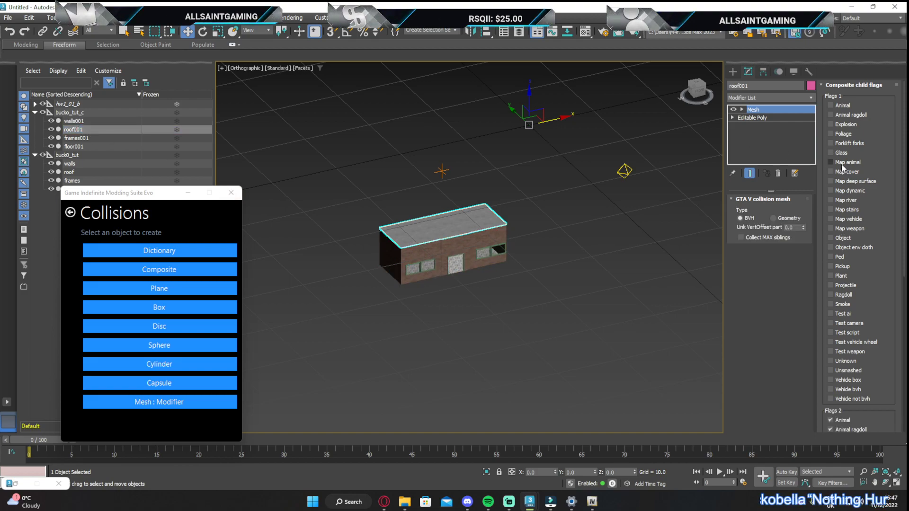
click(845, 220)
Enable Glass, Map animal, Map cover, Map dynamic, Map vehicle and Map weapon in Flags 1 on frames001, and the same flags except Glass on floor001
click(89, 140)
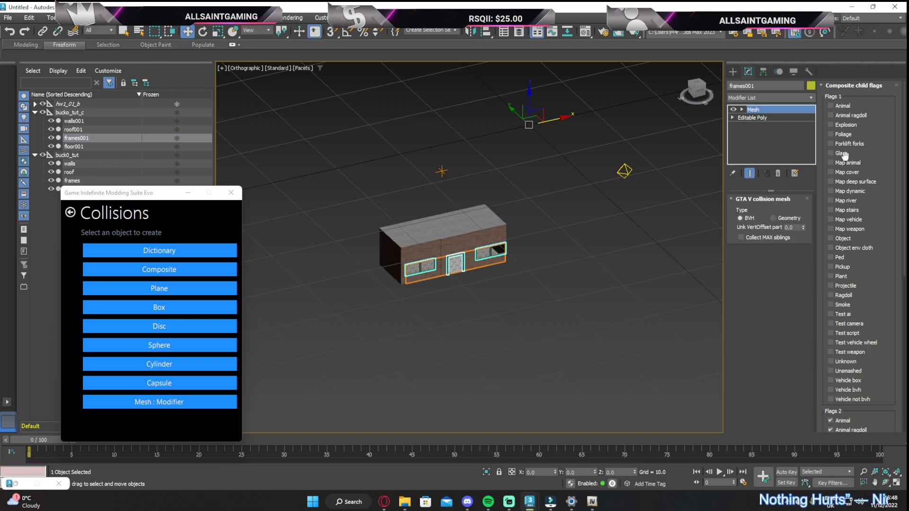
click(849, 191)
click(846, 229)
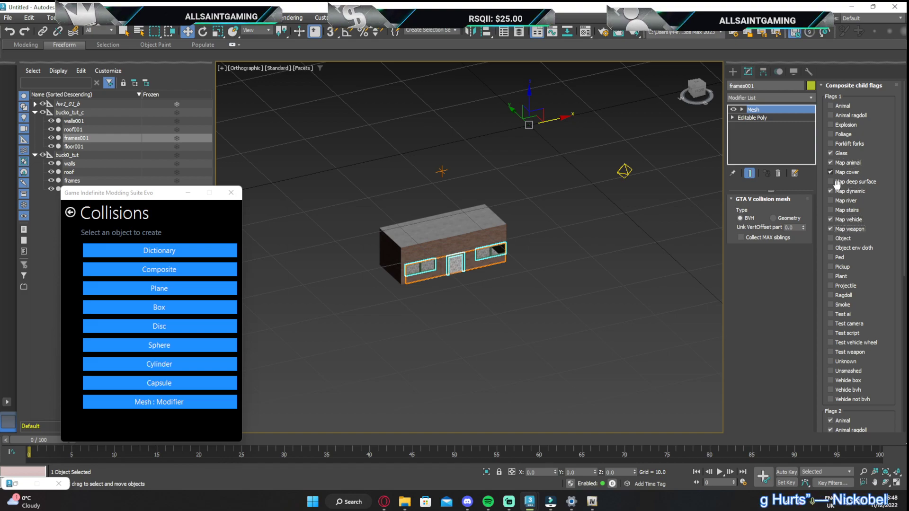
click(76, 147)
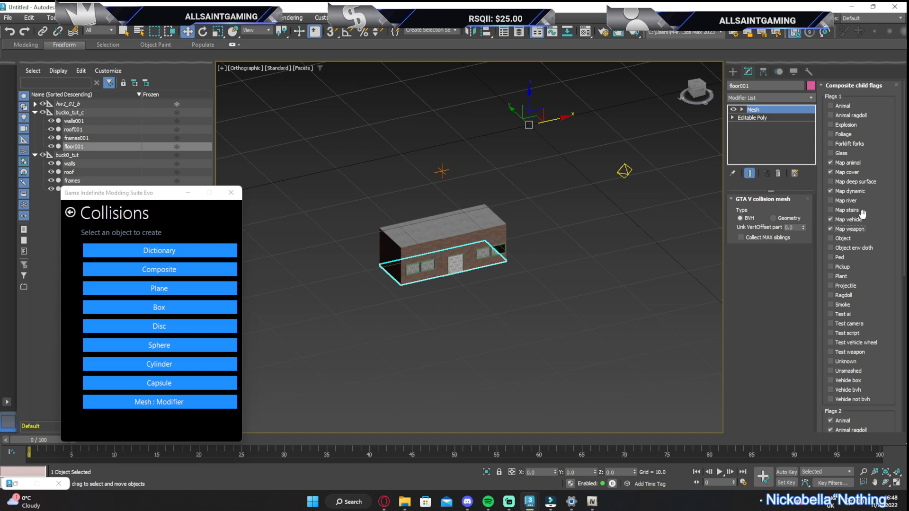
drag(698, 92, 701, 93)
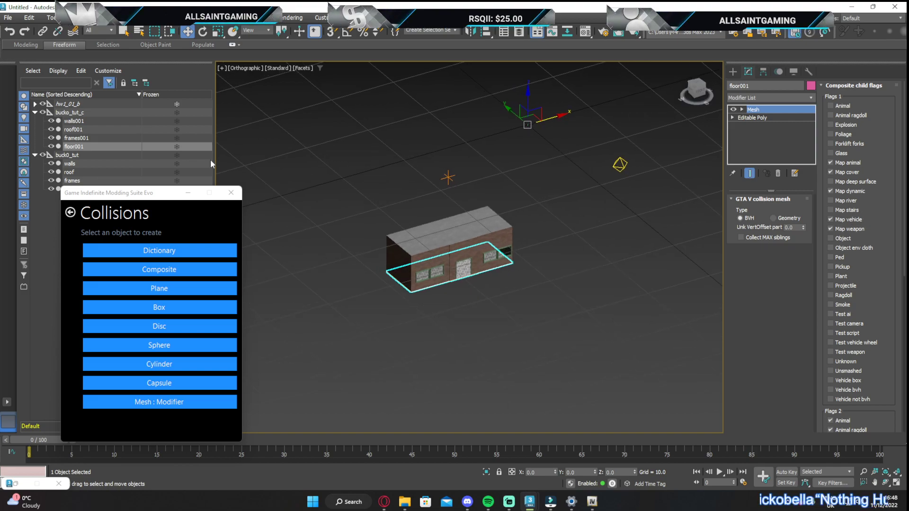
Move only the pivot of the buck0_tut model to X 0 and Y 0
click(105, 156)
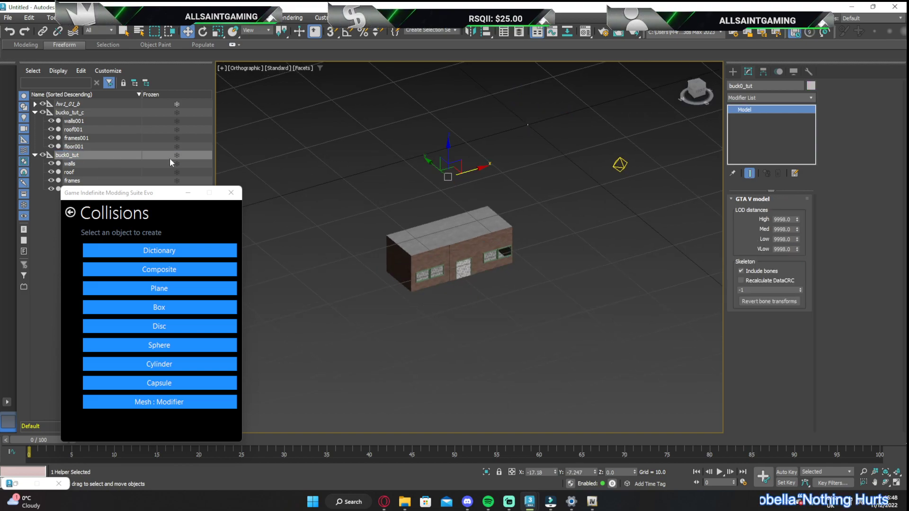
click(70, 156)
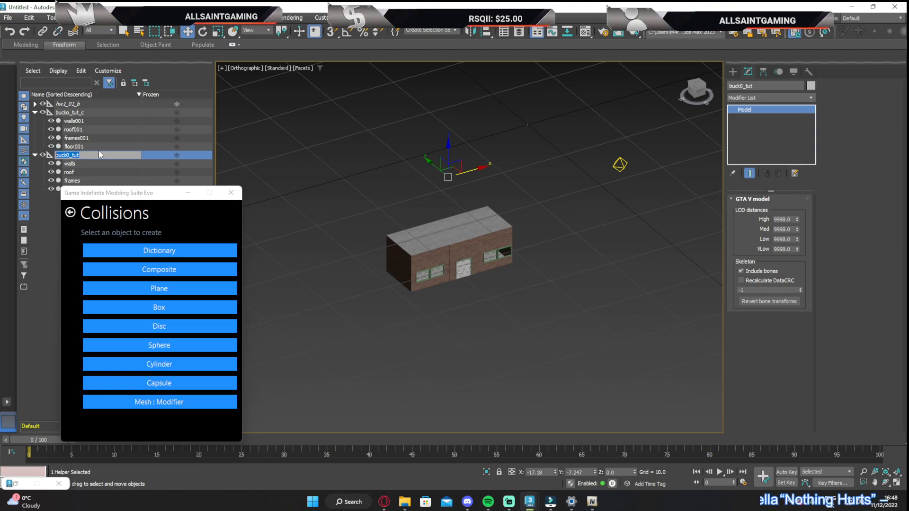
click(764, 72)
click(761, 137)
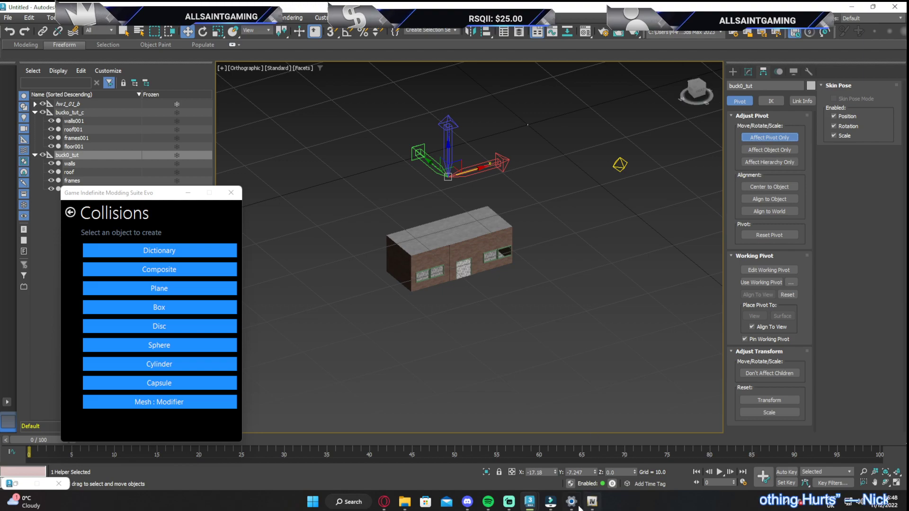
right_click(554, 472)
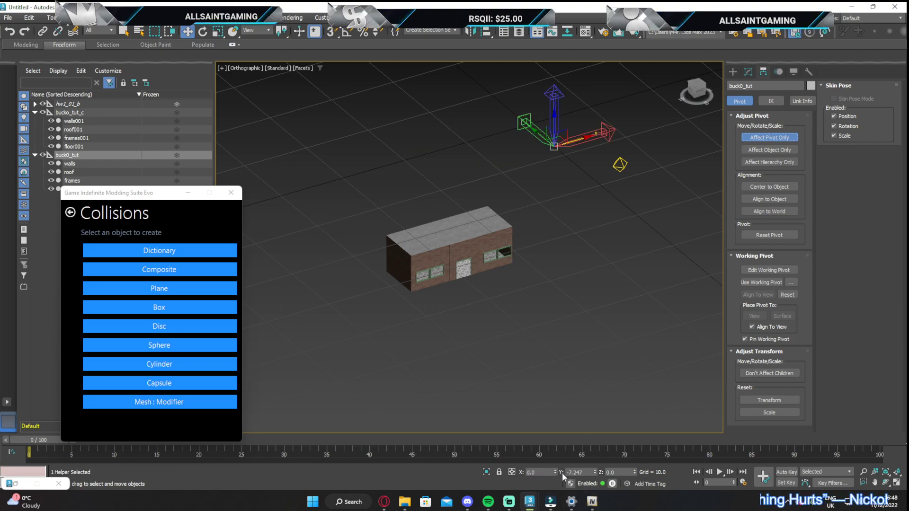
right_click(595, 473)
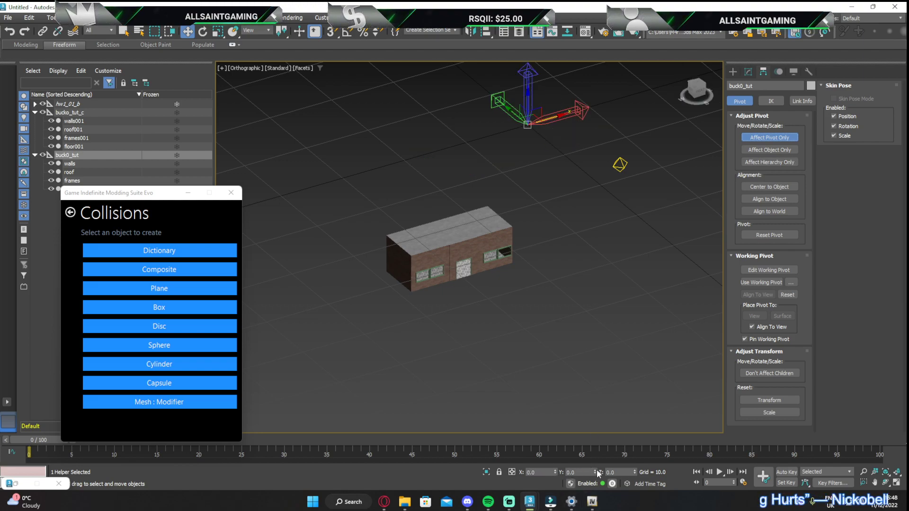
click(780, 137)
click(746, 73)
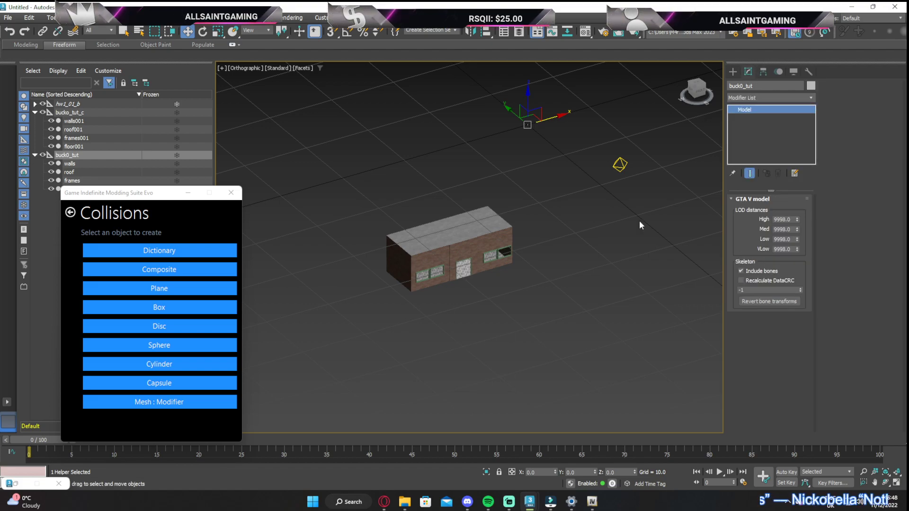
Rename the buck0_tut model to bucko_tut in the scene list
scroll(568, 206, down, 3)
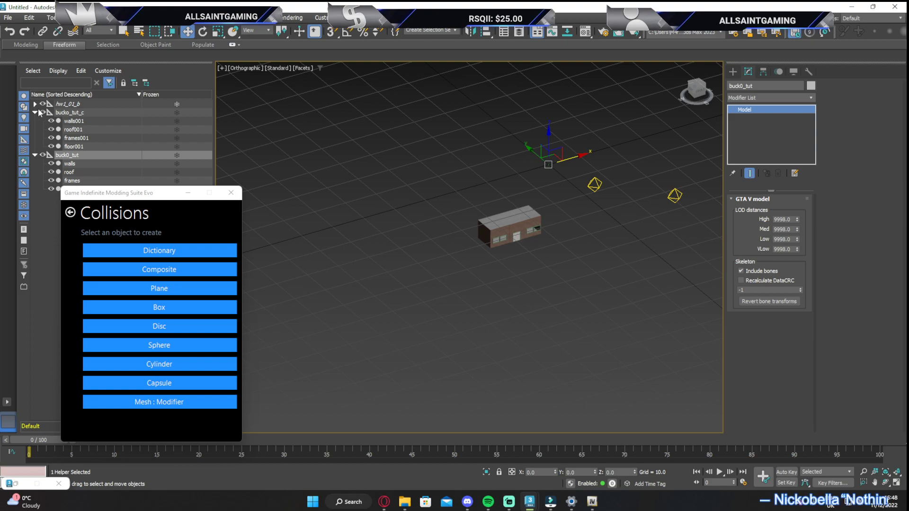
click(80, 182)
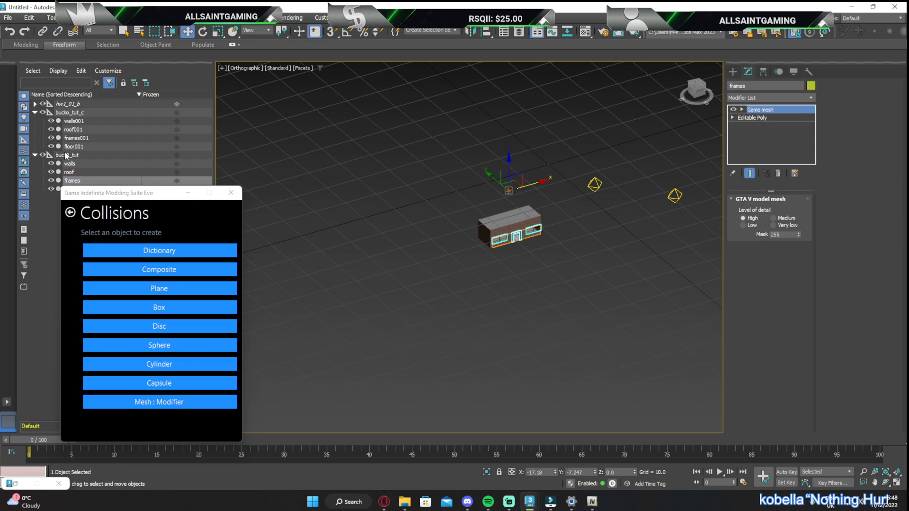
click(67, 155)
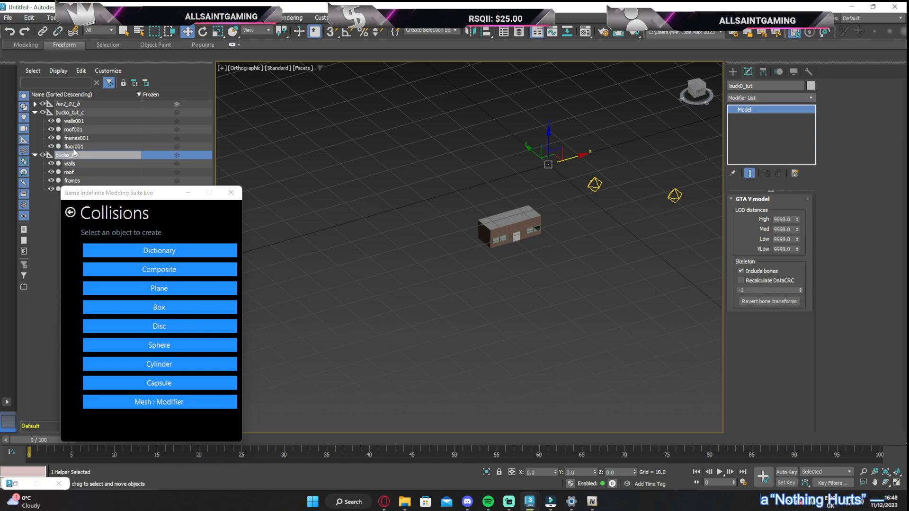
click(303, 174)
Export the bucko_tut model and the bucko_tut_c collision composite with GIMS Evo to the building exports folder
drag(132, 194, 92, 218)
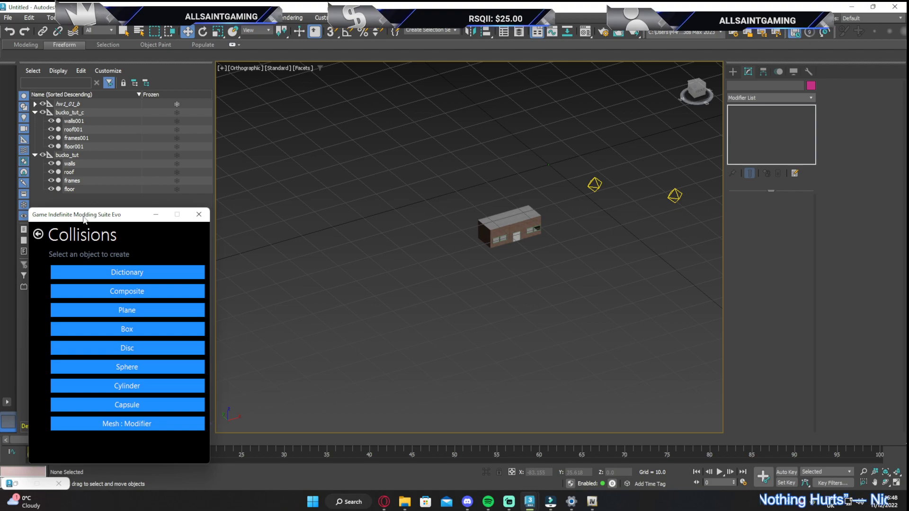
click(38, 234)
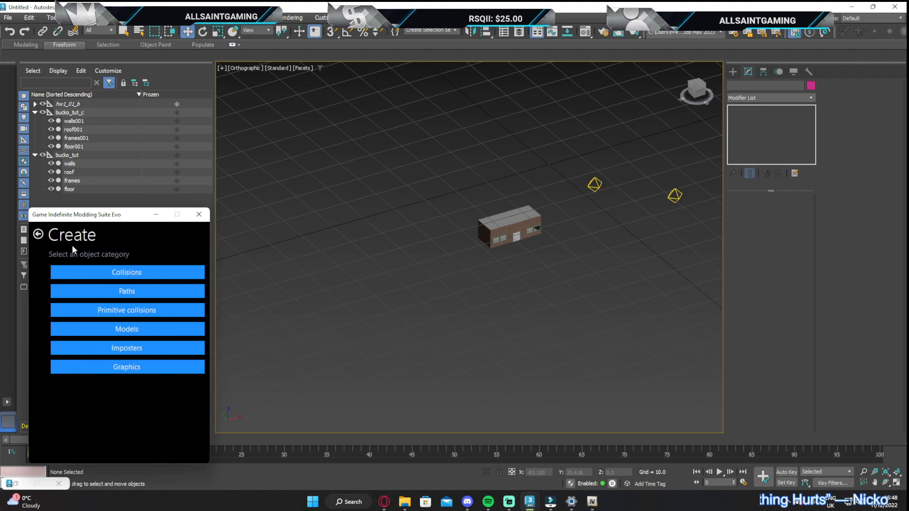
click(37, 233)
click(120, 268)
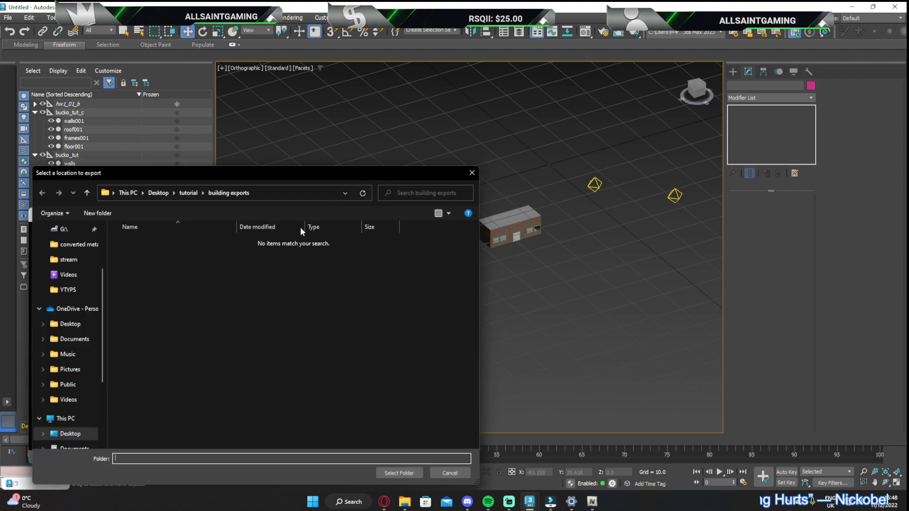
click(393, 474)
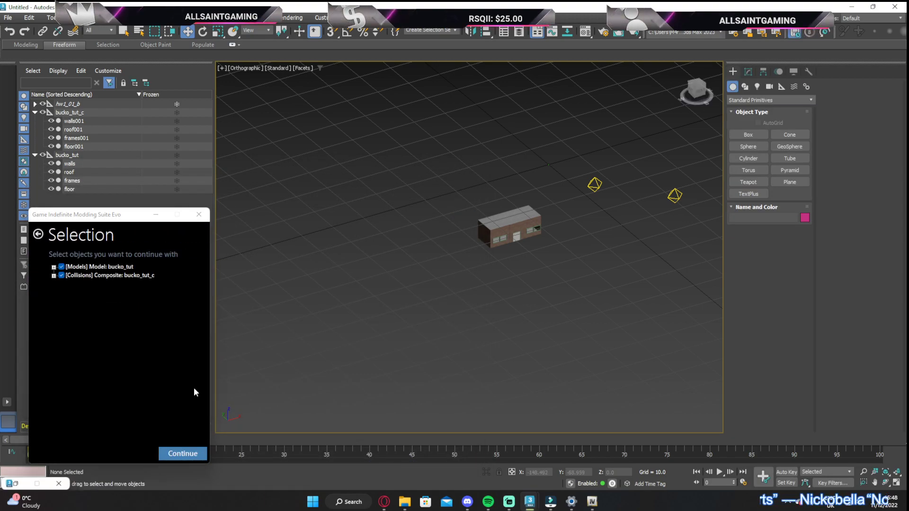
click(185, 454)
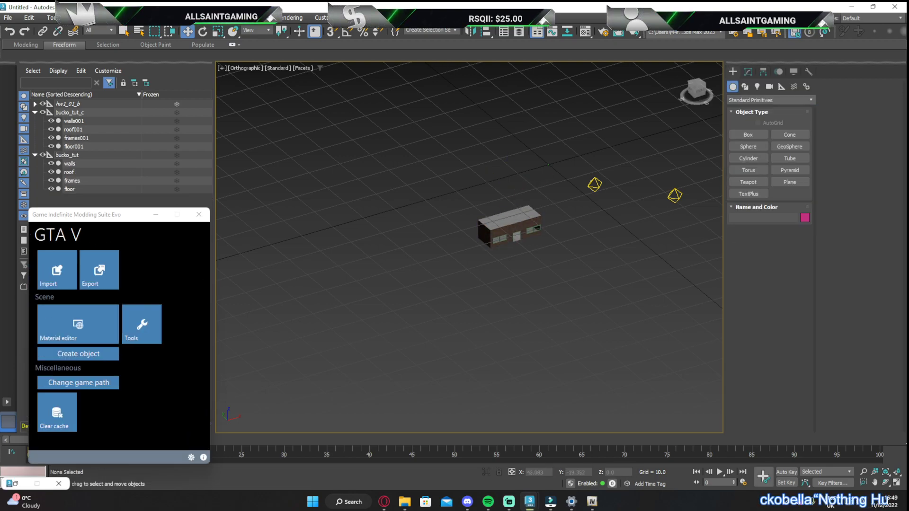
Switch to OpenIV and permanently delete the old bucko_tut_c.ybn from the tuts folder
click(592, 502)
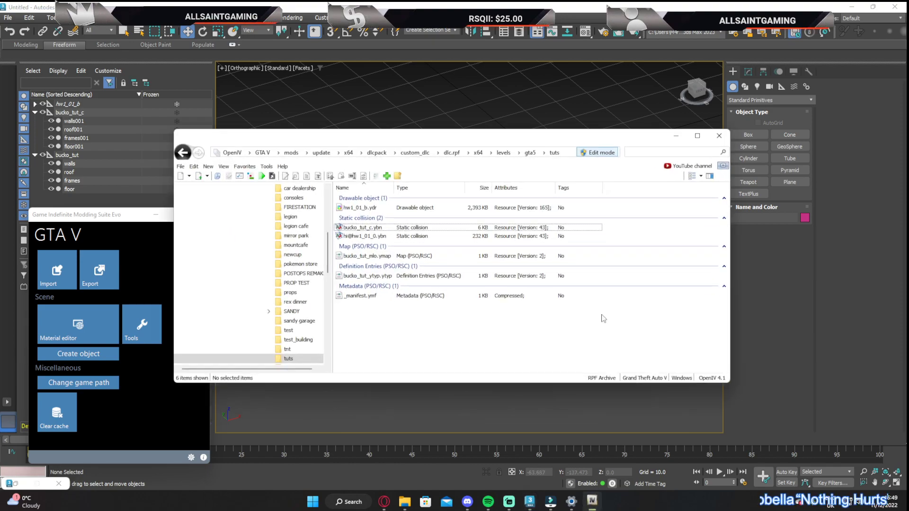
click(362, 227)
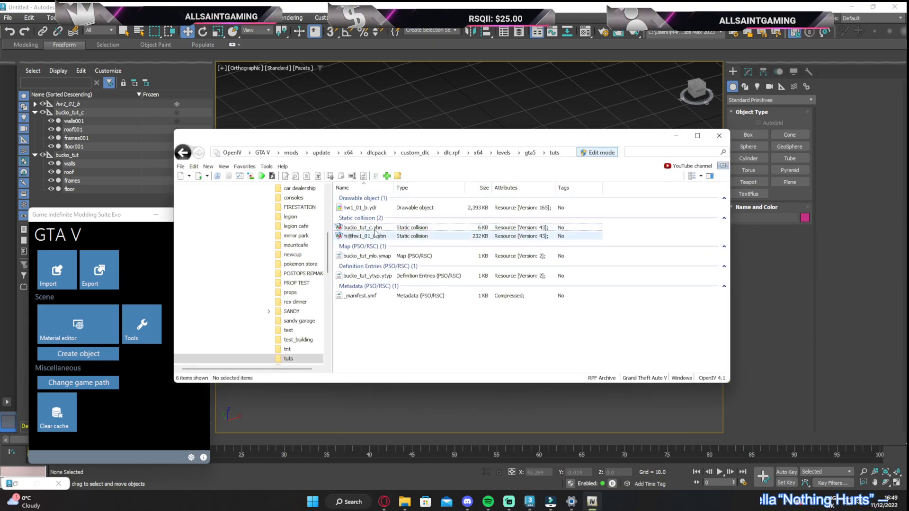
right_click(371, 227)
click(402, 318)
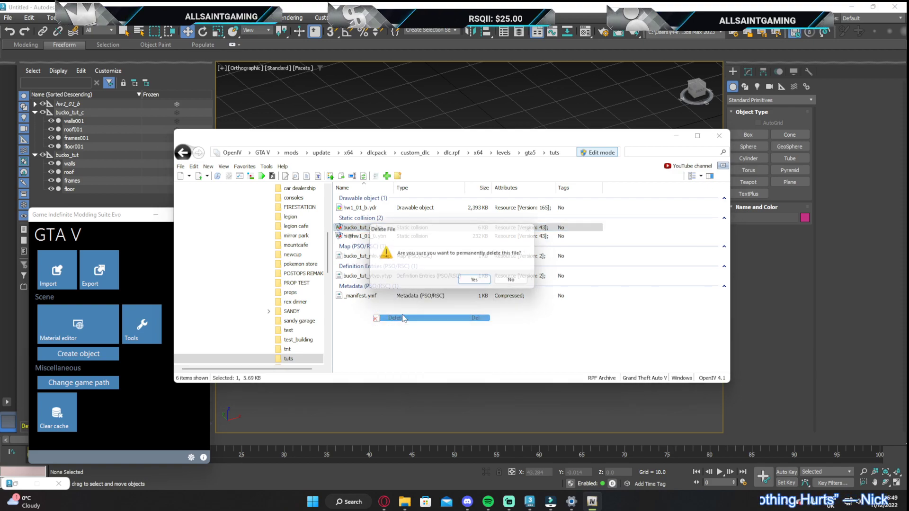
click(477, 282)
Import bucko_tut.odr and bucko_tut_c.obn from the tutorial's building exports folder into OpenIV's tuts folder
click(852, 7)
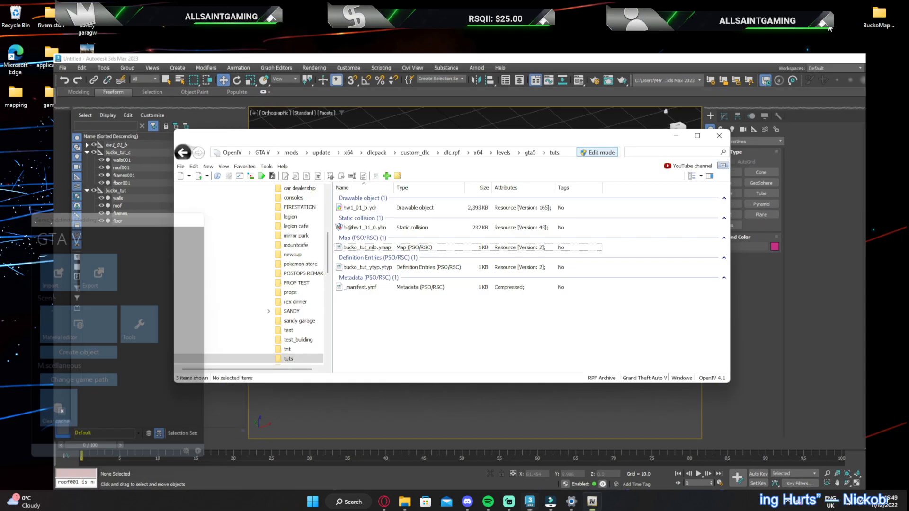
double_click(77, 94)
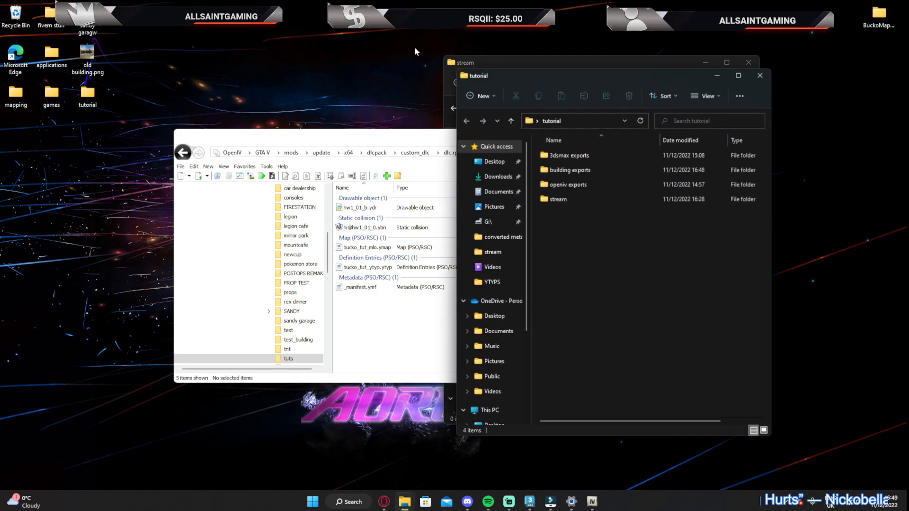
double_click(564, 168)
drag(569, 210, 417, 333)
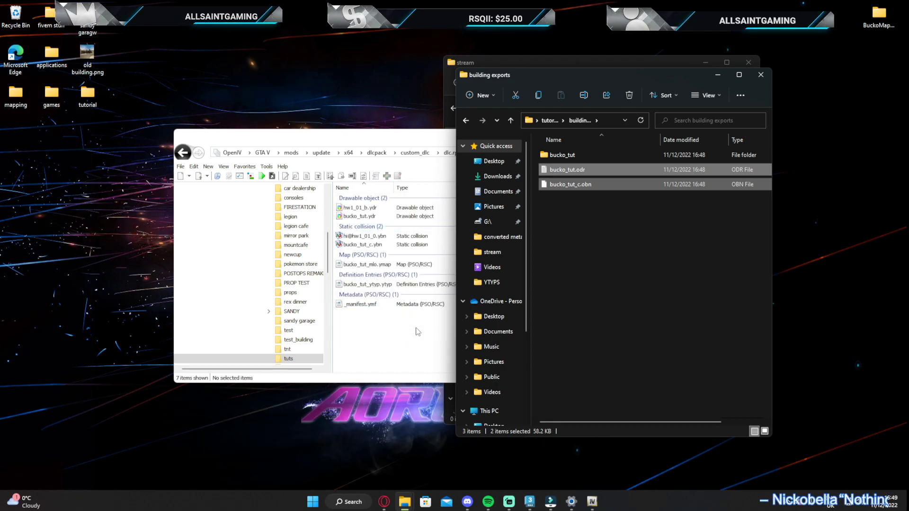
Inspect the imported bucko_tut_c.ybn in the collision viewer, then preview the bucko_tut.ydr model
click(355, 245)
double_click(356, 244)
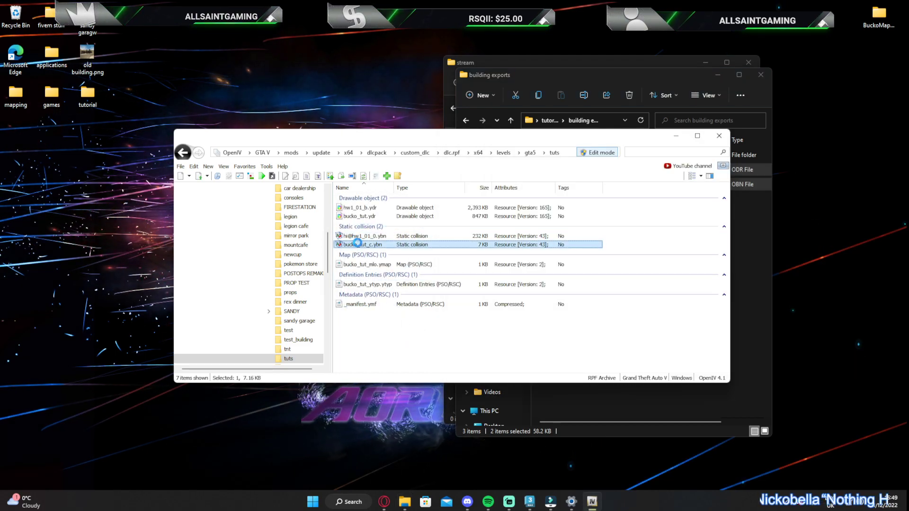
scroll(441, 195, down, 10)
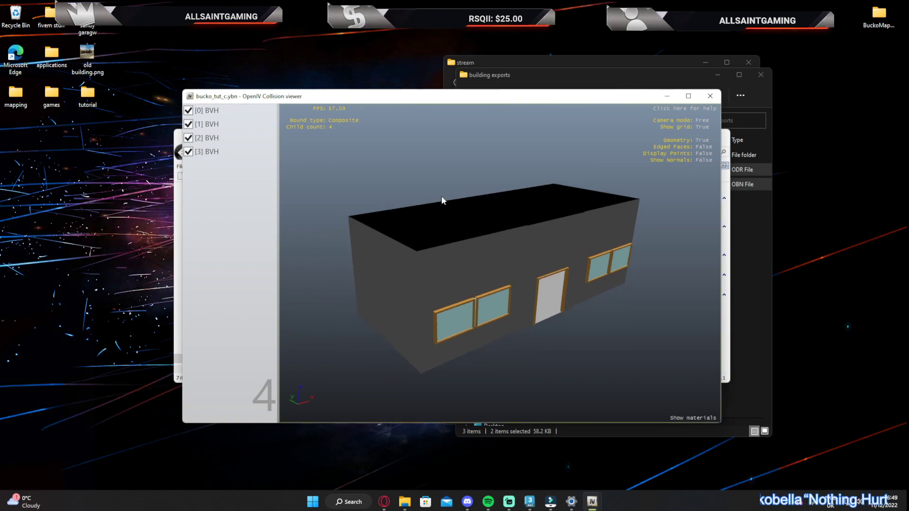
scroll(442, 177, up, 2)
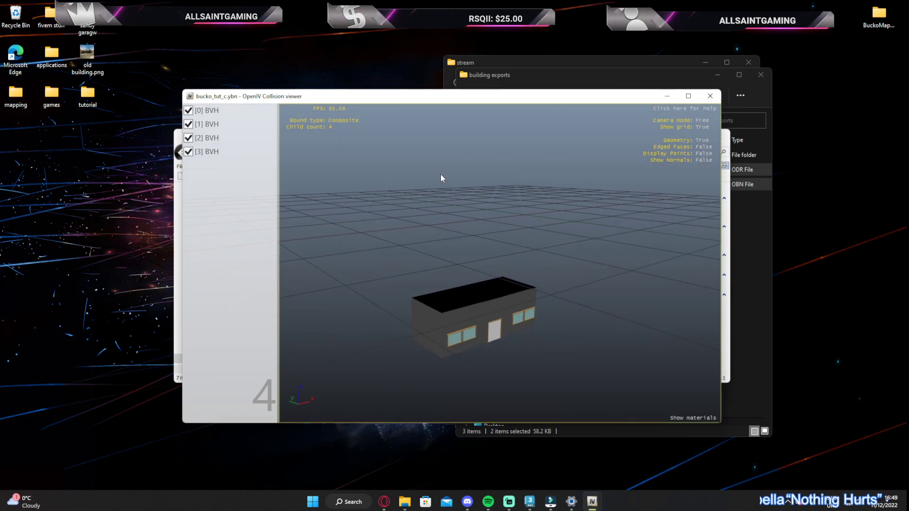
drag(446, 97, 641, 43)
click(359, 147)
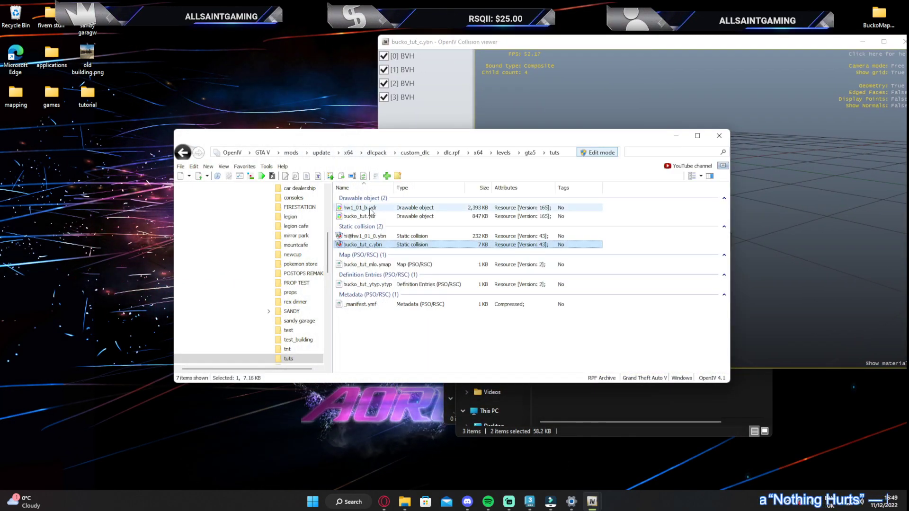
double_click(359, 212)
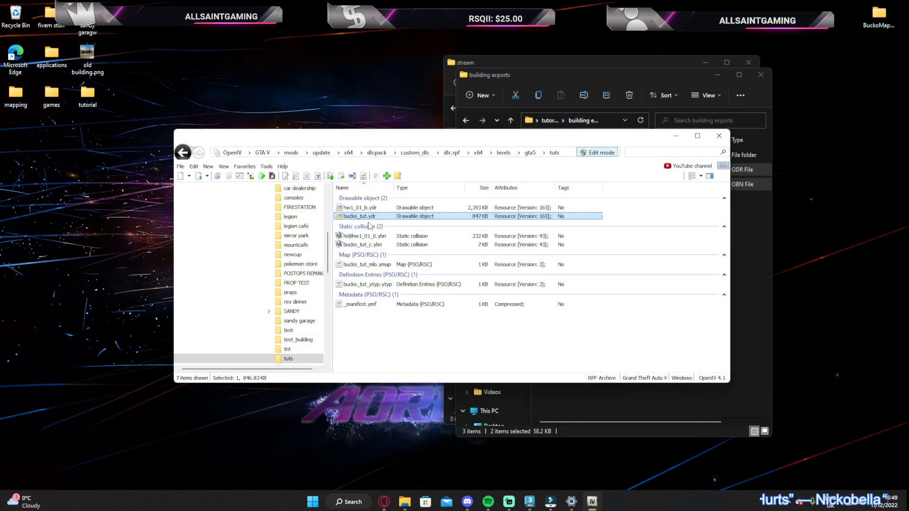
Open bucko_tut_ytyp.ytyp for editing and check the name entry of the base archetype
click(370, 264)
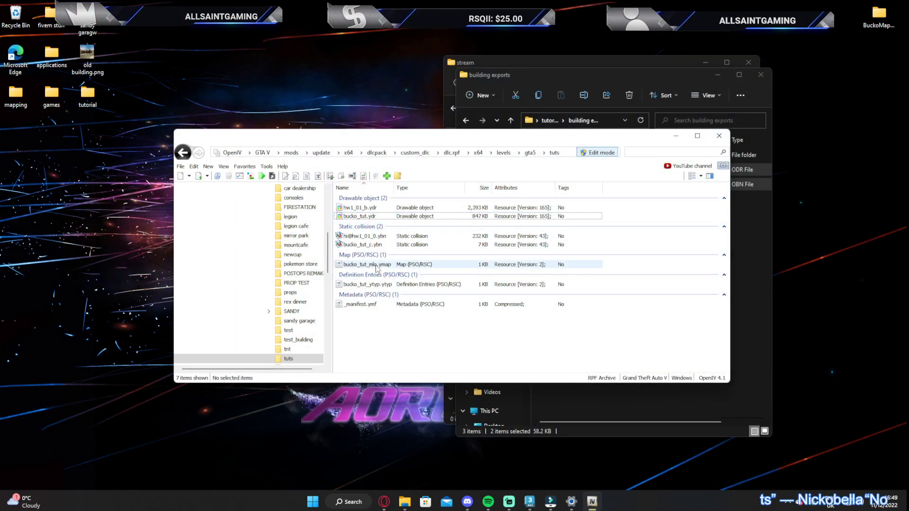
click(368, 284)
click(366, 304)
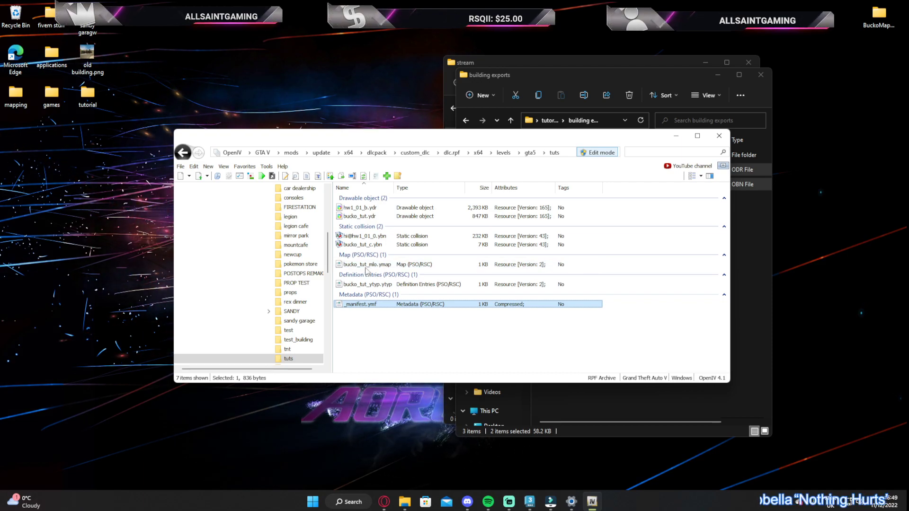
click(369, 265)
click(367, 284)
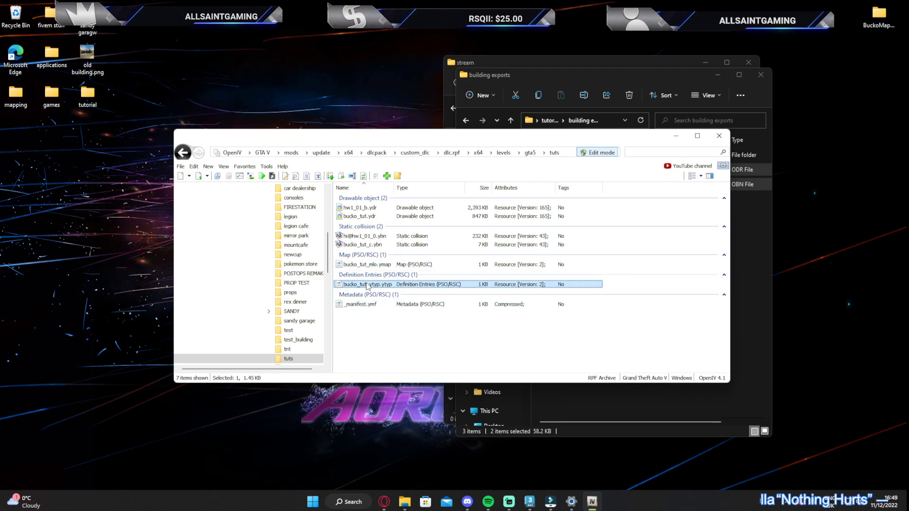
right_click(379, 285)
click(410, 300)
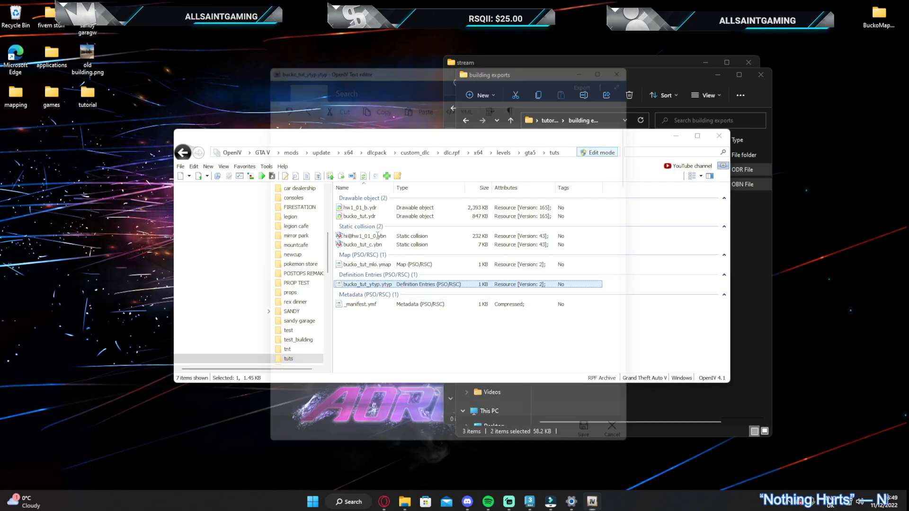
click(338, 208)
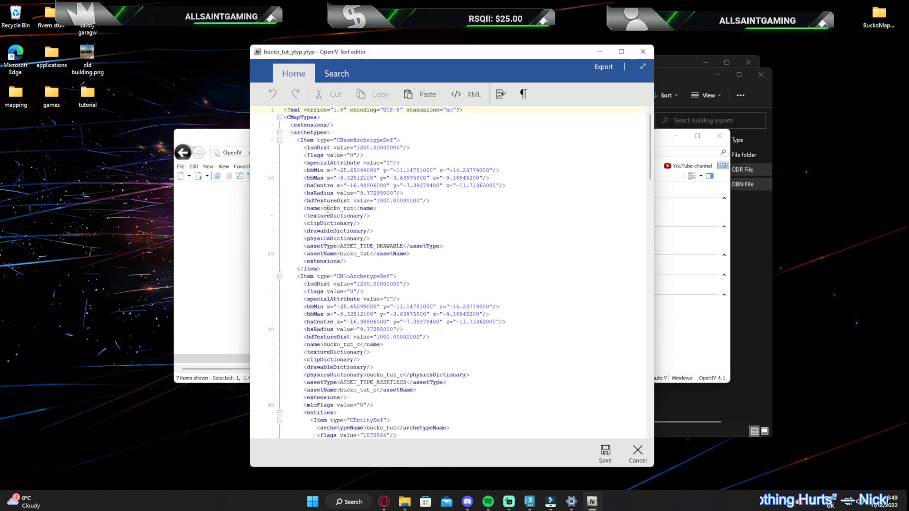
double_click(338, 208)
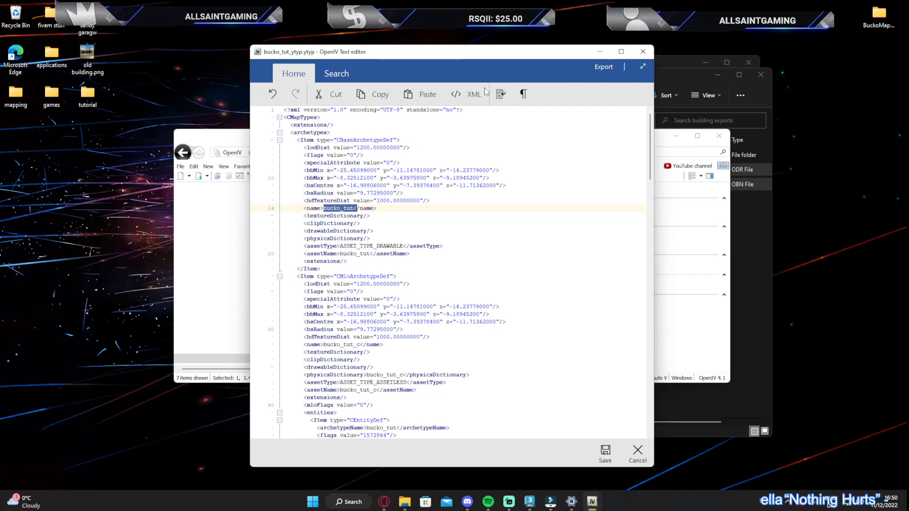
drag(392, 73, 477, 59)
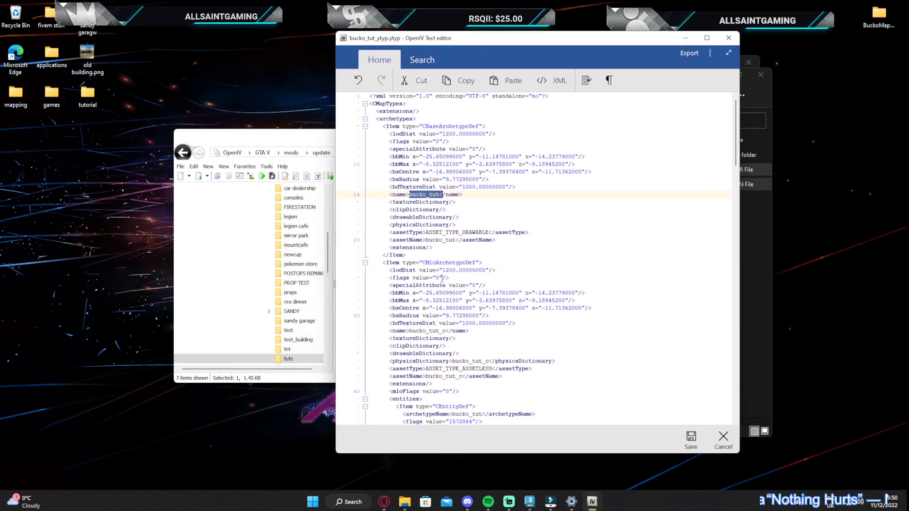
Check the physicsDictionary entry of the MLO archetype against the collision name and save the ytyp file
click(454, 361)
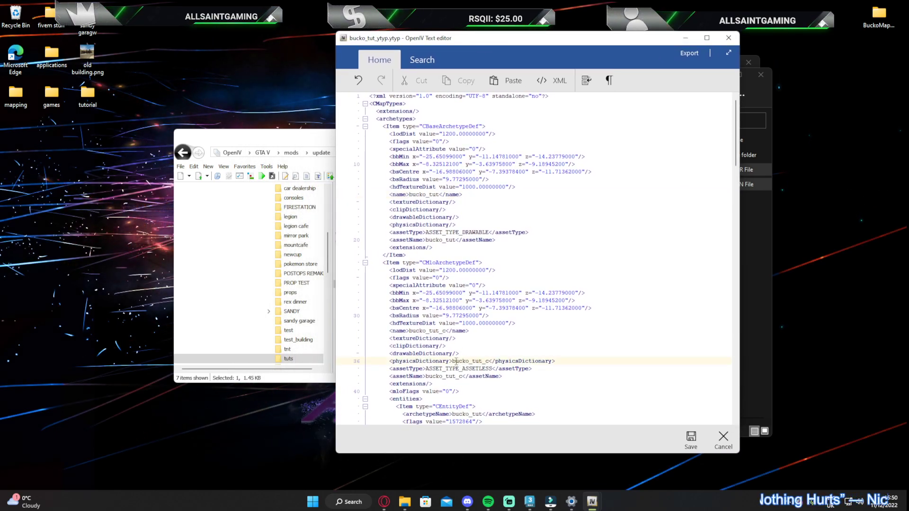
double_click(456, 361)
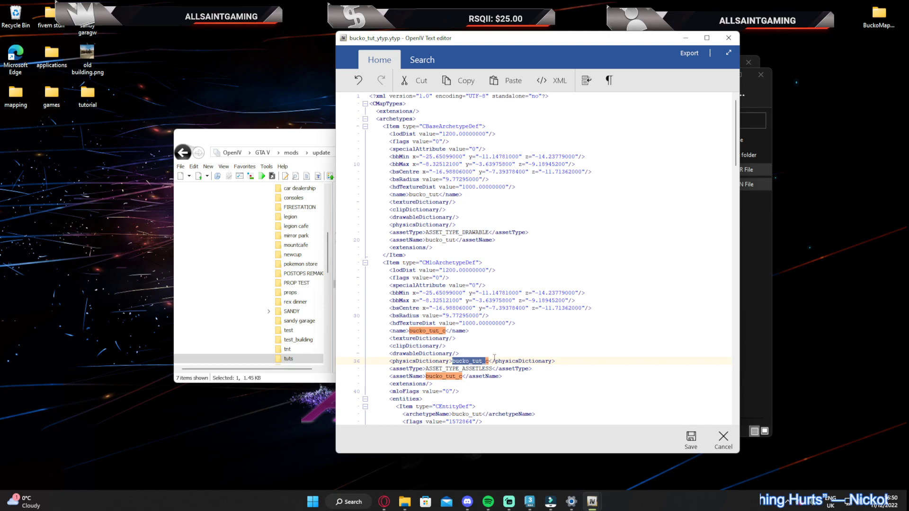
click(495, 353)
drag(452, 52, 522, 44)
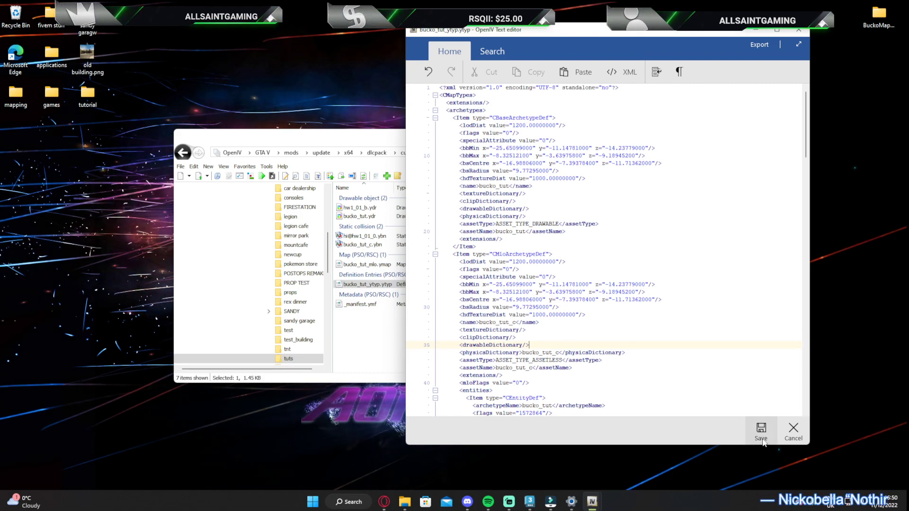
click(760, 442)
Review the dependency and interior names in _manifest.ymf and close it without saving
right_click(353, 304)
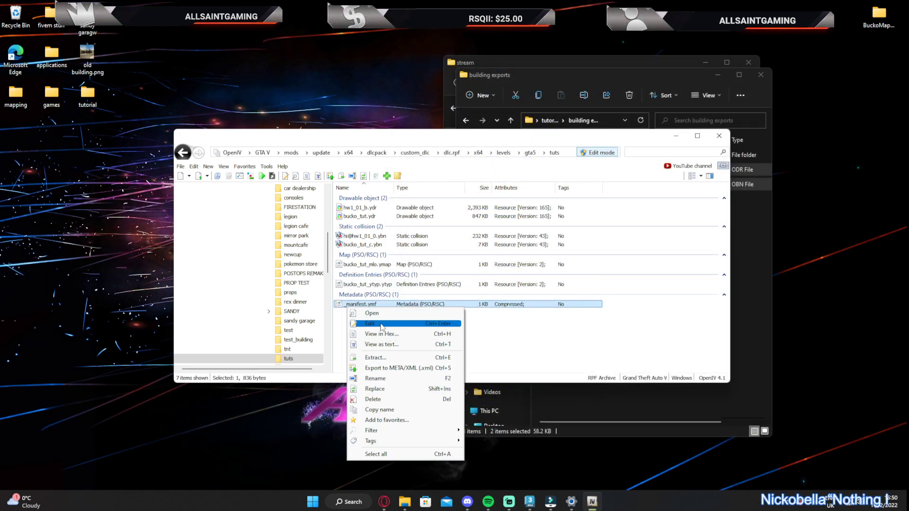
click(374, 324)
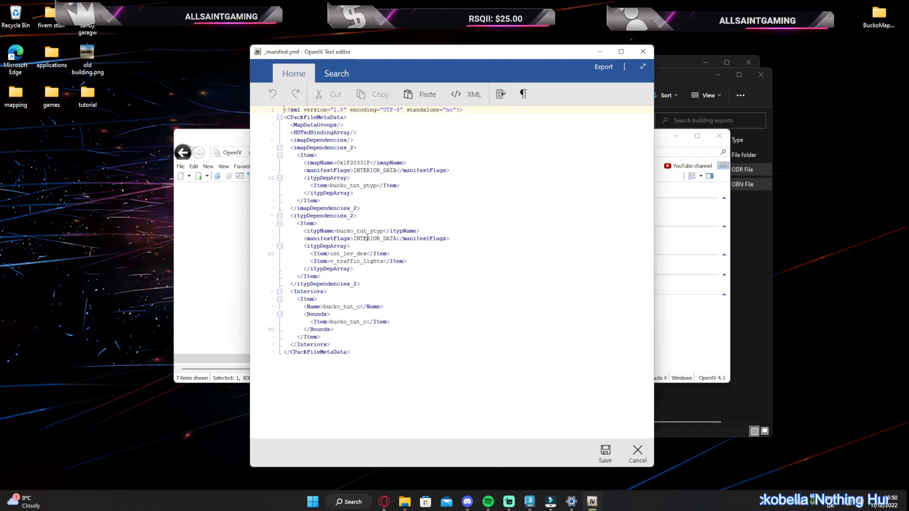
click(643, 51)
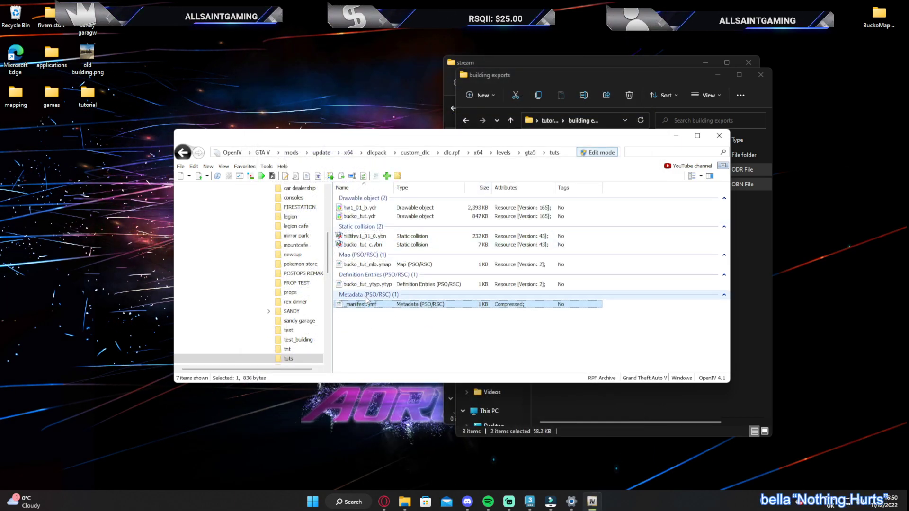
Open bucko_tut_mlo.ymap for editing, review its archetype and physics dictionary names, and save it
right_click(355, 266)
click(394, 283)
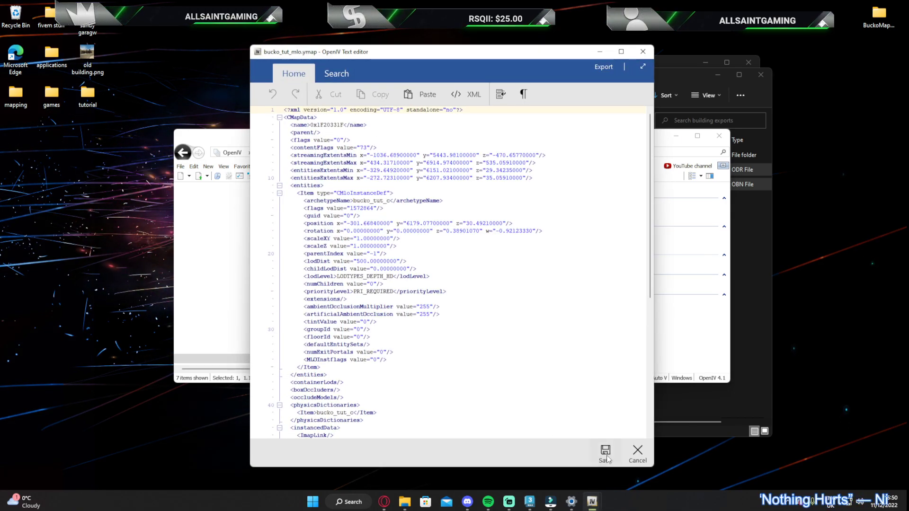
click(607, 457)
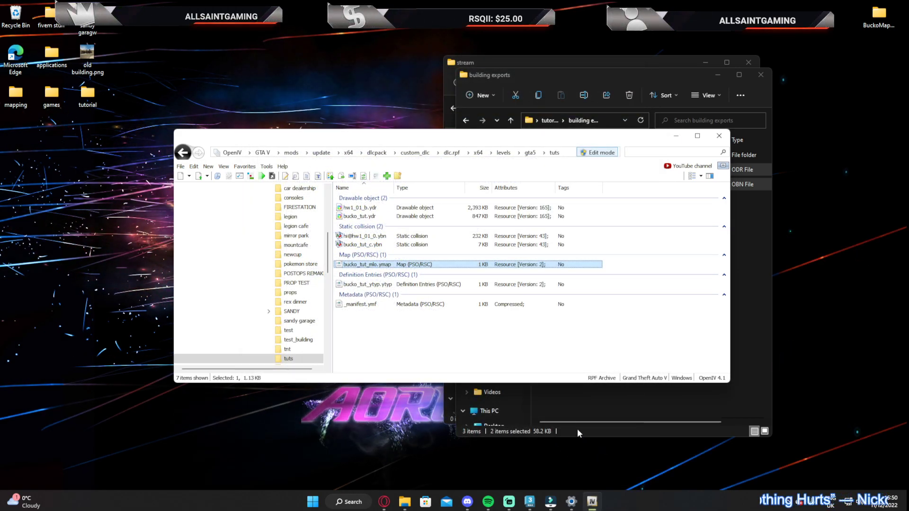
Copy all seven files from the tuts folder in OpenIV into the tutorial folder's stream subfolder
click(577, 79)
click(550, 120)
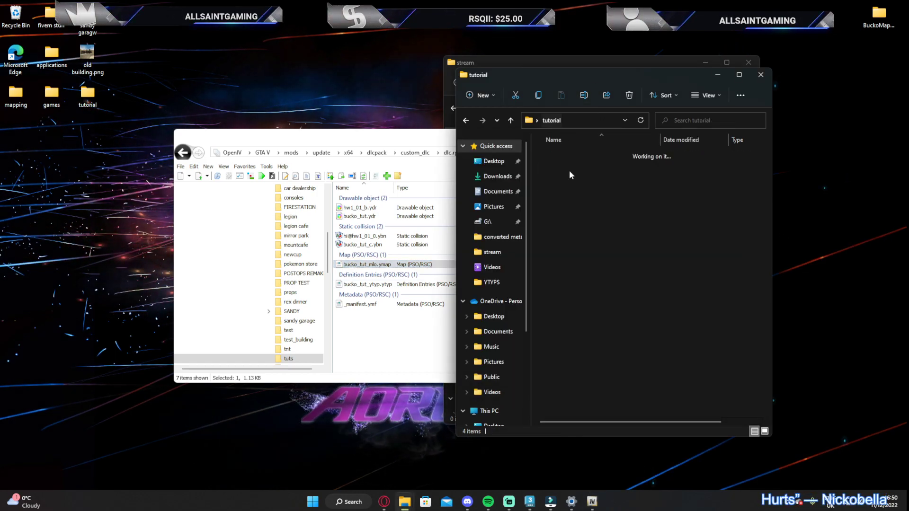
click(559, 199)
click(559, 199)
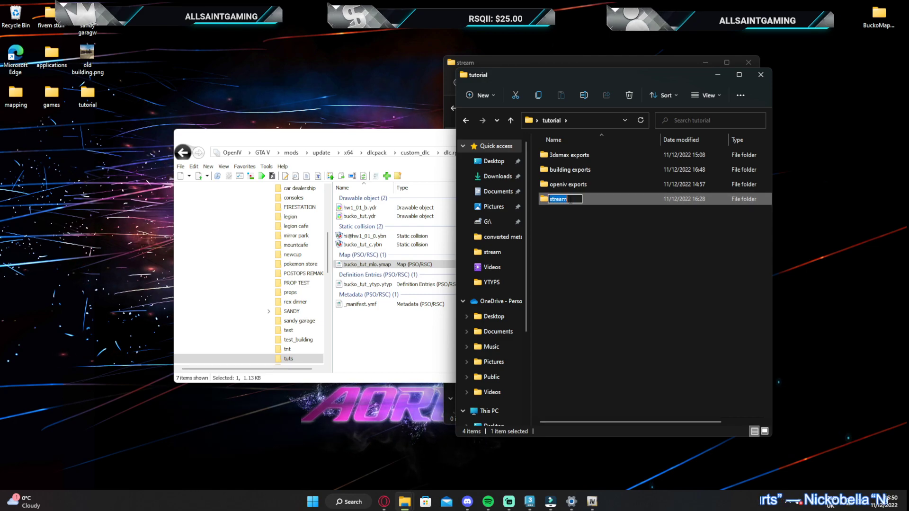
double_click(586, 200)
click(362, 337)
key(ctrl+a)
drag(365, 219, 602, 369)
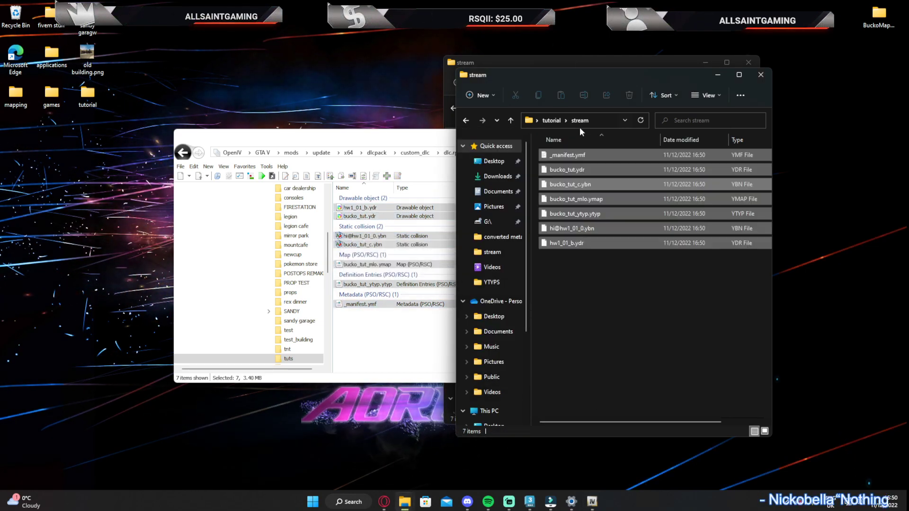
key(ctrl+a)
drag(574, 81, 439, 63)
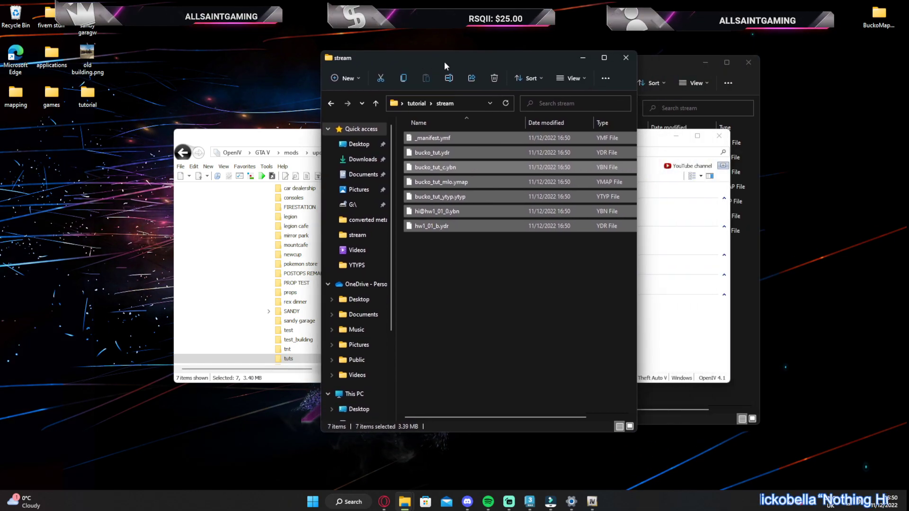
Put away the OpenIV window and the second stream window, and launch CodeWalker.exe from mapping's CodeWalker30_dev44 folder, maximised
click(719, 138)
drag(675, 66, 663, 76)
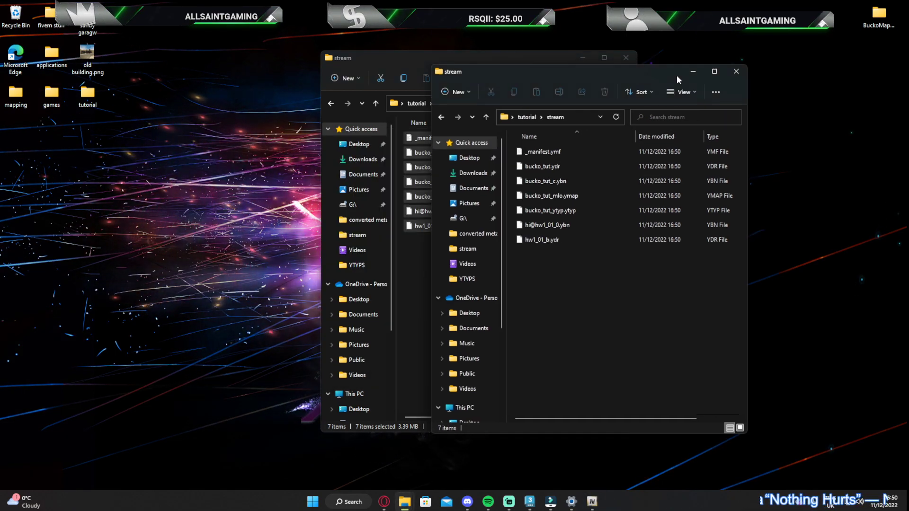
click(693, 71)
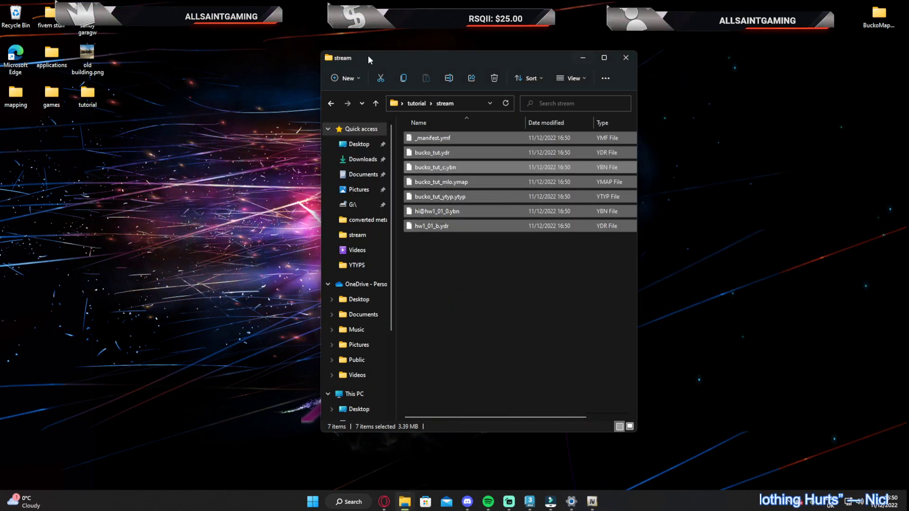
double_click(15, 94)
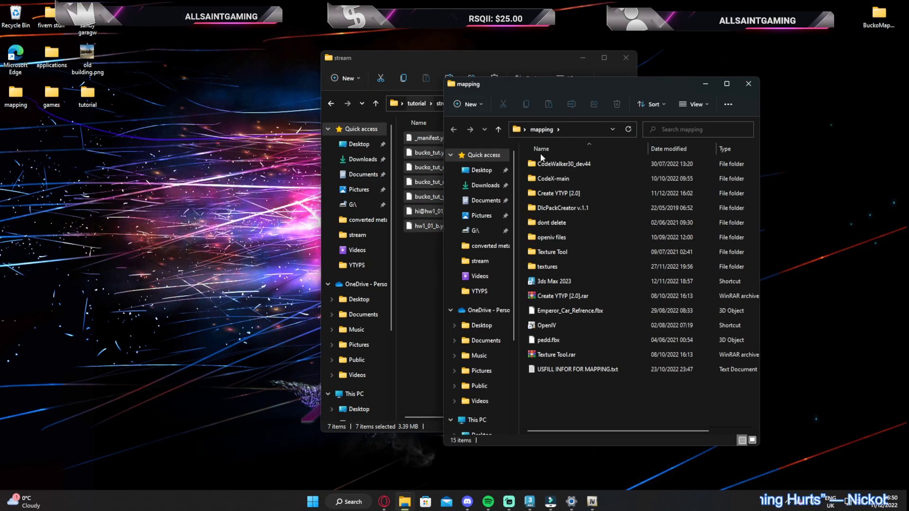
double_click(559, 164)
double_click(557, 265)
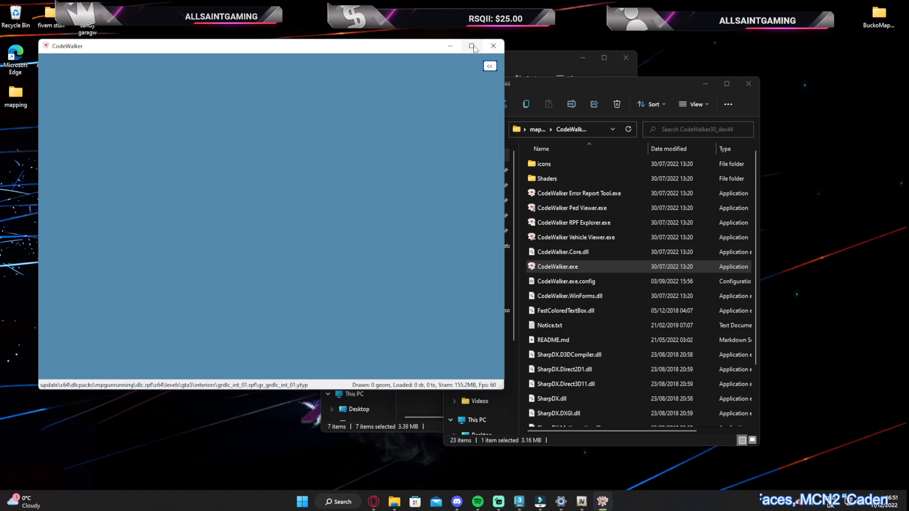
mouse_move(474, 48)
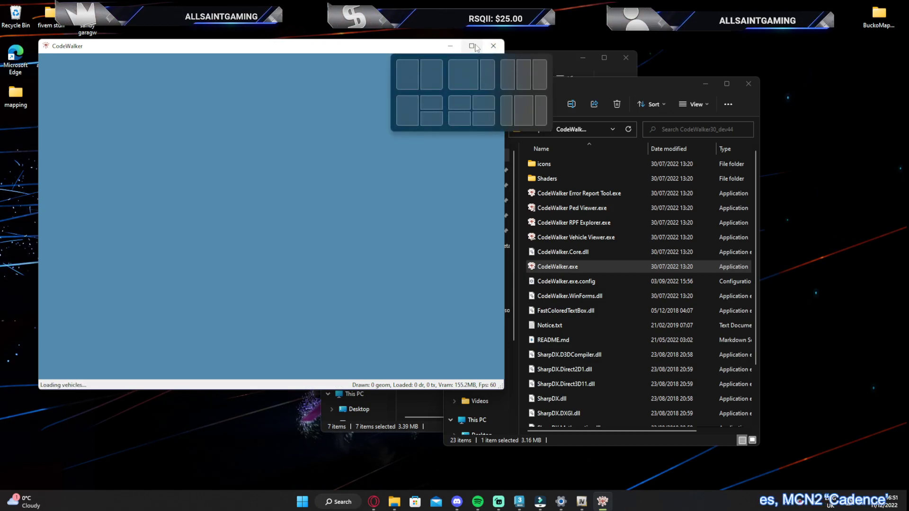
click(475, 47)
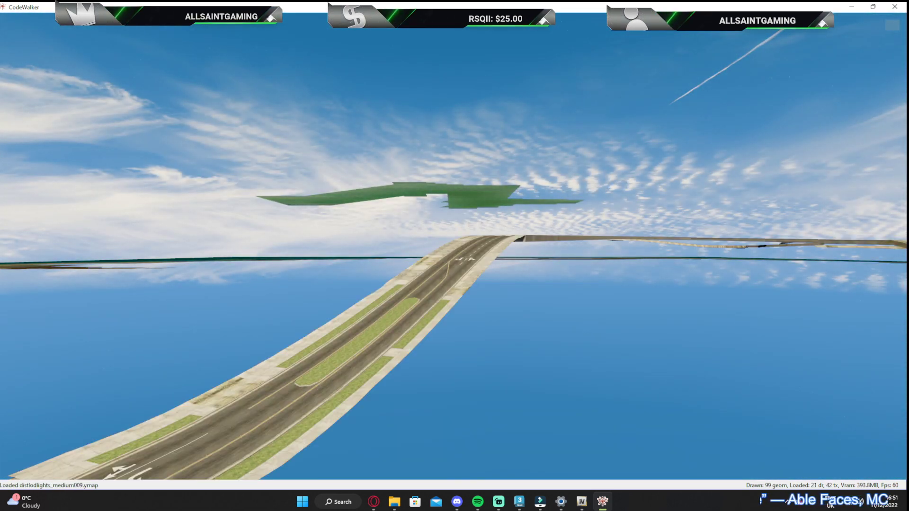
Fly to the Up-n-Atom Burger restaurant and enable mouse selection in Entity mode
drag(450, 244, 490, 273)
key(w)
key(a)
key(s)
key(w)
key(w)
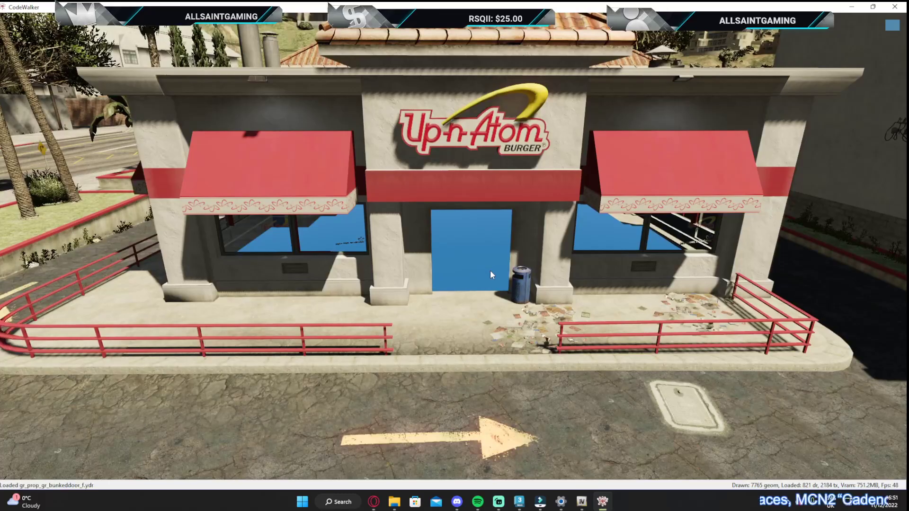
click(893, 25)
key(s)
drag(665, 164, 699, 134)
key(a)
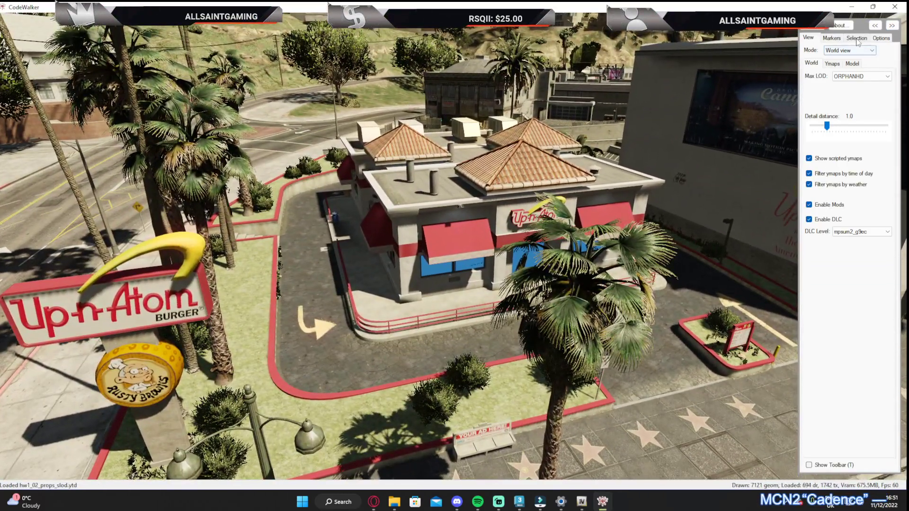
click(857, 38)
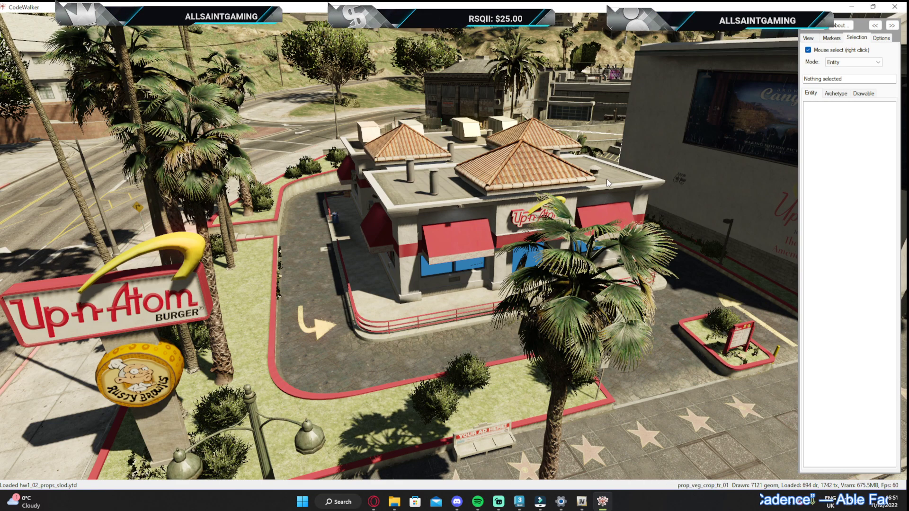
Glance at the tuts files in OpenIV and view the Wax Haven building and the lot from the mural side
click(584, 498)
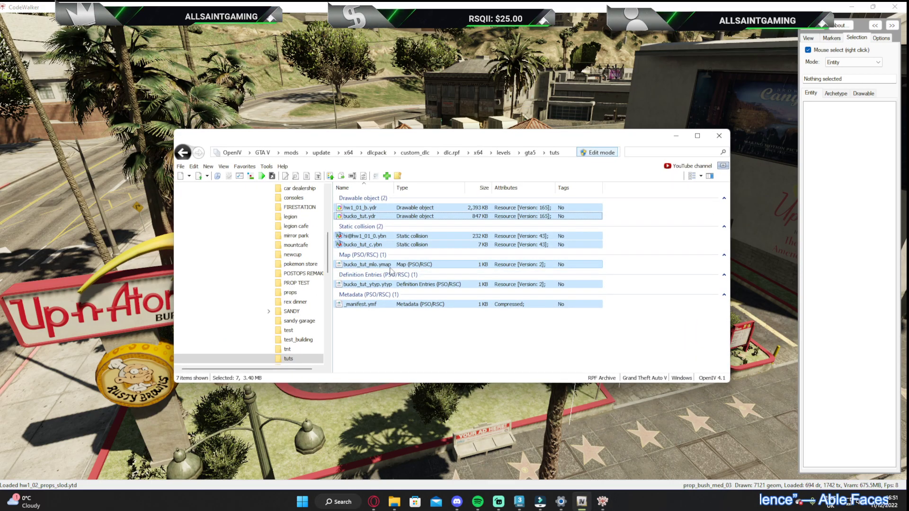
click(586, 399)
drag(586, 399, 694, 241)
key(w)
key(w)
key(s)
key(w)
key(s)
key(w)
key(s)
key(w)
key(w)
key(w)
key(s)
key(w)
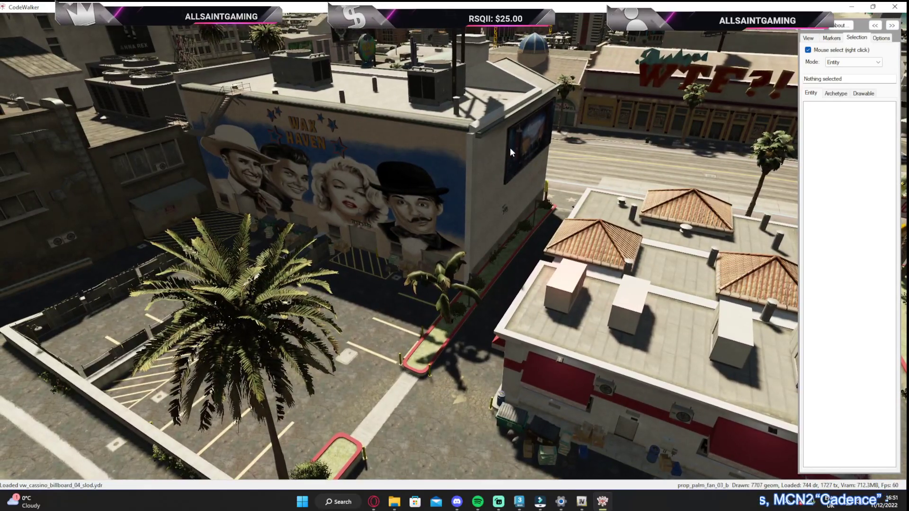
Select the Wax Haven building entity hw1_01_b in the world view and show it in the project window
right_click(561, 197)
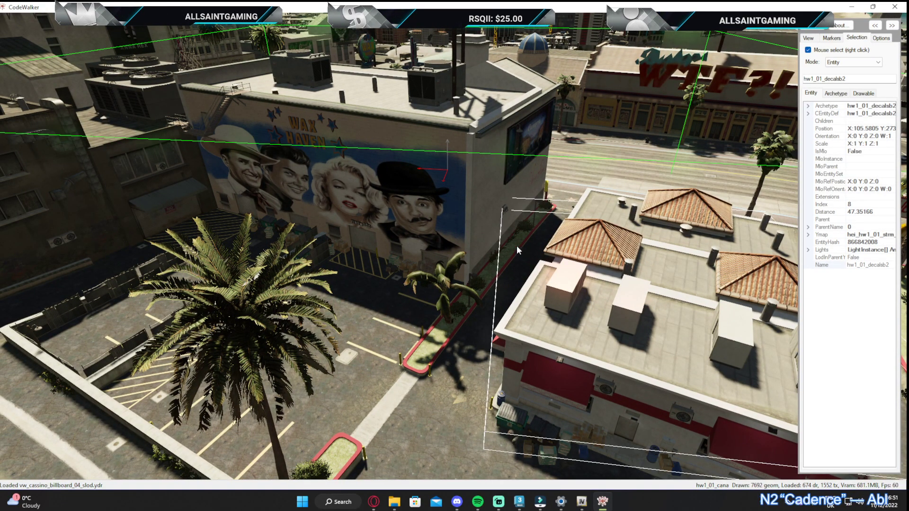
scroll(515, 223, down, 3)
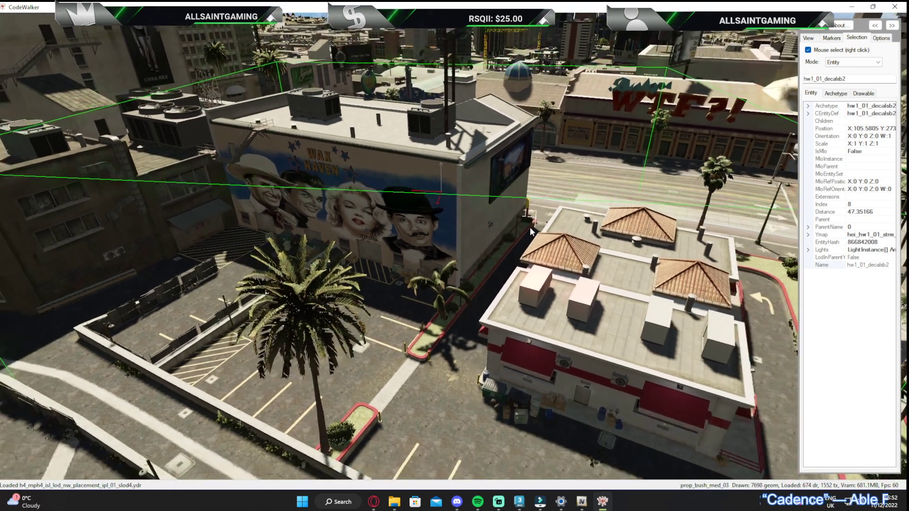
right_click(487, 171)
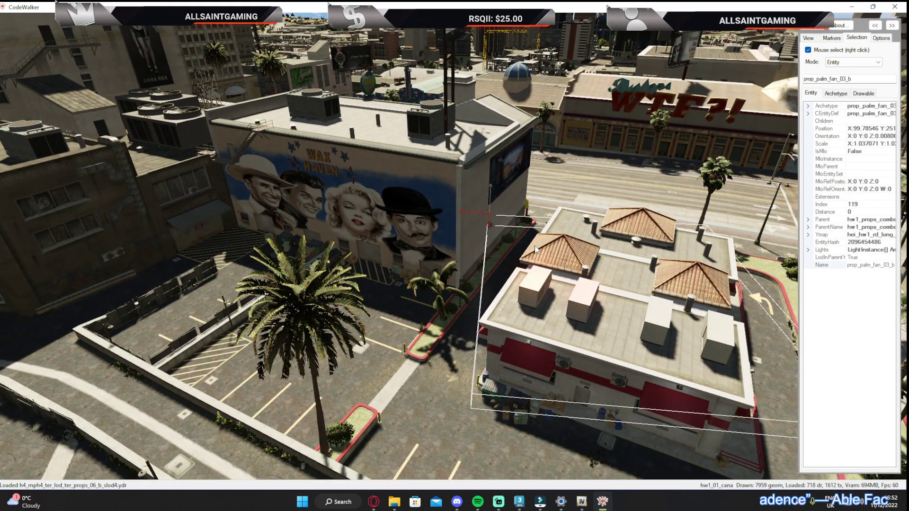
right_click(518, 176)
right_click(522, 166)
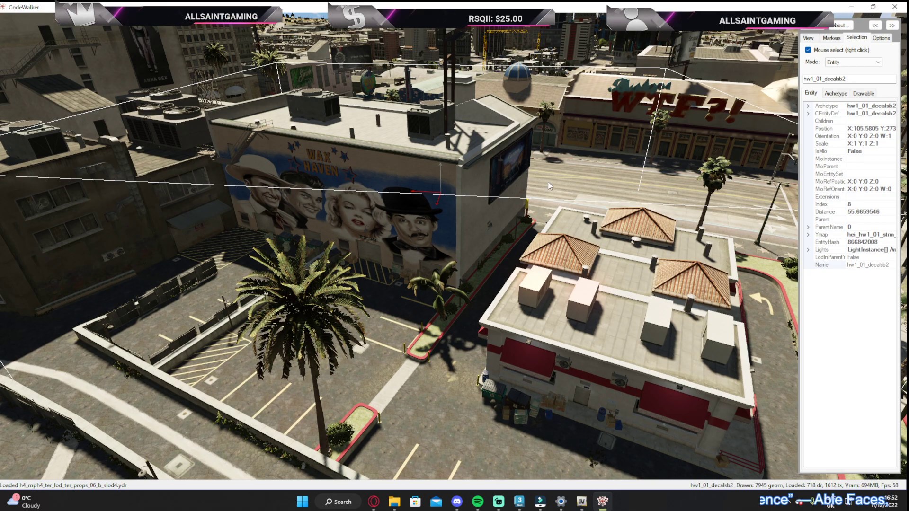
scroll(570, 199, down, 4)
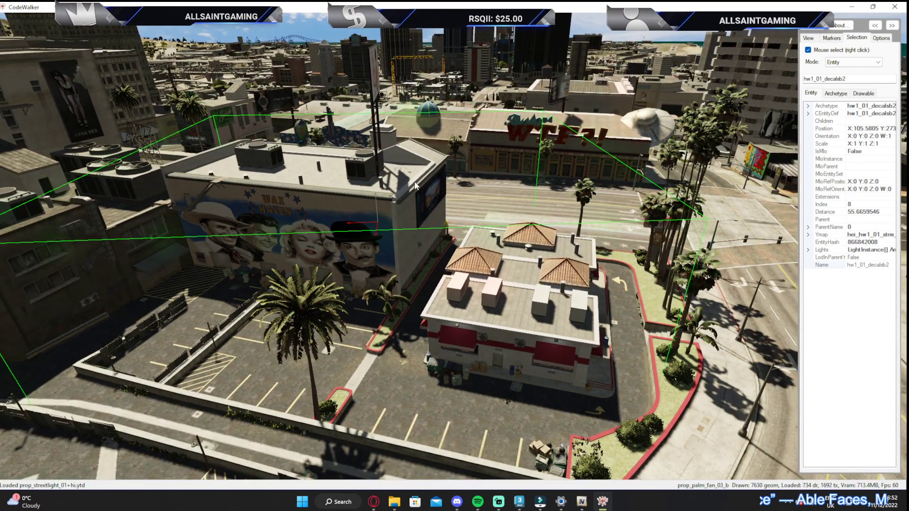
right_click(430, 197)
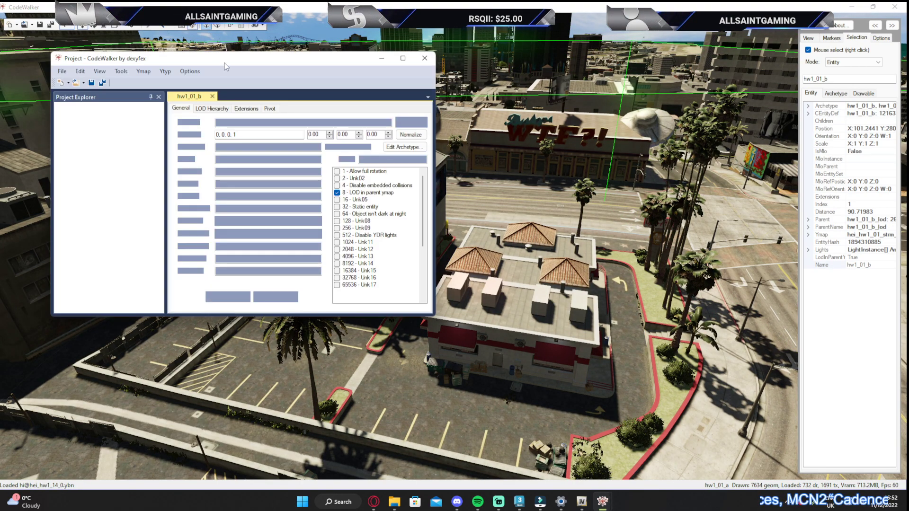
Add the hw1_01_b entity to a new project and copy its position coordinates
drag(194, 58, 252, 61)
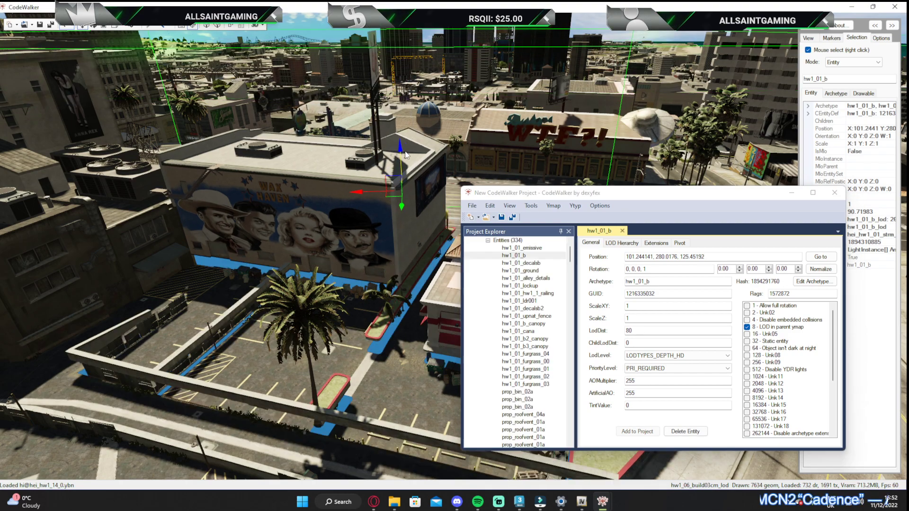
drag(406, 154, 439, 174)
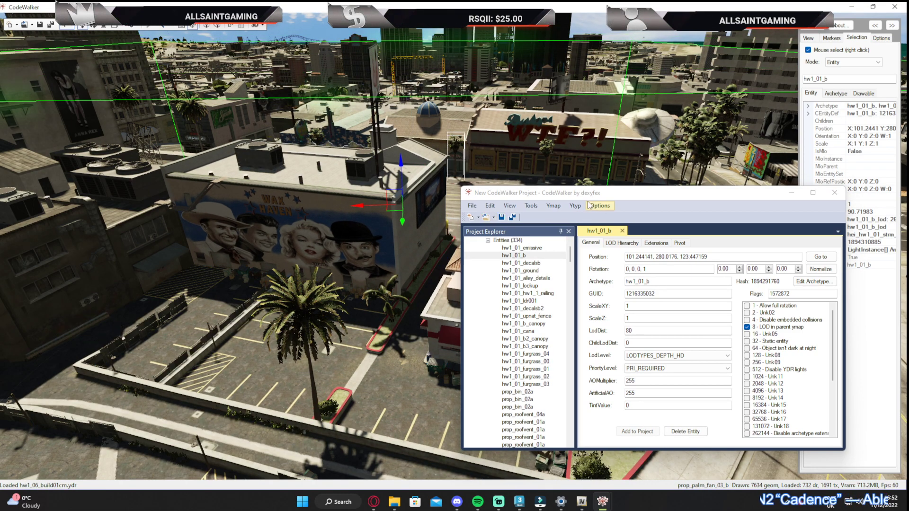
drag(596, 197, 389, 124)
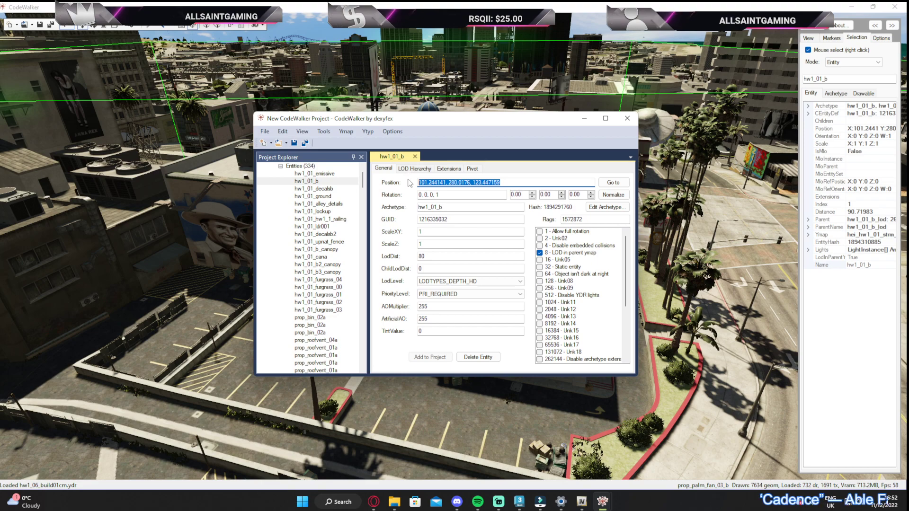
right_click(438, 182)
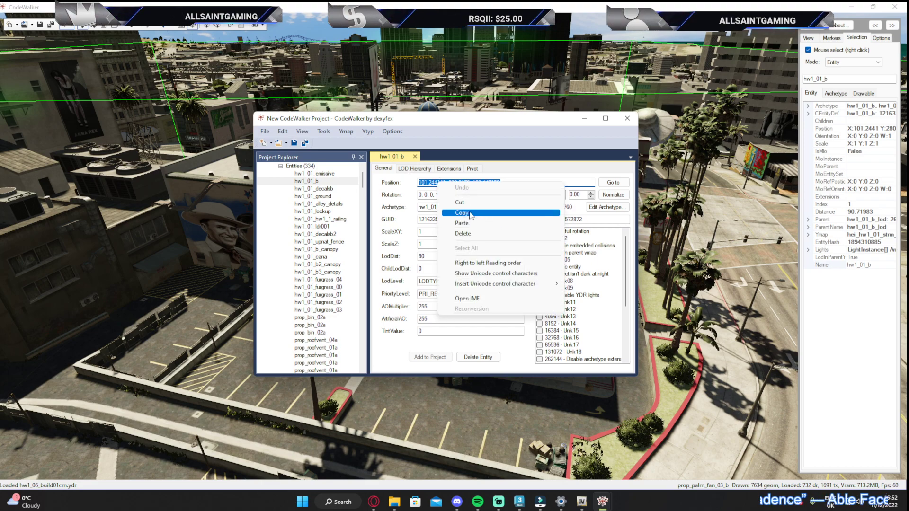
click(484, 213)
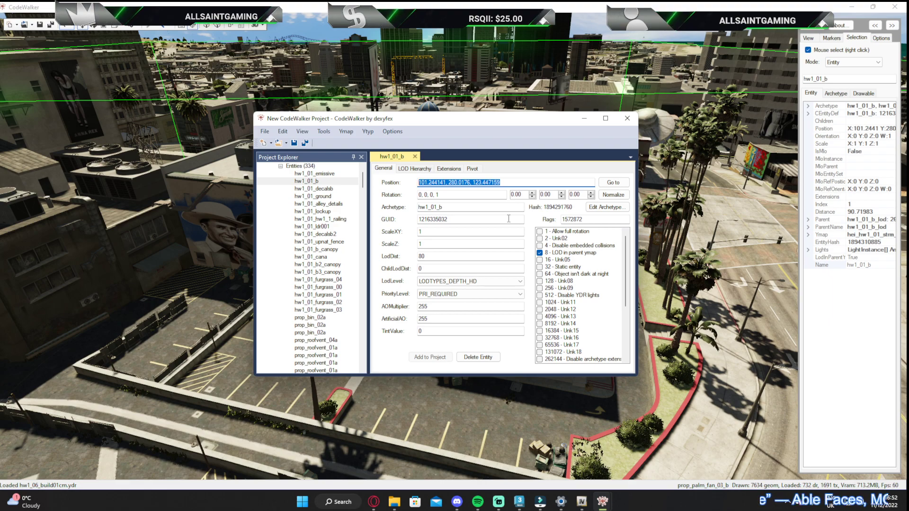
Remove hei_hw1_01_strm_0.ymap from the project
click(344, 133)
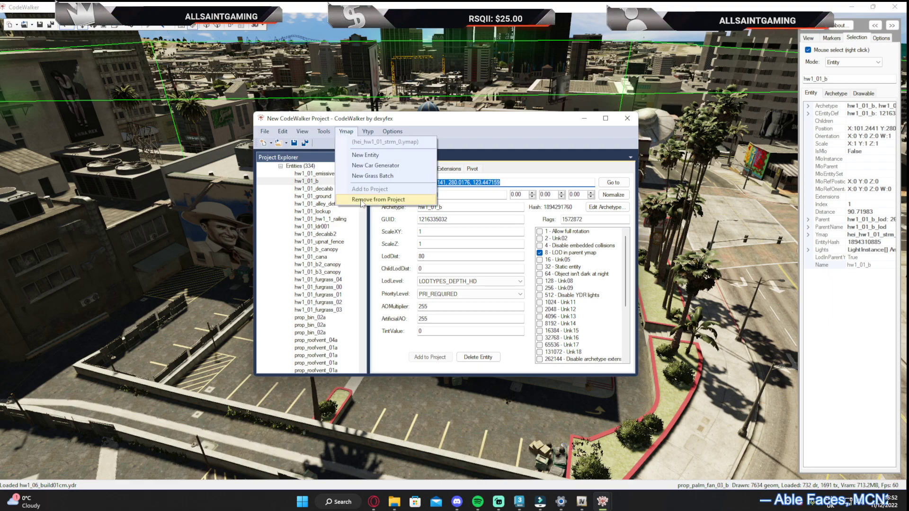
click(363, 200)
drag(388, 120, 408, 111)
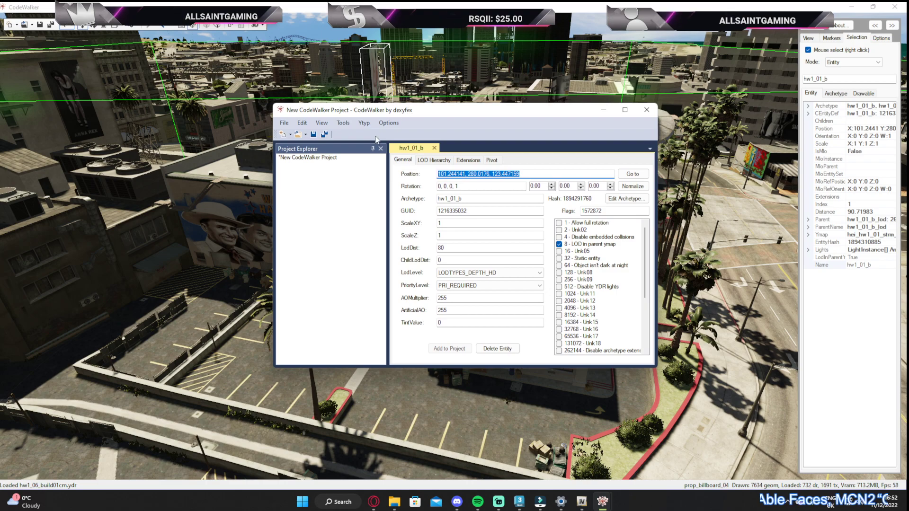
Load bucko_tut_mlo.ymap and bucko_tut_ytyp.ytyp from the stream folder inside Desktop's tutorial folder into the project
click(306, 135)
click(318, 159)
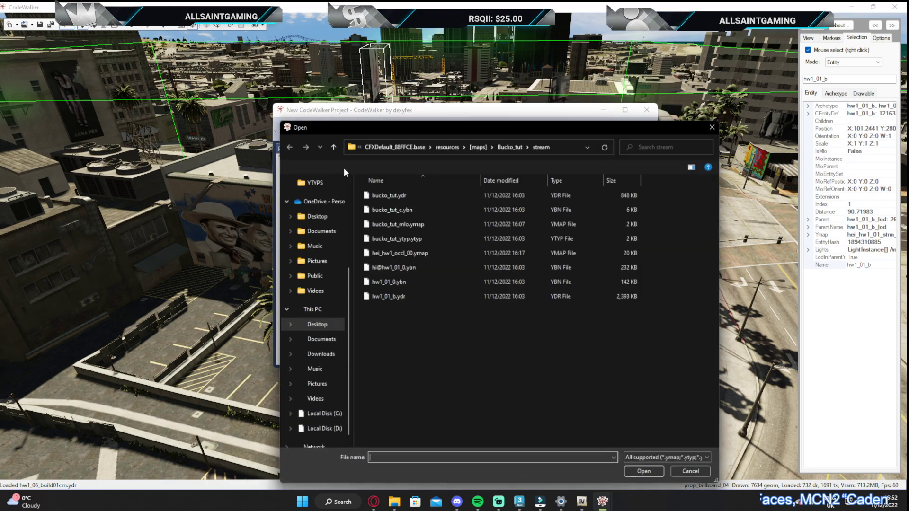
click(407, 236)
ctrl+click(416, 230)
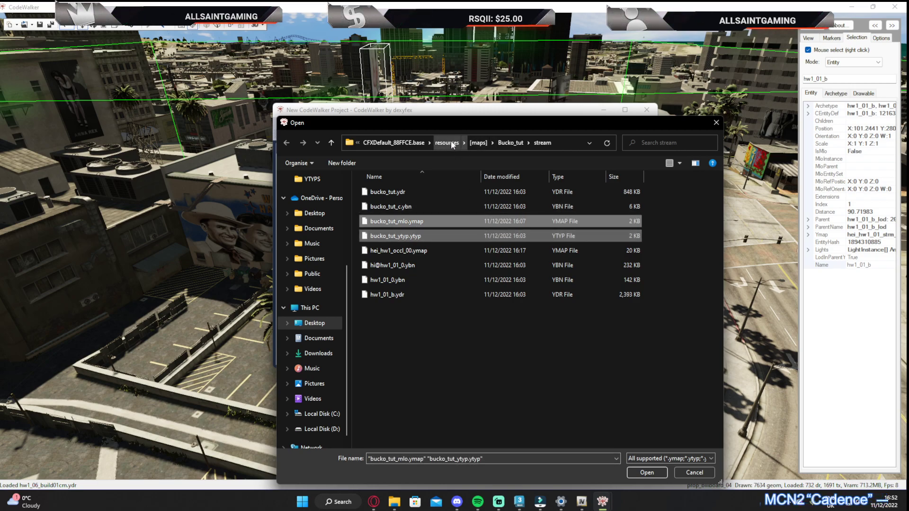
click(314, 323)
double_click(692, 207)
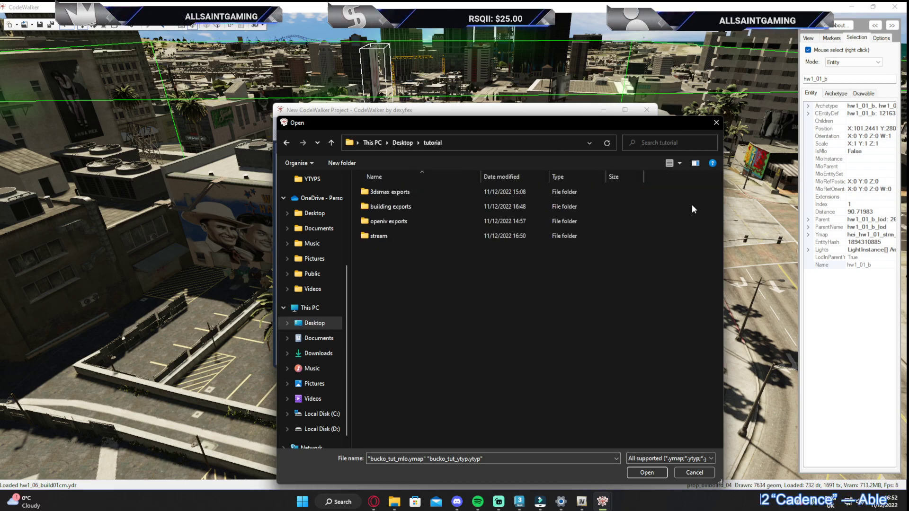
double_click(393, 235)
click(398, 234)
ctrl+click(414, 220)
click(647, 473)
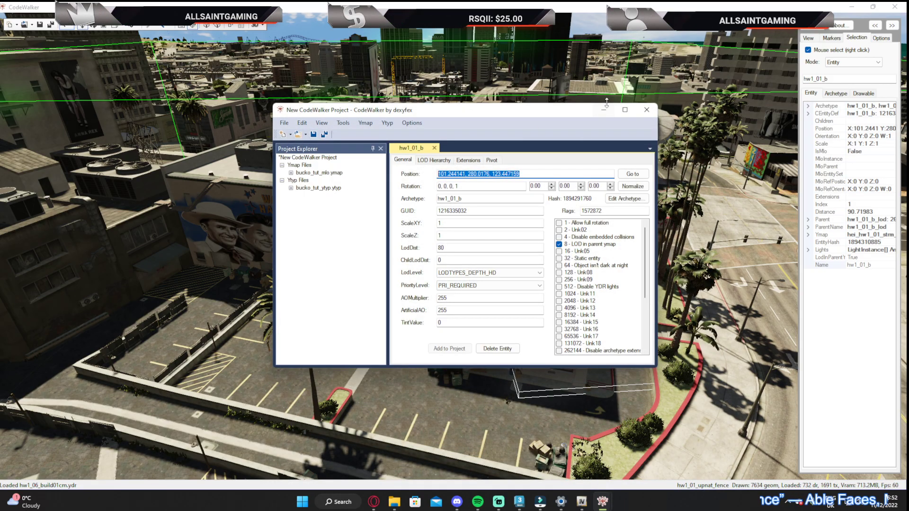
Minimise the project window and examine the front of the Up-n-Atom Burger restaurant up close
click(605, 109)
key(w)
drag(594, 111, 327, 120)
key(w)
key(s)
key(w)
key(s)
Open the bucko_tut_c entity of bucko_tut_mlo.ymap from the project and move the view to its location
mouse_move(602, 501)
click(626, 455)
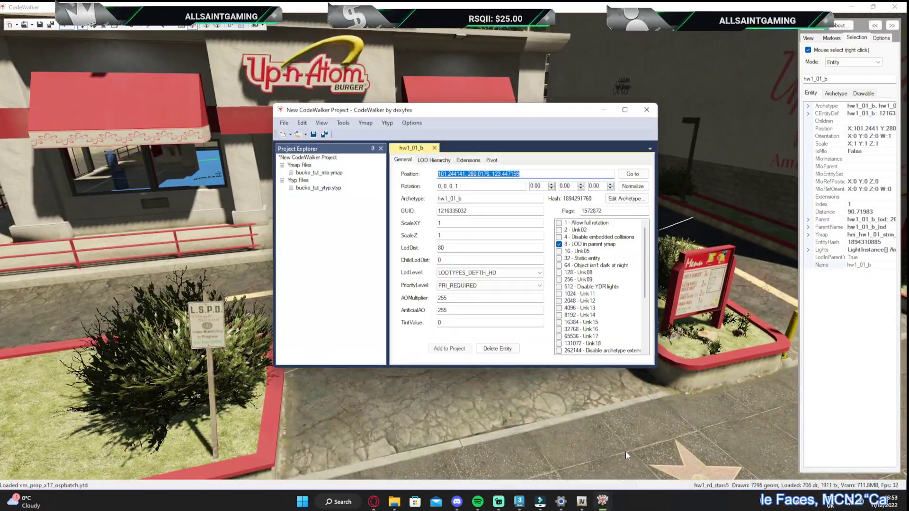
click(314, 173)
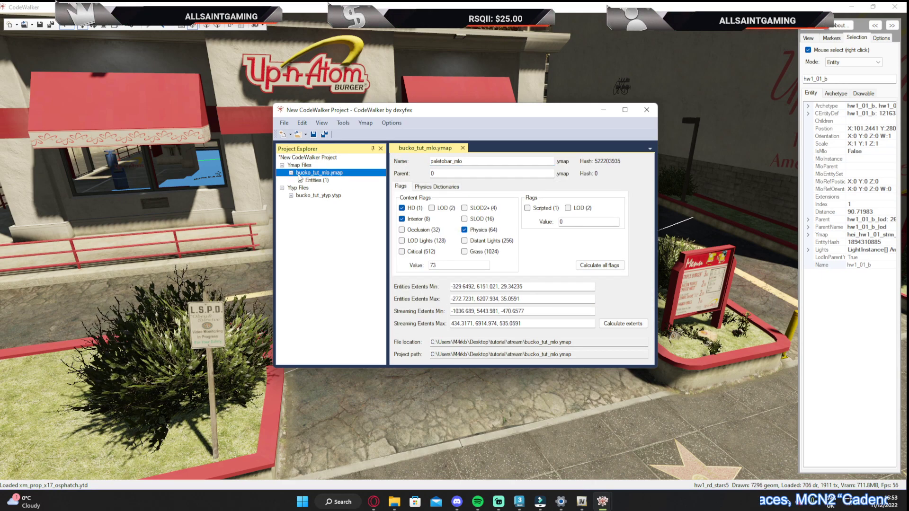
click(314, 188)
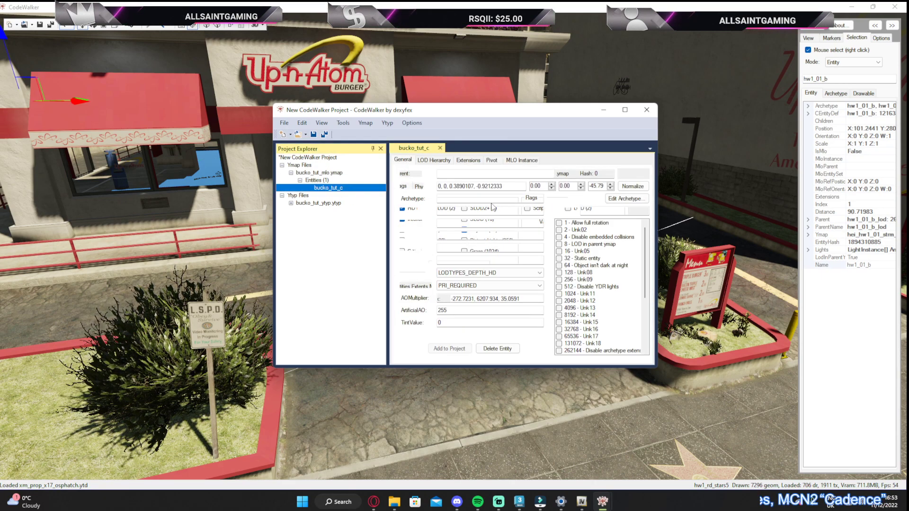
click(633, 174)
Raise the bucko_tut_c entity to a height of about 60.7 above the coastal town and examine it from a distance
drag(519, 114, 442, 267)
drag(570, 121, 298, 155)
key(s)
key(w)
drag(349, 122, 352, 38)
drag(411, 118, 383, 91)
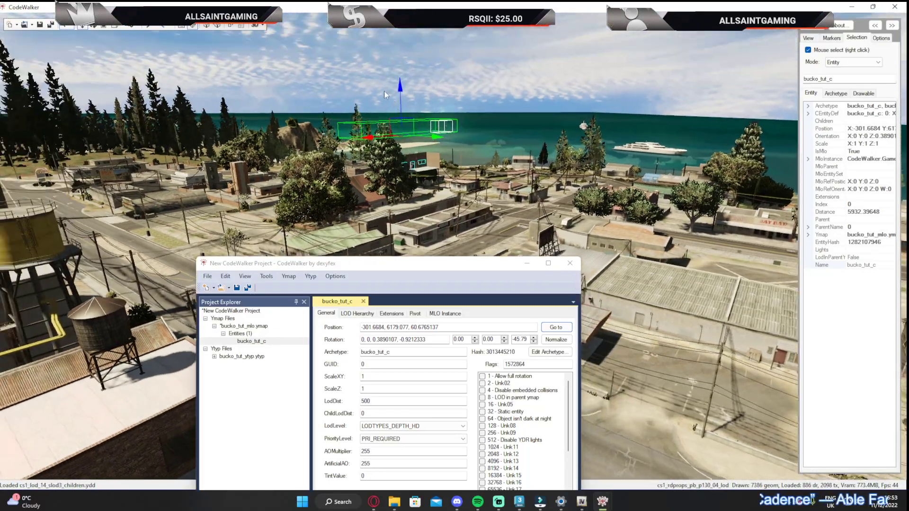
scroll(384, 91, up, 5)
scroll(384, 91, down, 5)
drag(422, 149, 433, 155)
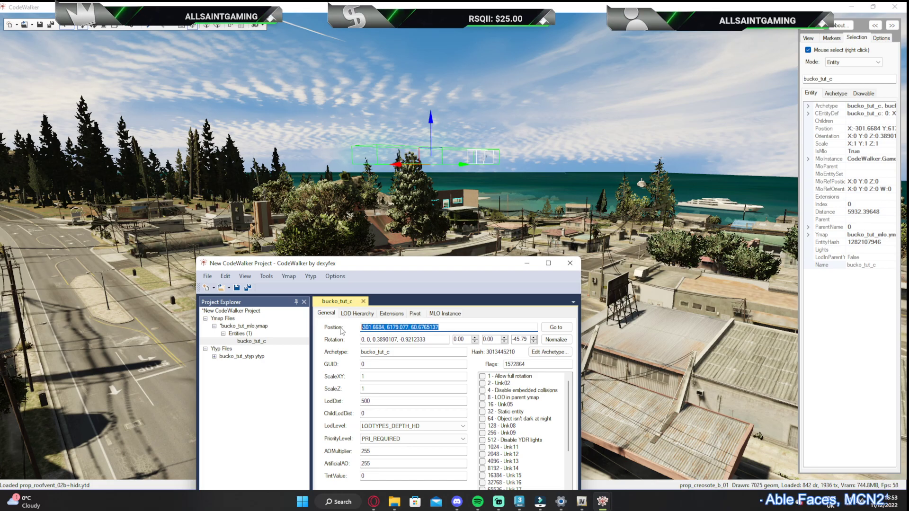
Set bucko_tut_c's position to the copied coordinates 101.244141, 280.0176, 123.447159 and move the view there
click(556, 327)
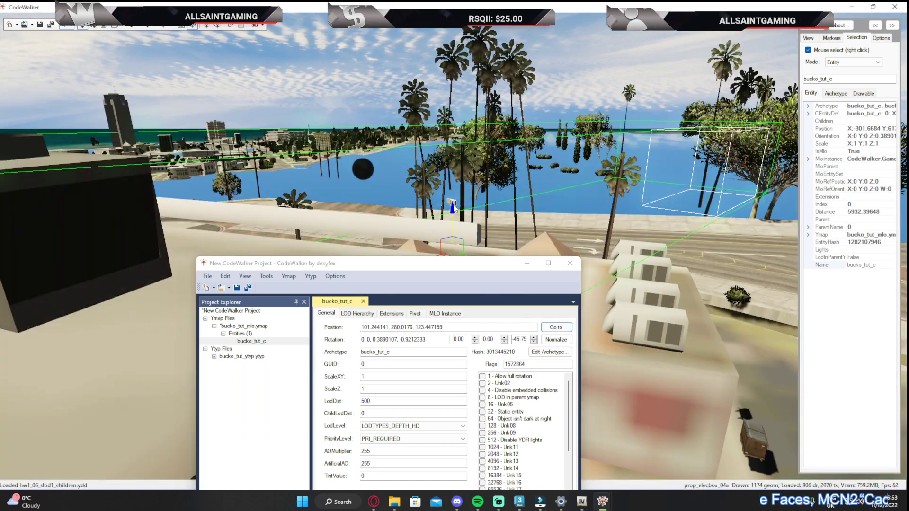
drag(451, 210, 606, 170)
key(ctrl+z)
scroll(504, 214, down, 4)
scroll(623, 160, down, 4)
key(w)
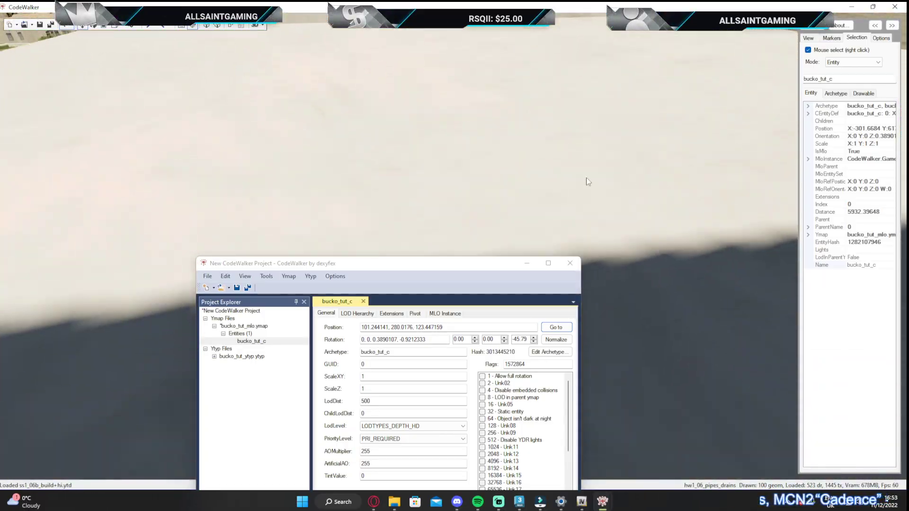
Minimise the project window and examine how the interior sits behind the Up-n-Atom Burger door and windows
click(529, 263)
drag(531, 251, 478, 182)
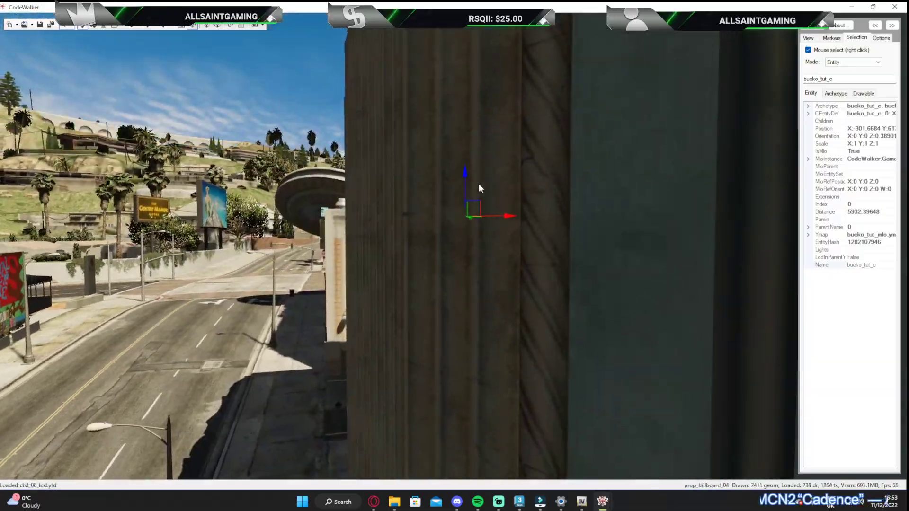
scroll(474, 187, up, 6)
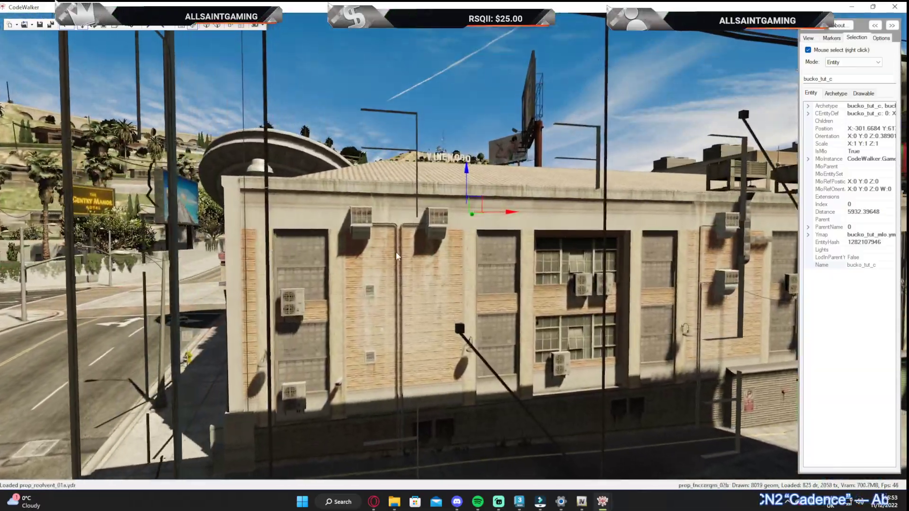
key(w)
drag(396, 251, 397, 272)
key(w)
key(s)
key(w)
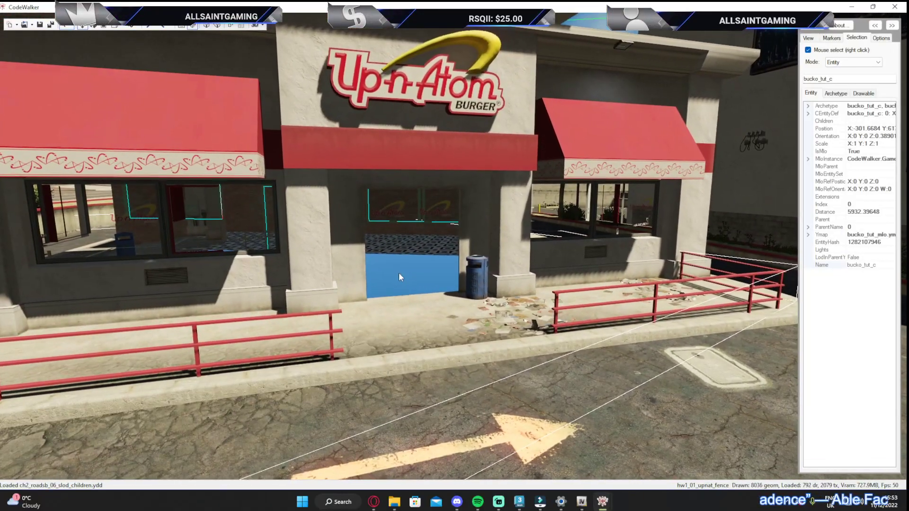
Reset bucko_tut_c's rotation to 0, 0, 0, 1 in the project
mouse_move(554, 507)
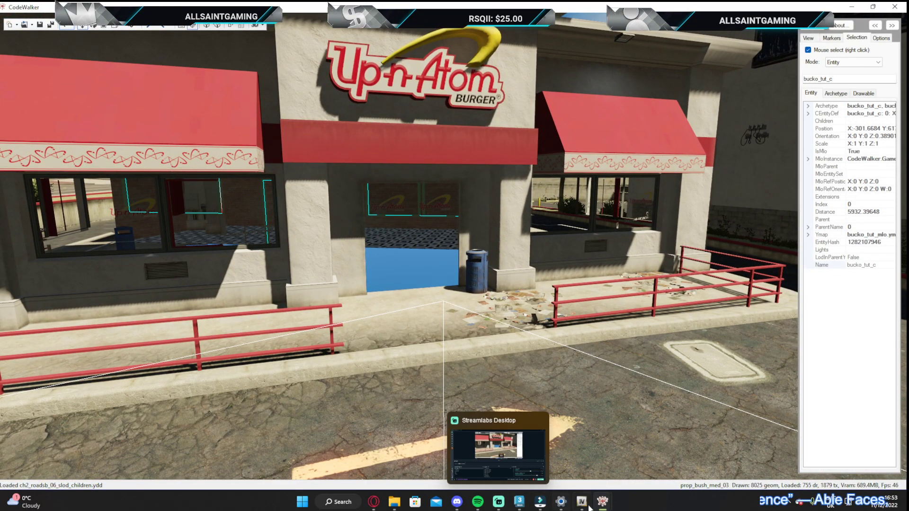
click(651, 447)
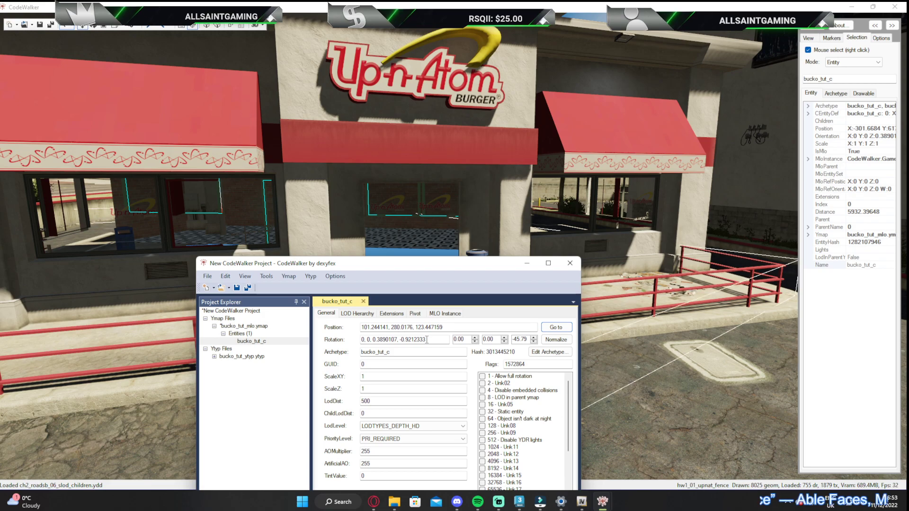
text(0,0,0,1)
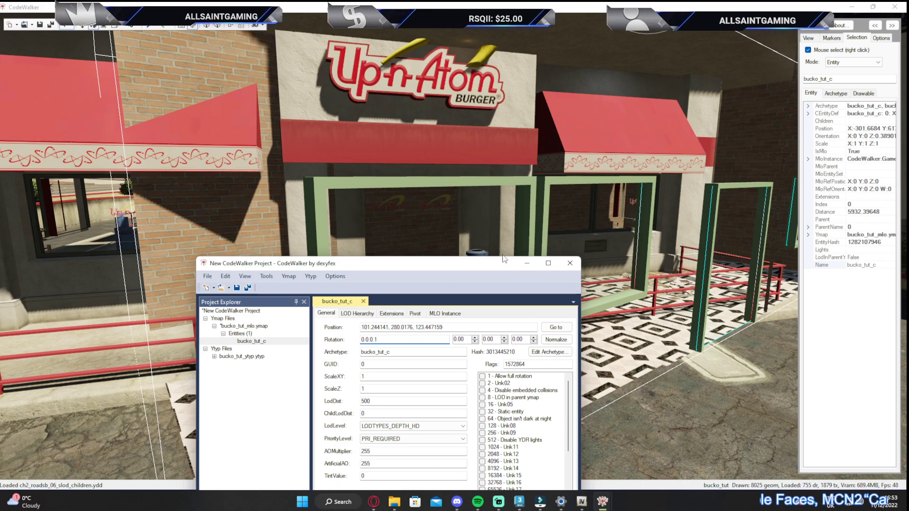
Rotate bucko_tut_c to -20 degrees about the vertical axis so its openings line up with the restaurant's windows and door
click(526, 266)
drag(493, 227, 506, 182)
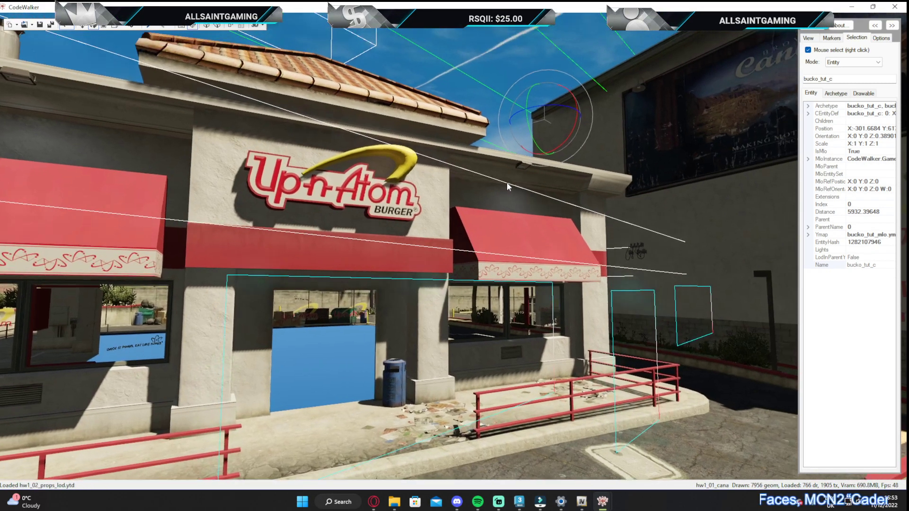
drag(534, 122, 513, 123)
drag(488, 215, 528, 299)
key(w)
key(w)
key(w)
key(w)
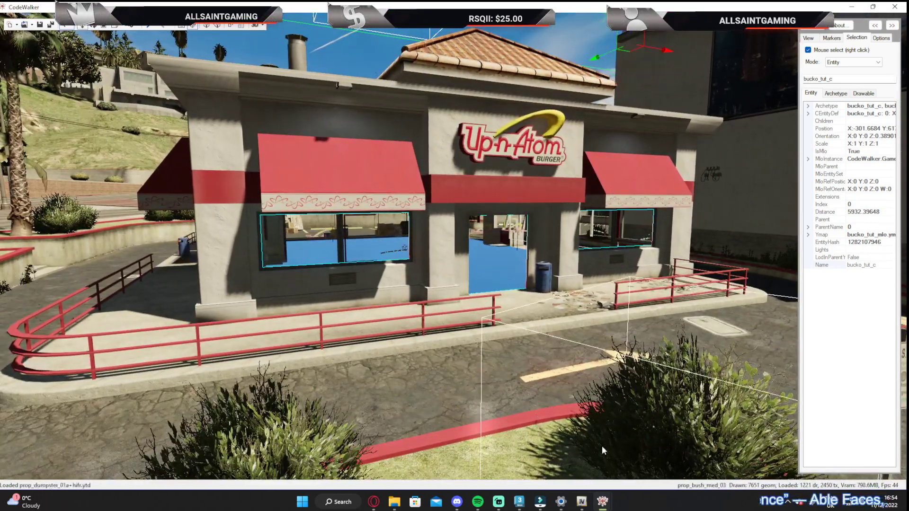
Bring back the project window and enable the 32 - Static entity flag for bucko_tut_c
mouse_move(602, 505)
click(644, 465)
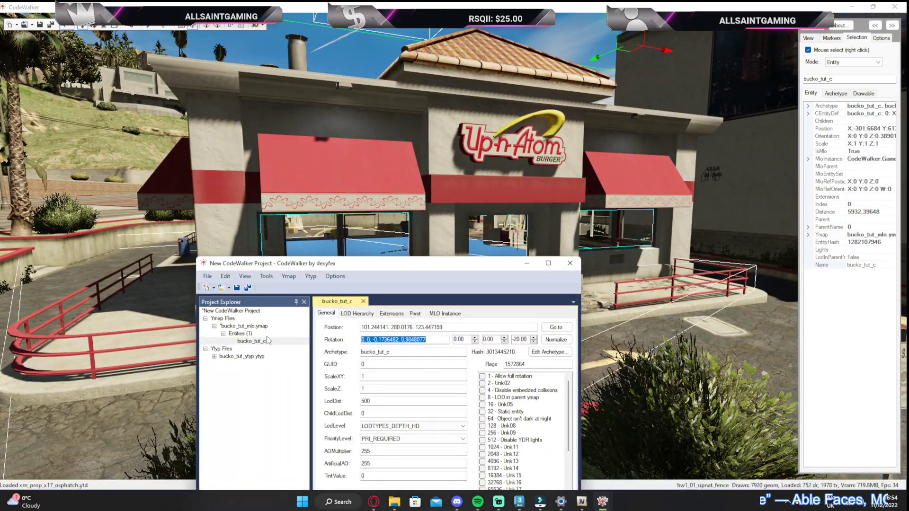
drag(437, 263, 407, 122)
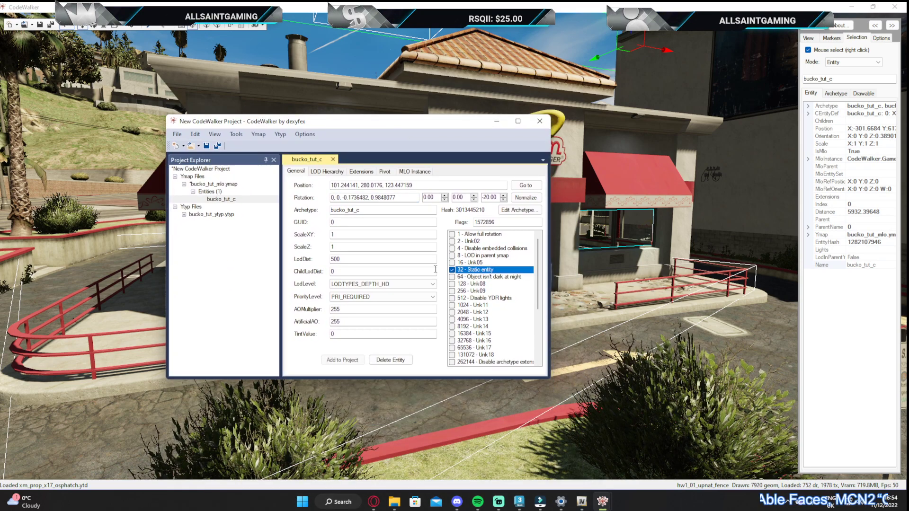
Calculate the flags and extents of bucko_tut_mlo.ymap and save it over the existing file in the tutorial stream folder
click(214, 184)
click(489, 278)
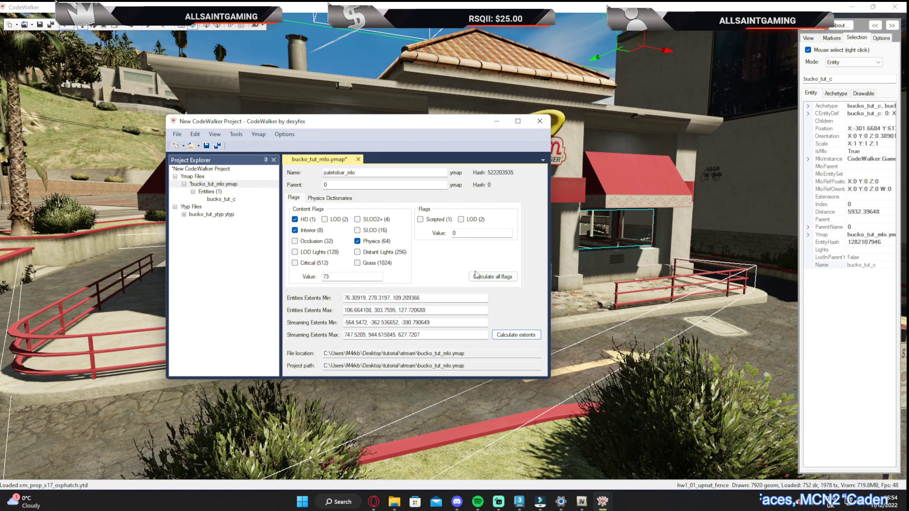
click(176, 135)
click(203, 234)
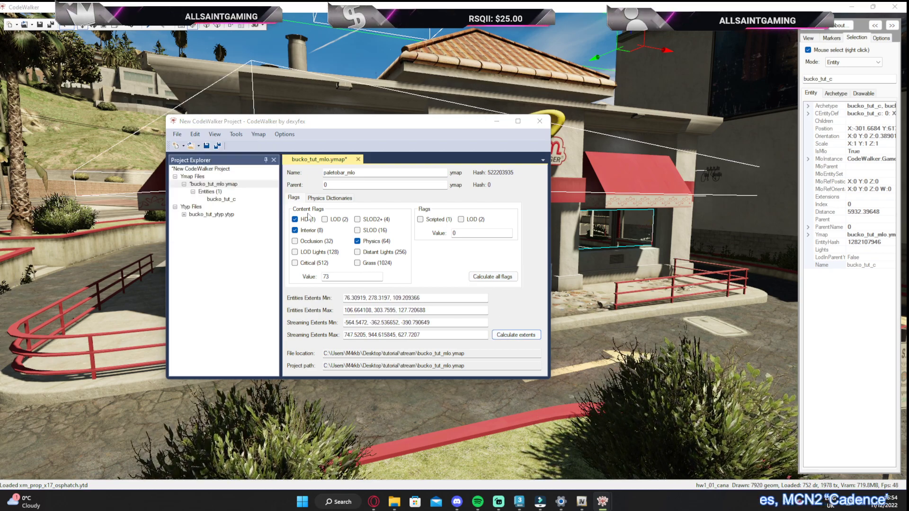
click(529, 471)
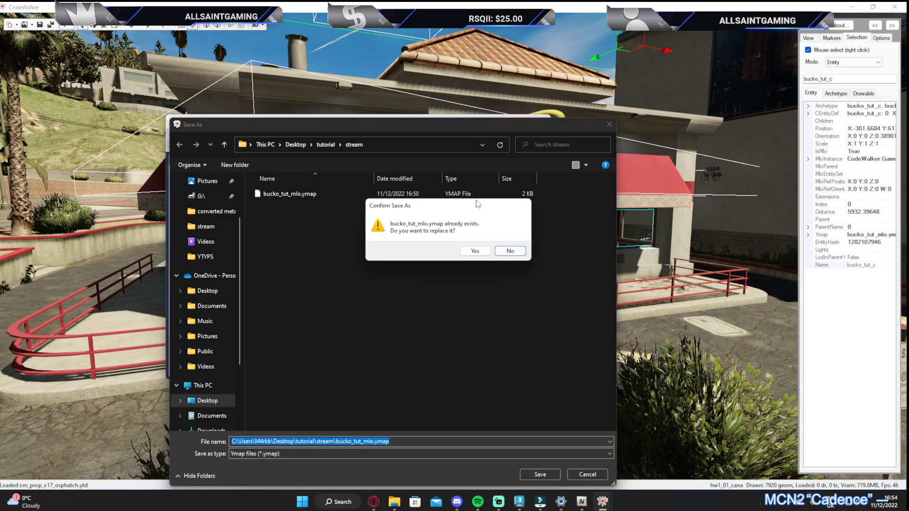
click(474, 251)
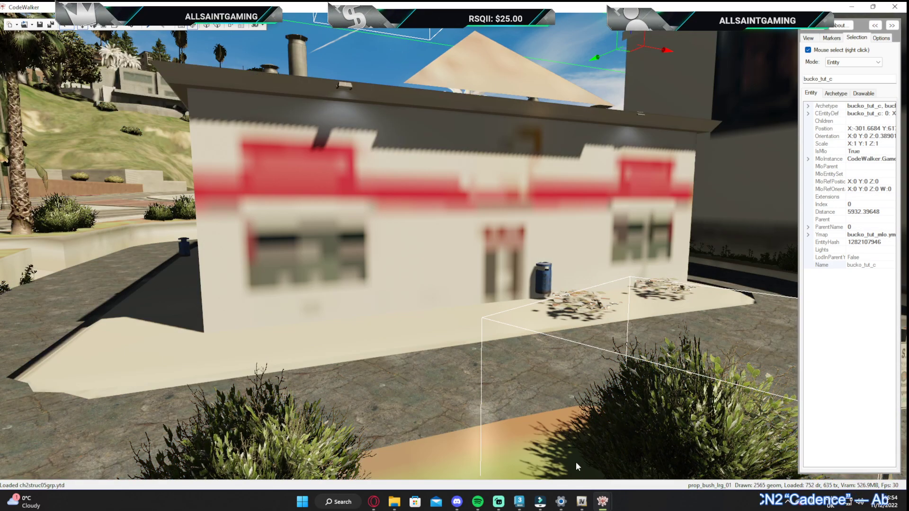
Remove bucko_tut_mlo.ymap and bucko_tut_ytyp.ytyp from the project
mouse_move(603, 501)
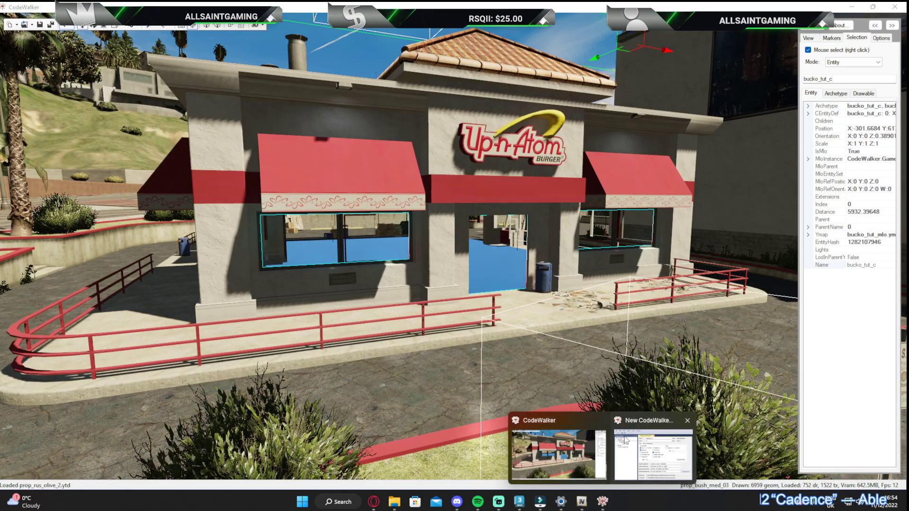
click(653, 450)
click(244, 137)
click(275, 204)
click(217, 185)
click(257, 134)
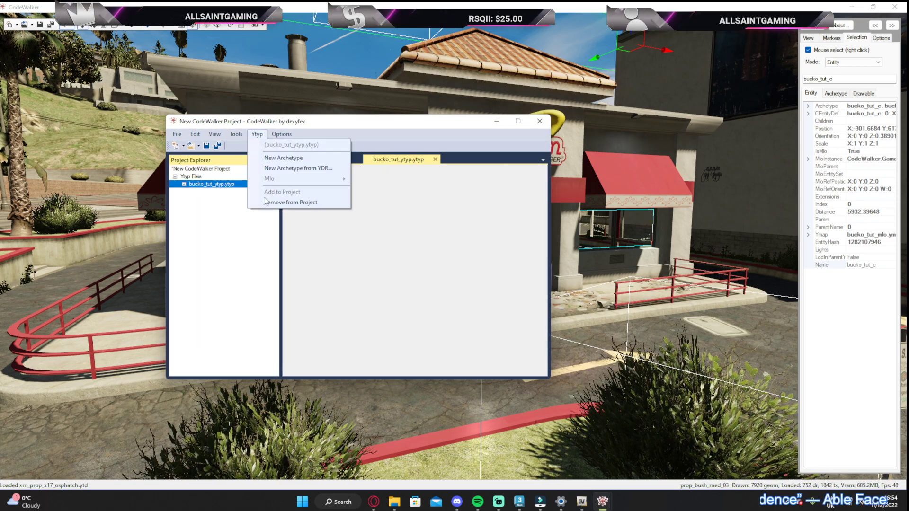
click(280, 202)
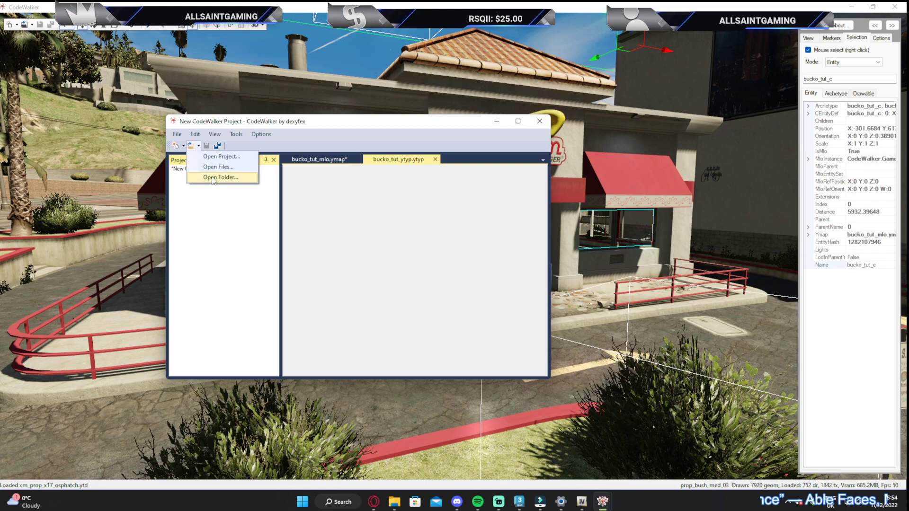
Load bucko_tut_mlo.ymap and bucko_tut_ytyp.ytyp from the tutorial stream folder back into the project
click(213, 181)
click(604, 122)
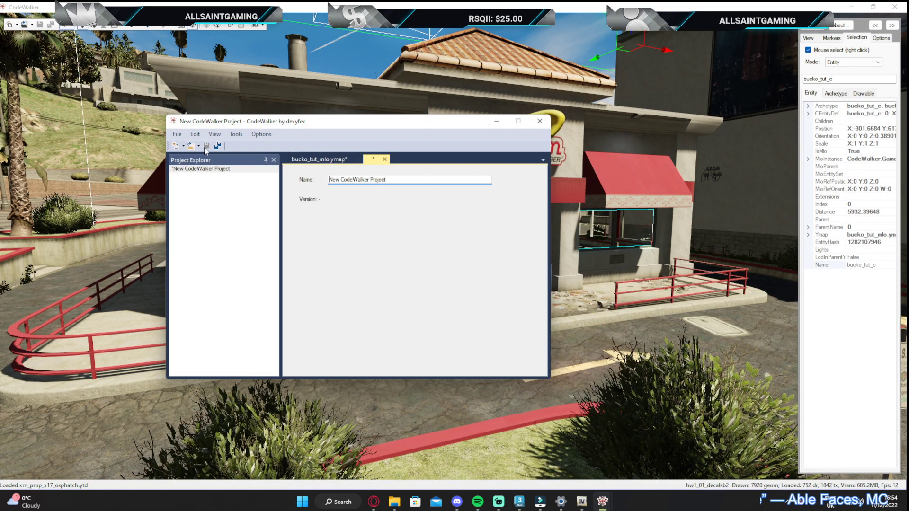
click(213, 168)
click(297, 221)
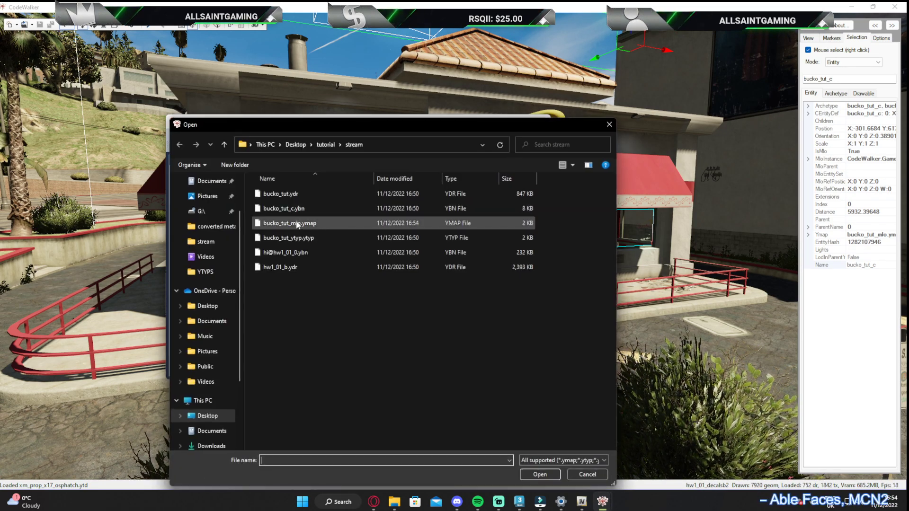
ctrl+click(313, 237)
click(545, 474)
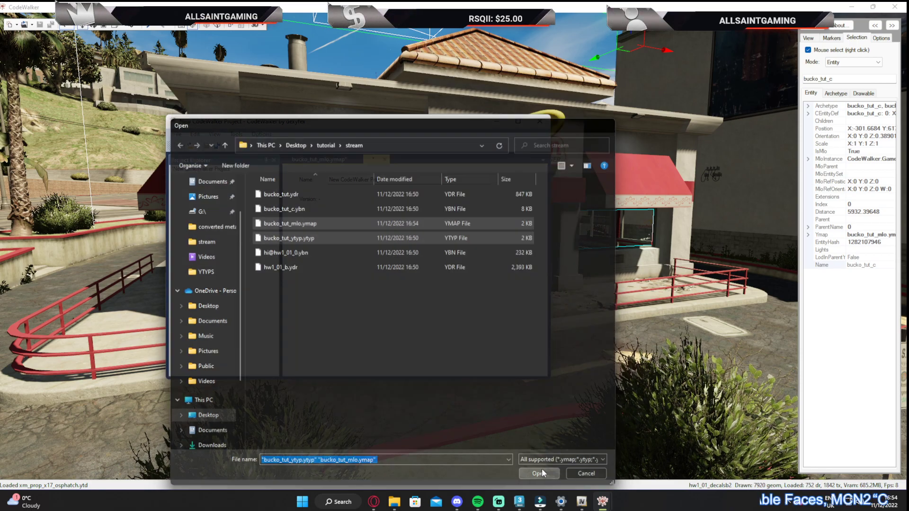
Minimise the project window and examine the reloaded interior through the restaurant's entrance and windows, inside and out
click(500, 122)
drag(544, 156, 417, 130)
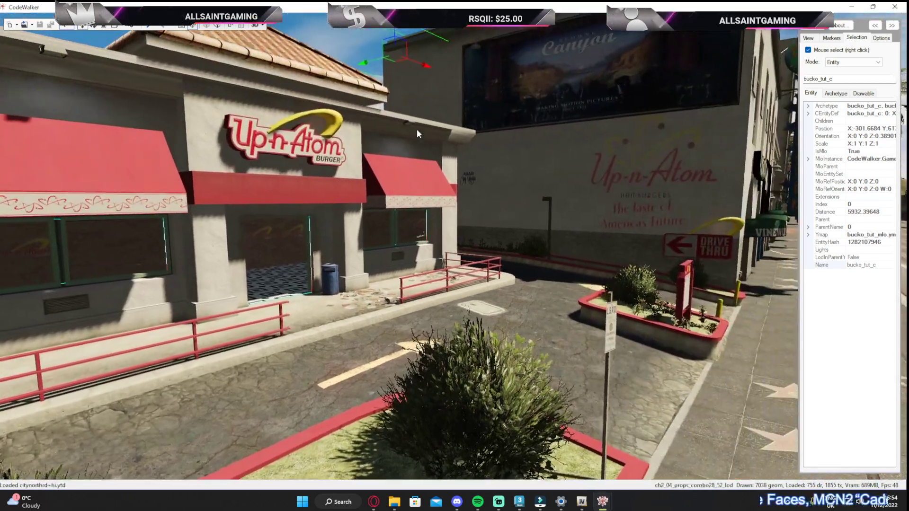
drag(235, 309, 385, 227)
key(w)
key(w)
key(s)
key(w)
key(a)
key(w)
drag(392, 232, 355, 273)
key(s)
key(w)
drag(471, 97, 309, 112)
key(s)
key(s)
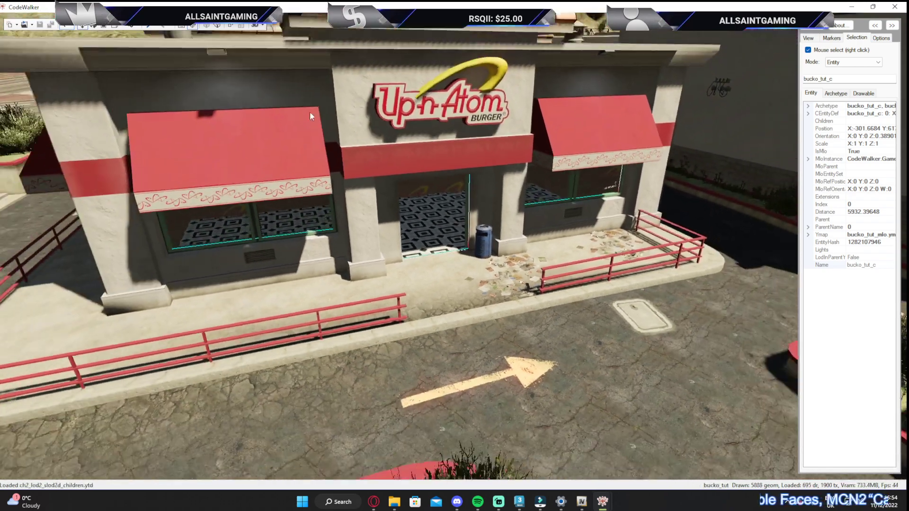
Reopen the project window and generate a manifest for the bucko_tut ymap and ytyp files
mouse_move(602, 503)
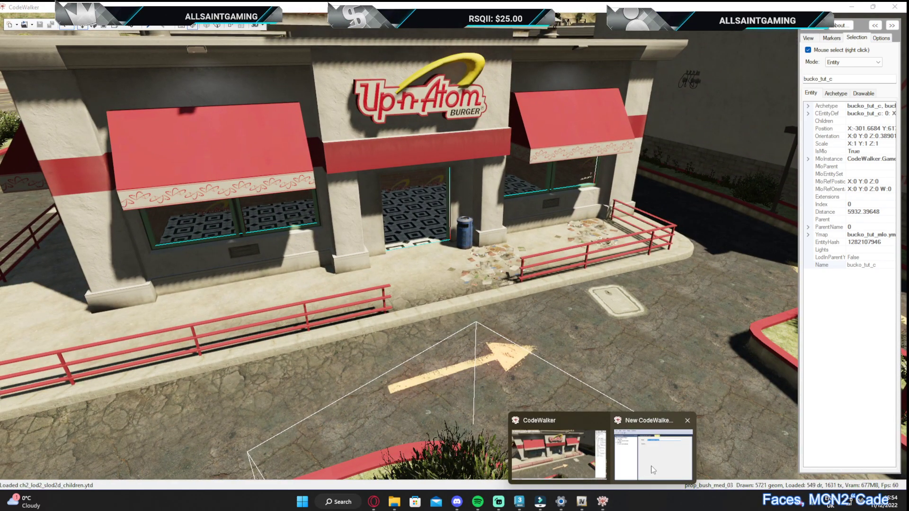
click(643, 455)
drag(256, 125, 320, 116)
click(300, 126)
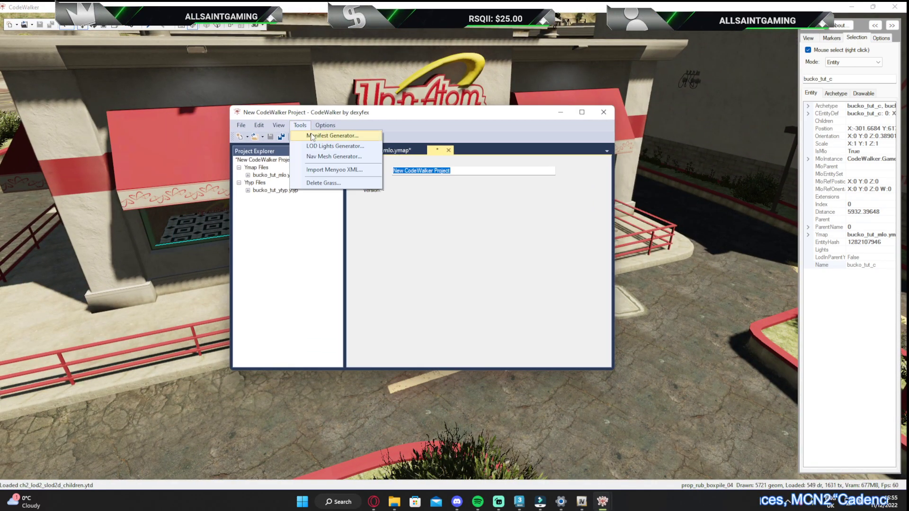
click(321, 137)
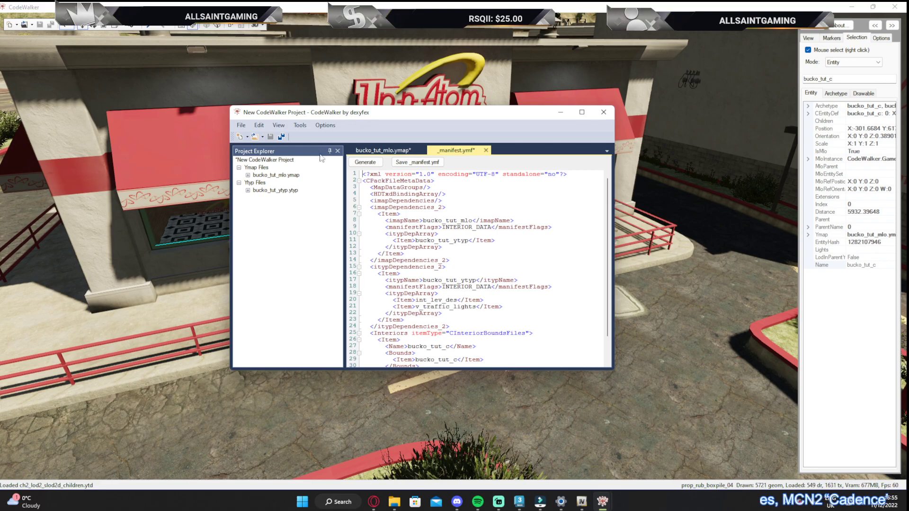
Save the manifest over the existing _manifest.ymf in the tutorial stream folder and close the project without saving it
click(413, 162)
click(336, 189)
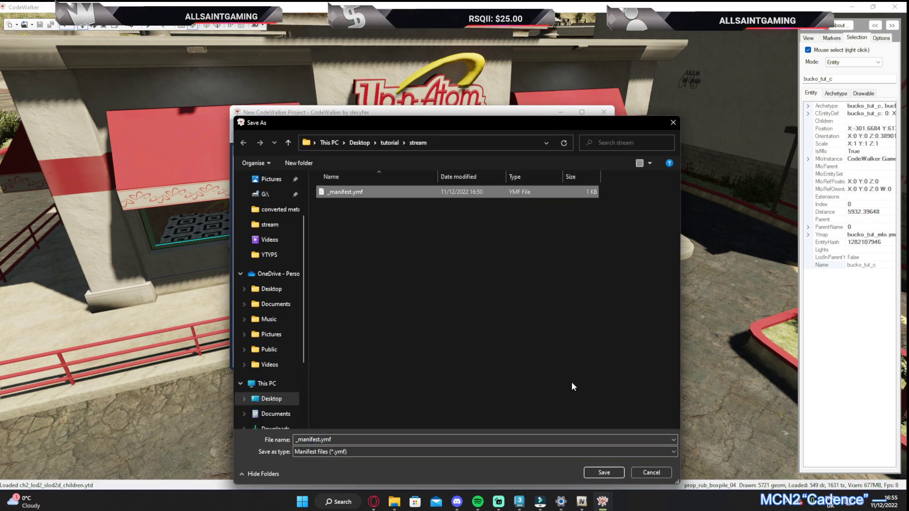
click(604, 472)
click(472, 251)
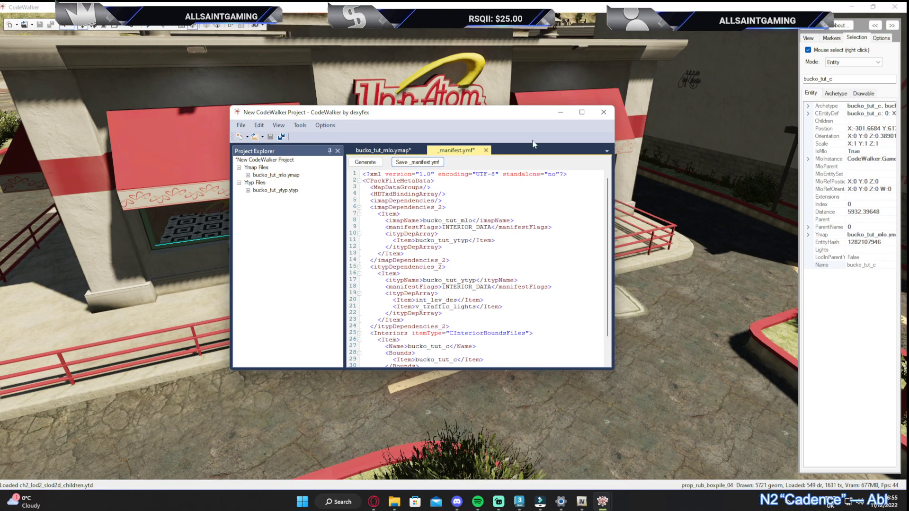
click(603, 114)
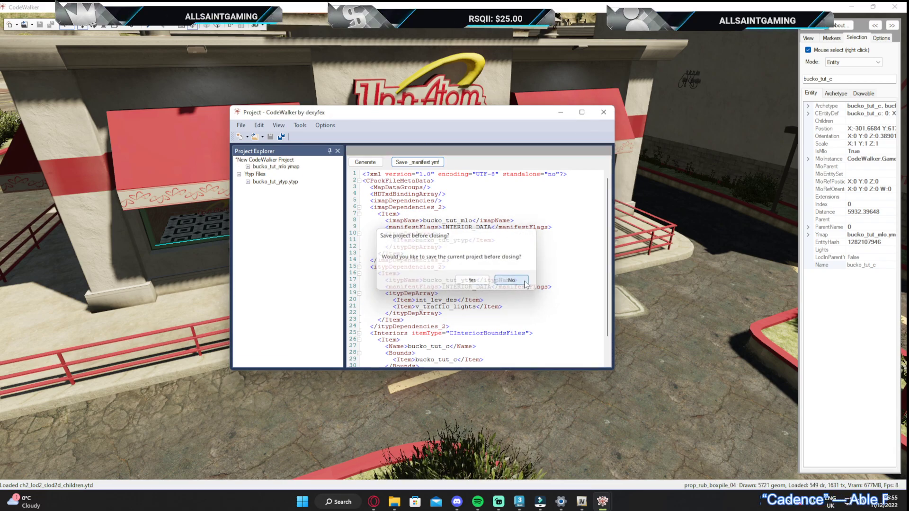
click(466, 280)
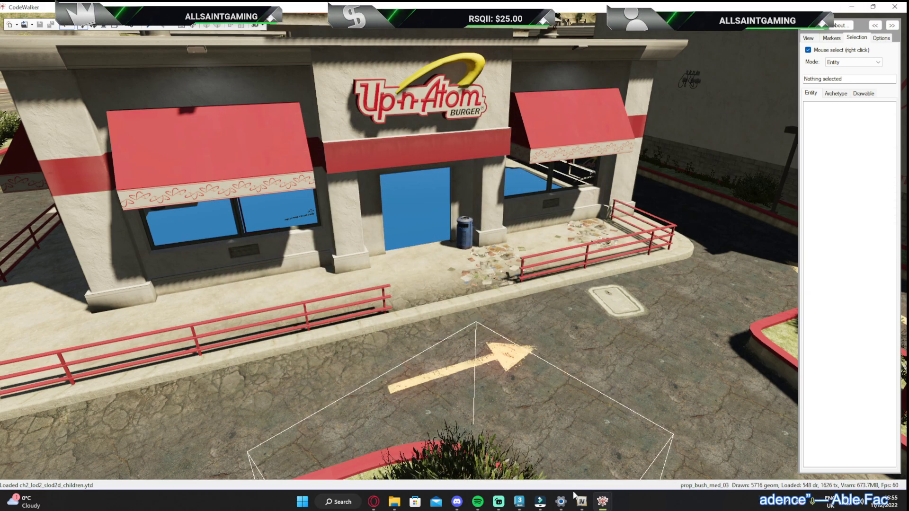
Minimise CodeWalker and open the [maps] folder inside the BuckoMappingServer resources
click(851, 8)
double_click(879, 16)
double_click(575, 192)
double_click(571, 177)
double_click(565, 205)
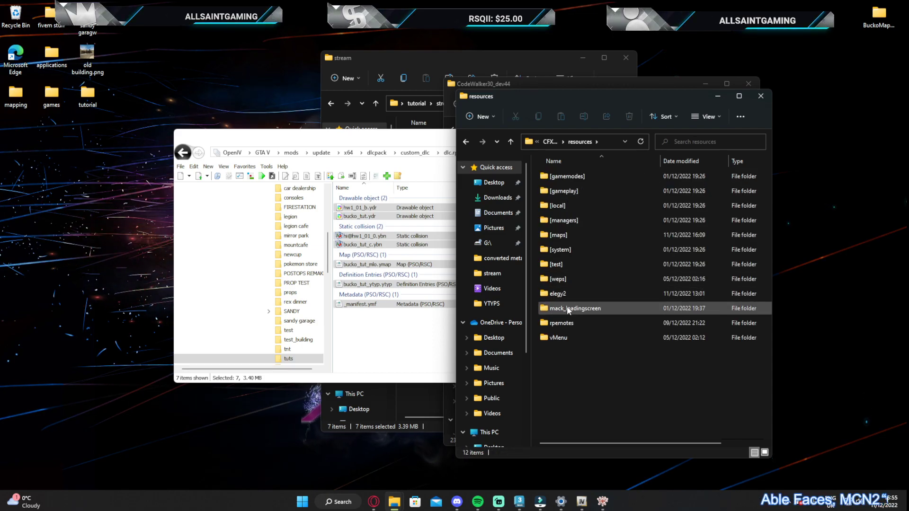
double_click(558, 236)
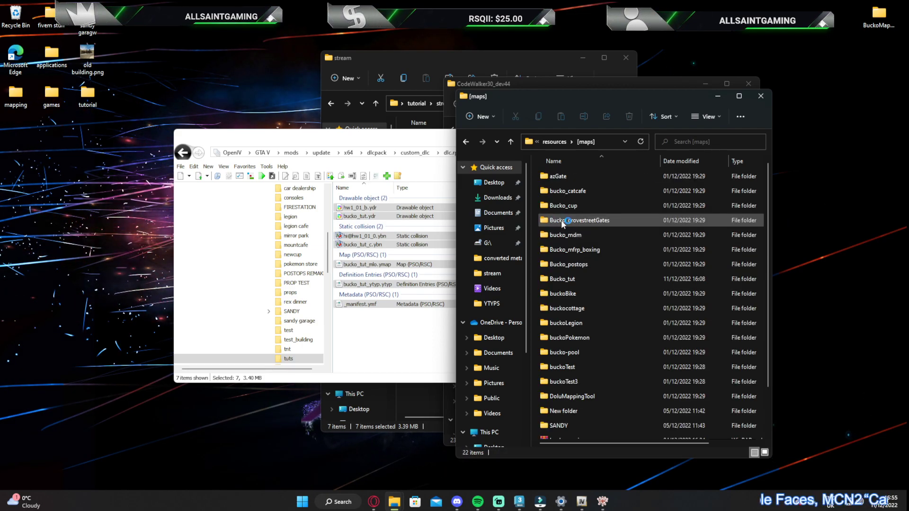
Archive the Bucko_tut folder as Bucko_tut.rar in RAR format with normal compression
right_click(567, 279)
mouse_move(621, 432)
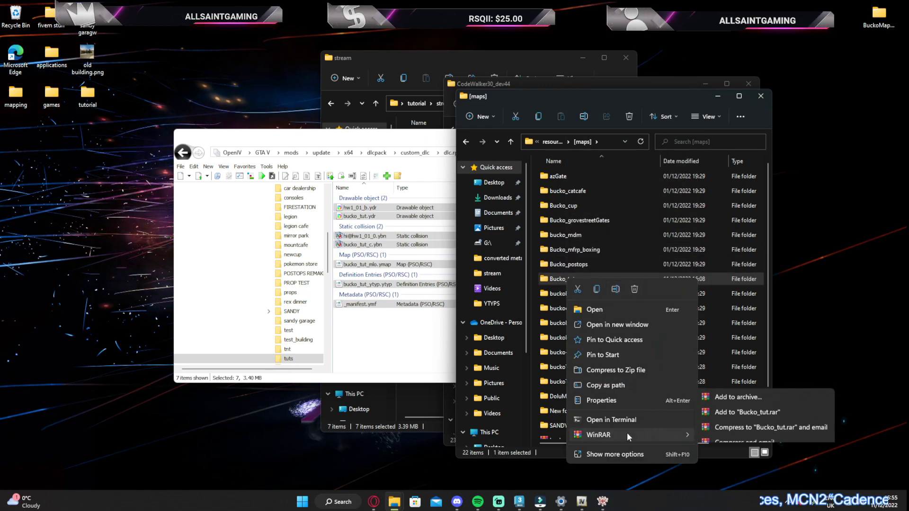
click(735, 391)
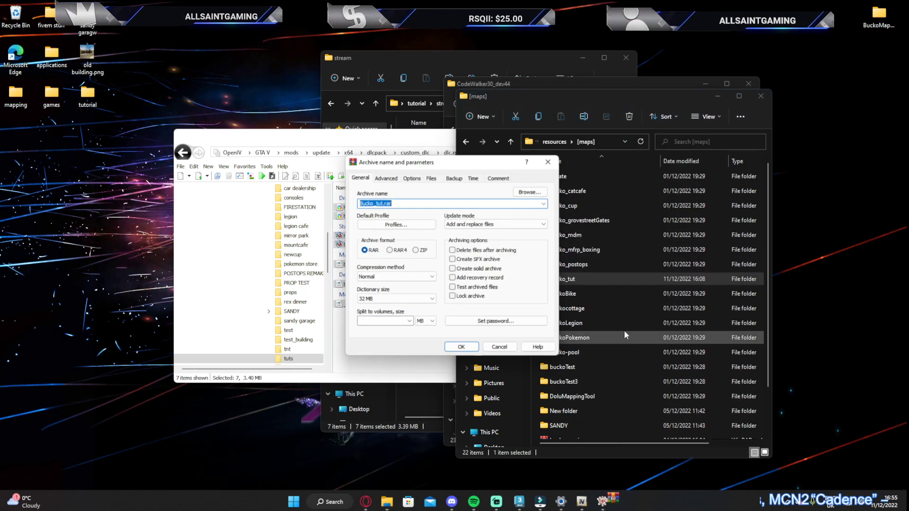
click(463, 350)
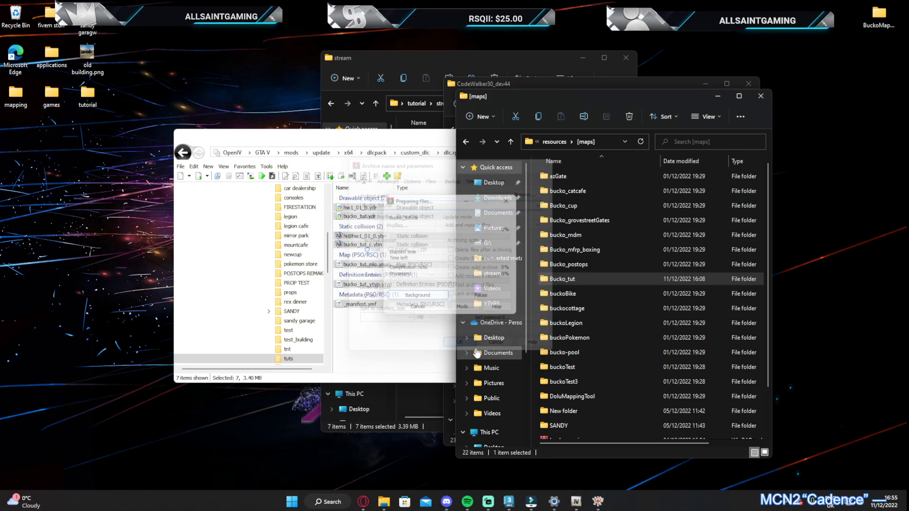
Copy hei_hw1_occl_00.ymap from the server's Bucko_tut stream folder into the tuts folder in OpenIV
double_click(554, 280)
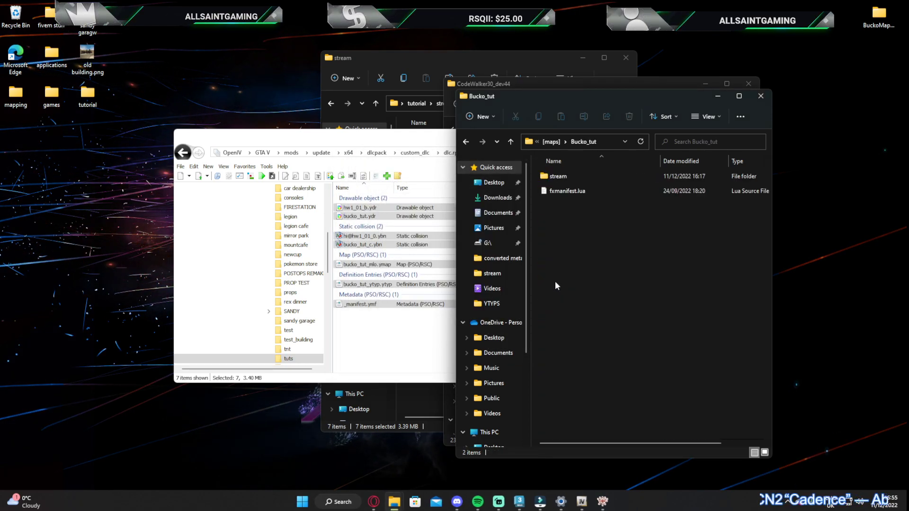
double_click(557, 178)
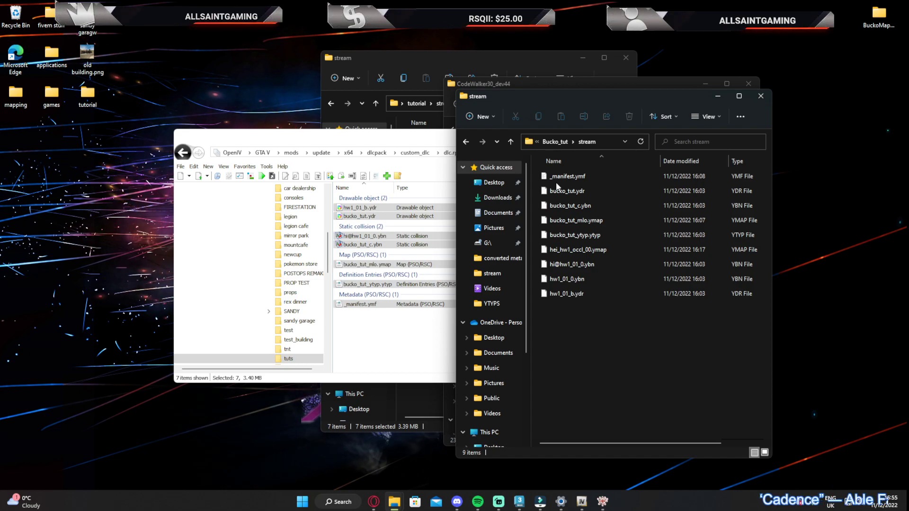
drag(568, 250, 385, 336)
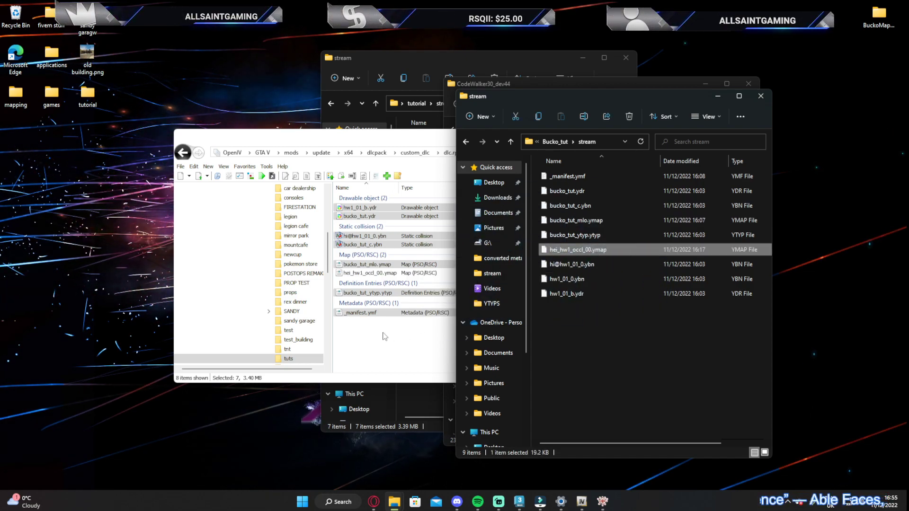
Replace everything in the Bucko_tut stream folder with all files from OpenIV's tuts folder, and close the Explorer windows
key(ctrl+a)
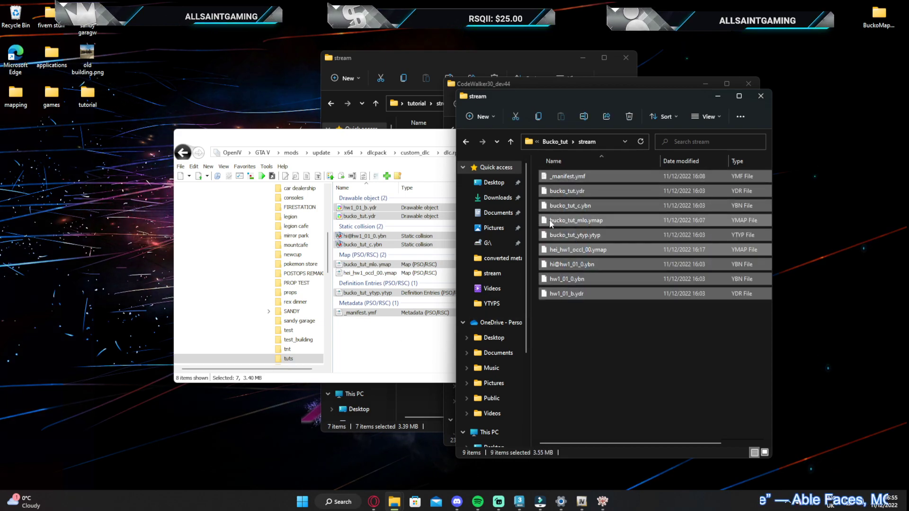
key(Delete)
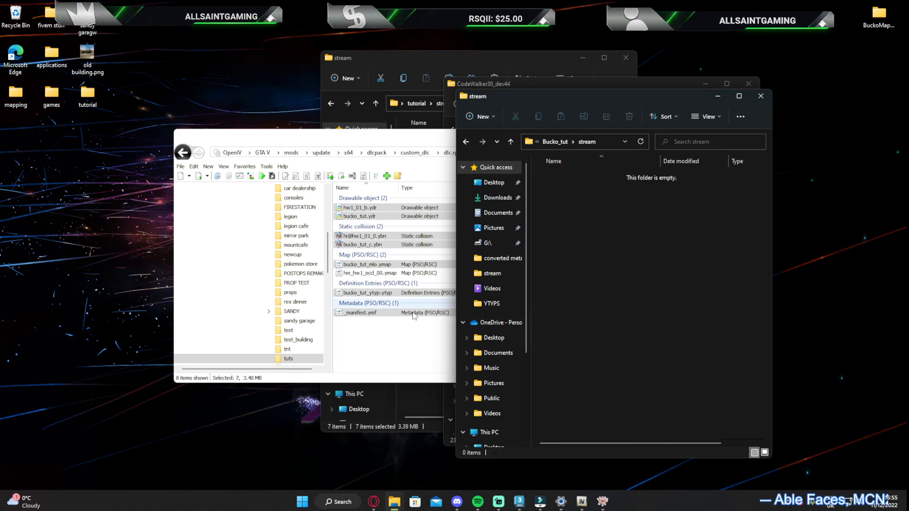
click(370, 343)
key(ctrl+a)
drag(379, 136, 266, 290)
drag(267, 365, 629, 239)
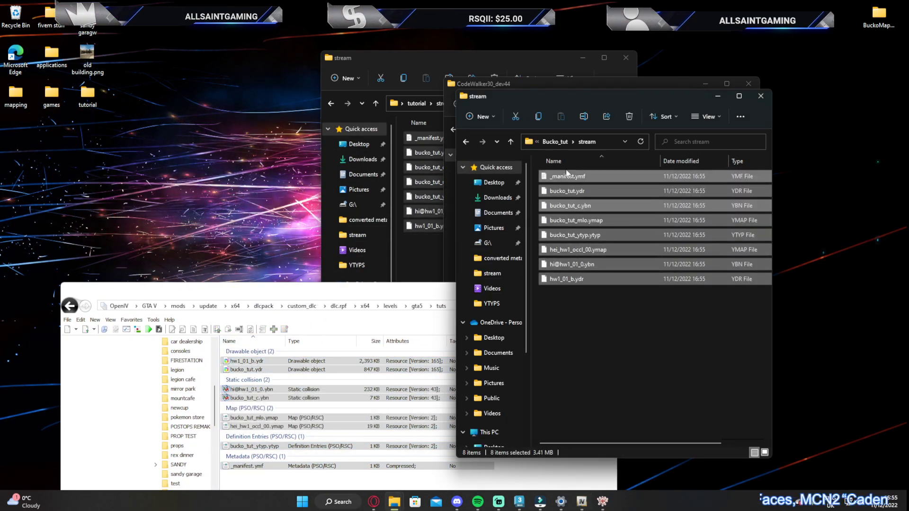
click(761, 96)
click(748, 84)
click(625, 58)
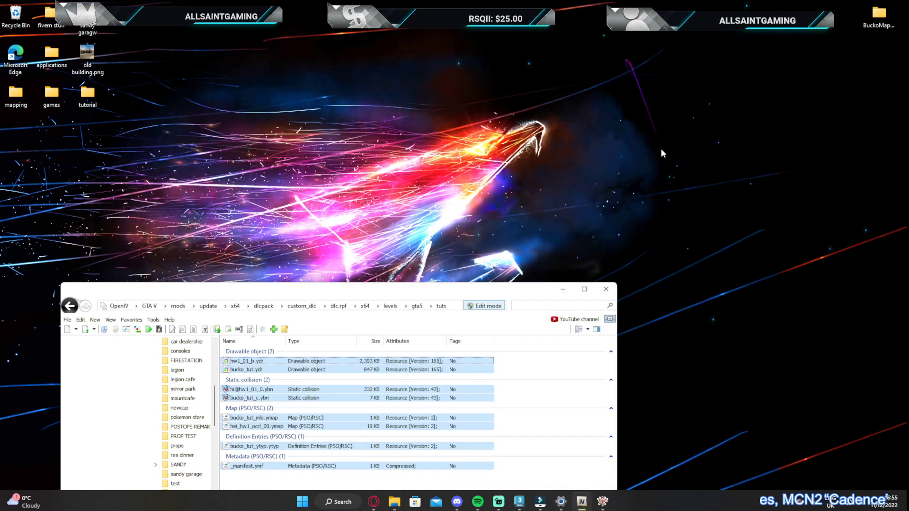
Launch FiveM from the games folder and start the local server from the BuckoMappingServer folder
double_click(47, 100)
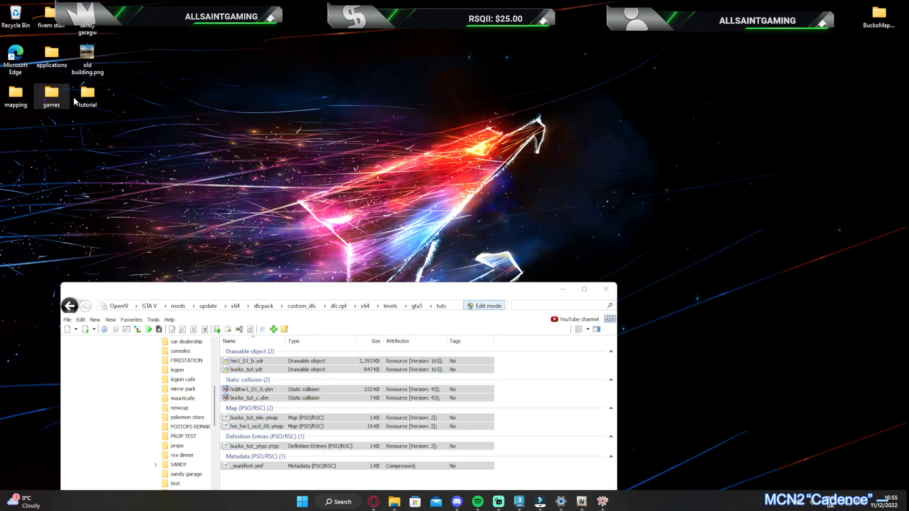
double_click(571, 233)
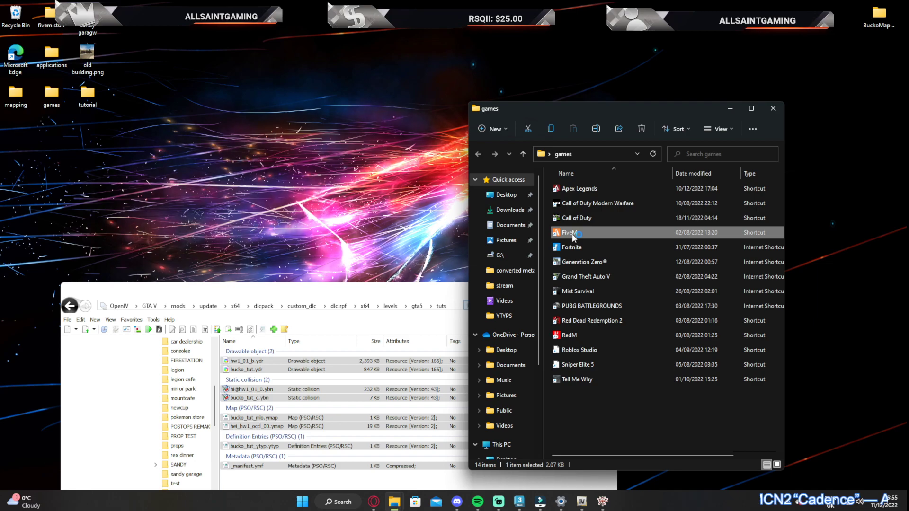
double_click(880, 17)
double_click(604, 231)
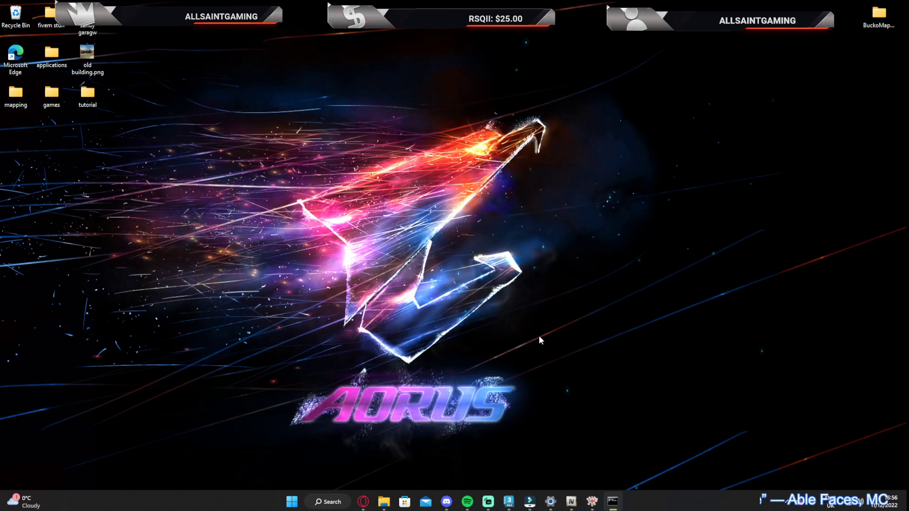
Try to connect FiveM to the local StreetLife RP server over LAN
mouse_move(542, 506)
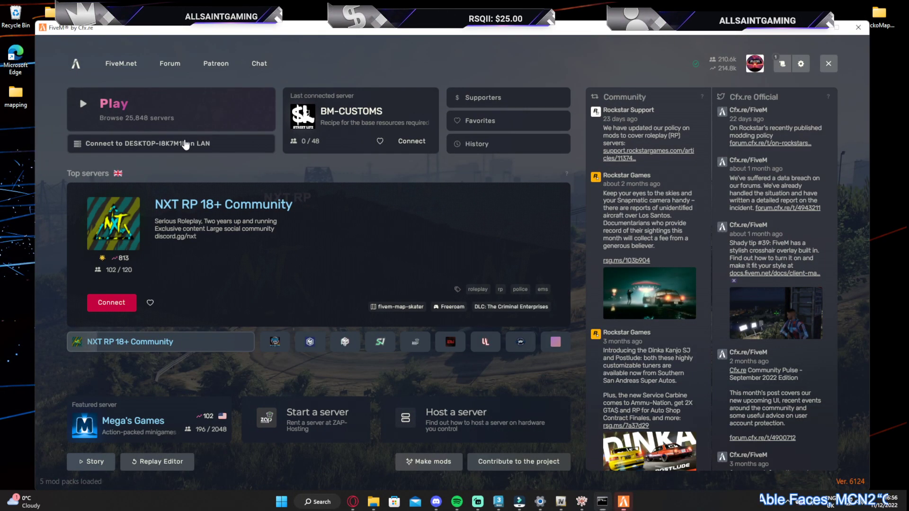
click(186, 144)
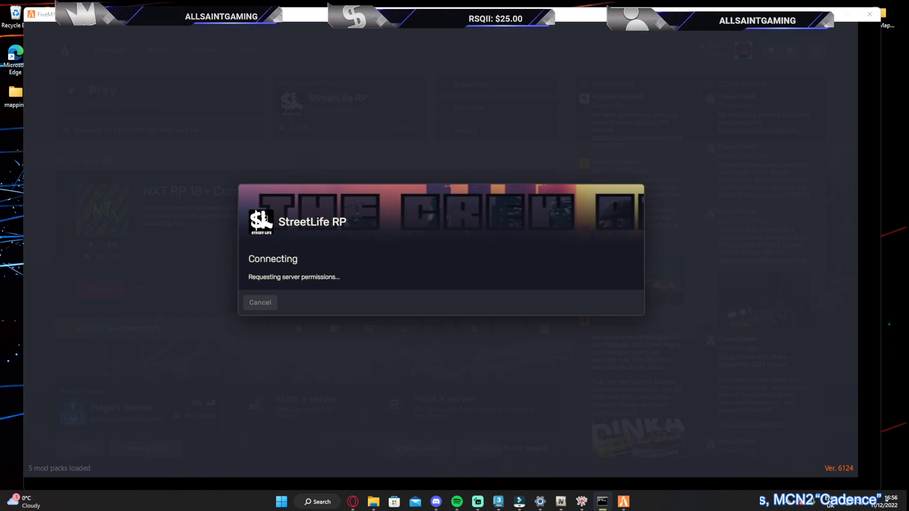
drag(530, 16, 521, 13)
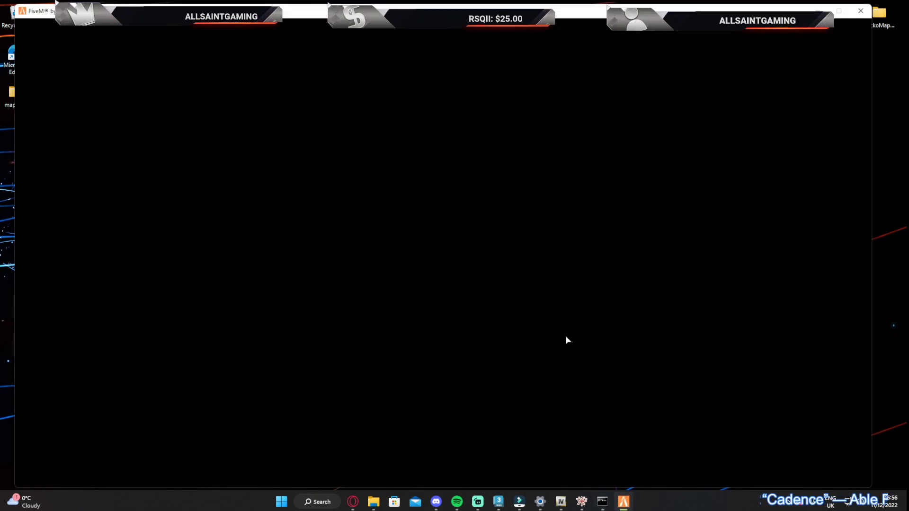
drag(564, 19, 574, 40)
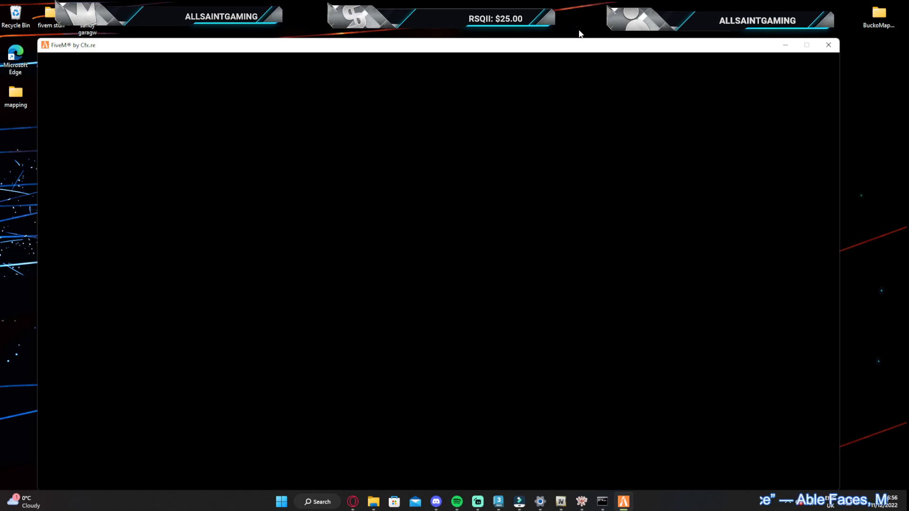
Close all FiveM windows to abandon the connection attempt
click(861, 58)
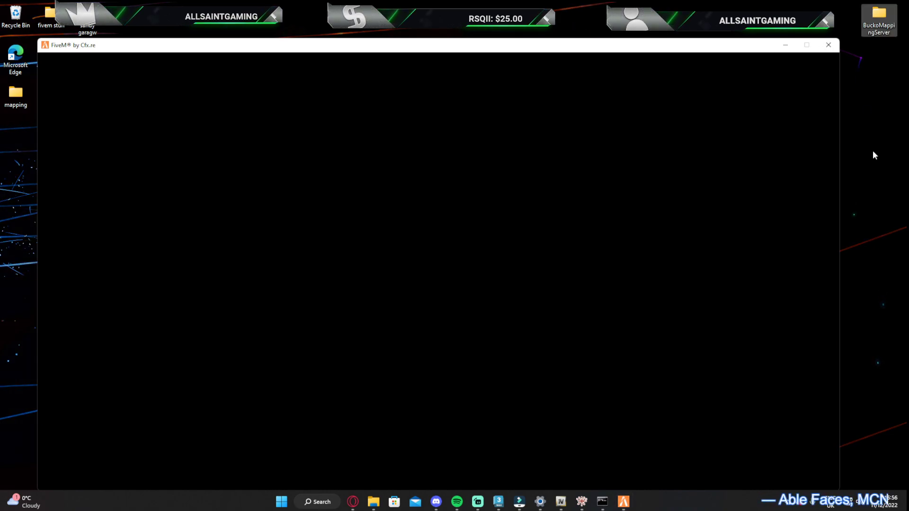
click(624, 496)
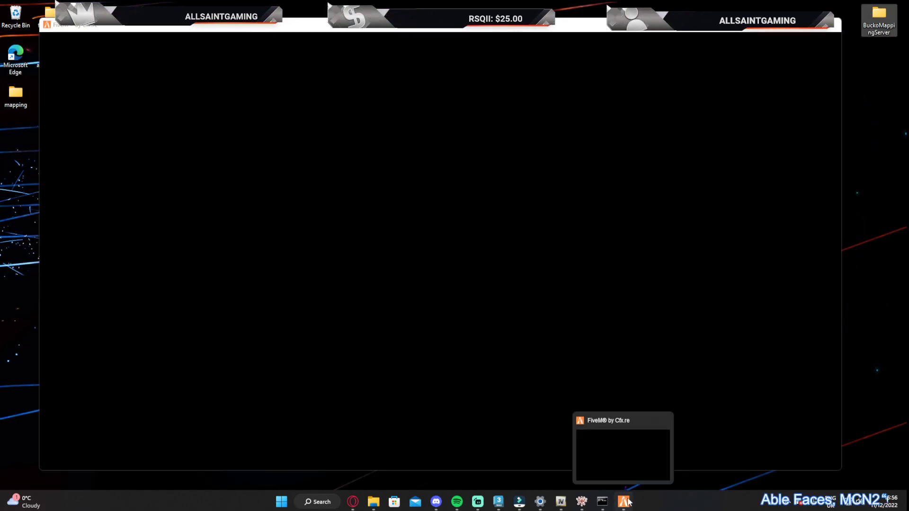
right_click(621, 507)
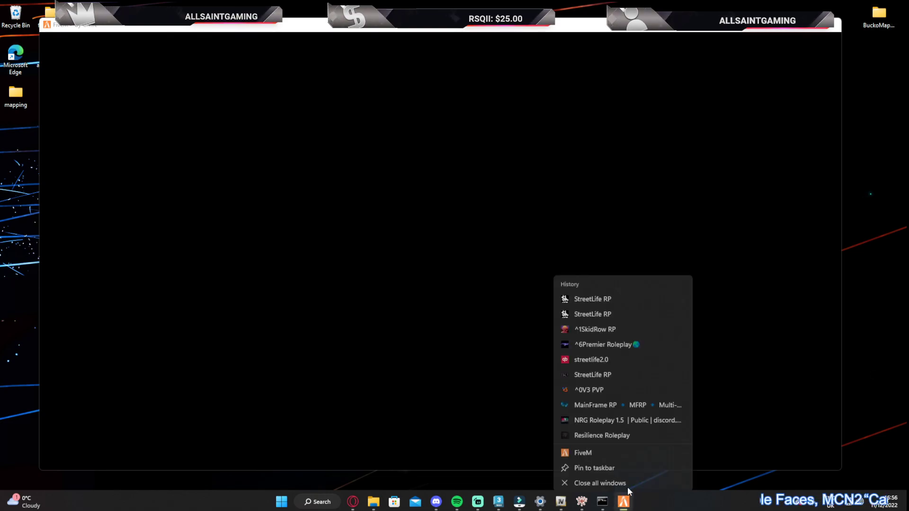
click(595, 475)
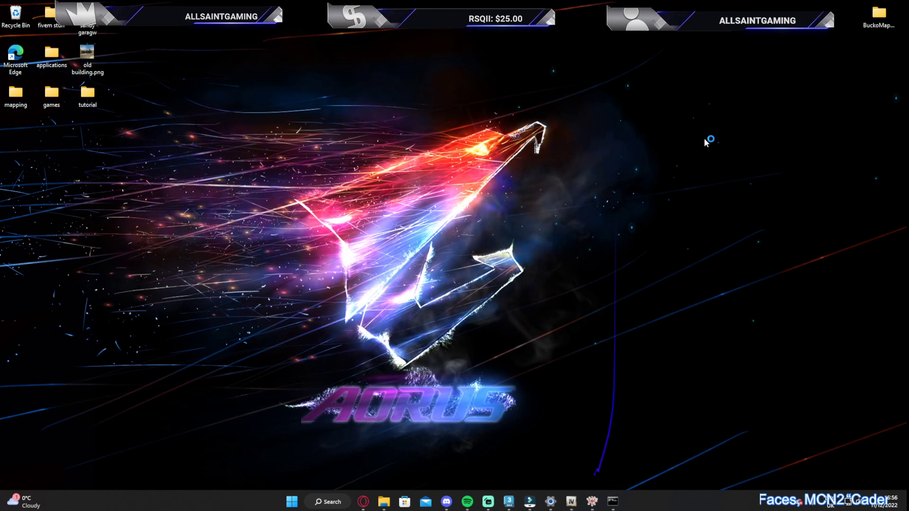
Relaunch FiveM from the games folder and connect to the local StreetLife RP server over LAN
double_click(52, 95)
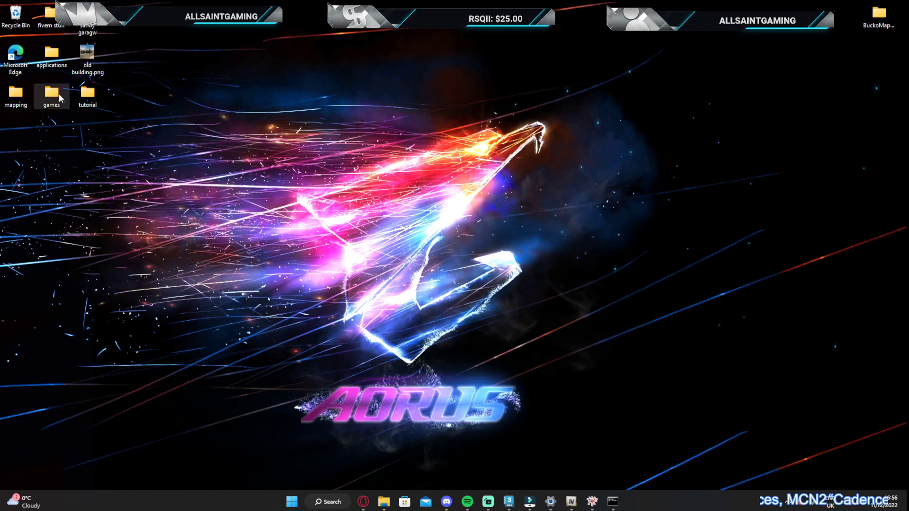
double_click(594, 133)
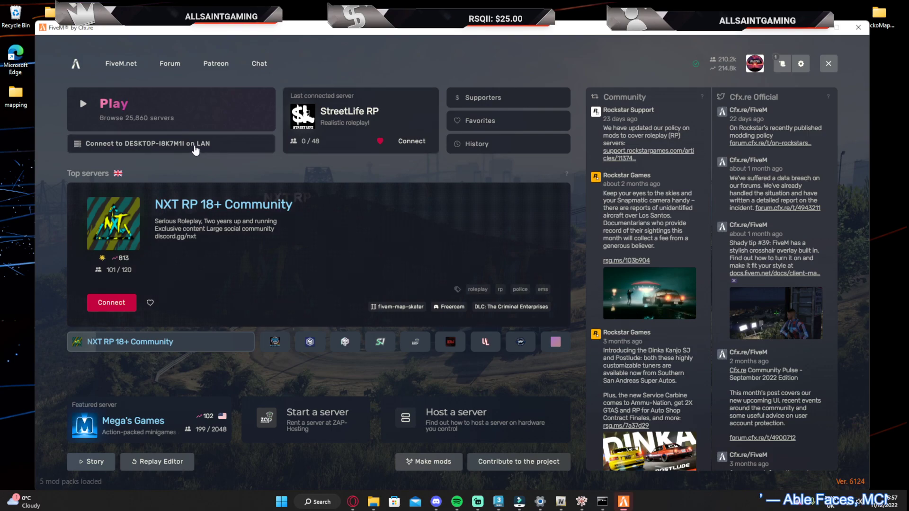
click(198, 148)
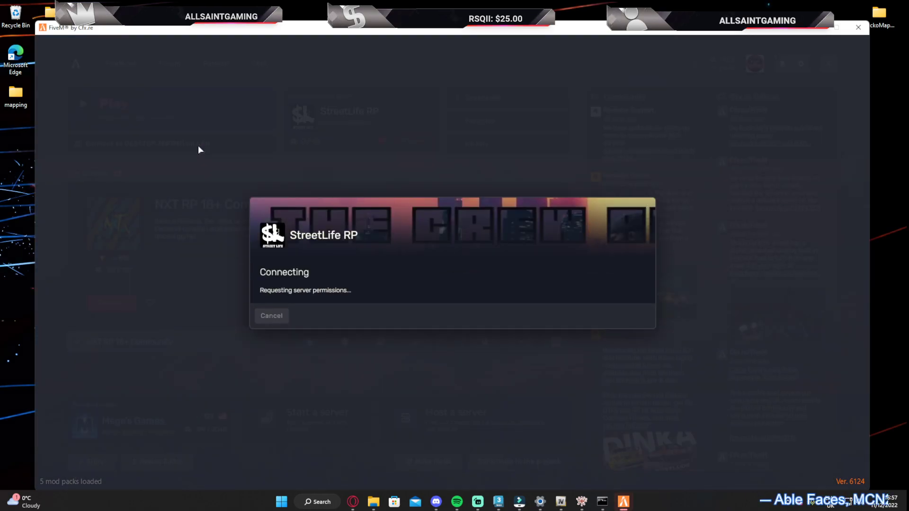
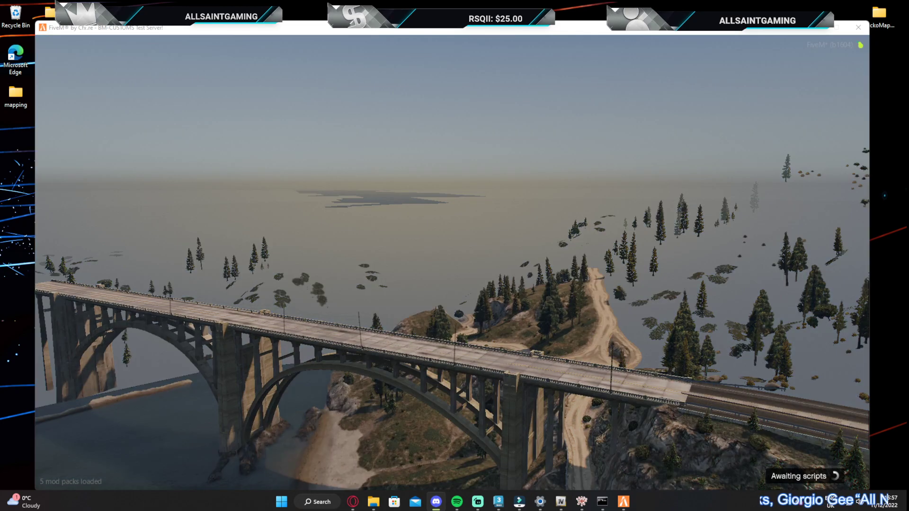
Bring the Discord window over the game and review the usefull-tools, useful-websites and free-releases channels of BM - CUSTOMS
drag(908, 71, 516, 72)
scroll(349, 310, down, 10)
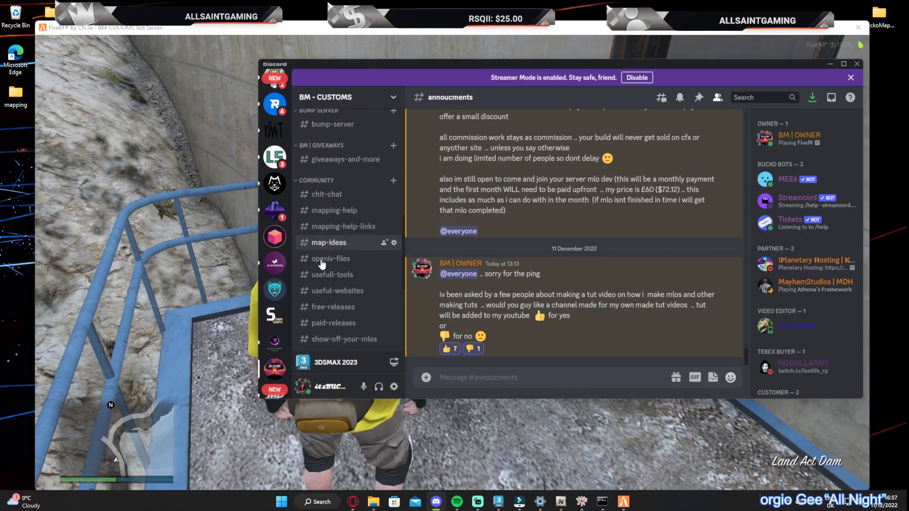
click(342, 276)
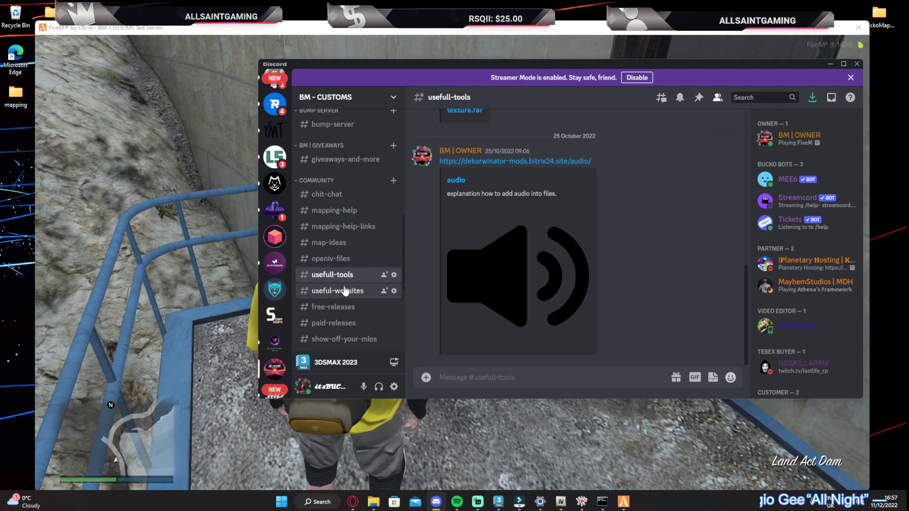
click(348, 291)
scroll(492, 272, up, 3)
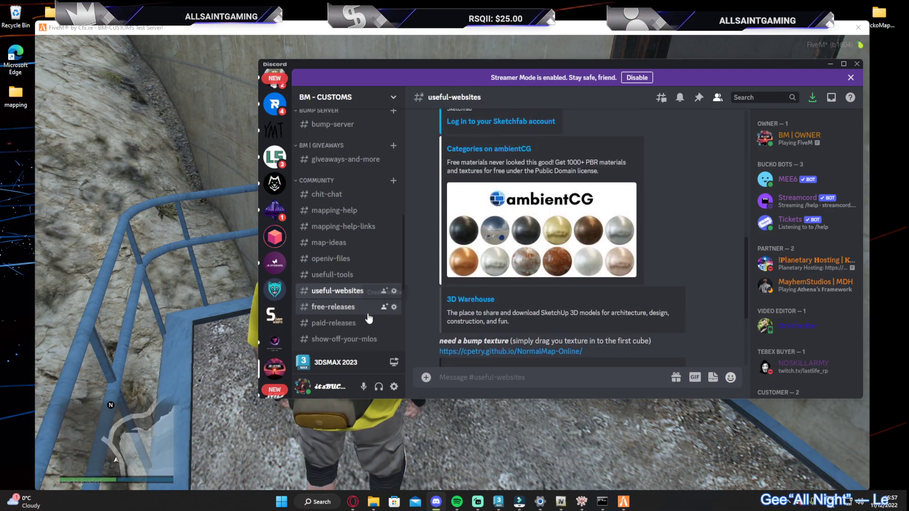
click(367, 310)
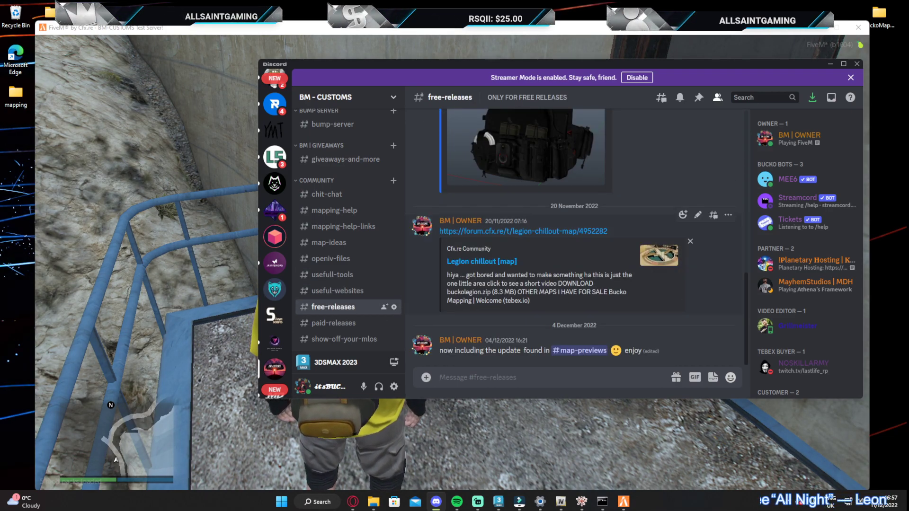
scroll(528, 286, up, 10)
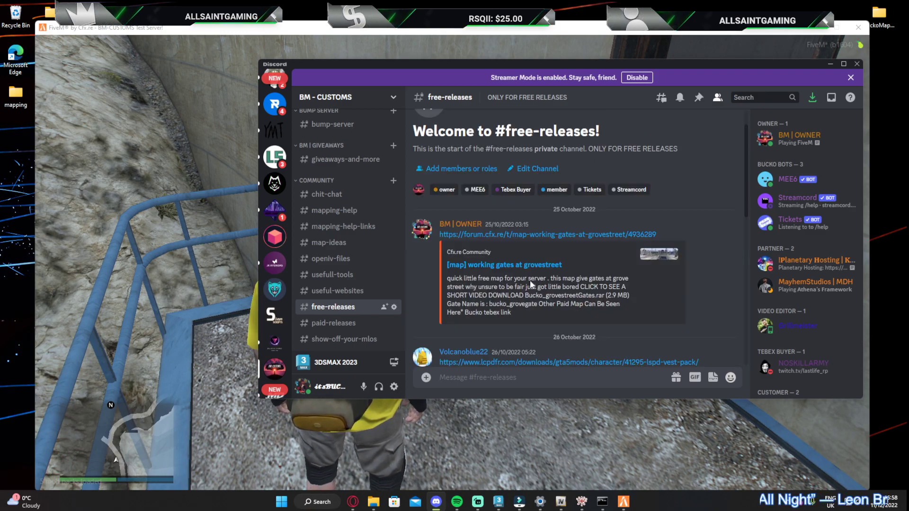
scroll(530, 280, down, 3)
scroll(761, 277, down, 4)
scroll(760, 277, up, 4)
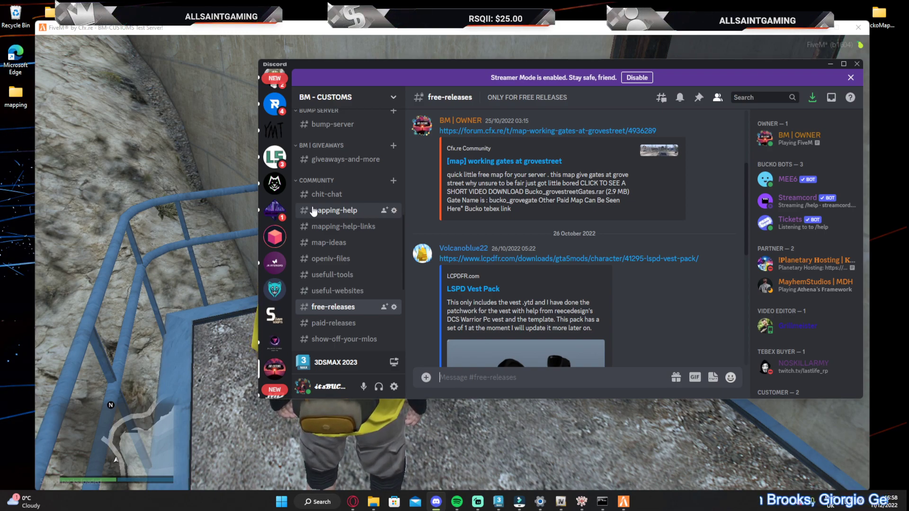
Review the paid-releases, advertise-your-server, video-editor and map-previews channels, and close Discord
click(328, 324)
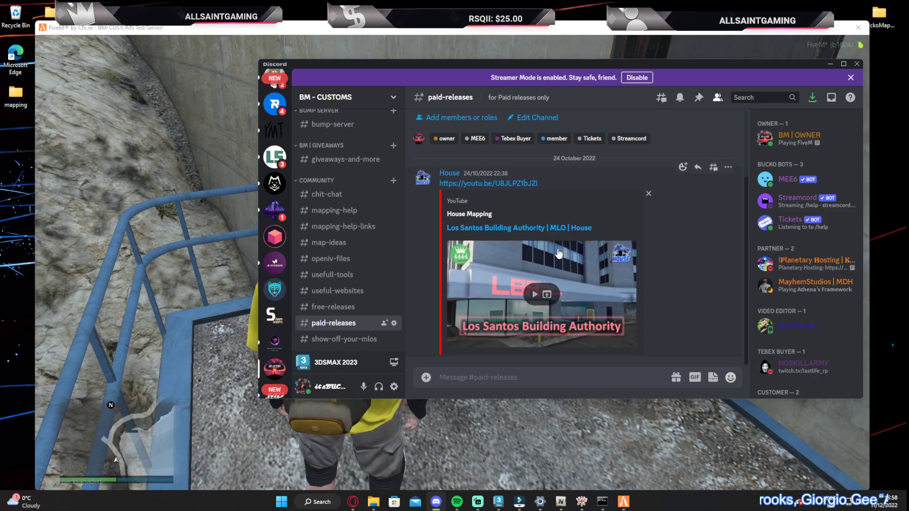
scroll(559, 253, up, 1)
scroll(363, 344, down, 2)
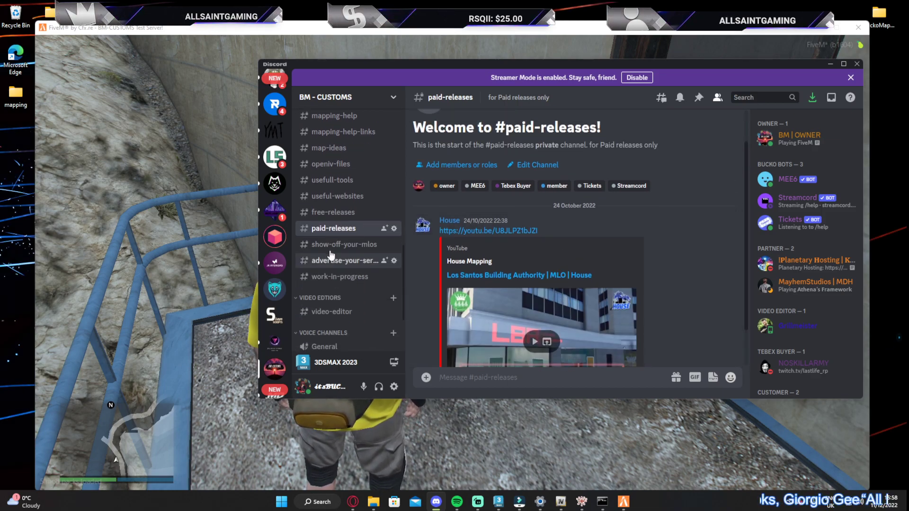
click(343, 262)
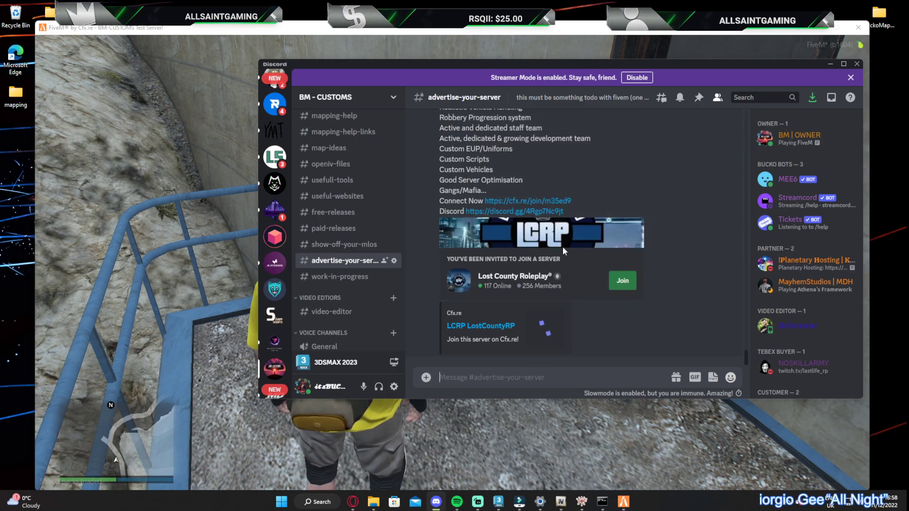
scroll(359, 287, down, 2)
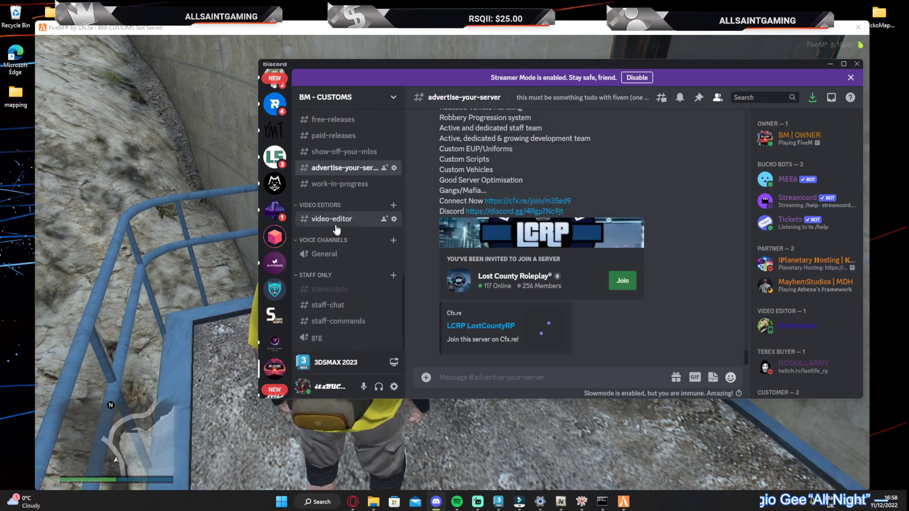
click(335, 225)
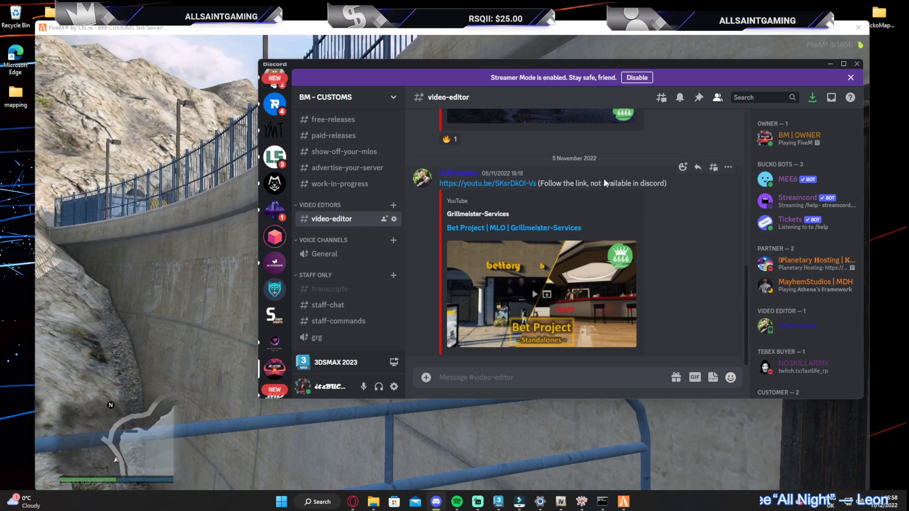
scroll(356, 239, up, 1)
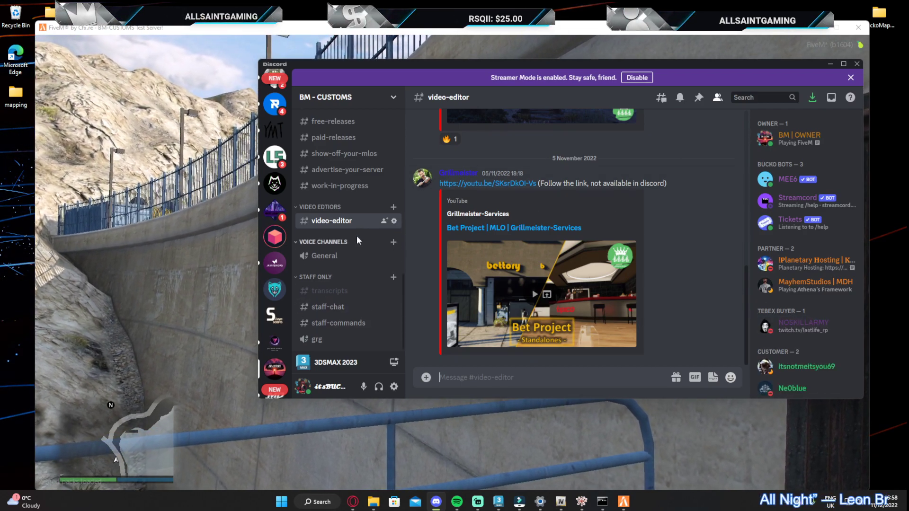
scroll(353, 237, up, 12)
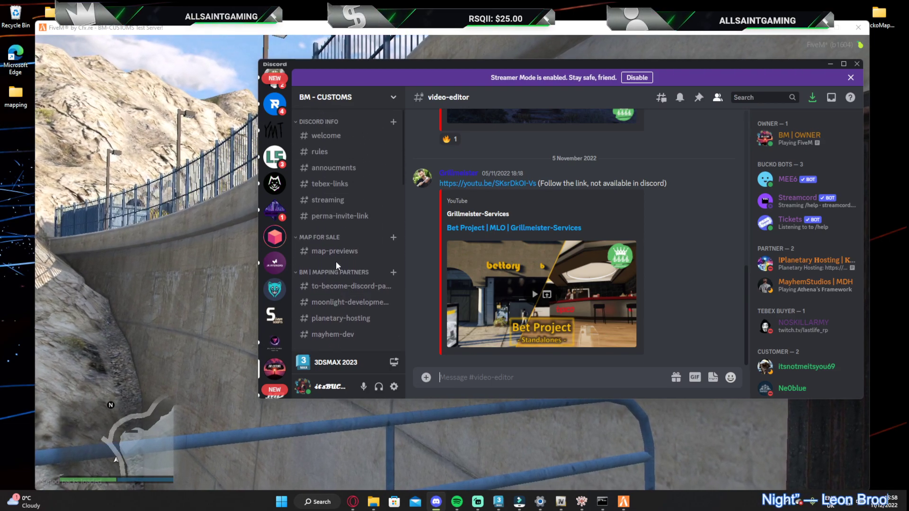
click(335, 252)
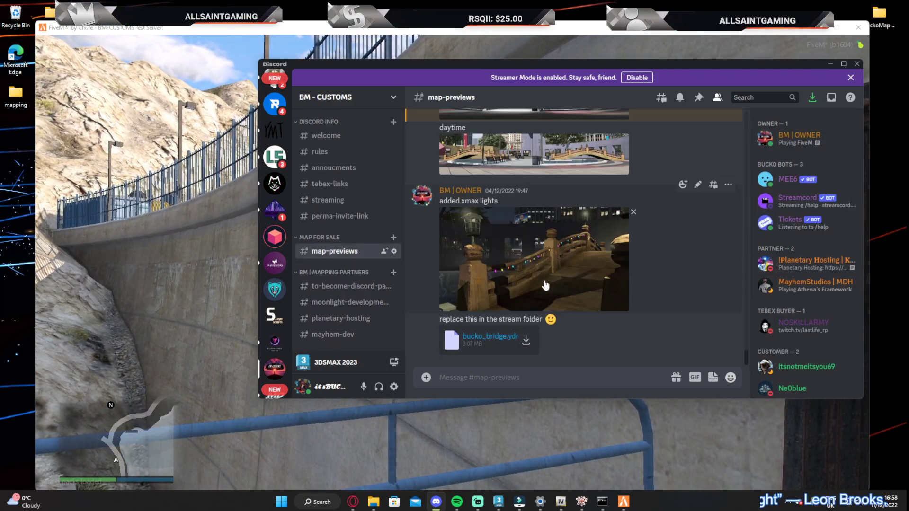
scroll(543, 283, up, 10)
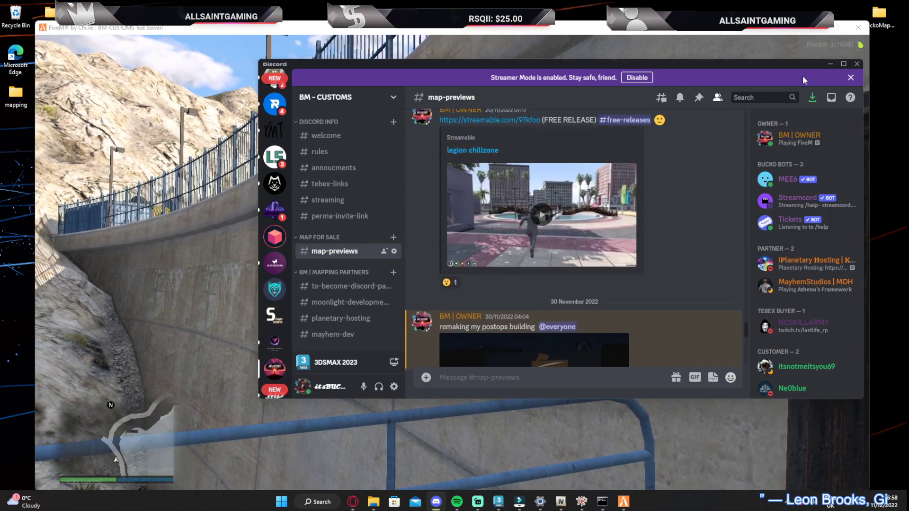
click(857, 63)
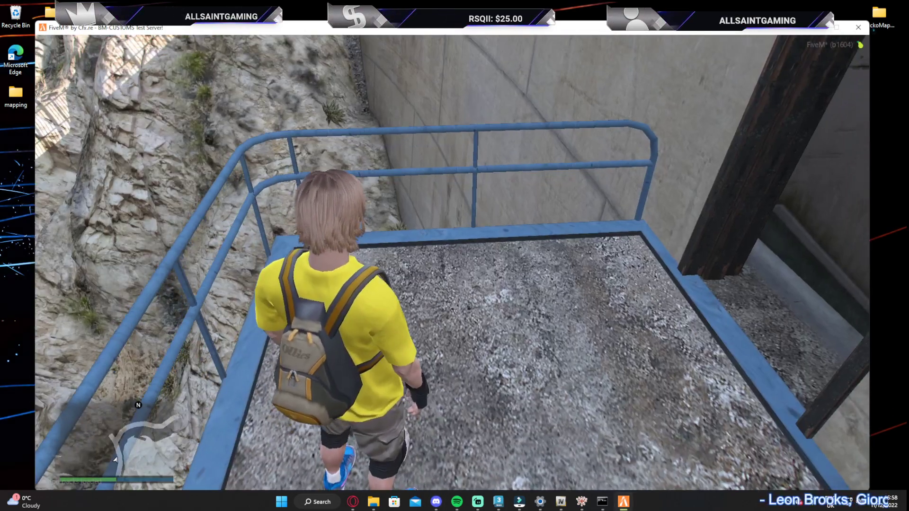
Set a map waypoint on the Vinewood street near the Up-n-Atom building and teleport to it with txAdmin
key(p)
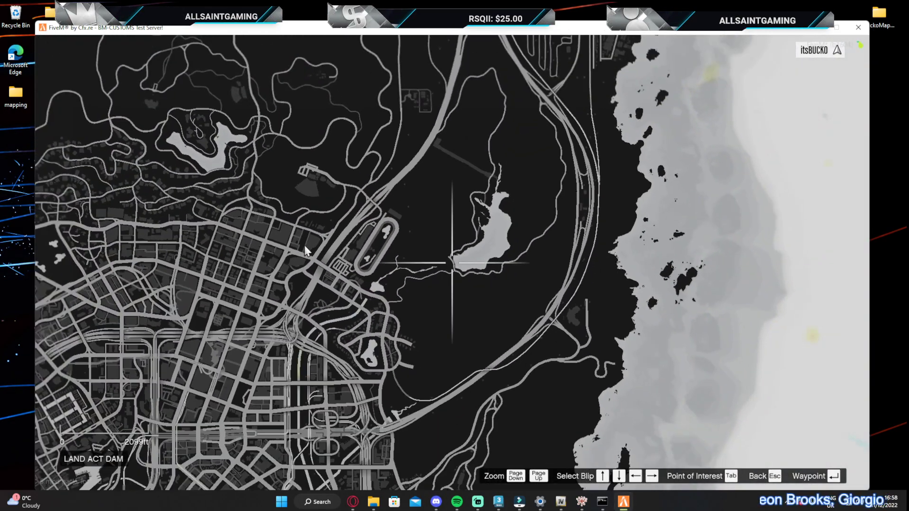
scroll(305, 250, up, 4)
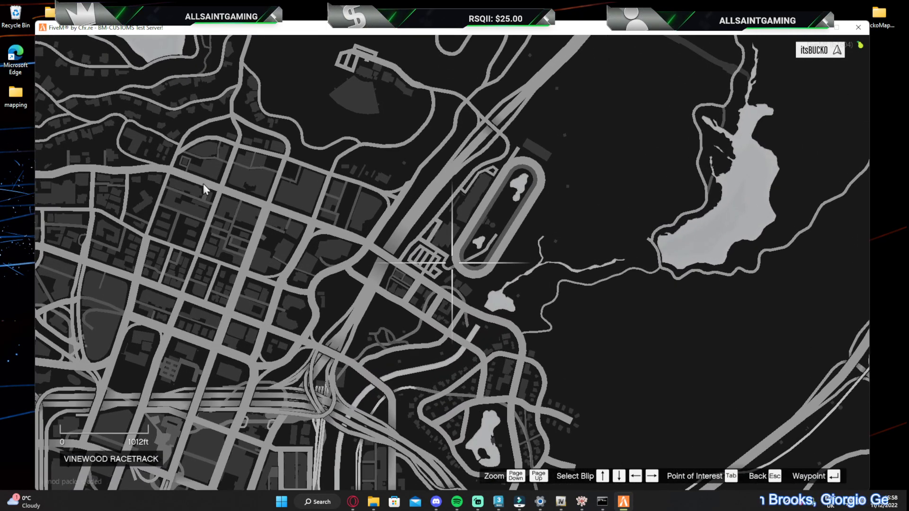
double_click(189, 177)
text(pt/tx)
key(Return)
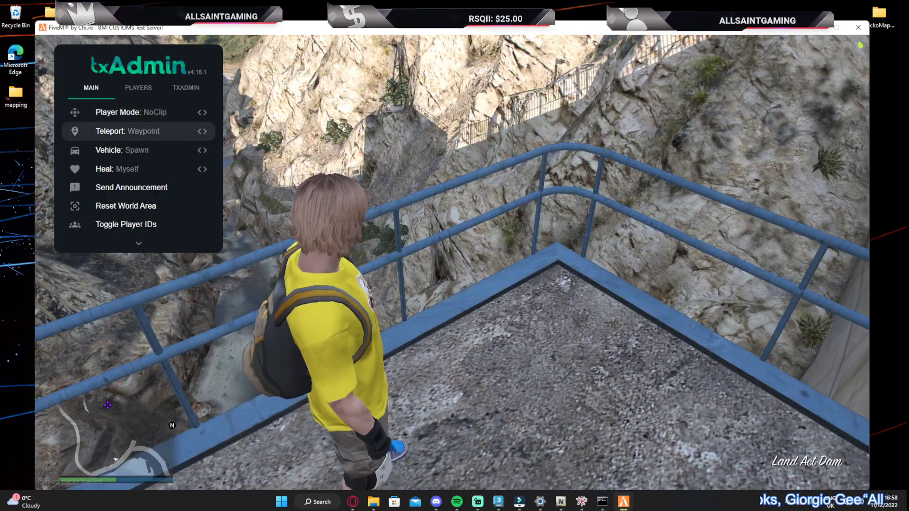
key(Return)
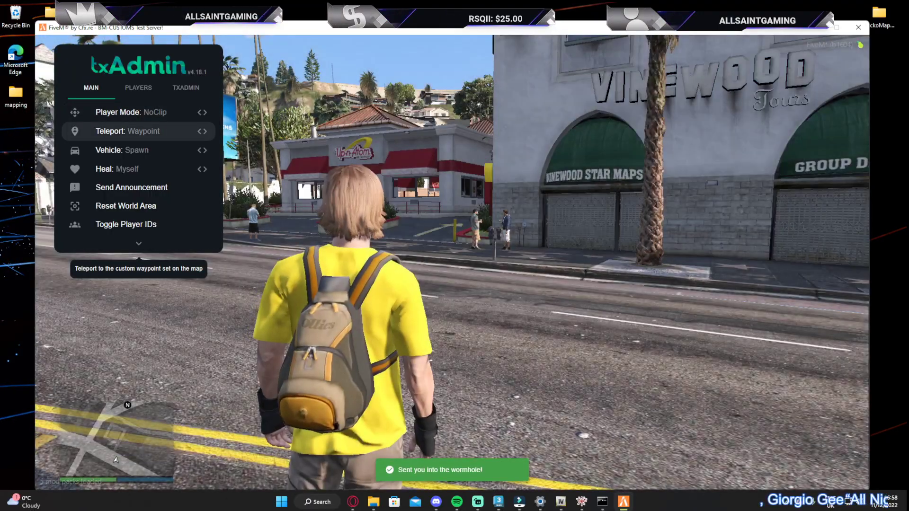
Run across the street to the Up-n-Atom building and inspect its doorway and interior
key(w)
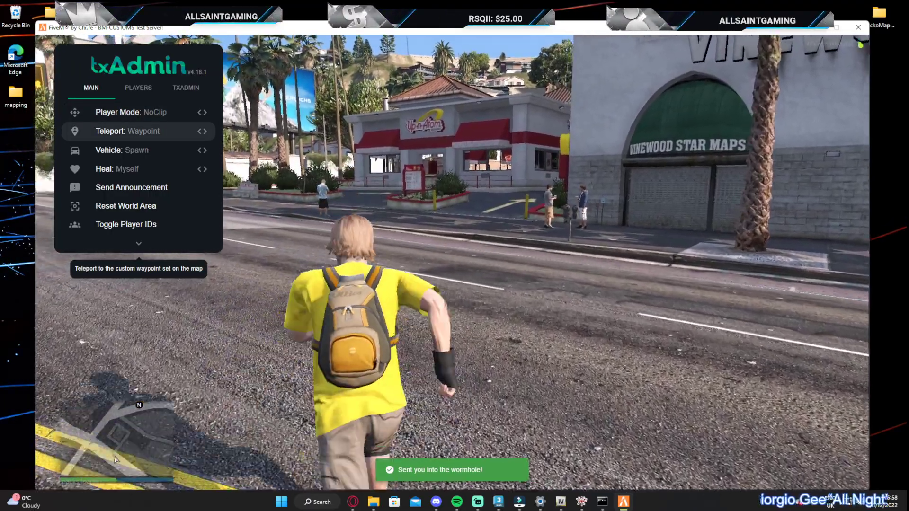
key(w)
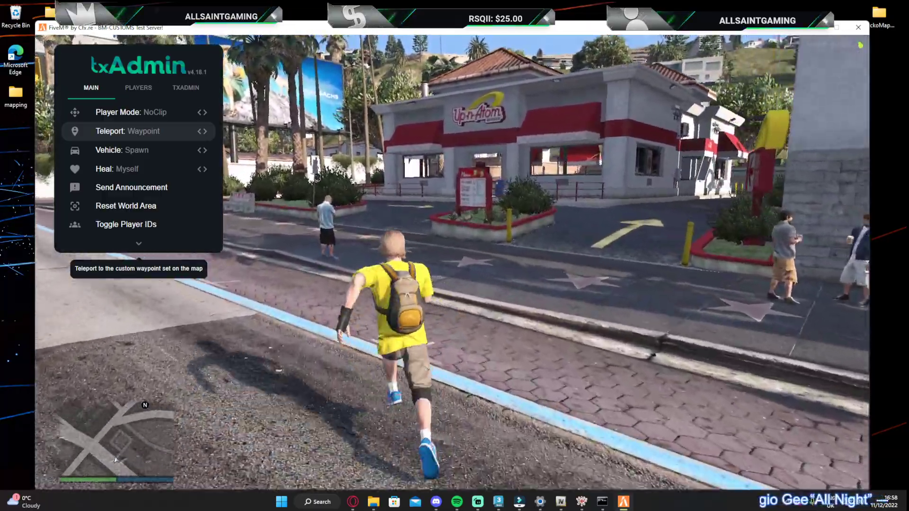
key(w)
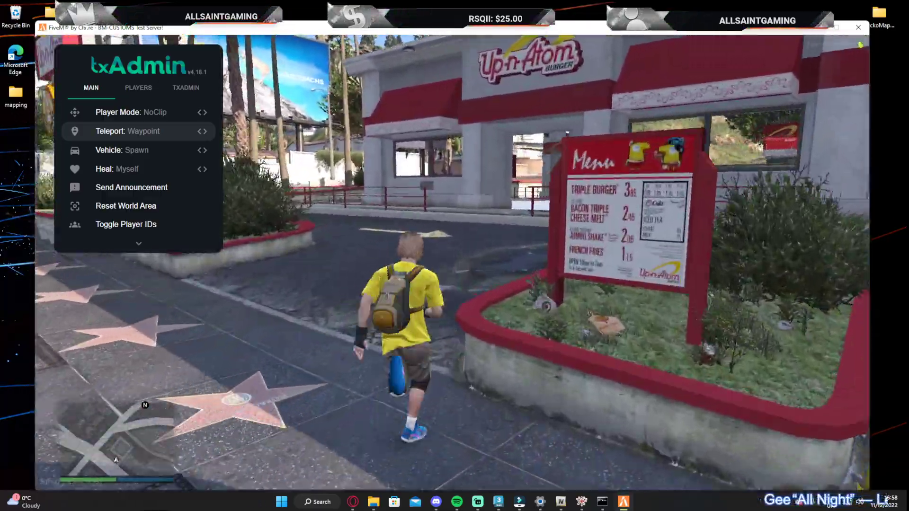
key(w)
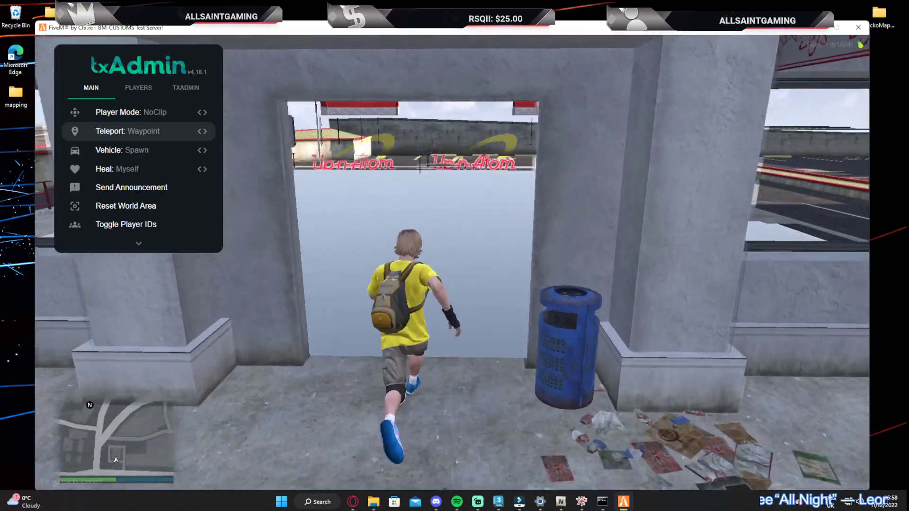
key(w)
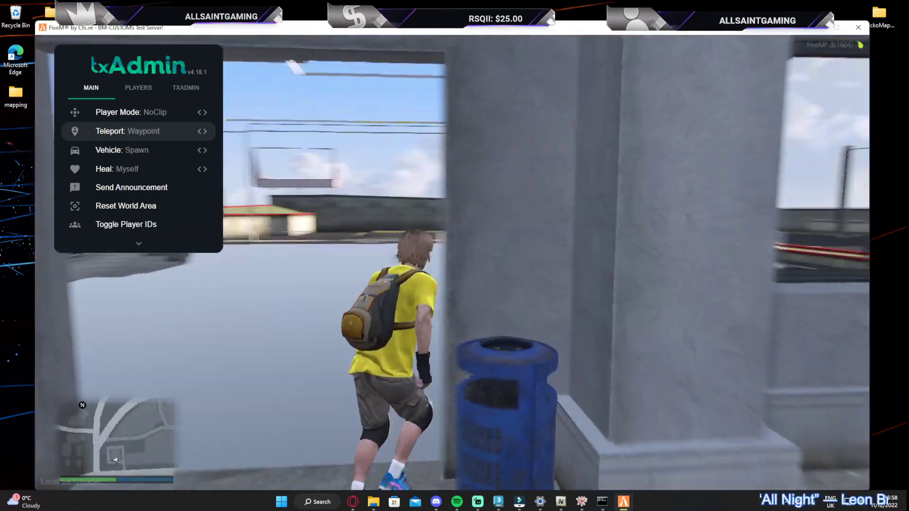
key(w)
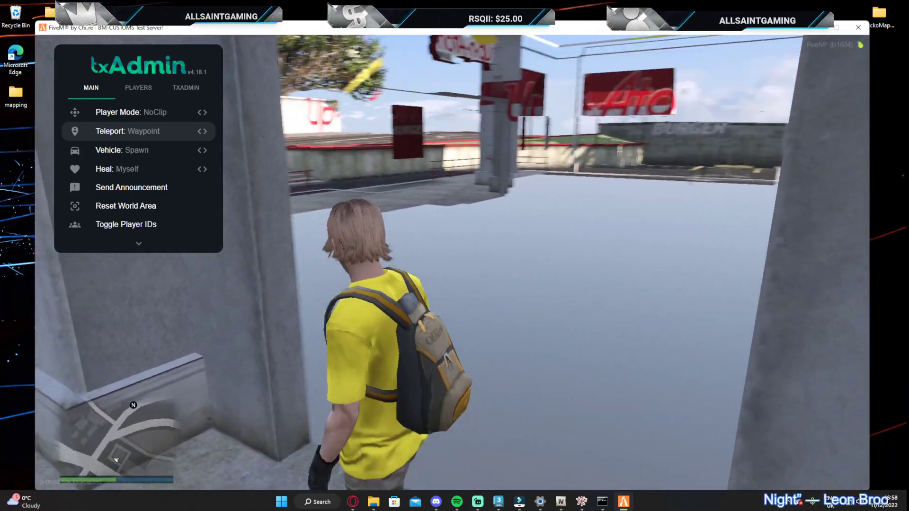
Dismiss the txAdmin menu, walk away from the building and exit FiveM with the console command quit
key(BackSpace)
key(w)
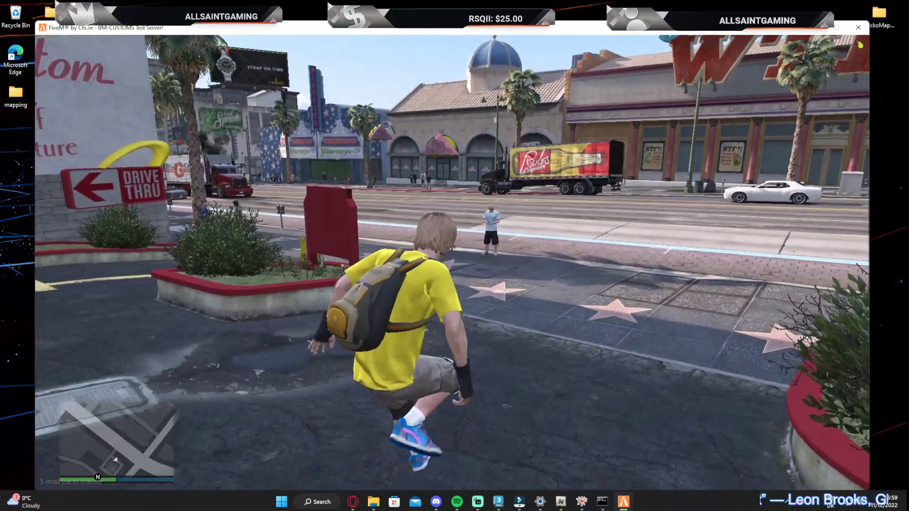
key(w)
key(F8)
text(qui)
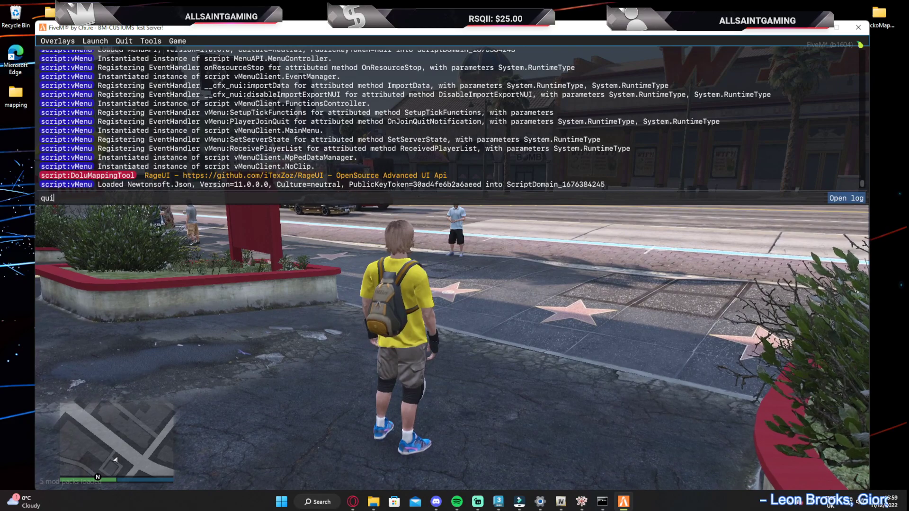
text(t)
key(Return)
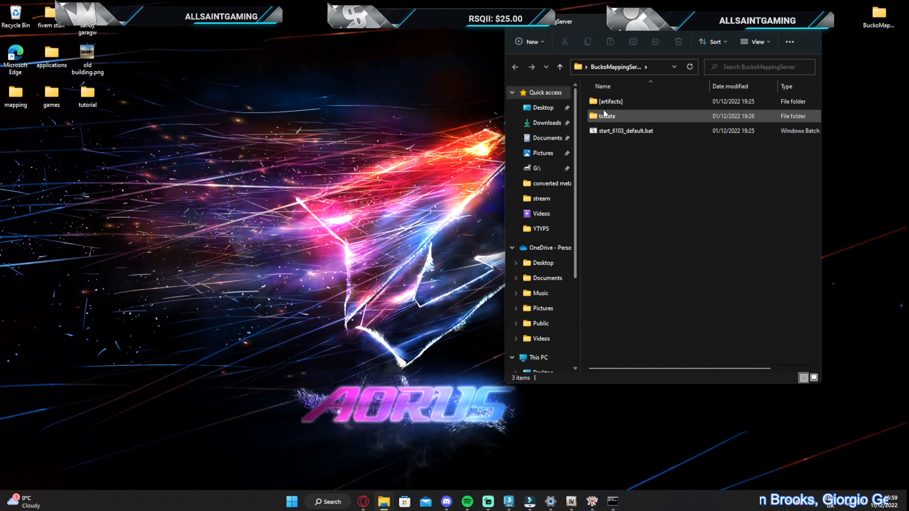
Open the stream folder of the Bucko_tut resource, inside the [maps] resources folder under txData
double_click(605, 115)
double_click(627, 101)
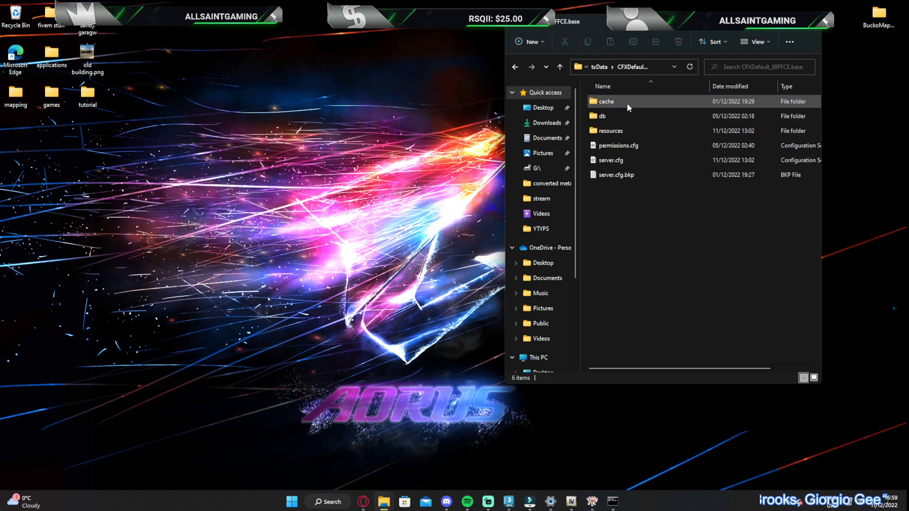
double_click(614, 128)
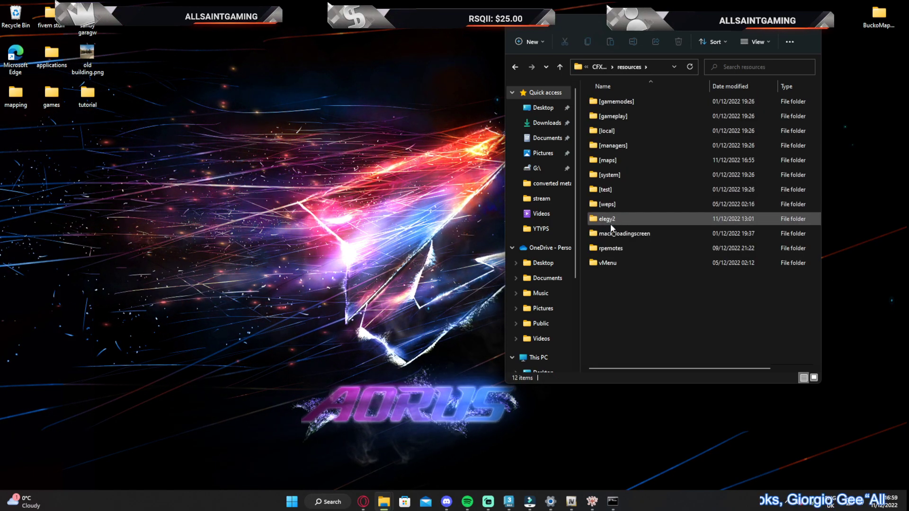
click(608, 163)
double_click(607, 163)
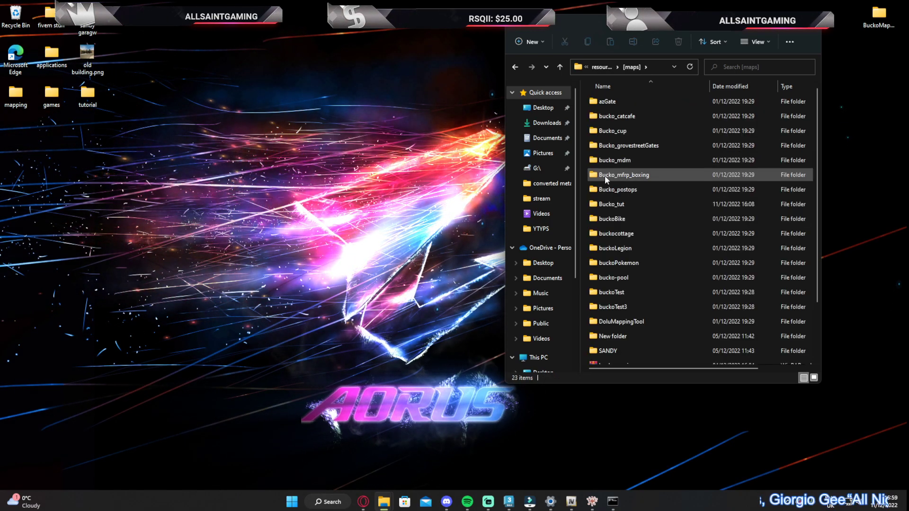
double_click(609, 200)
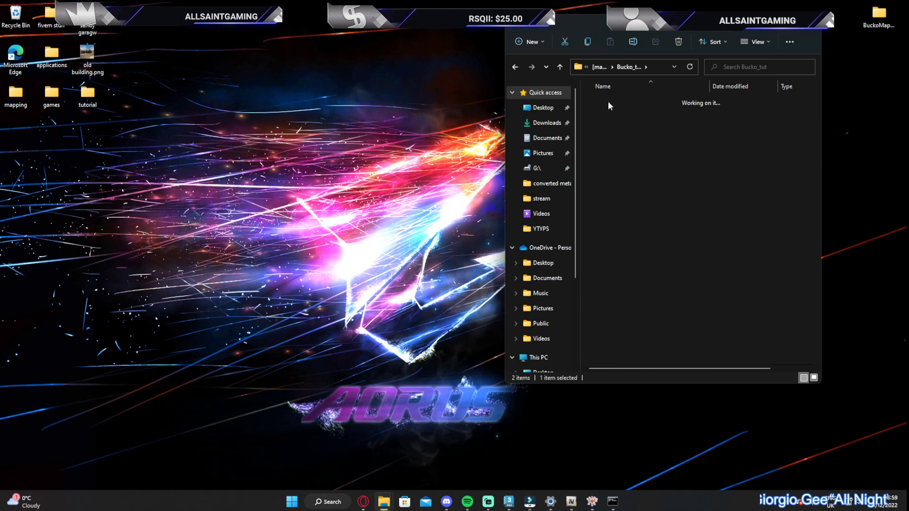
double_click(608, 101)
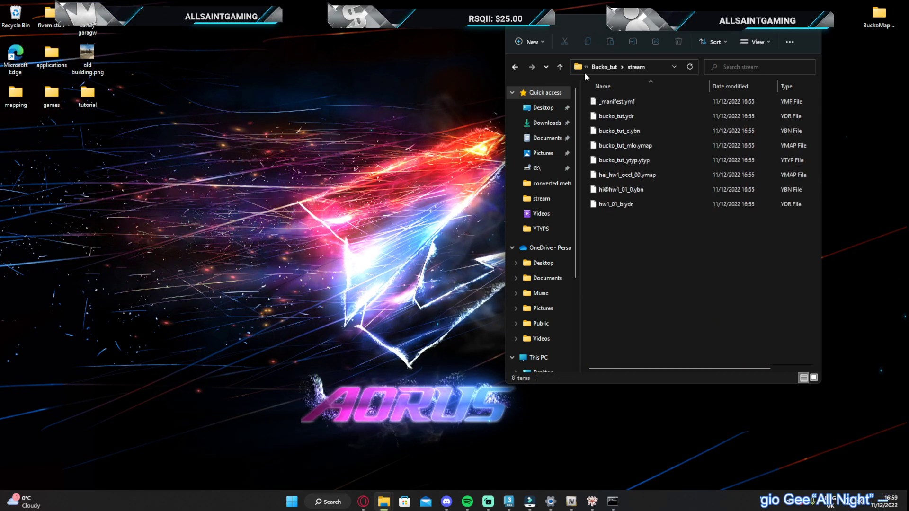
Move all files from the stream folder to the desktop and return to the Bucko_tut folder
key(ctrl+a)
drag(616, 175, 340, 176)
key(alt+Left)
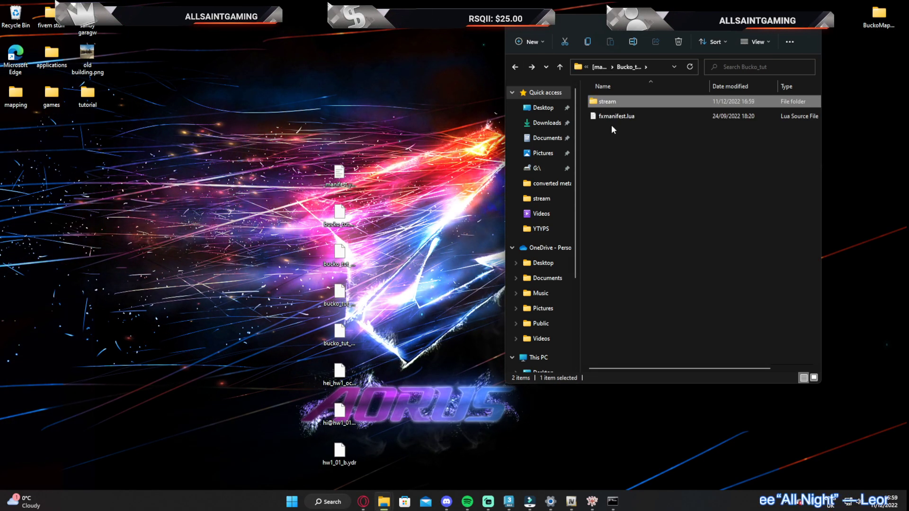
Copy the files from the Bucko_tut.rar archive in the [maps] folder into the empty stream folder of the Bucko_tut resource
key(alt+Left)
scroll(702, 363, down, 2)
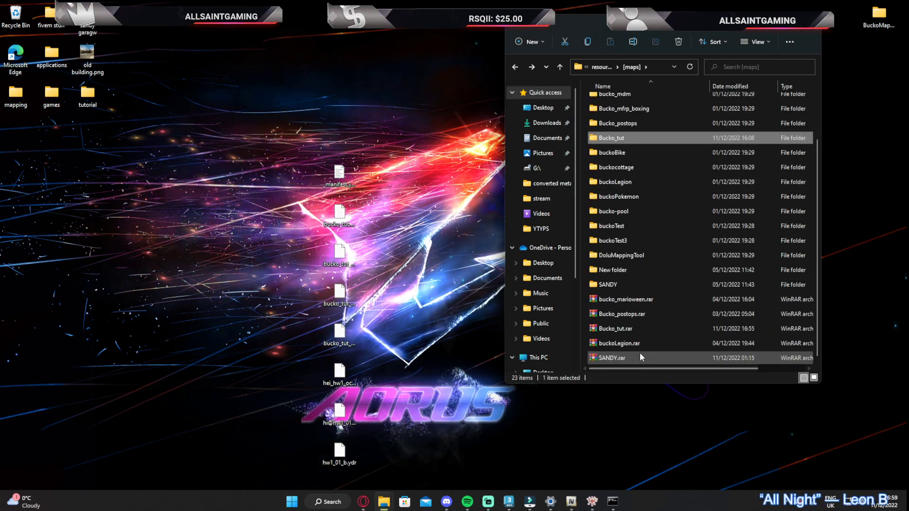
click(621, 328)
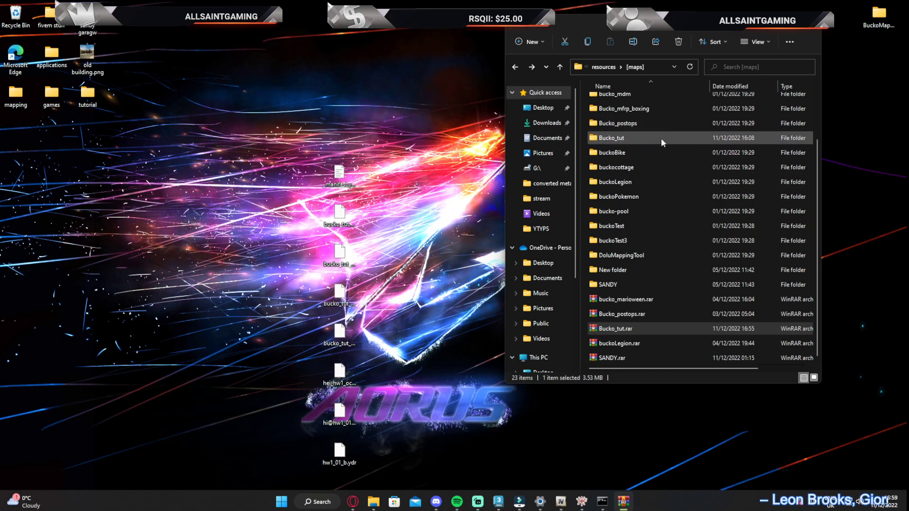
double_click(633, 198)
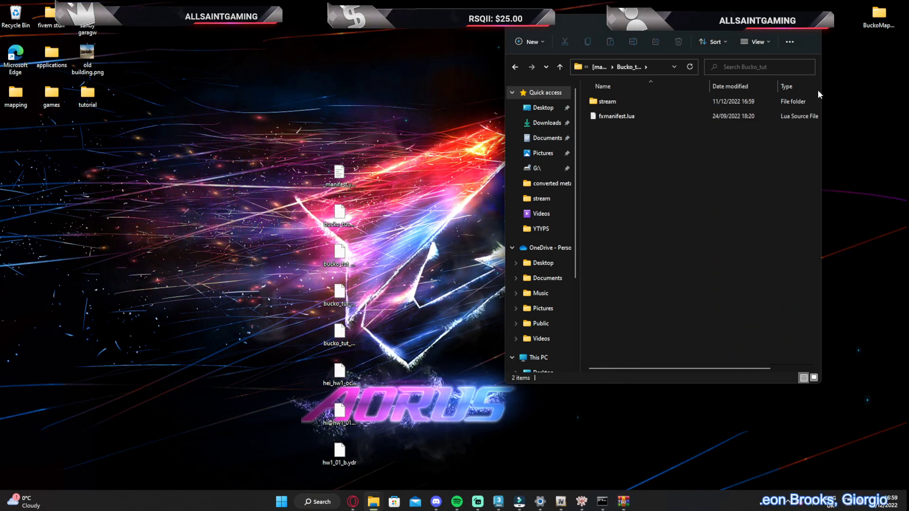
double_click(607, 102)
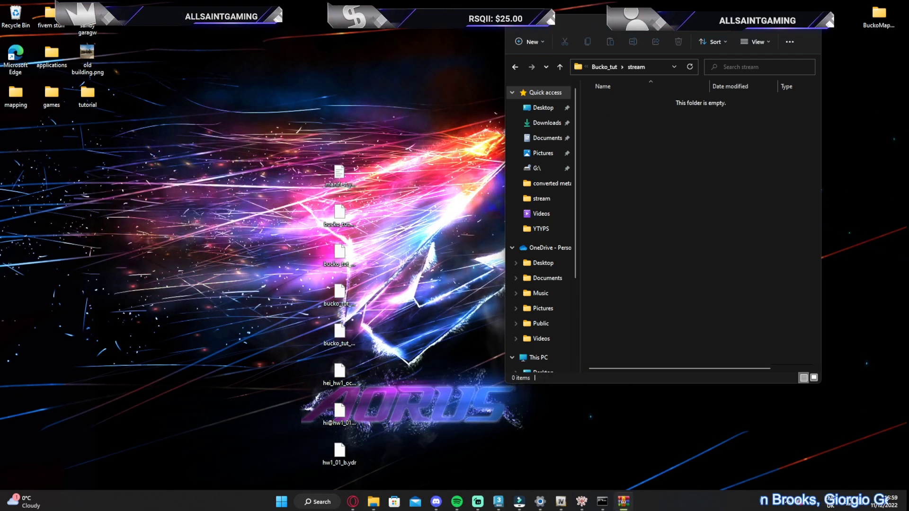
key(ctrl+v)
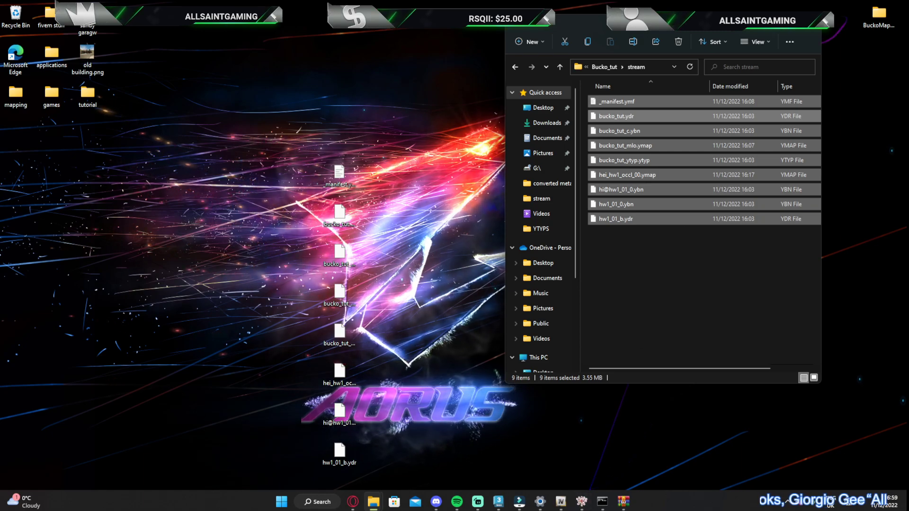
Close the running server console and go up from the stream folder to the txData folder
click(603, 501)
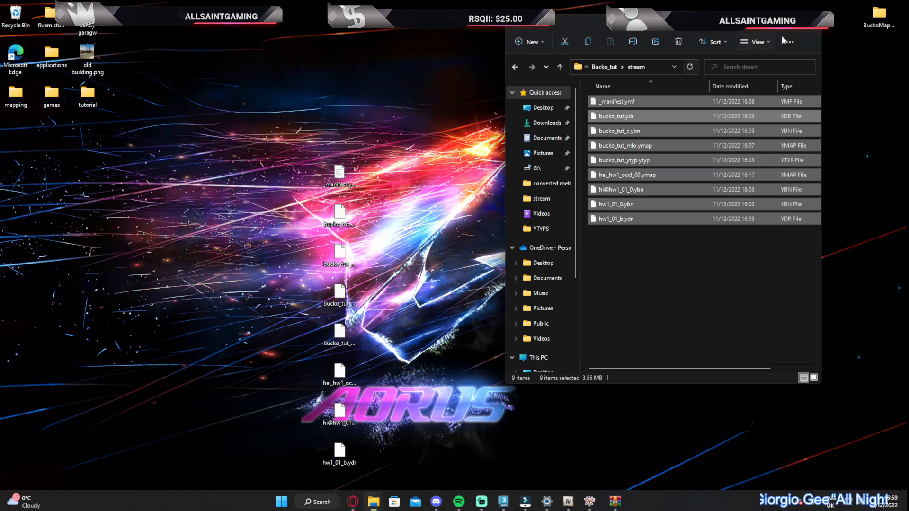
click(604, 67)
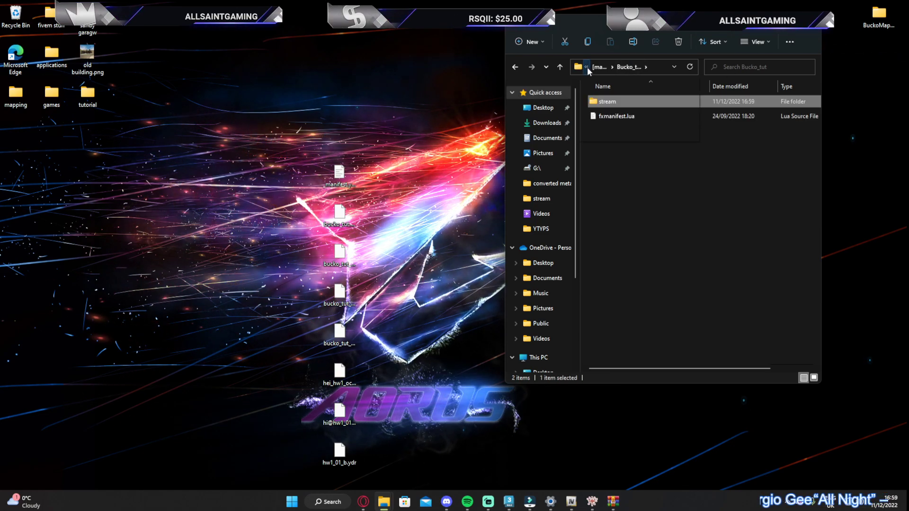
click(612, 67)
click(586, 67)
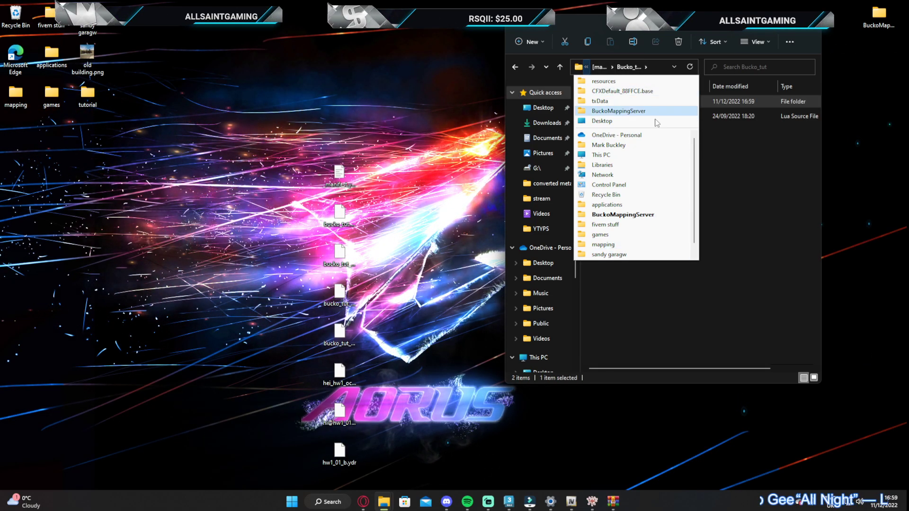
click(725, 149)
click(595, 67)
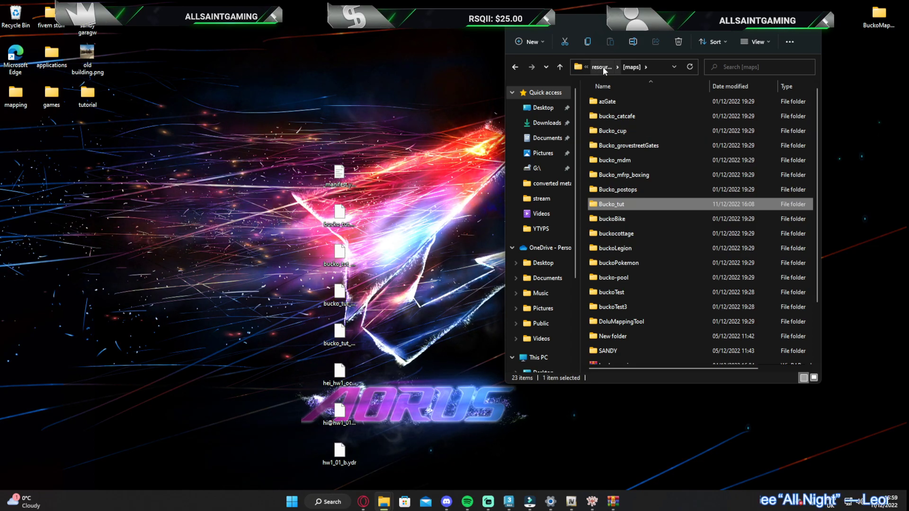
click(603, 66)
click(601, 66)
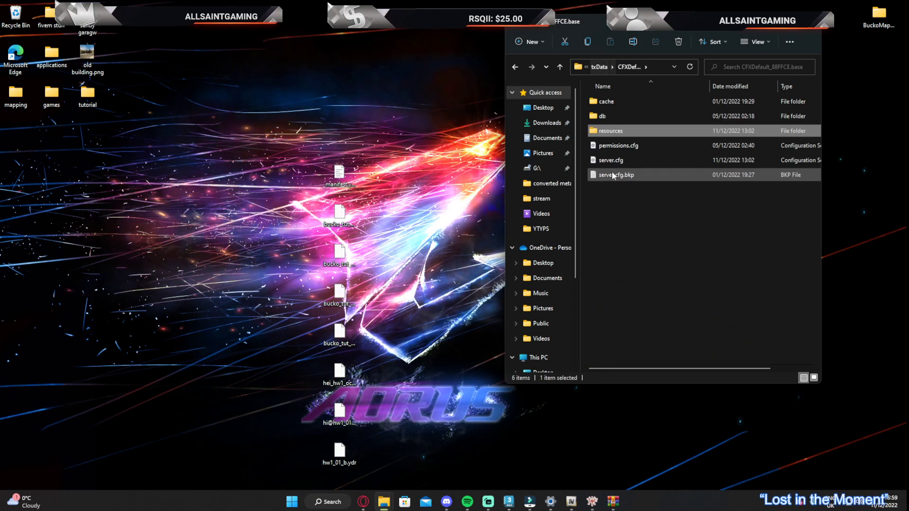
click(593, 66)
double_click(607, 134)
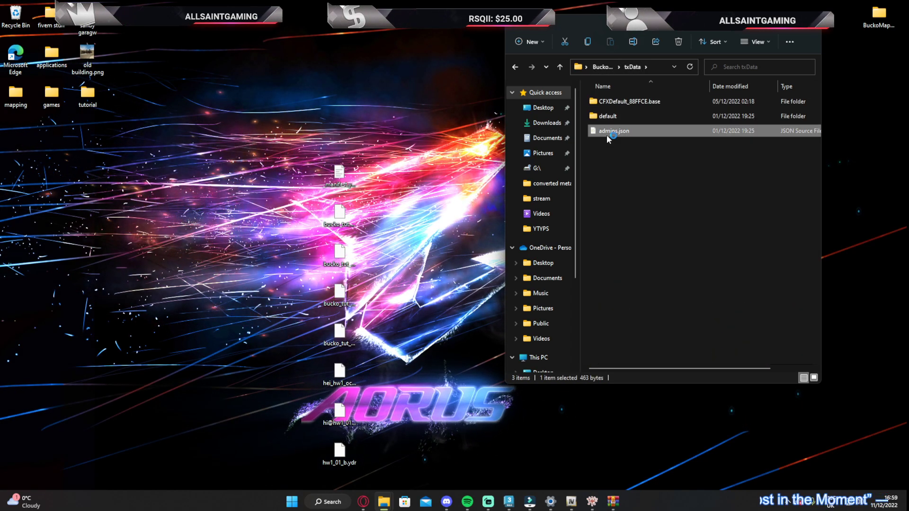
click(830, 258)
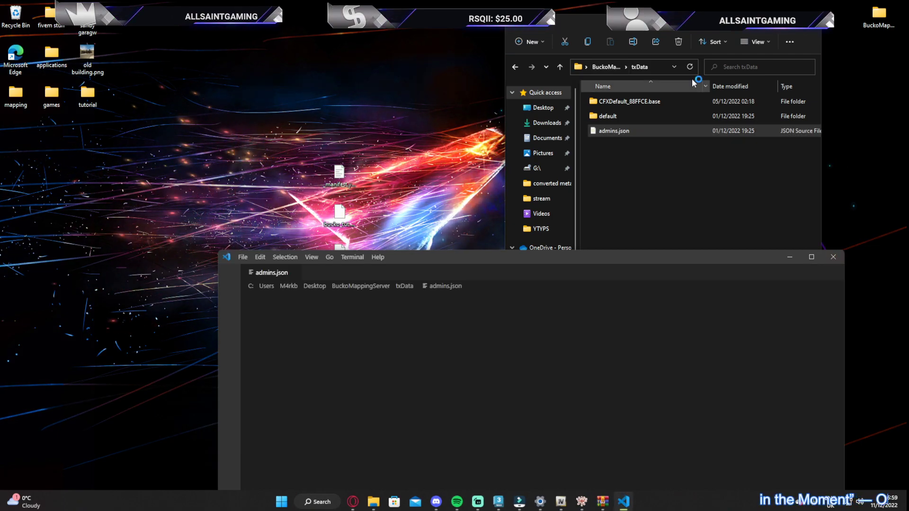
Start the server with start_6103_default.bat in the BuckoMappingServer folder and launch FiveM from the desktop games folder
click(606, 67)
click(602, 133)
double_click(601, 134)
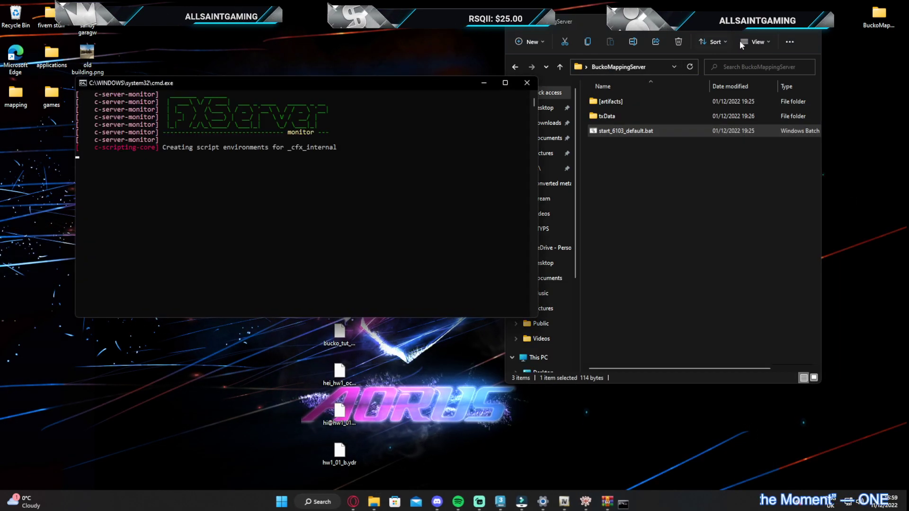
click(810, 22)
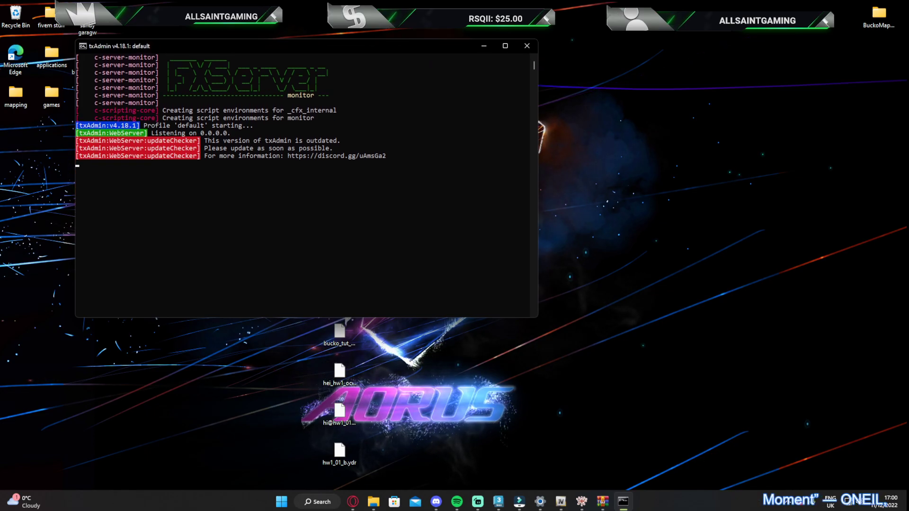
drag(342, 31, 908, 72)
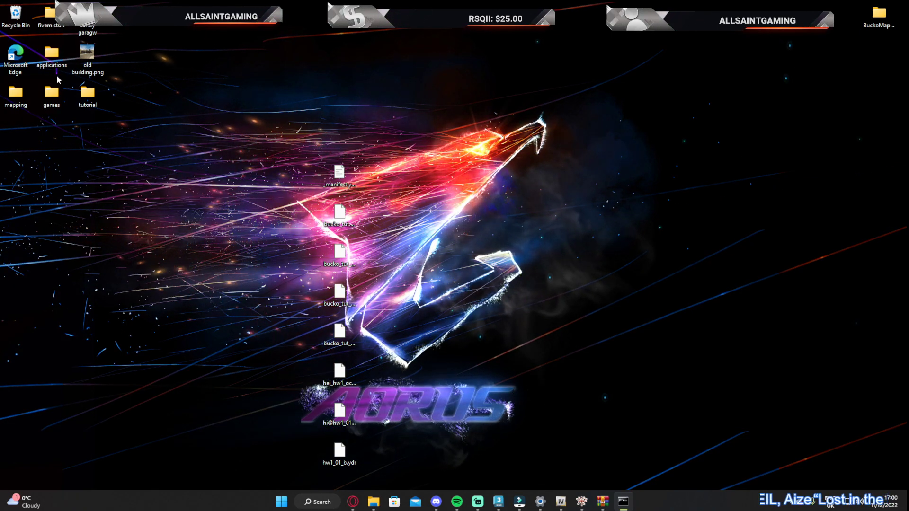
double_click(52, 97)
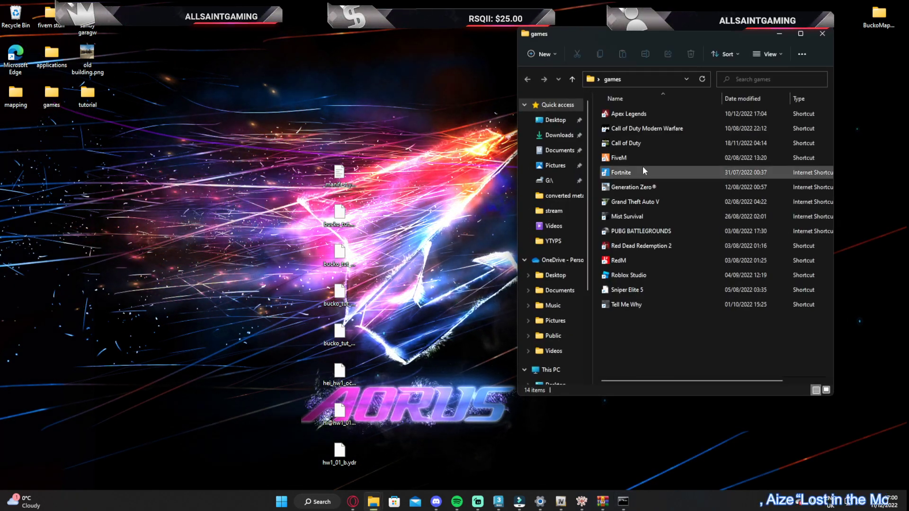
double_click(626, 160)
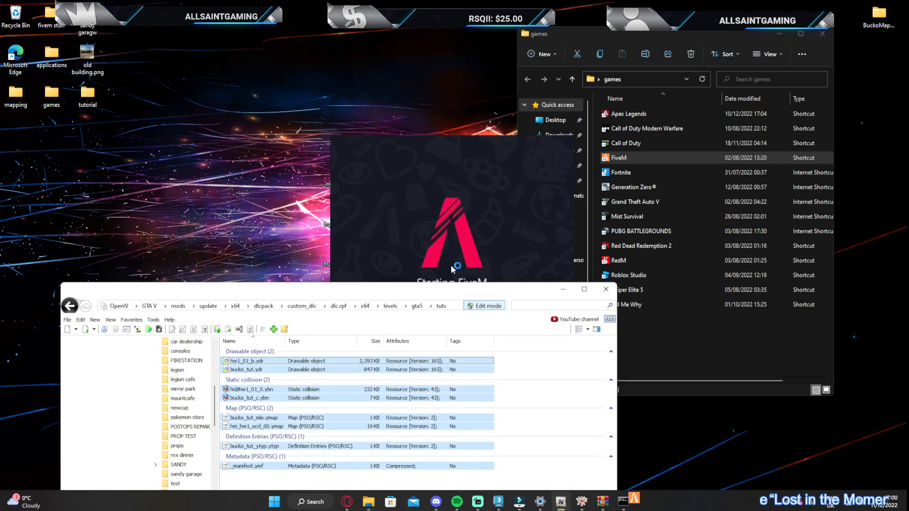
Switch to OpenIV, preview the bucko_tut.ydr model in the tuts folder, then close the preview and minimise OpenIV
drag(274, 293, 333, 224)
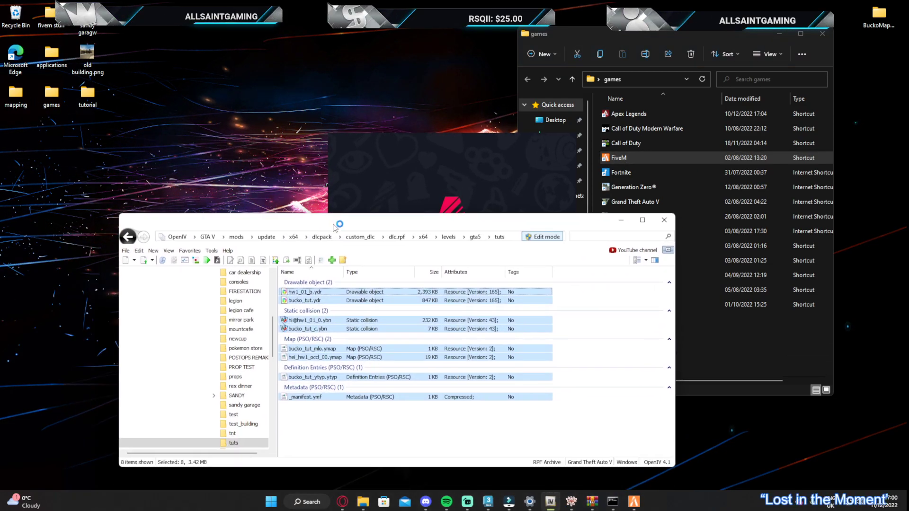
double_click(303, 300)
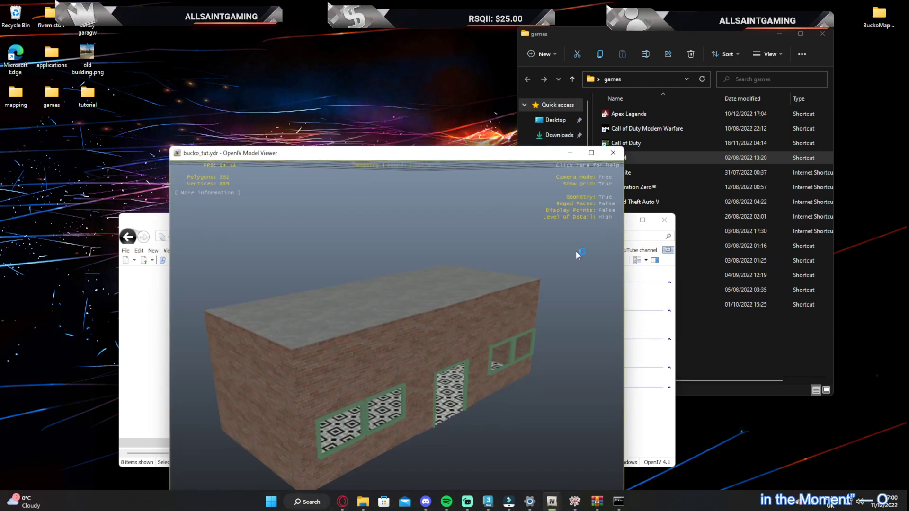
click(614, 152)
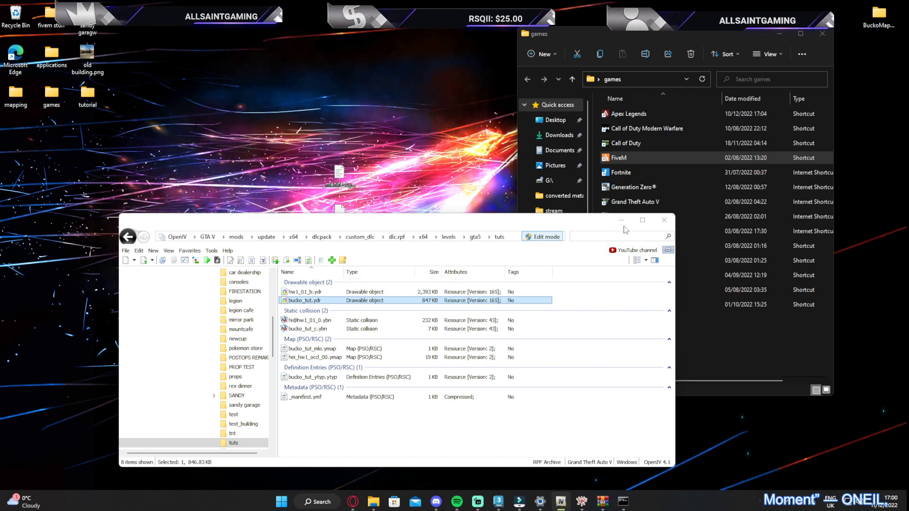
click(621, 220)
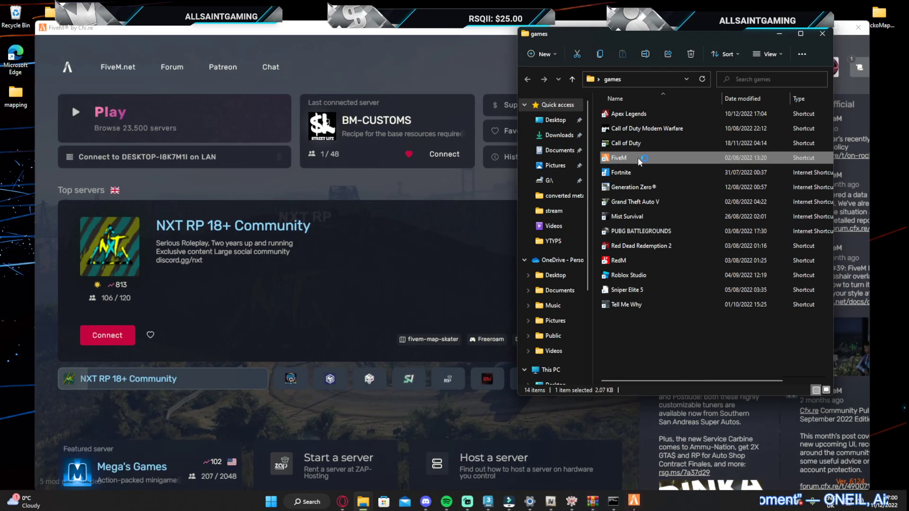
Switch to FiveM and connect to the local BM-CUSTOMS test server
click(467, 46)
click(167, 143)
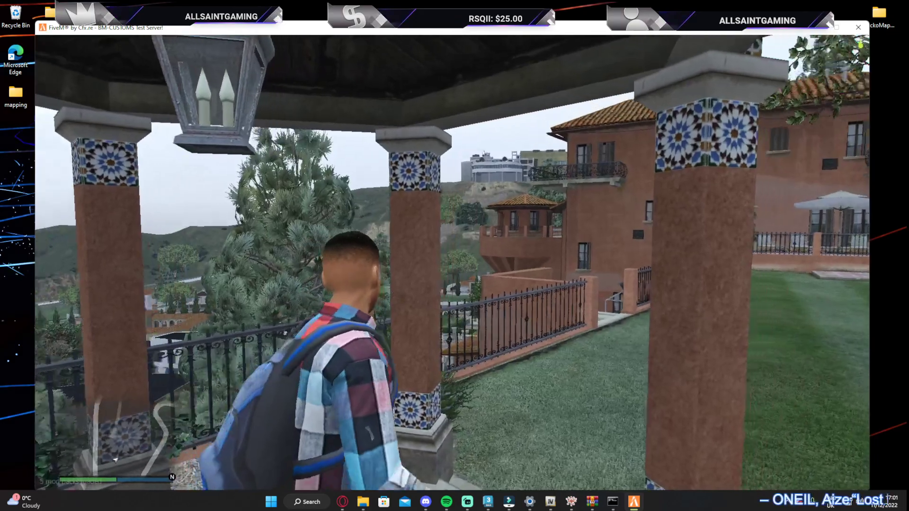
Set a map waypoint at the Up-n-Atom site in West Vinewood, teleport to it with txAdmin and dismiss the txAdmin menu
key(Escape)
scroll(488, 268, down, 2)
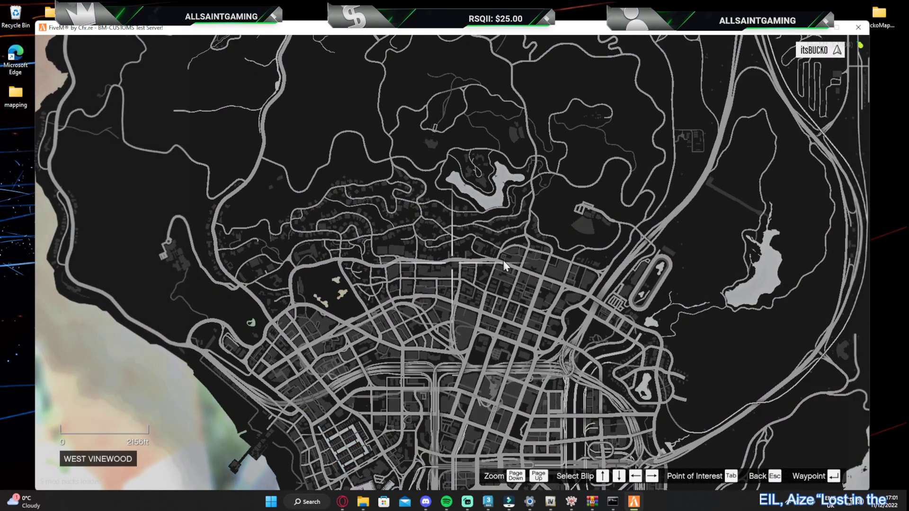
click(504, 260)
scroll(461, 262, up, 6)
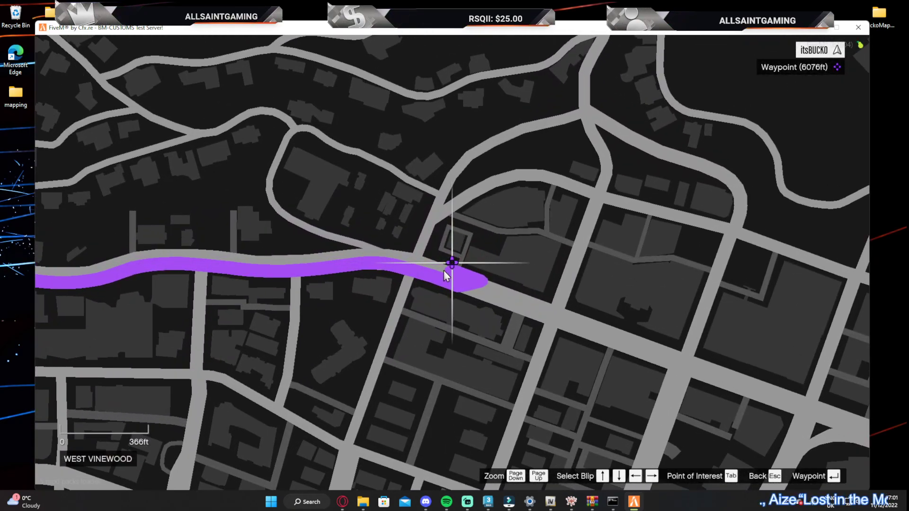
click(439, 272)
click(440, 272)
key(Escape)
key(t)
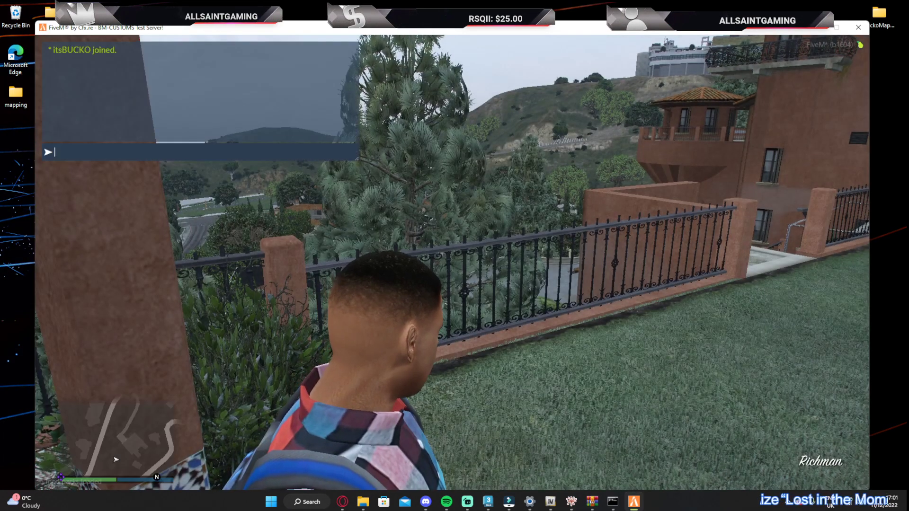
key(Down)
key(Return)
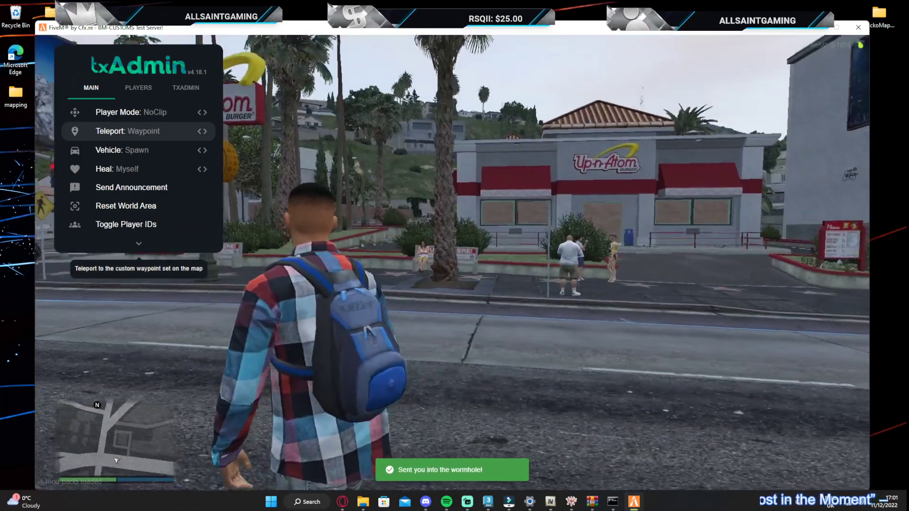
key(w)
key(BackSpace)
Run across the street into the Up-n-Atom building and inspect its walls, floor, ceiling and window openings
key(w)
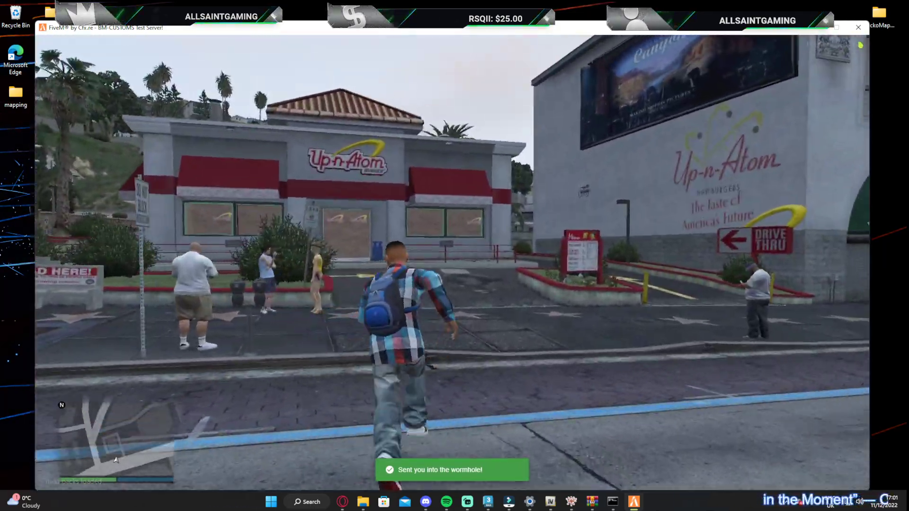
key(w)
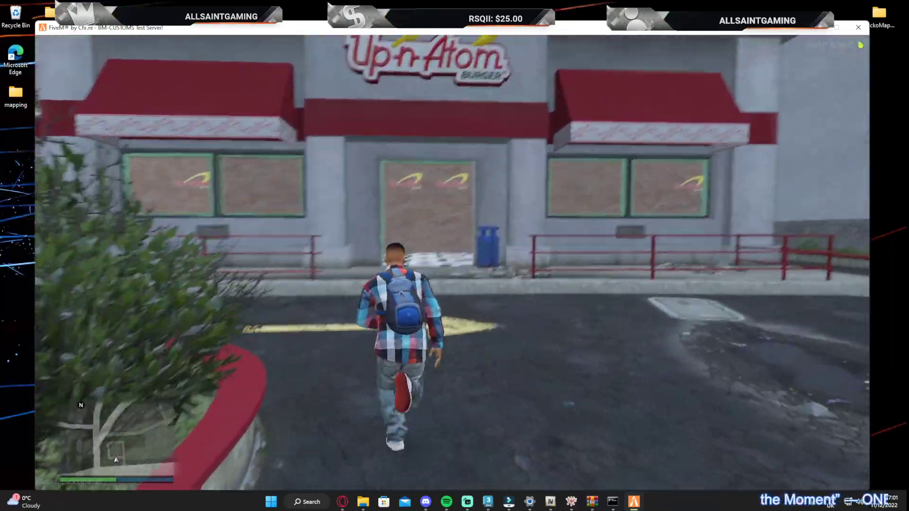
key(w)
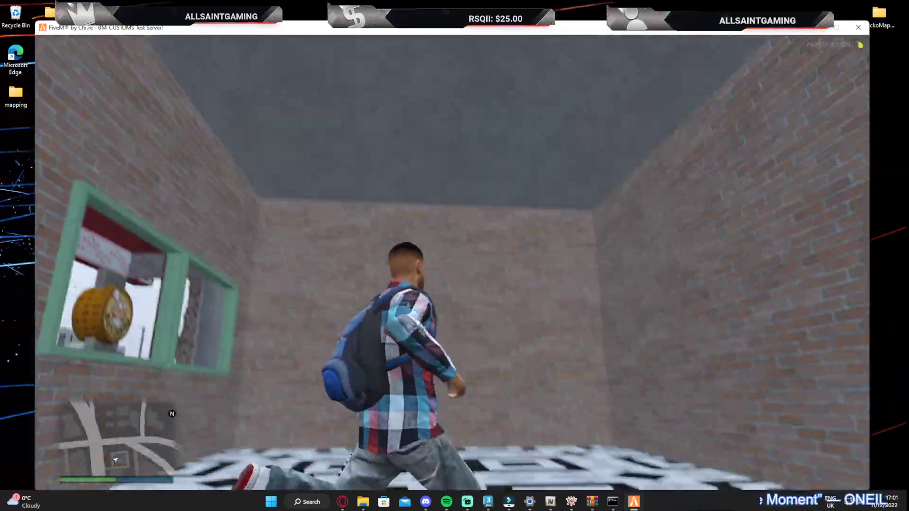
key(w)
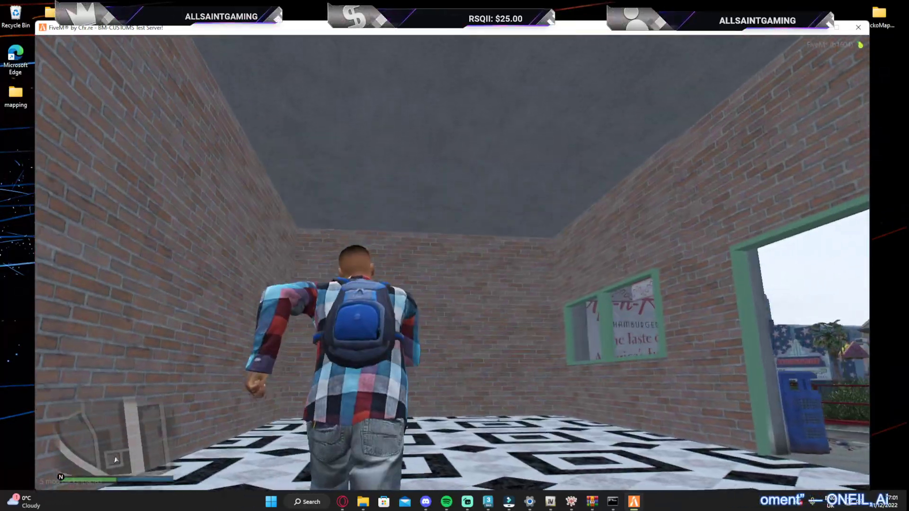
key(w)
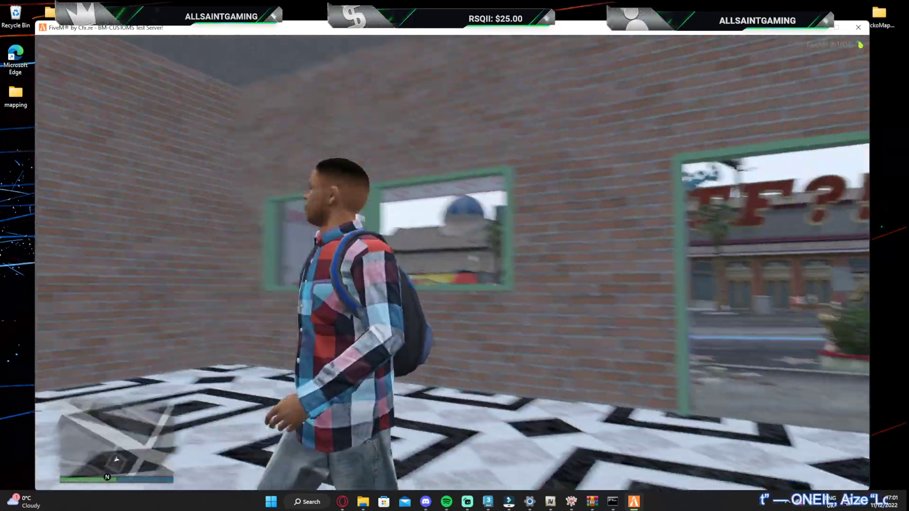
key(w)
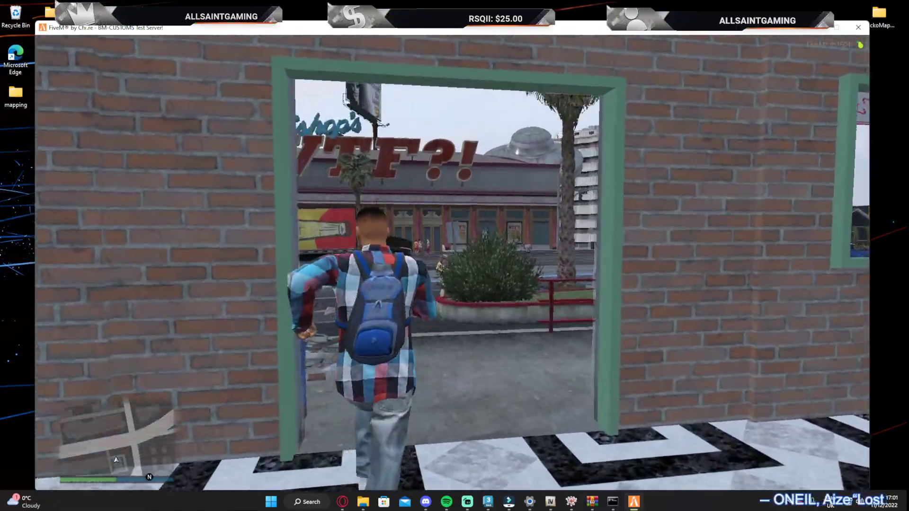
Leave the building through the doorway and inspect its front windows and entrance from the pavement and car park
key(w)
key(c)
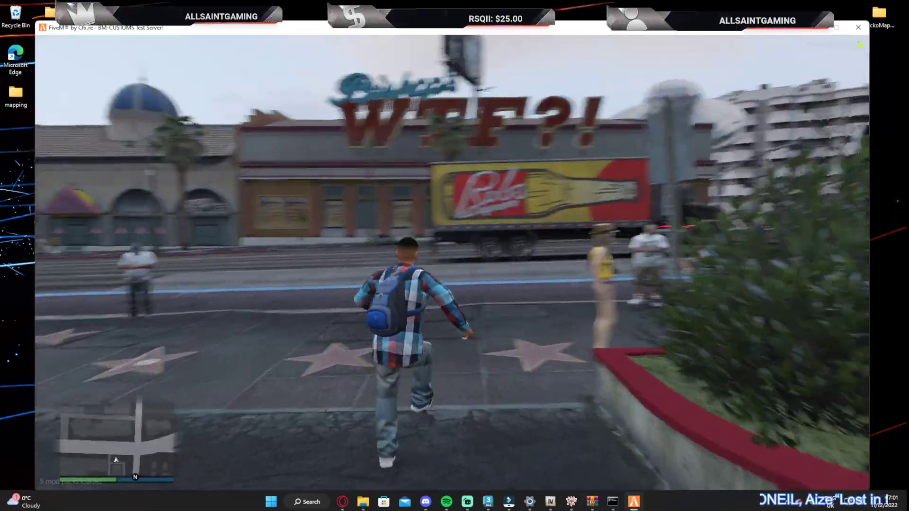
key(w)
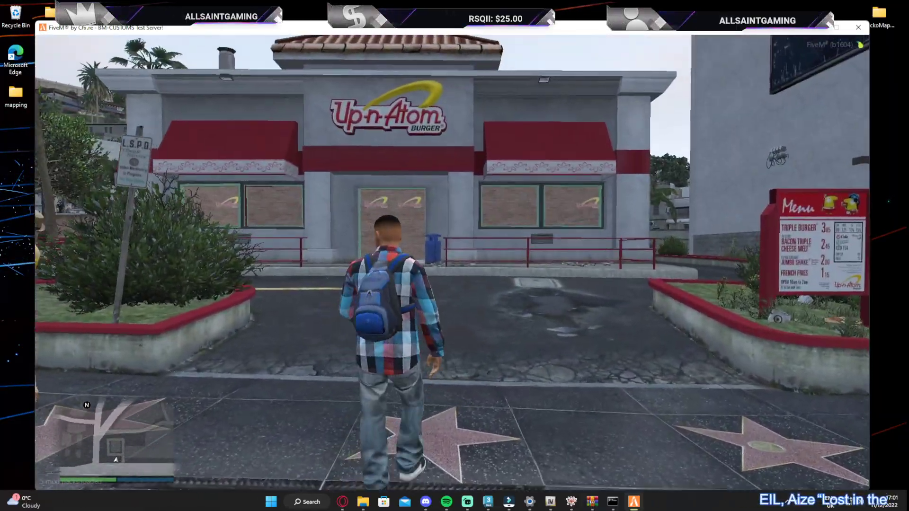
key(w)
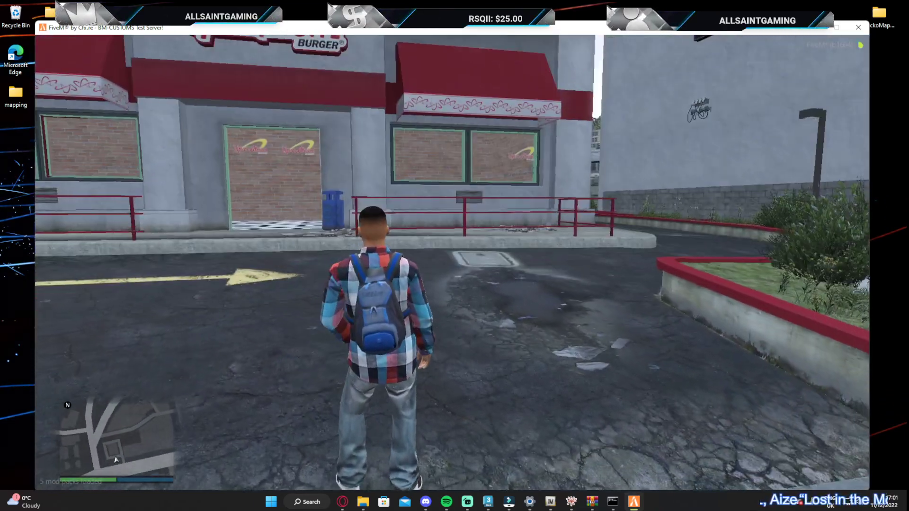
Open the vMenu player related options, go to Weapon Options and leave the menu again
key(Tab)
key(m)
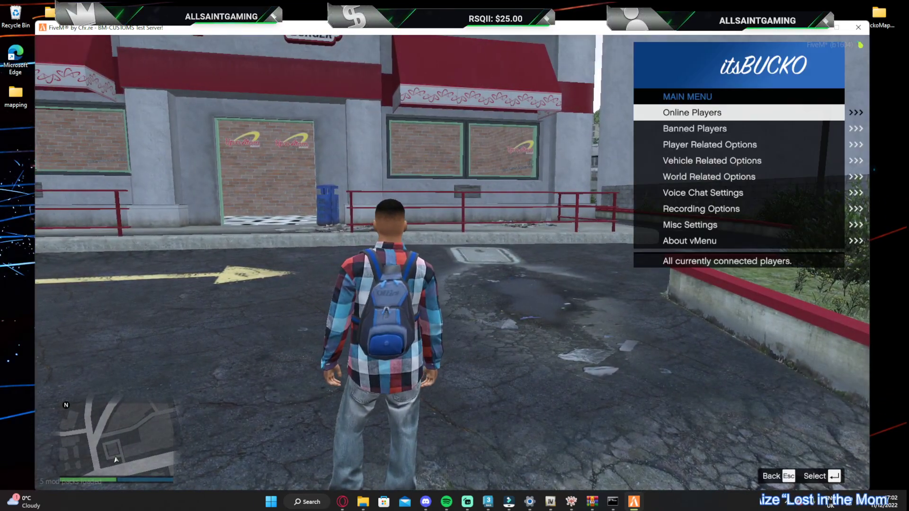
key(Down)
key(Down)
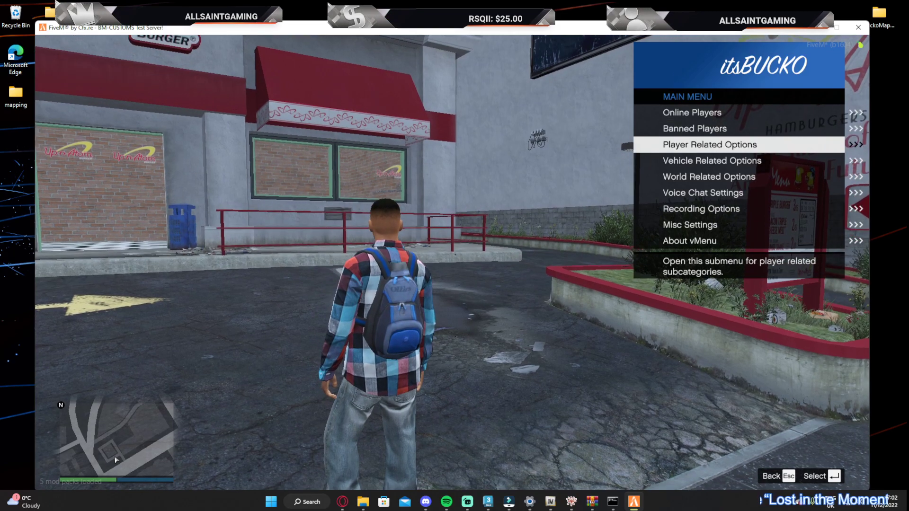
key(Return)
key(Down)
key(Return)
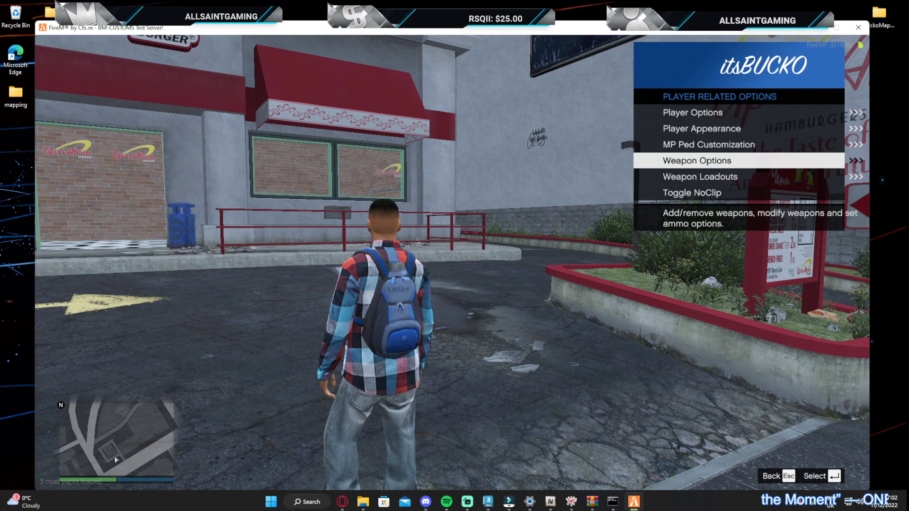
key(Escape)
key(Escape)
key(Escape)
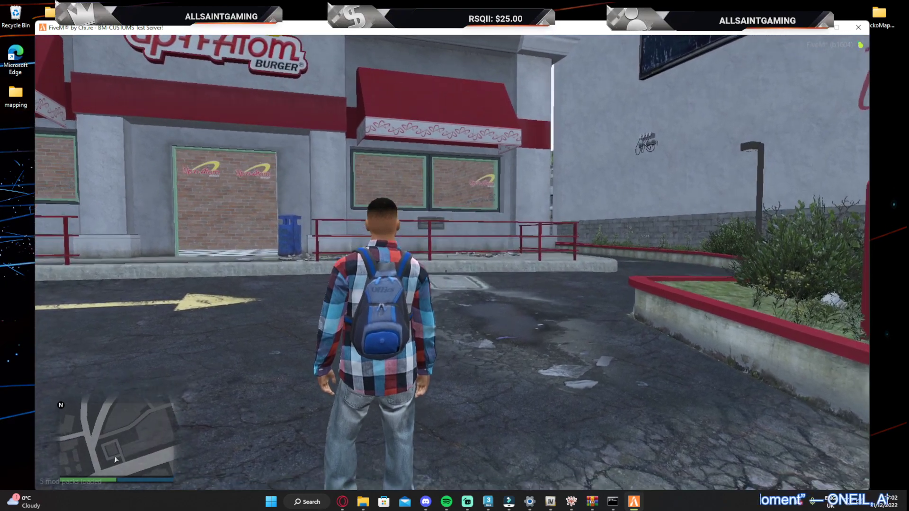
Equip the grenade launcher and fire it at the Up-n-Atom entrance and front windows from the car park
key(Tab)
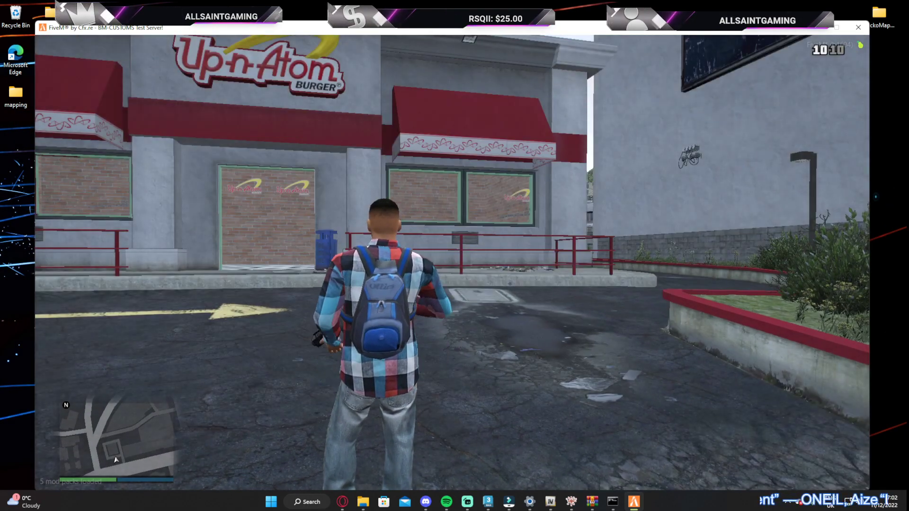
right_click(452, 263)
click(452, 263)
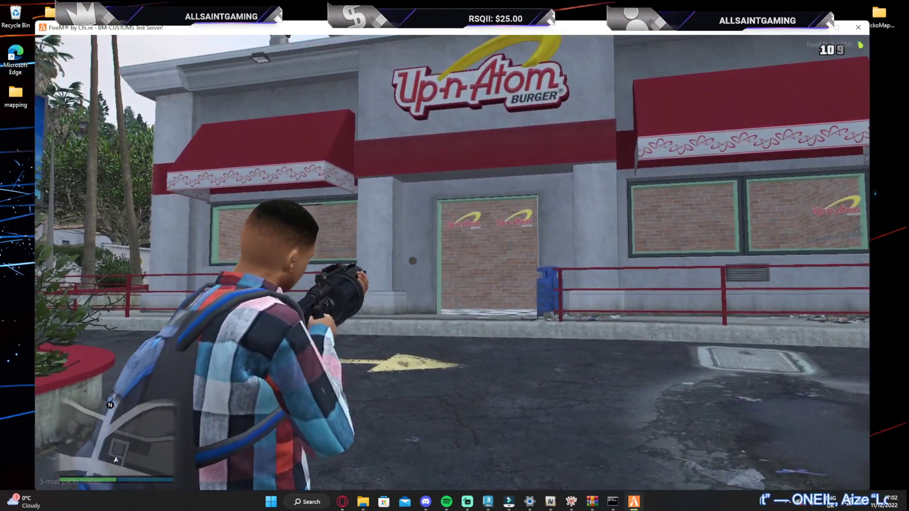
key(s)
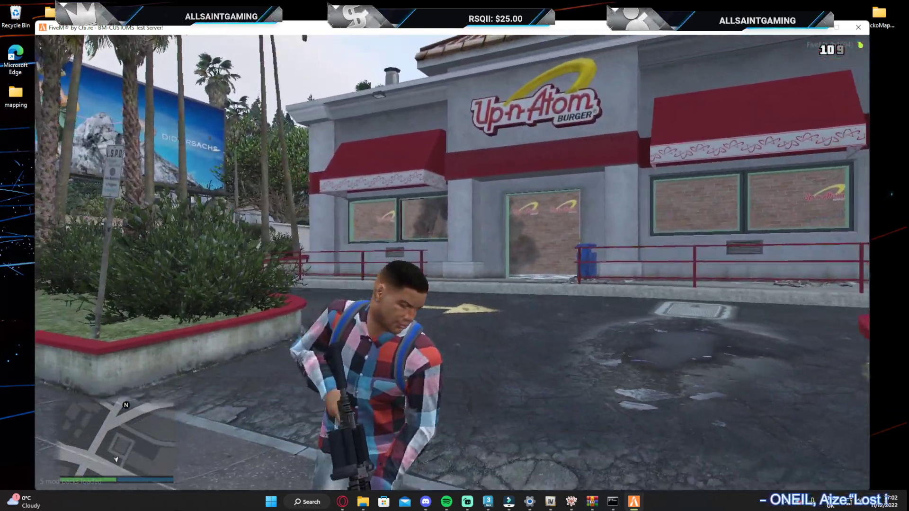
right_click(453, 263)
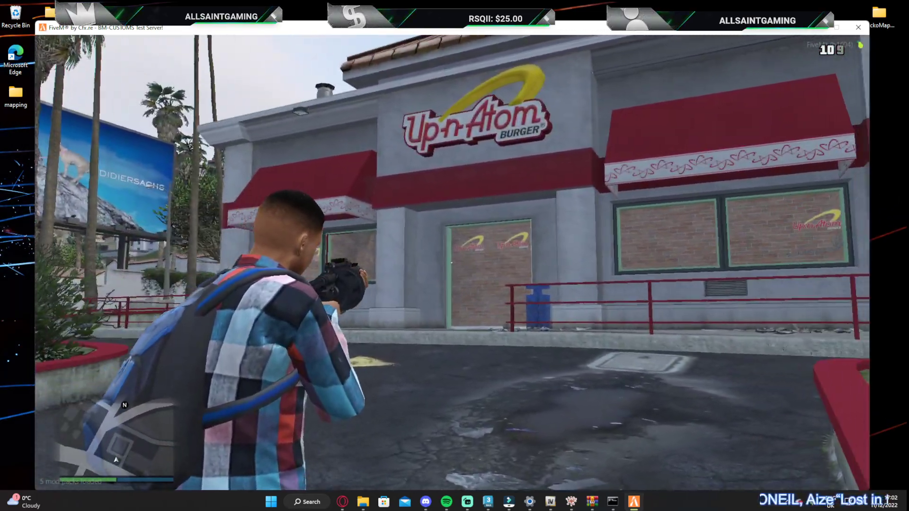
click(452, 263)
key(a)
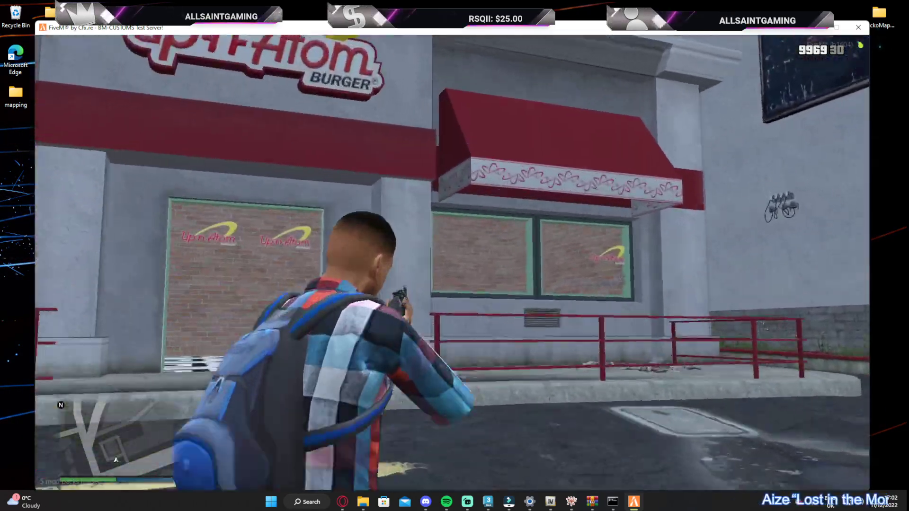
Test the front window openings with assault rifle shots from outside and walk into the building
click(452, 263)
click(452, 262)
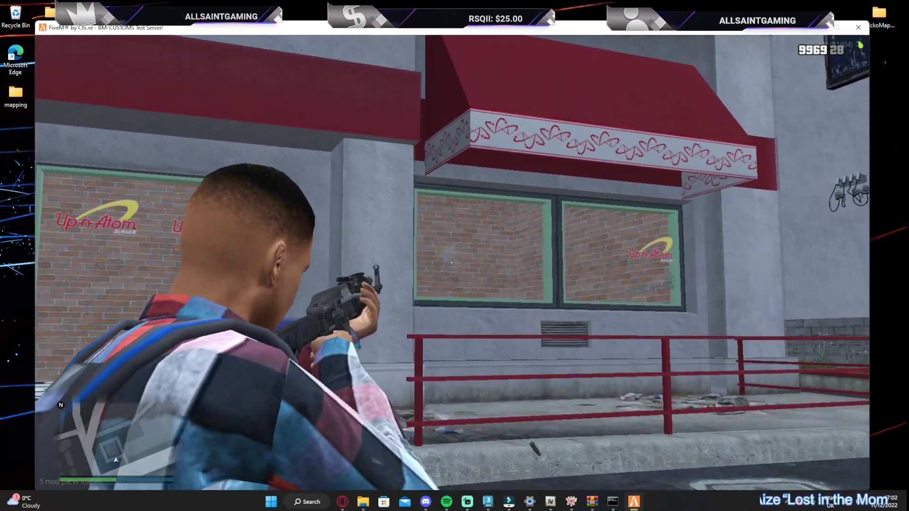
key(w)
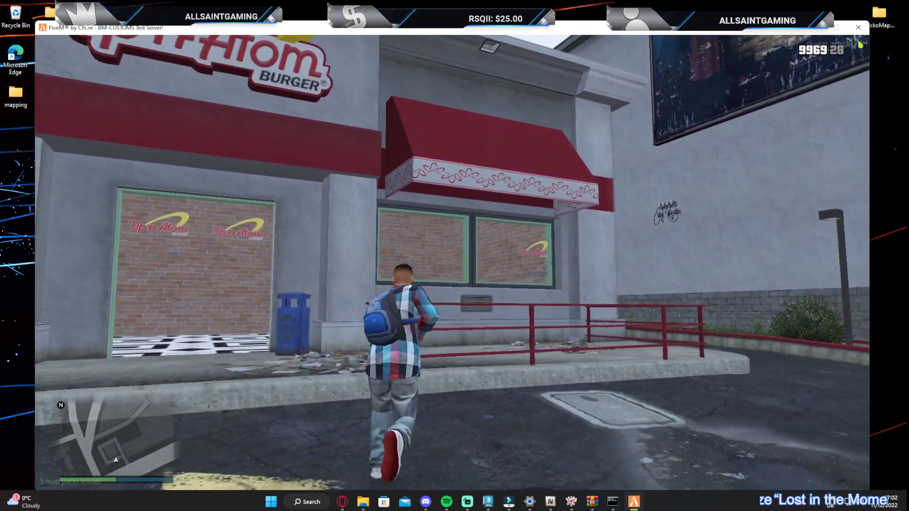
key(w)
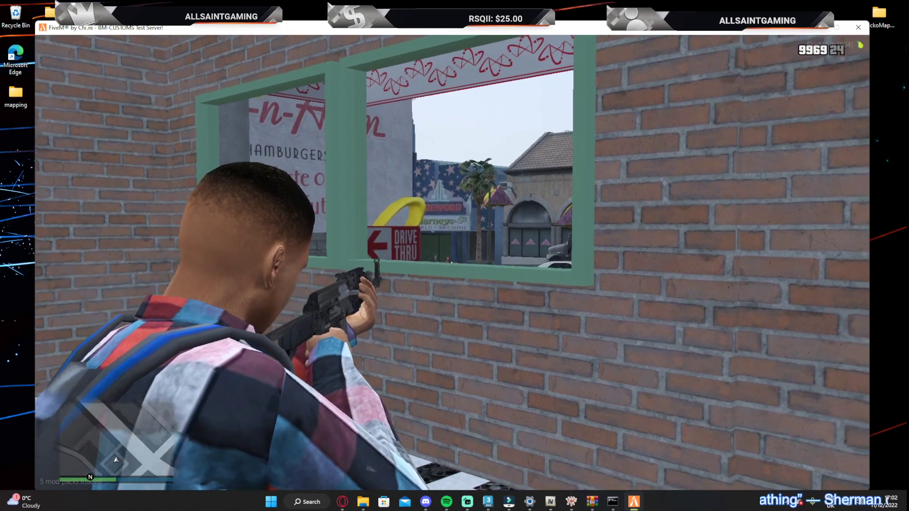
Fire the assault rifle at the green window frame from inside to test its collision
click(452, 262)
click(452, 263)
click(452, 263)
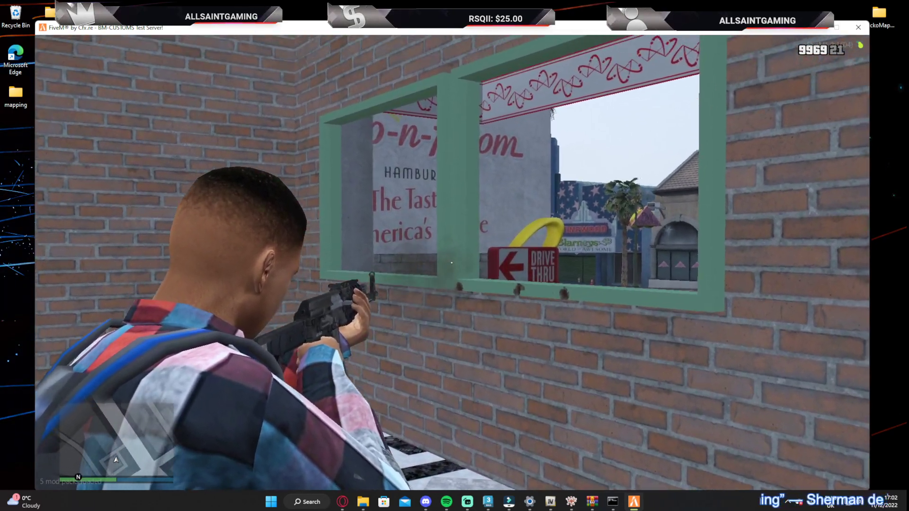
click(452, 263)
key(w)
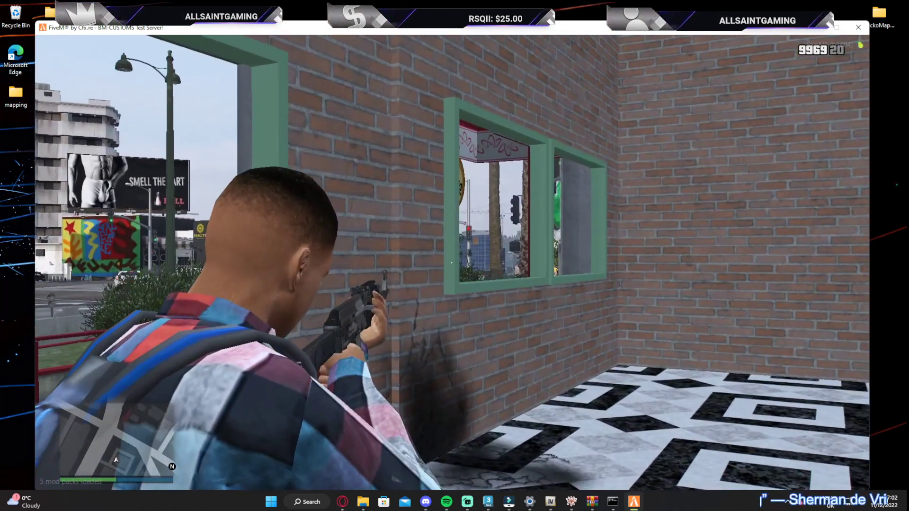
Shoot the interior brick walls to test their collision, look over the room and leave the game window
click(452, 263)
click(452, 263)
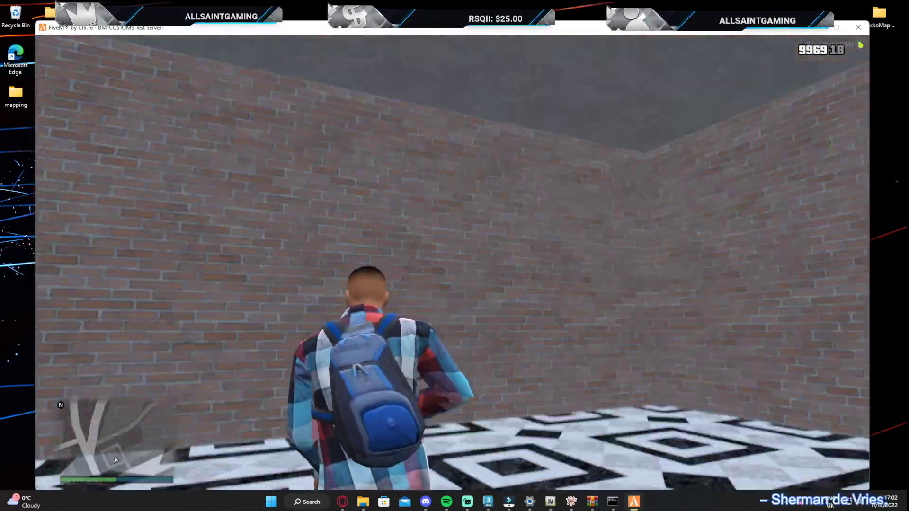
click(451, 263)
click(451, 262)
click(451, 263)
click(452, 263)
click(452, 263)
click(452, 263)
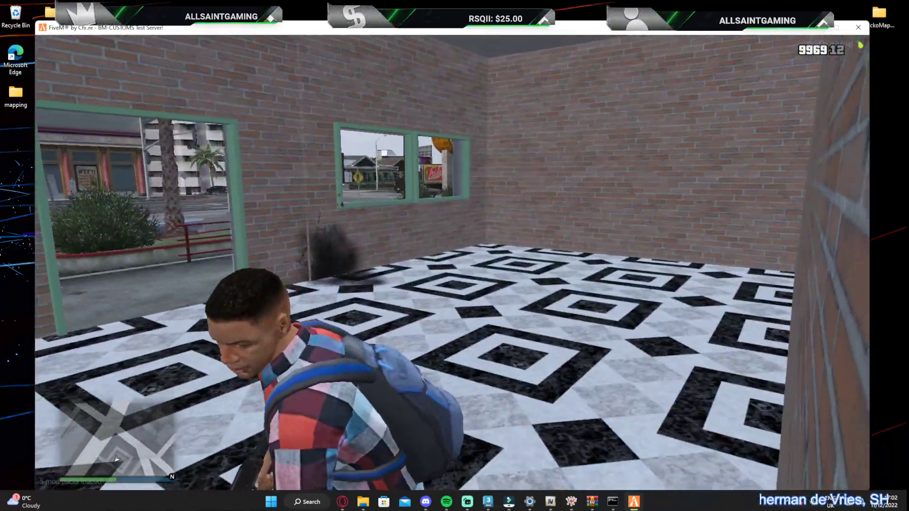
click(452, 263)
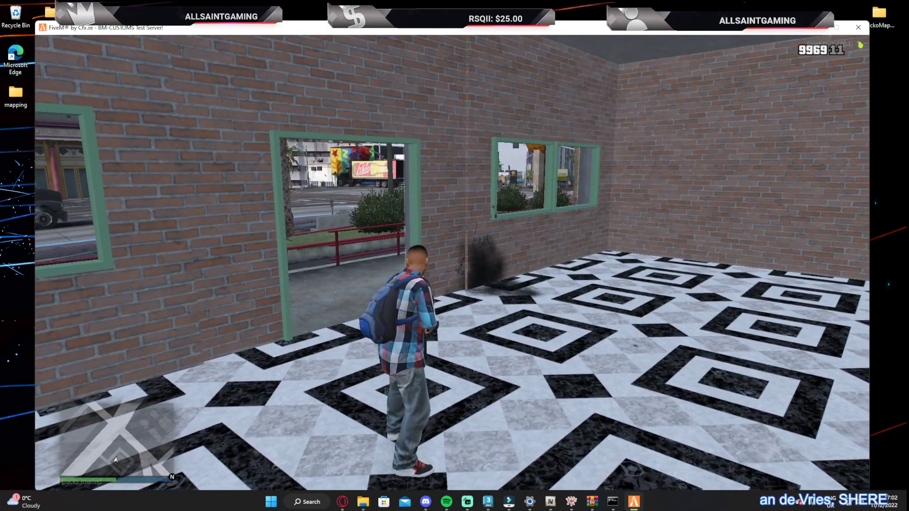
key(super)
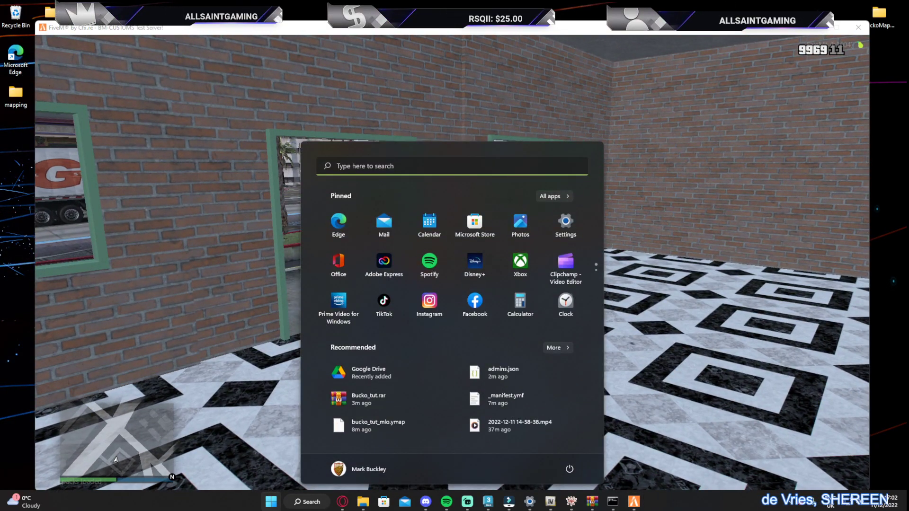